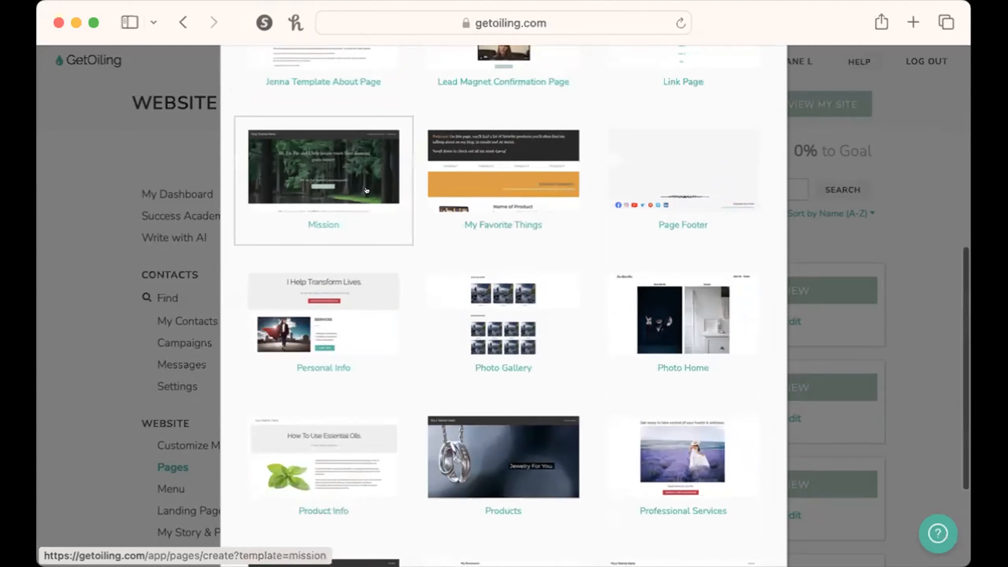
Create a new page from the Mission template and look through its sections.
left_click(373, 185)
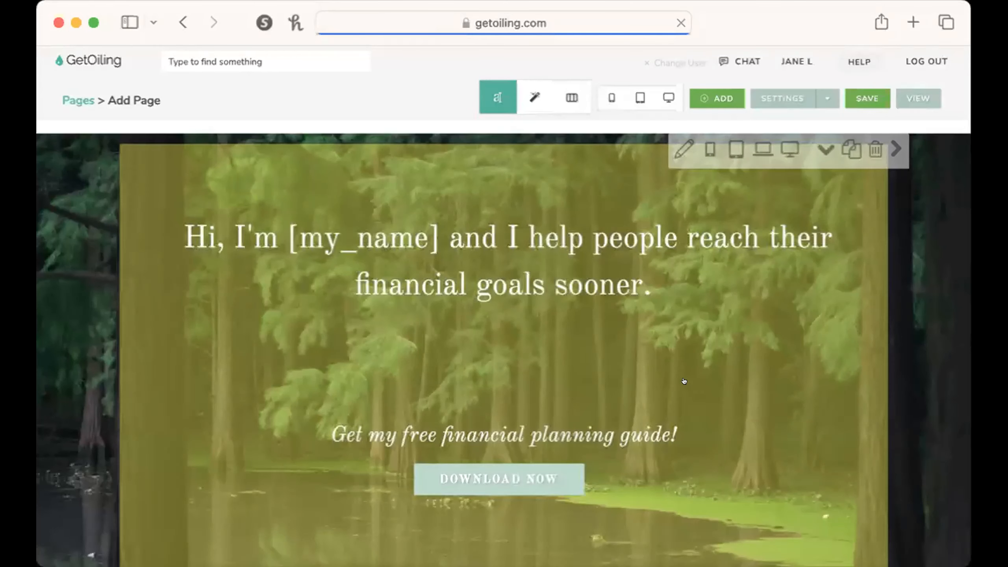
scroll(931, 489, "down", 3)
scroll(932, 492, "down", 15)
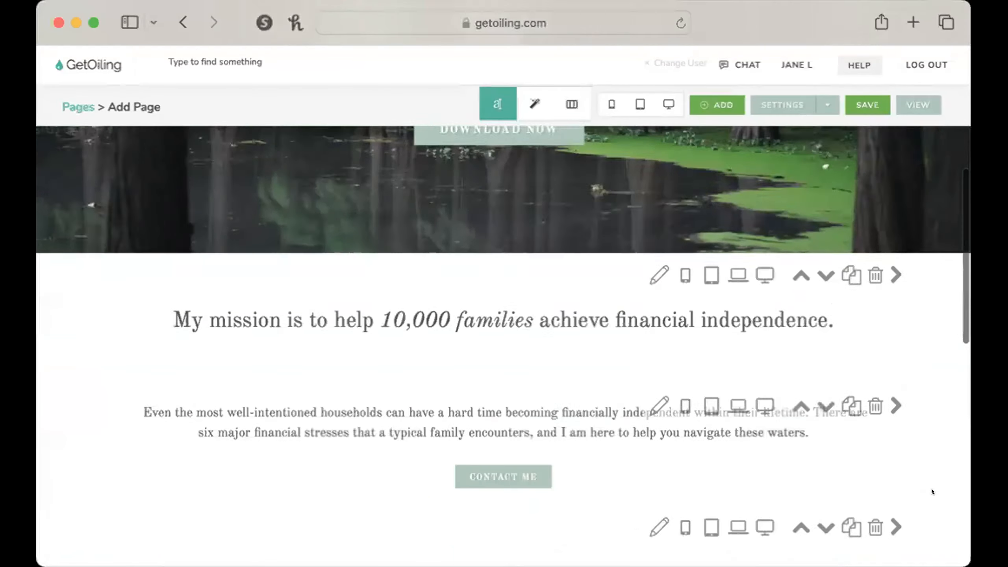
scroll(931, 491, "down", 4)
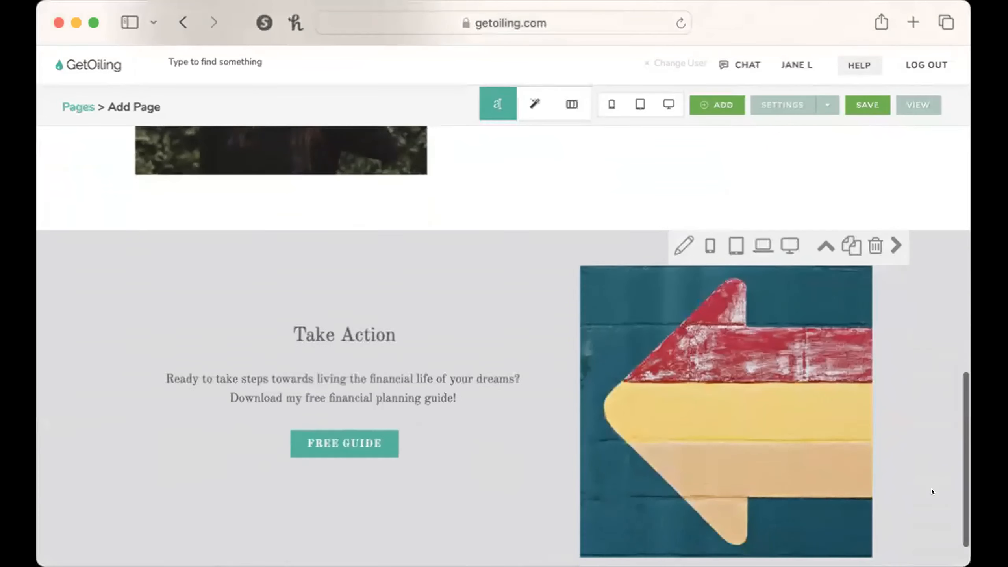
scroll(931, 490, "up", 20)
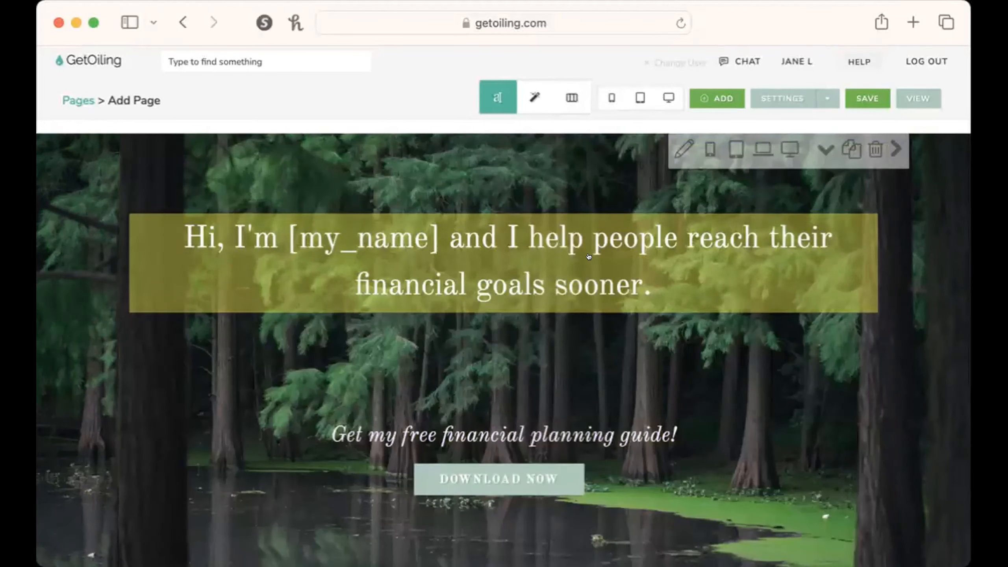
Replace the hero headline with "Take your wellness into your hands without all the guesswork.".
left_click(647, 239)
left_click_drag(664, 257, 136, 227)
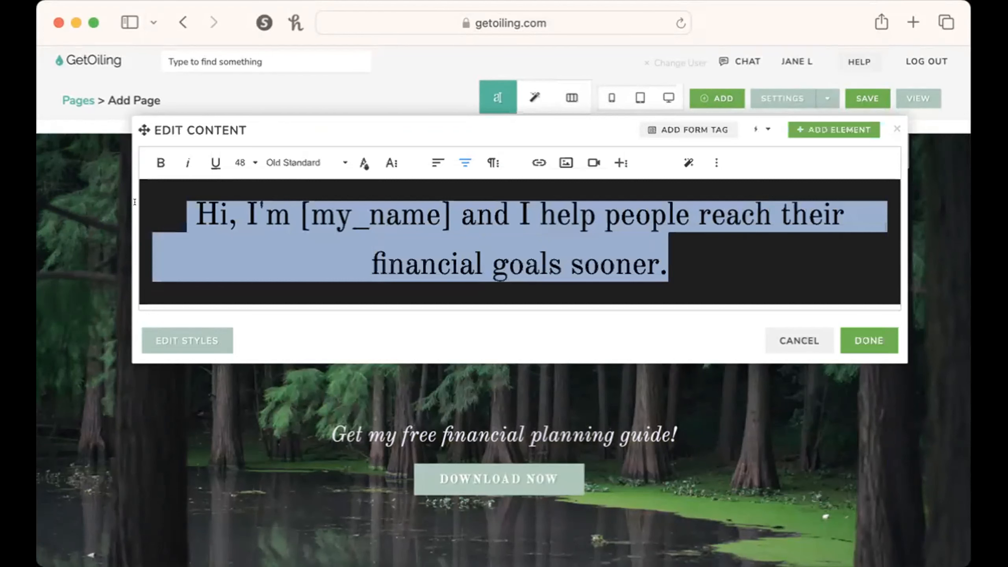
type("Transform you w")
key("BackSpace")
key("BackSpace")
key("BackSpace")
type("ur we")
key("super+a")
type("Take your wellness into your hands ")
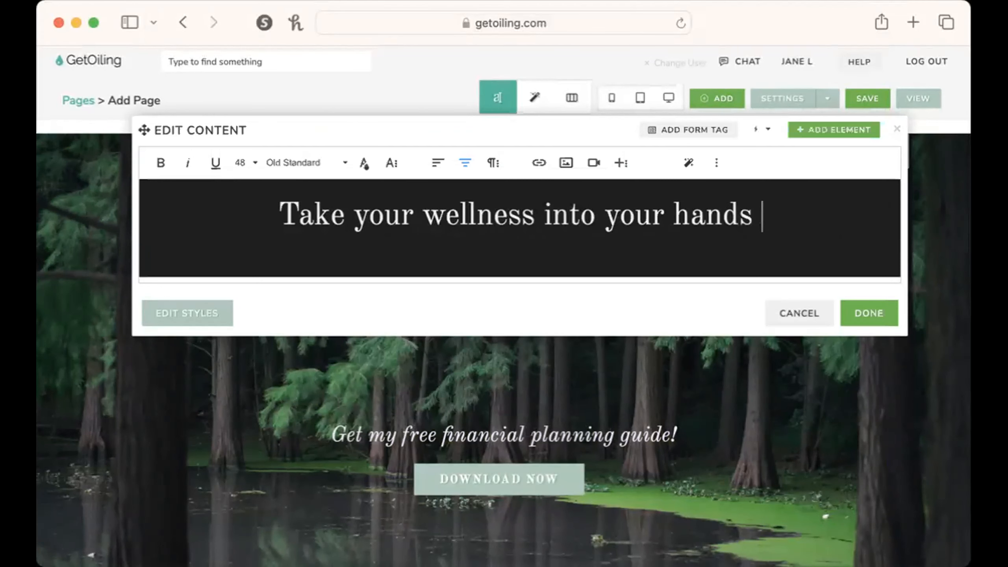
type("without all the guess")
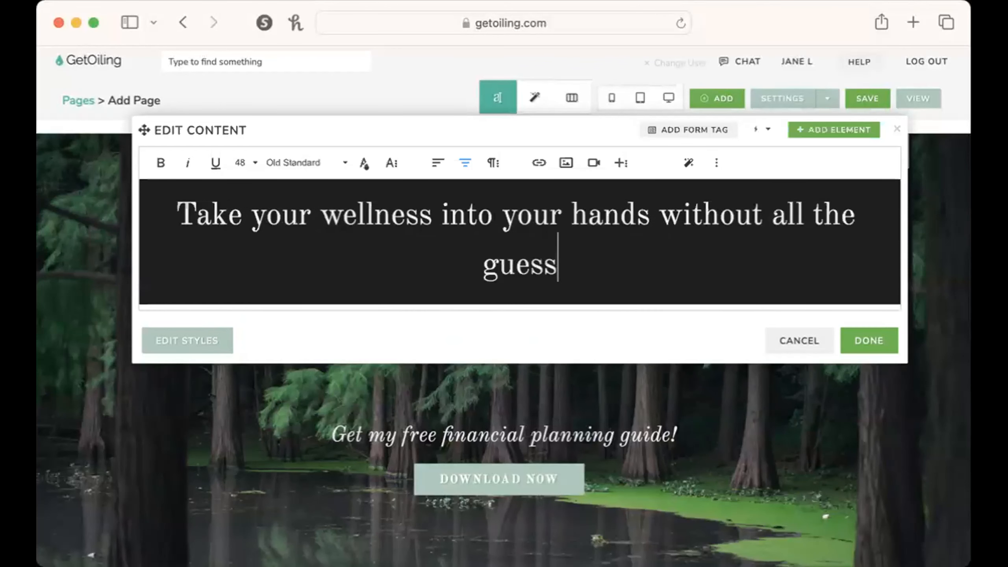
type("work")
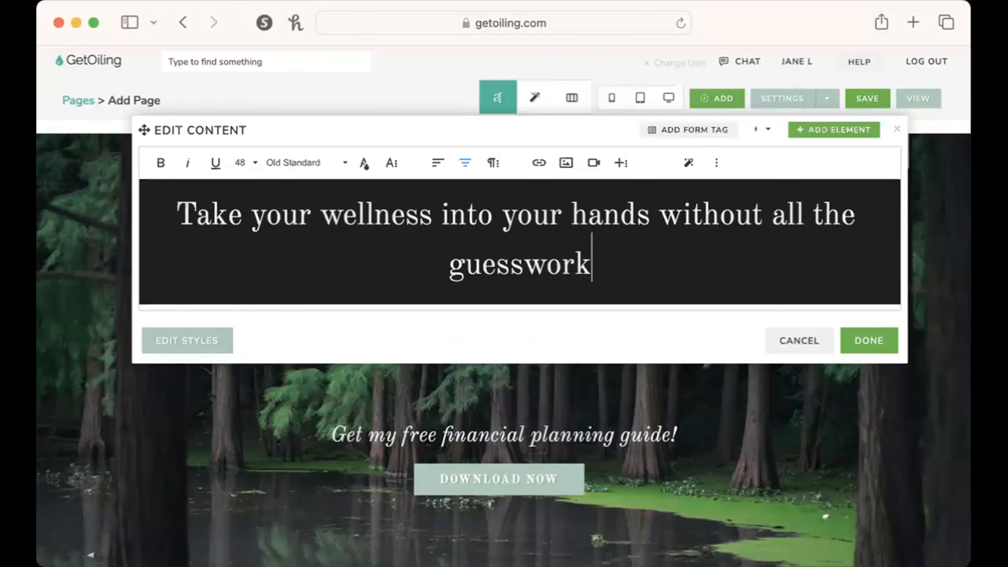
type(".")
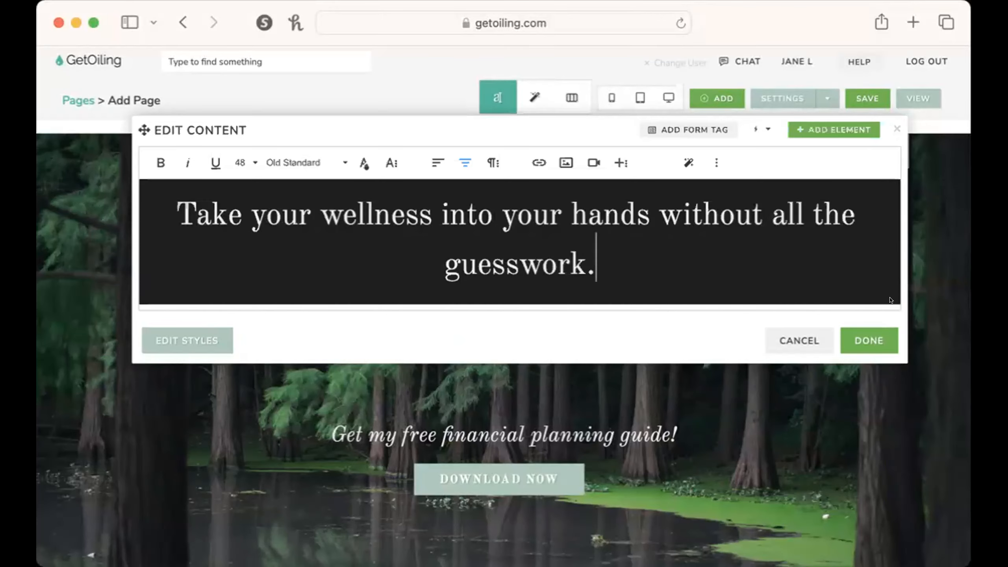
left_click(869, 340)
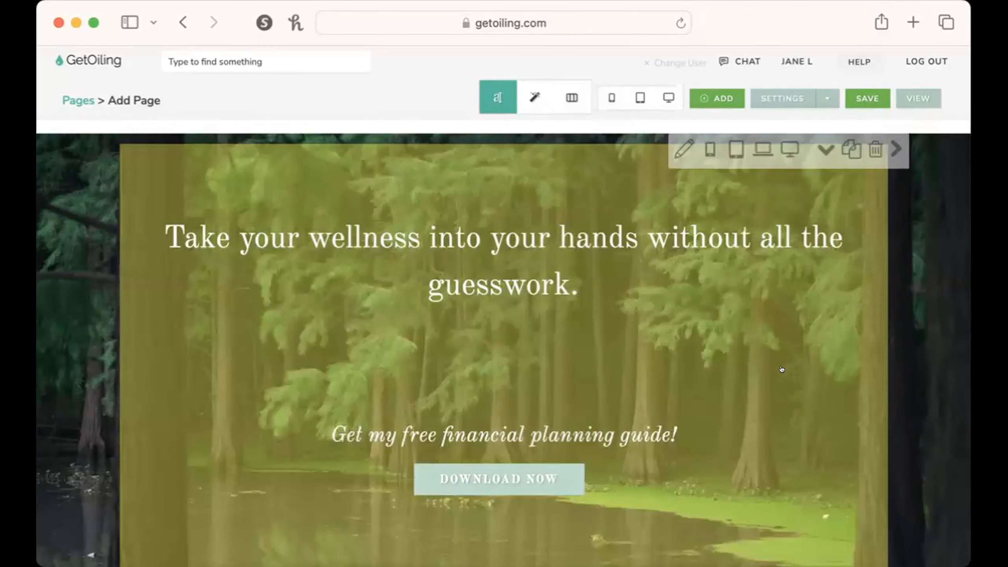
Remove the word "all" from the hero headline.
left_click(863, 367)
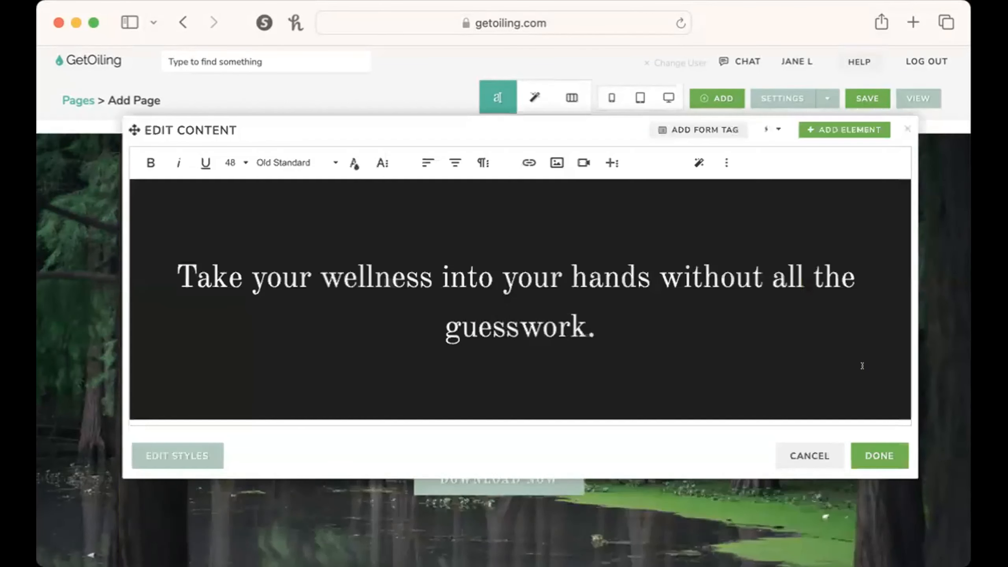
double_click(775, 272)
key("BackSpace")
type("=")
key("BackSpace")
key("BackSpace")
left_click(890, 453)
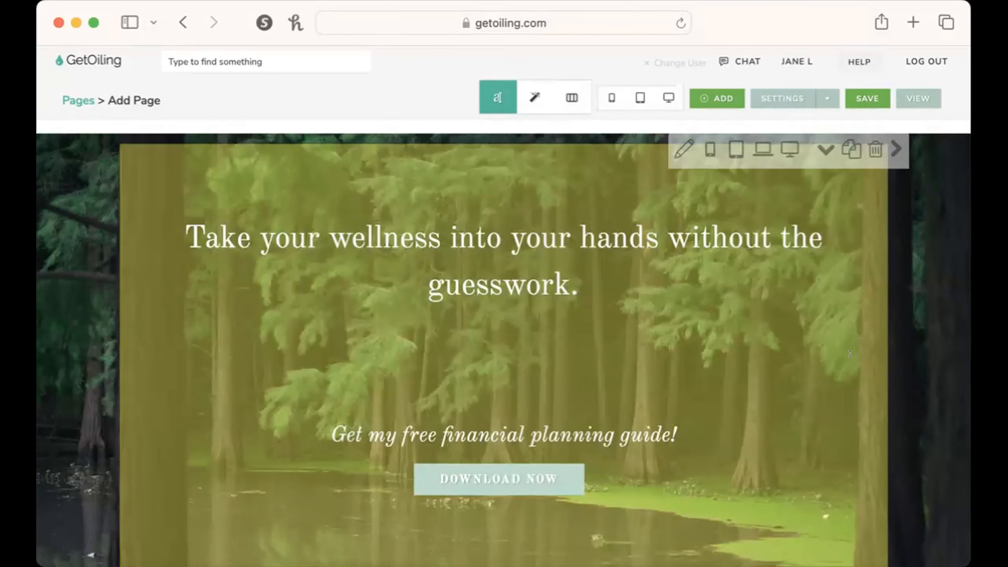
Delete an empty line between the hero headline and the free financial planning guide line.
left_click(850, 354)
scroll(655, 351, "down", 4)
scroll(651, 337, "up", 4)
left_click(594, 329)
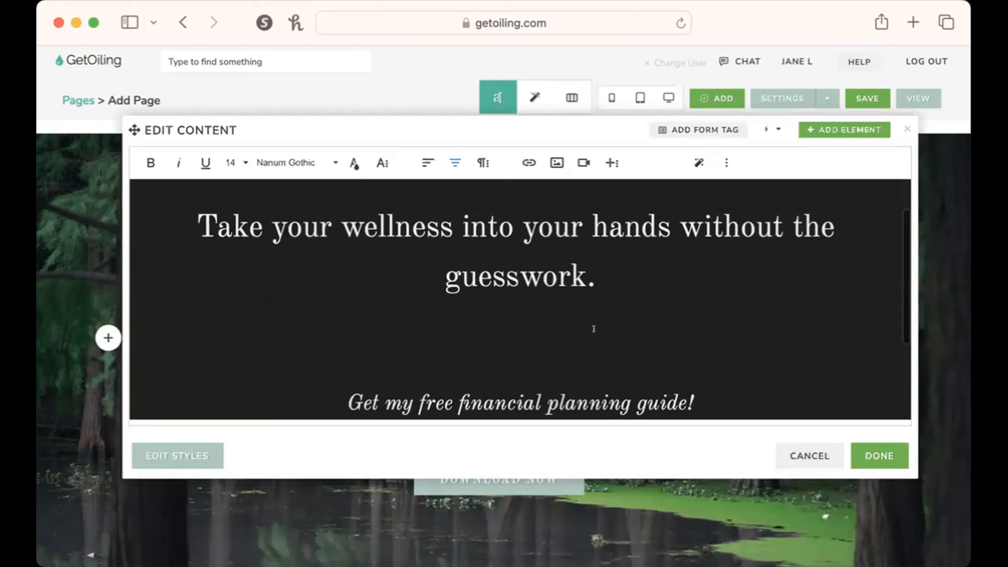
scroll(594, 329, "down", 2)
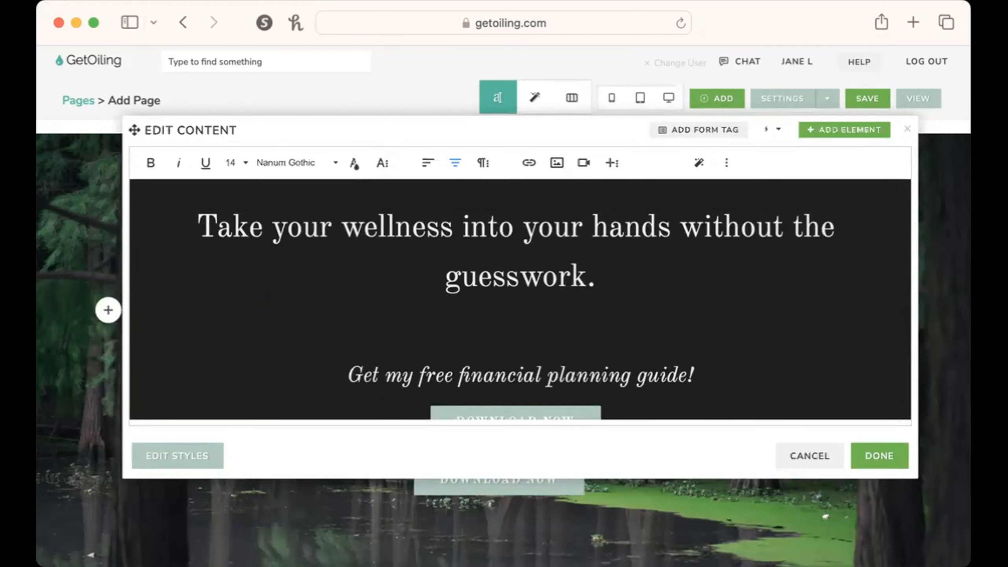
left_click(879, 455)
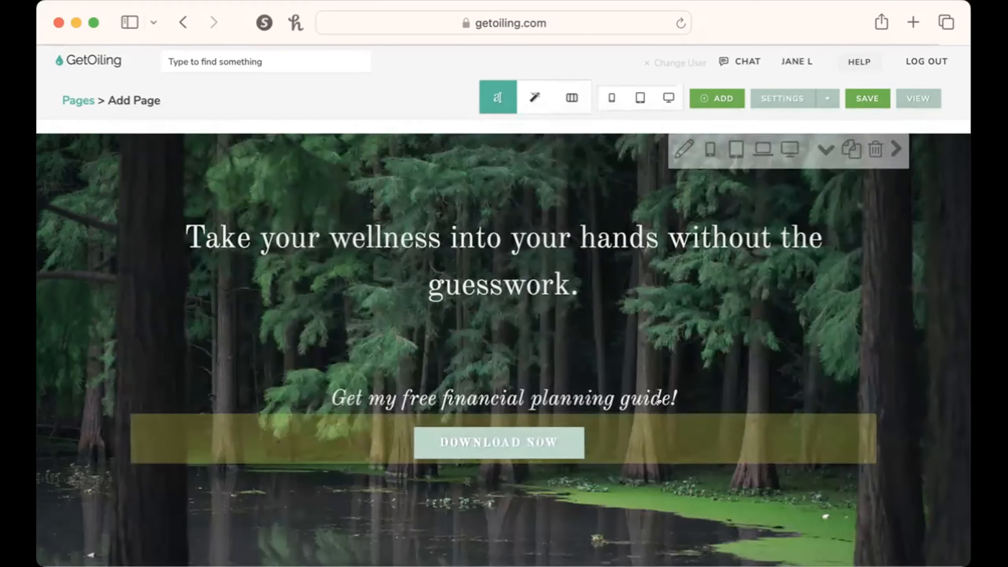
Apply the Green style to the hero's Download Now button.
scroll(627, 436, "down", 4)
scroll(790, 397, "up", 4)
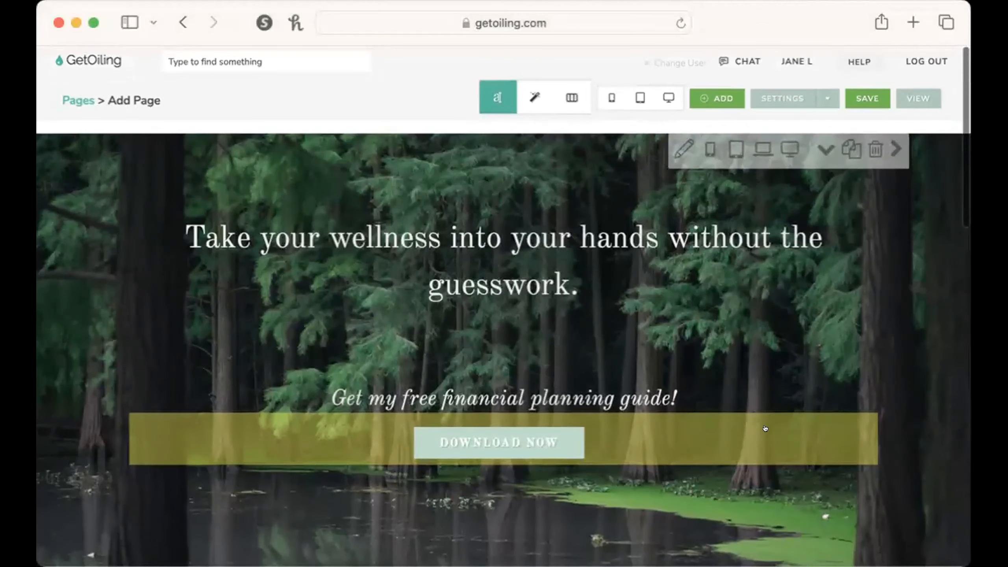
left_click(517, 438)
left_click(461, 218)
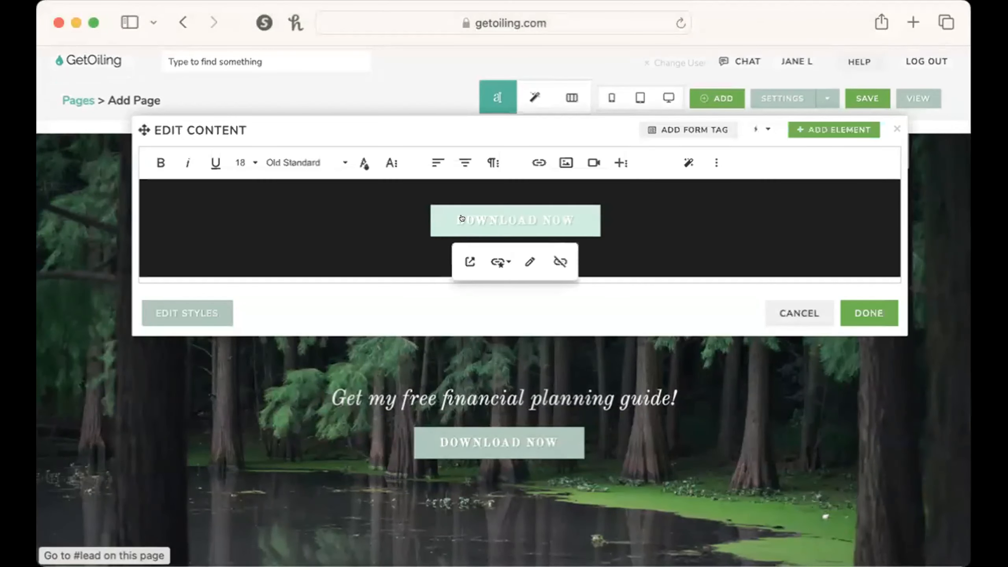
left_click(499, 262)
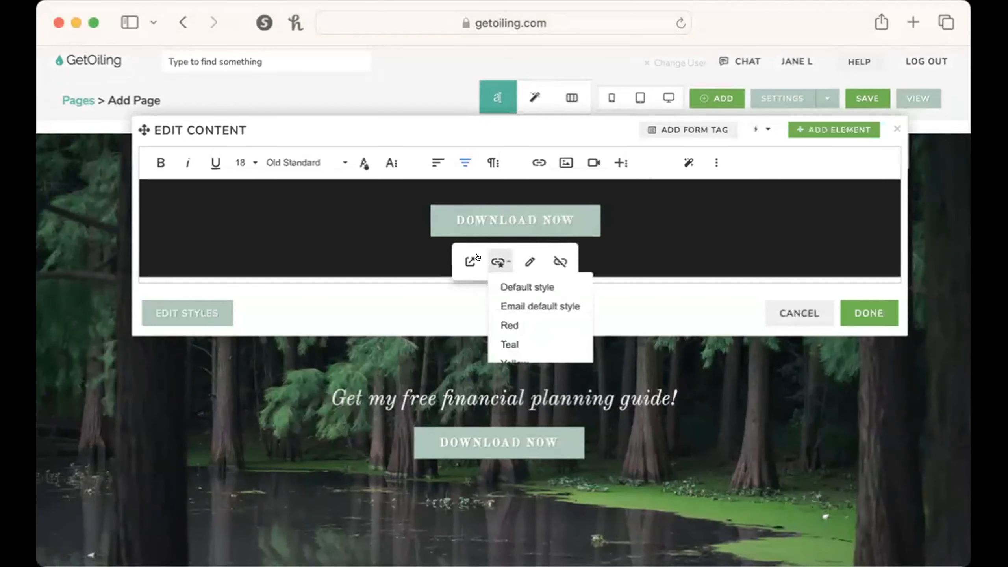
left_click(512, 402)
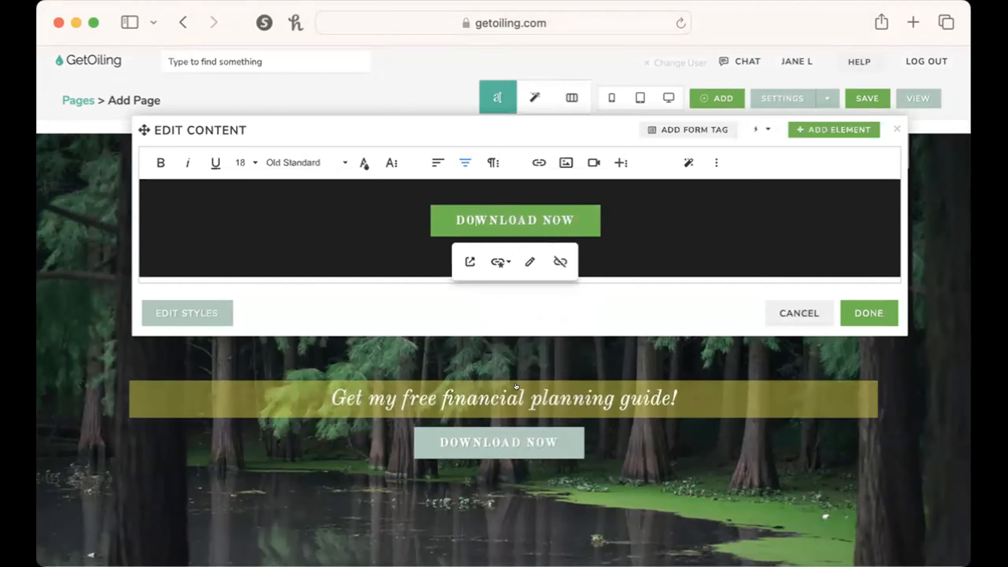
left_click(869, 314)
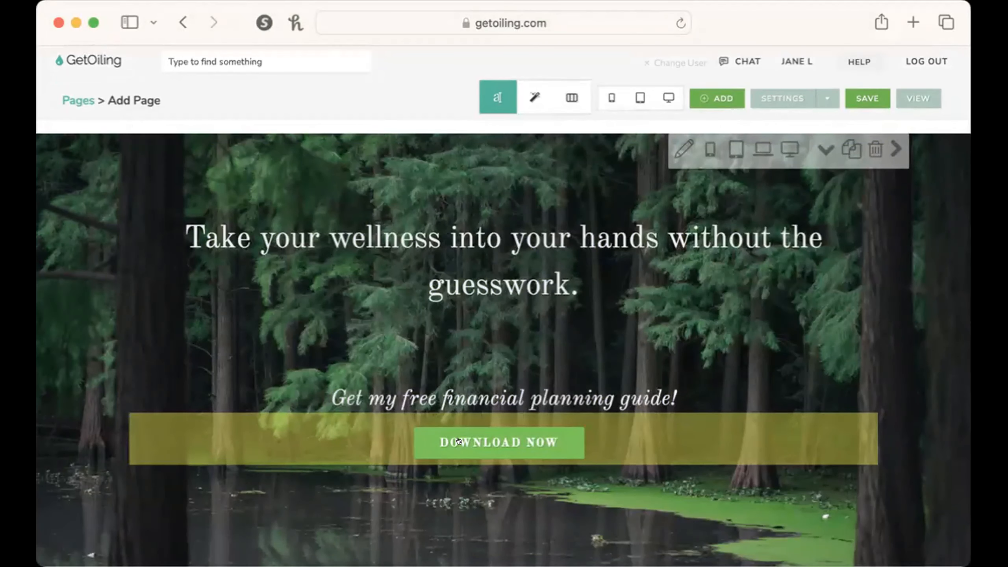
Change the hero's Download Now button to an orange style.
left_click(459, 440)
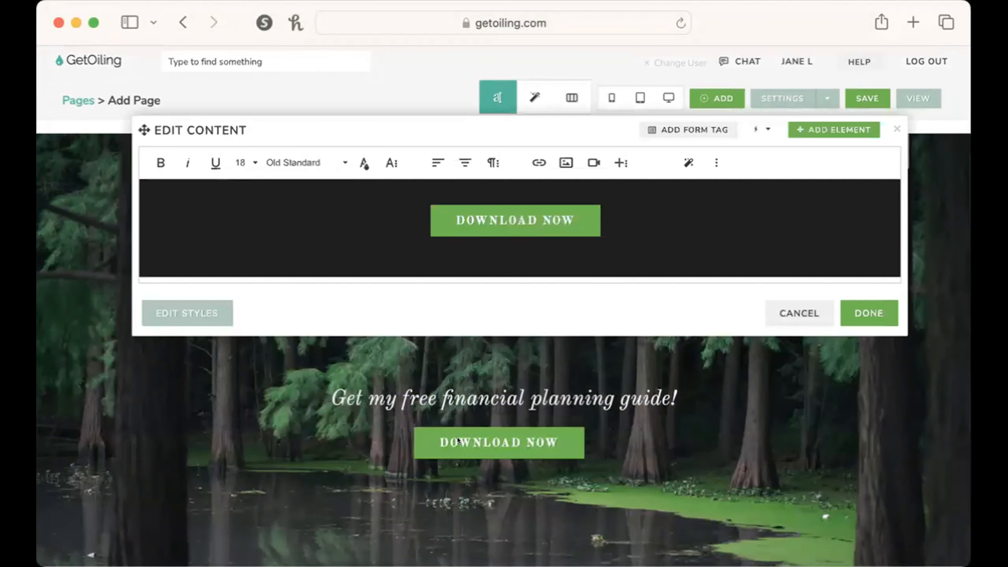
left_click(460, 217)
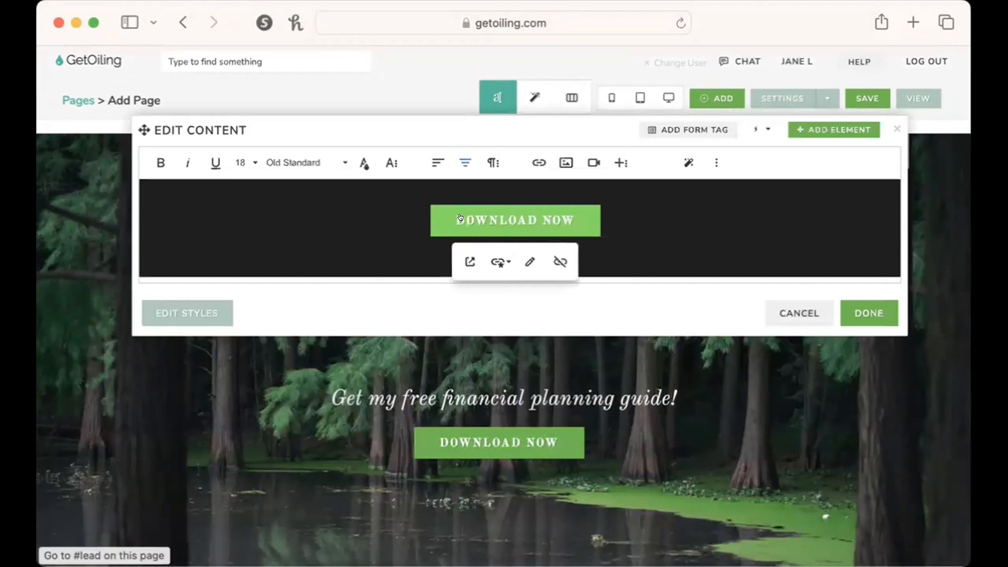
left_click(490, 261)
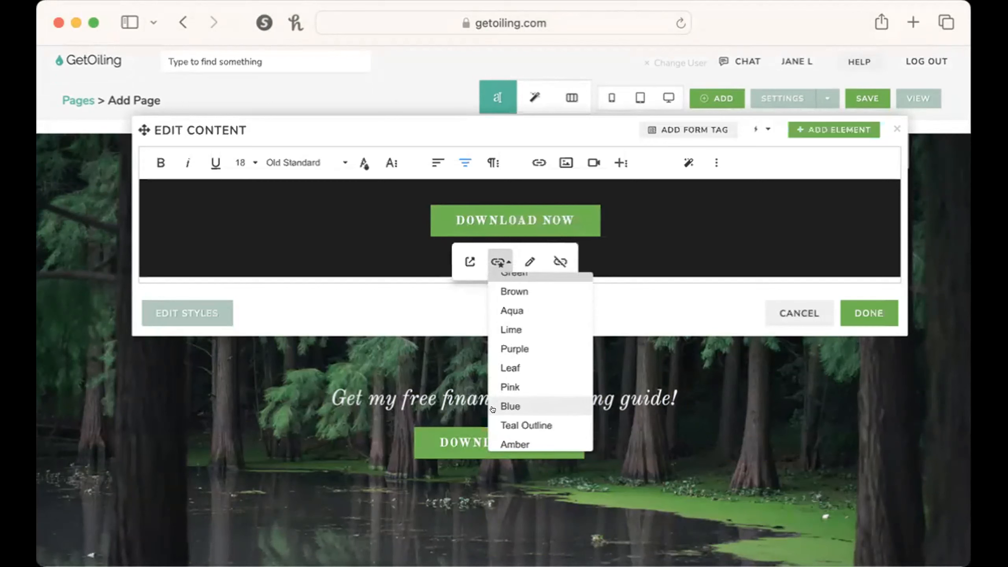
left_click(501, 427)
left_click(868, 312)
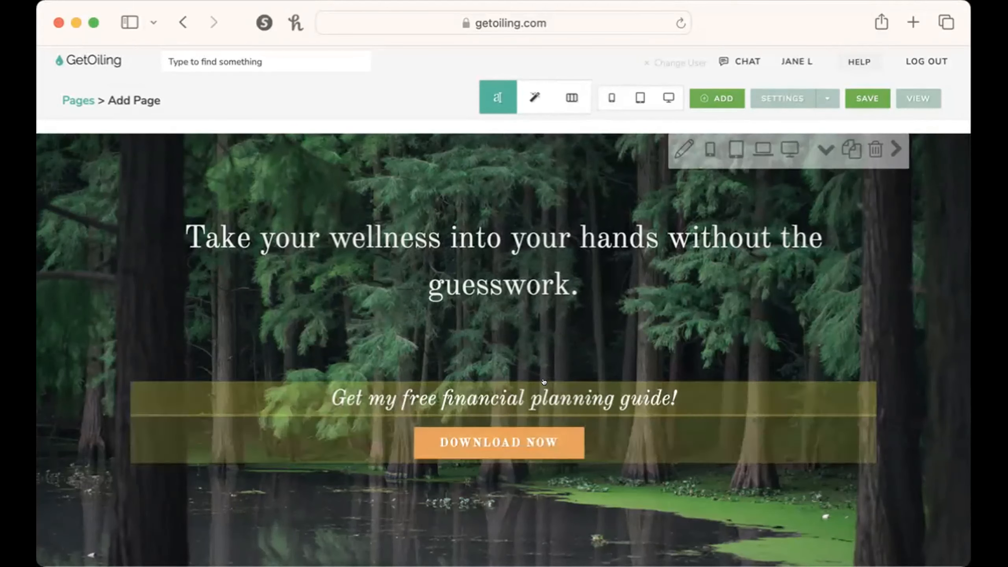
Replace the line above the hero button with "Sign up for your complimentary wellness scan now".
left_click(532, 397)
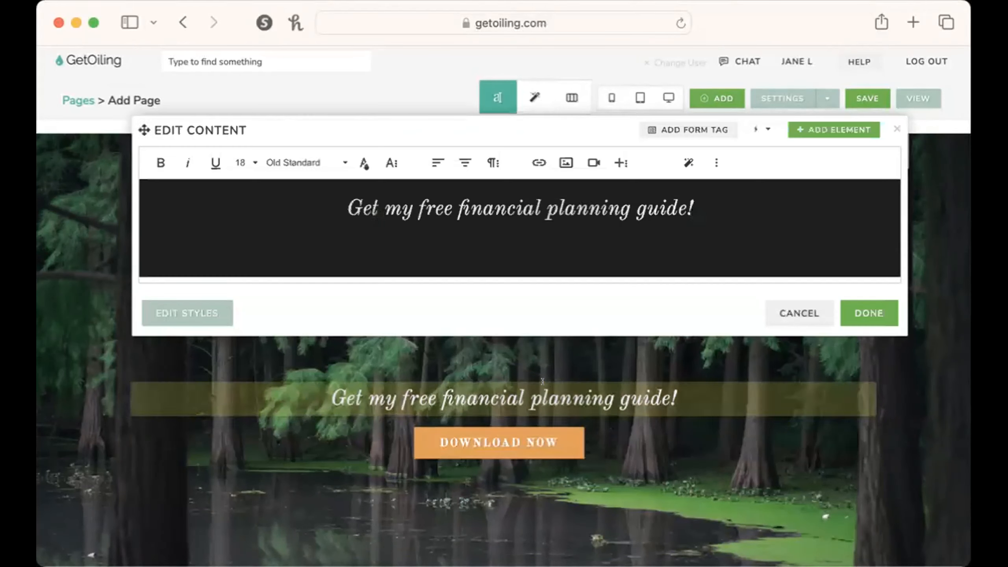
triple_click(526, 214)
type("Si")
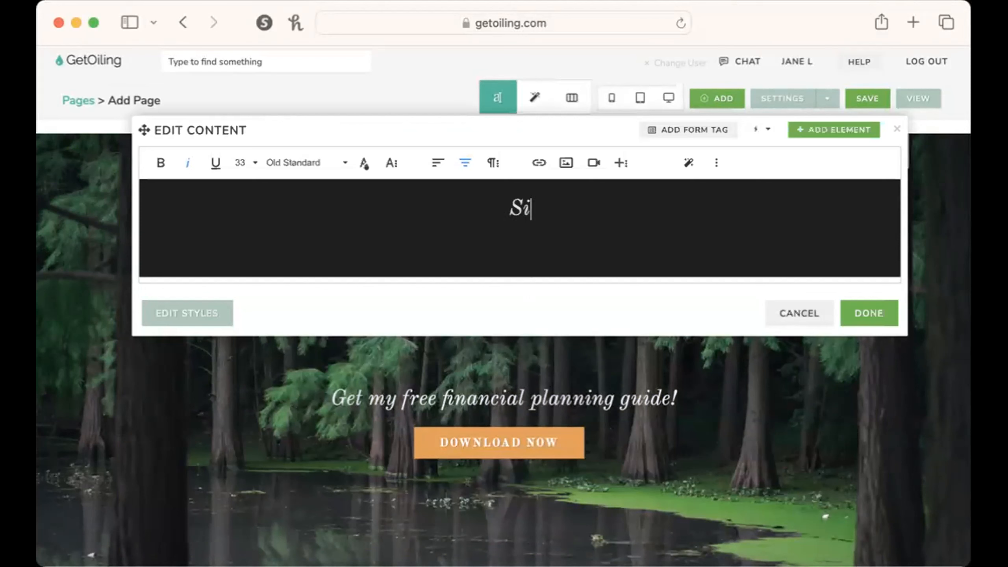
type("gn up for your complient")
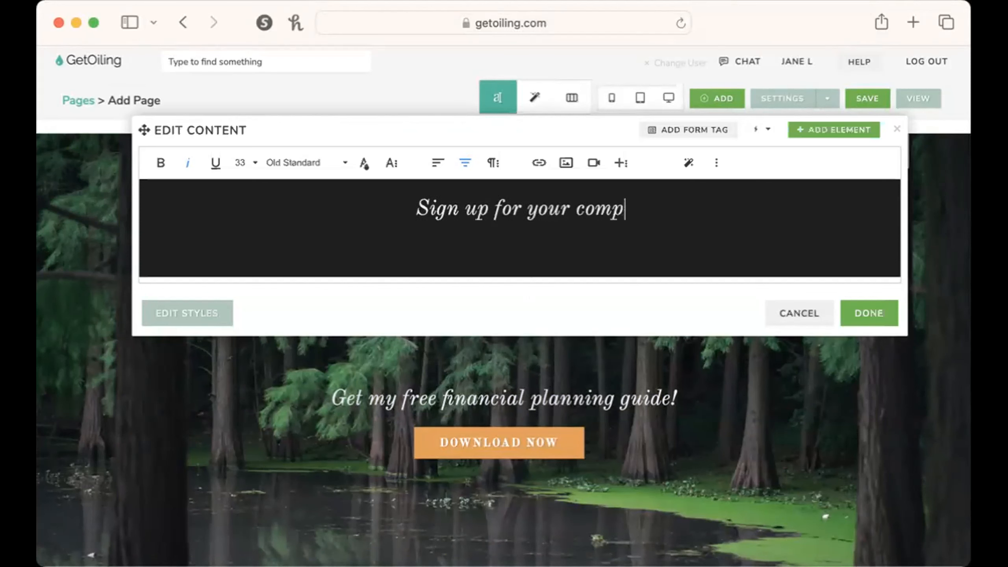
key("BackSpace")
key("BackSpace")
key("BackSpace")
type("me")
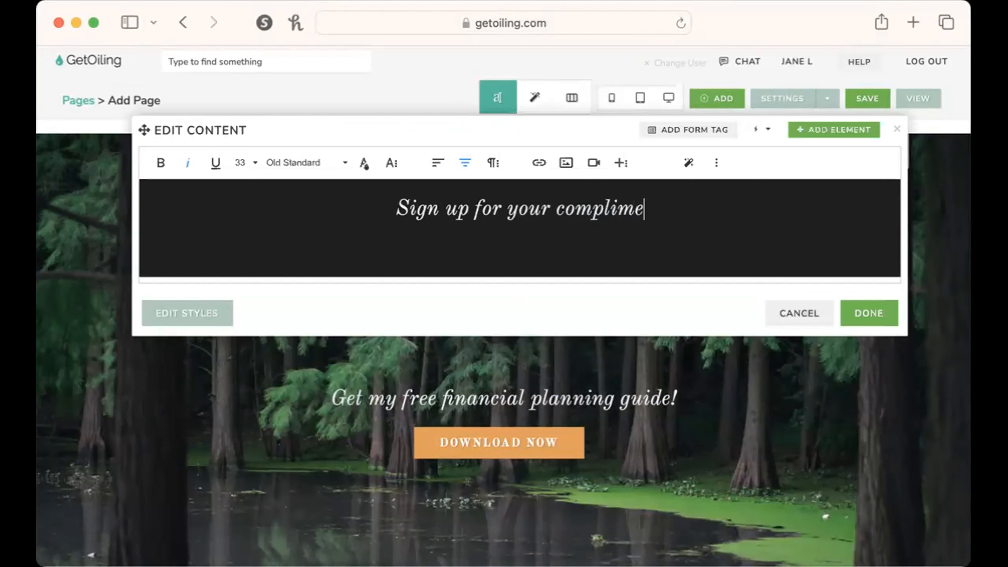
type("ntary wellness scan ho")
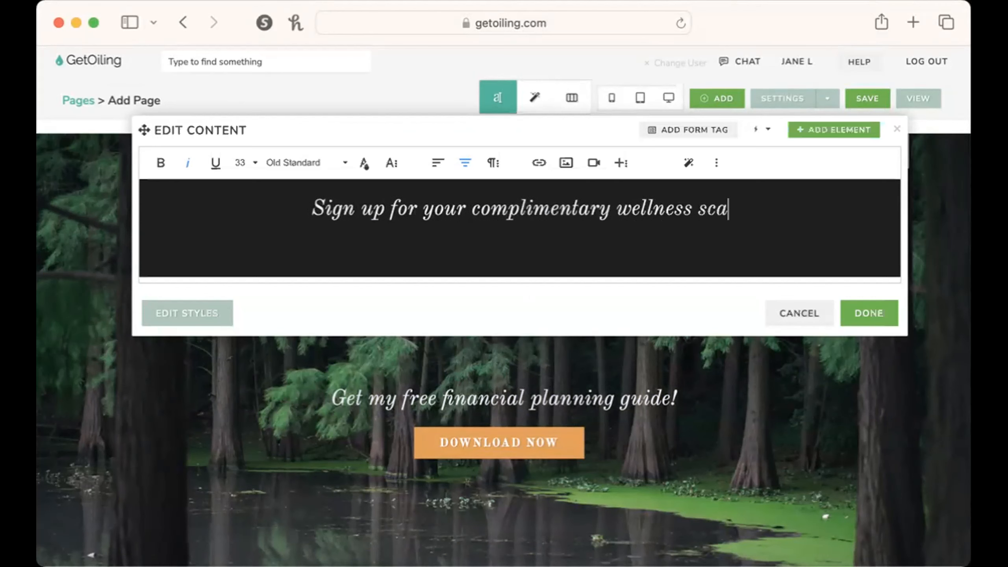
key("BackSpace")
key("BackSpace")
type("now")
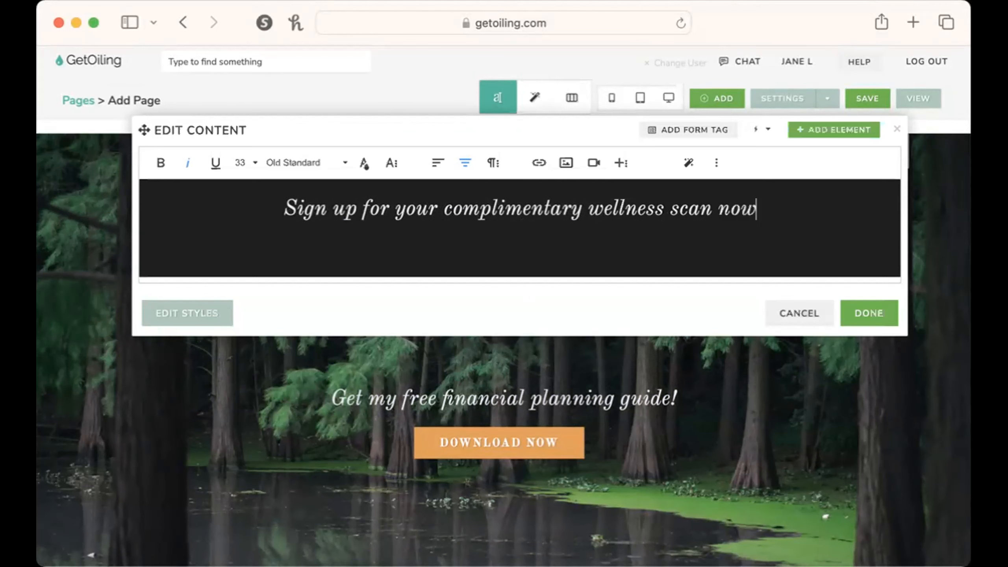
left_click(875, 314)
Change the hero button's link text to "Sign me up!".
left_click(533, 426)
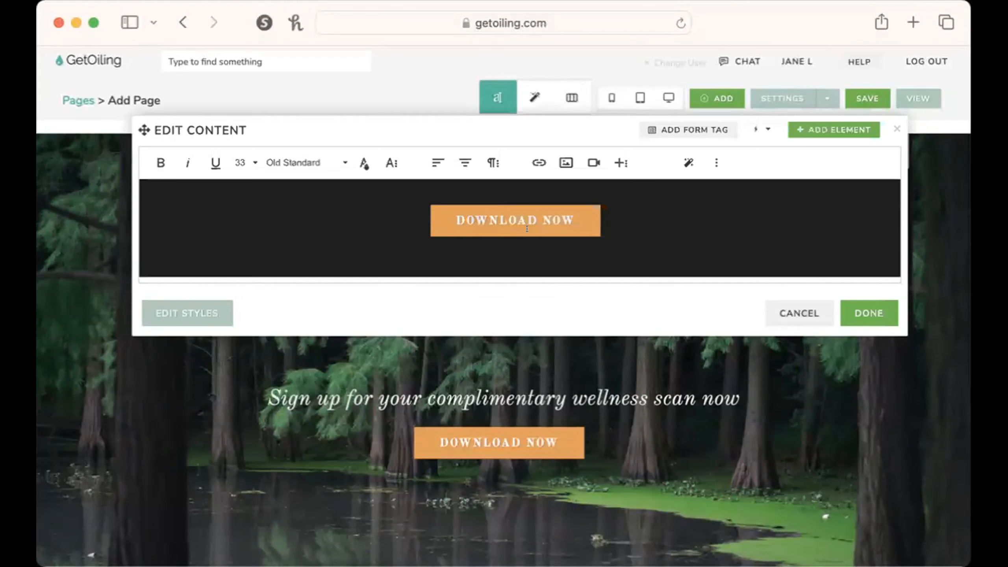
left_click(515, 220)
left_click(532, 262)
triple_click(470, 365)
type("Sign me up!")
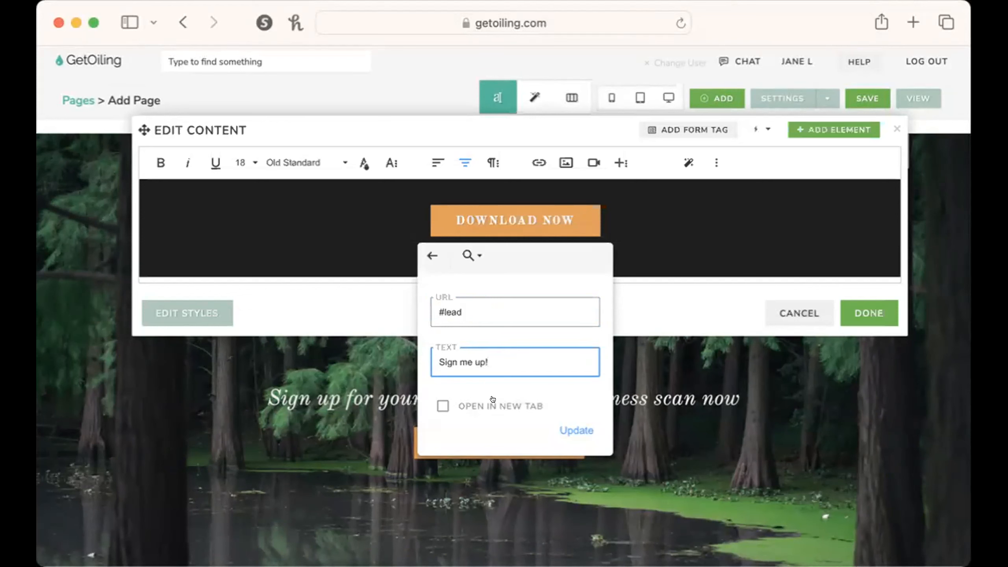
left_click(571, 429)
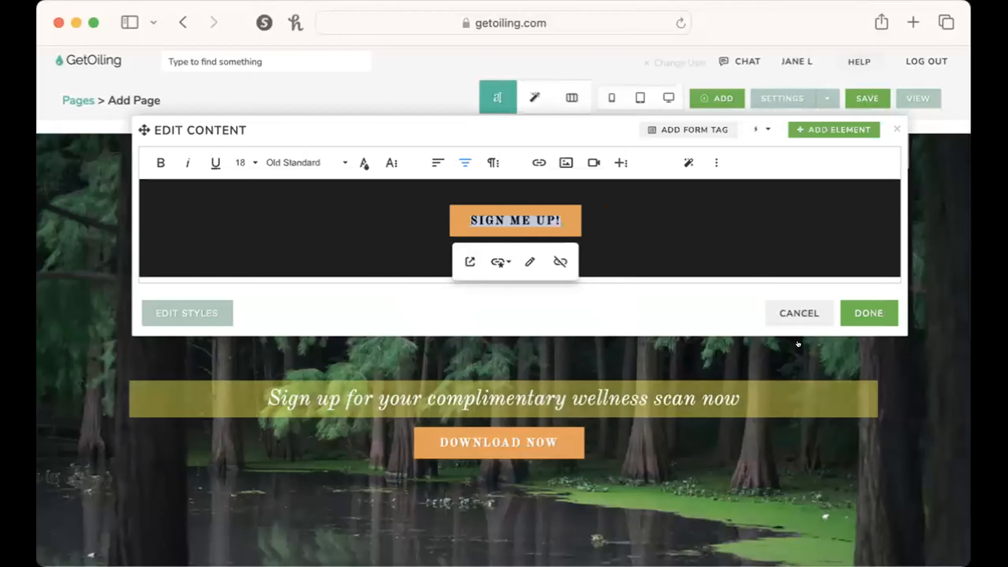
left_click(855, 308)
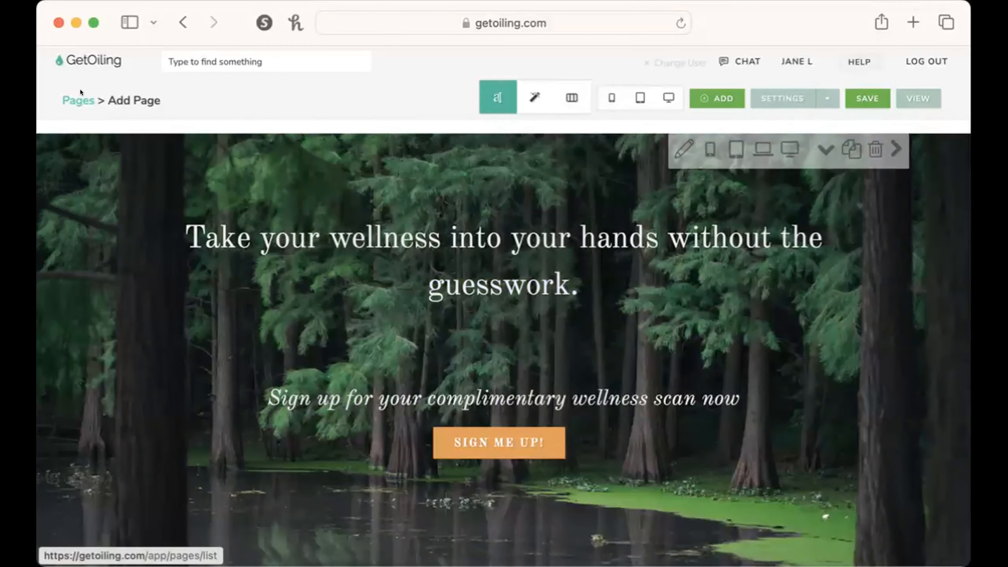
Open the website's Pages list in a new browser tab and switch to it.
right_click(81, 91)
left_click(104, 106)
left_click(596, 49)
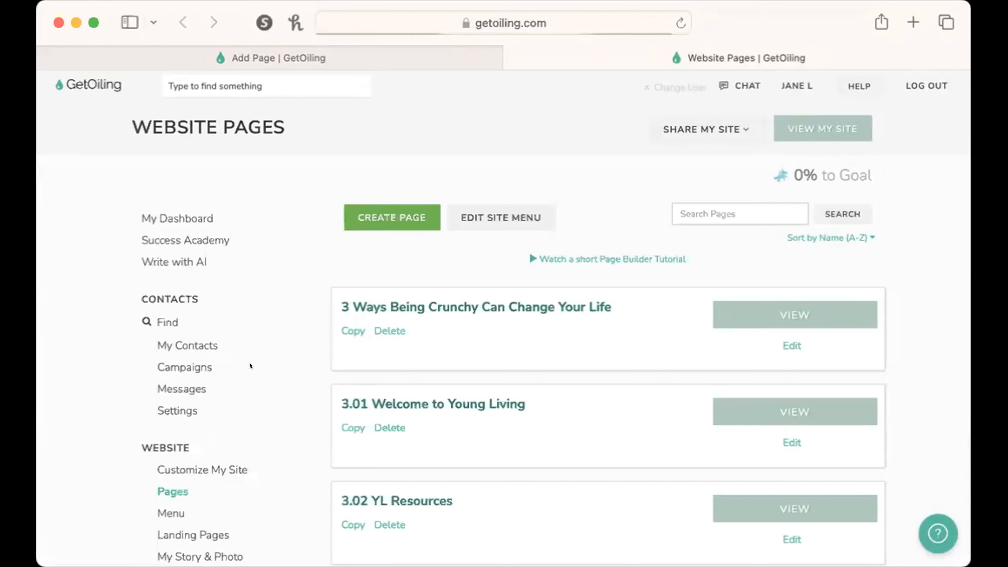
Open the website's Colors & Fonts settings and go to the button styles section.
scroll(250, 366, "down", 5)
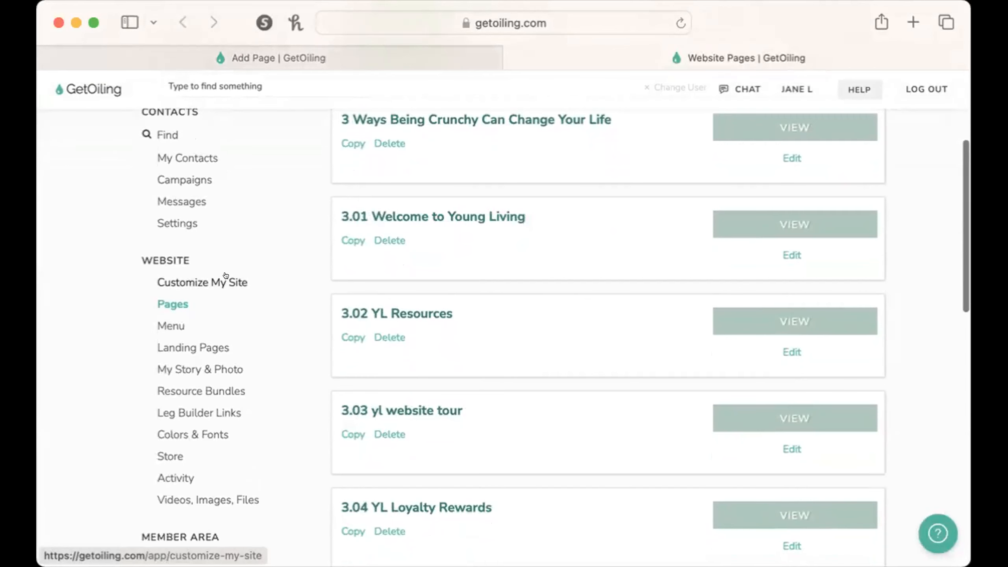
left_click(225, 278)
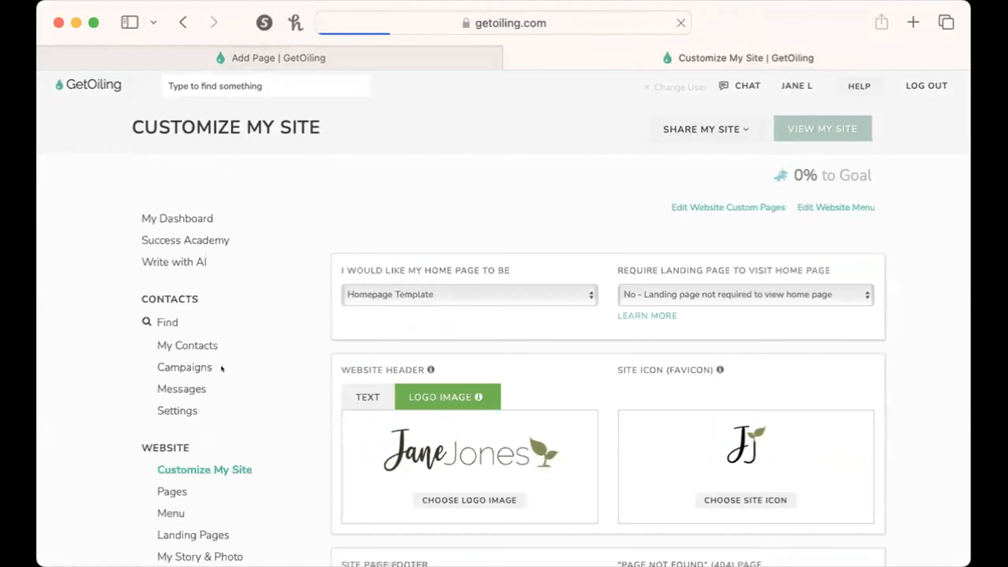
scroll(221, 365, "down", 8)
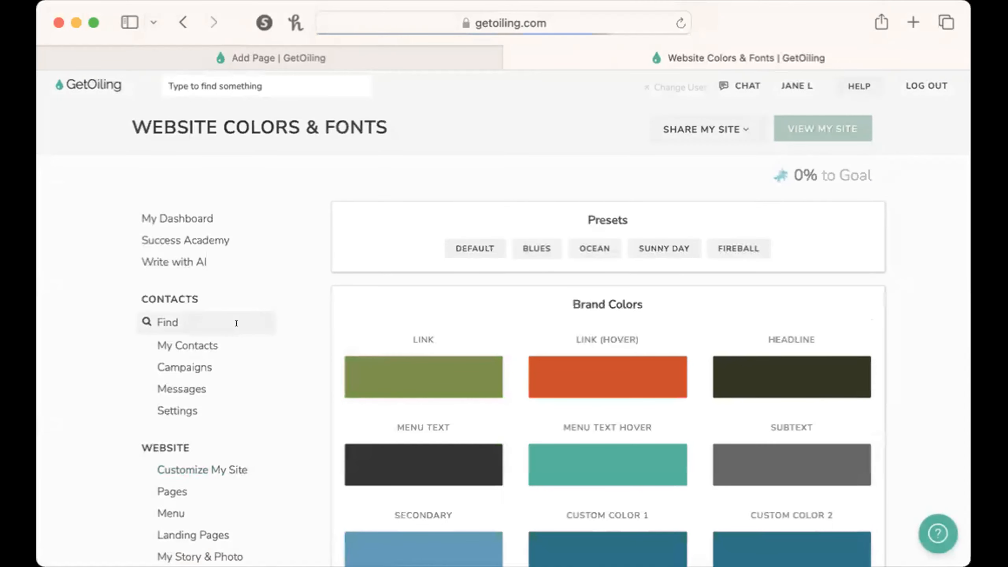
scroll(236, 323, "down", 1)
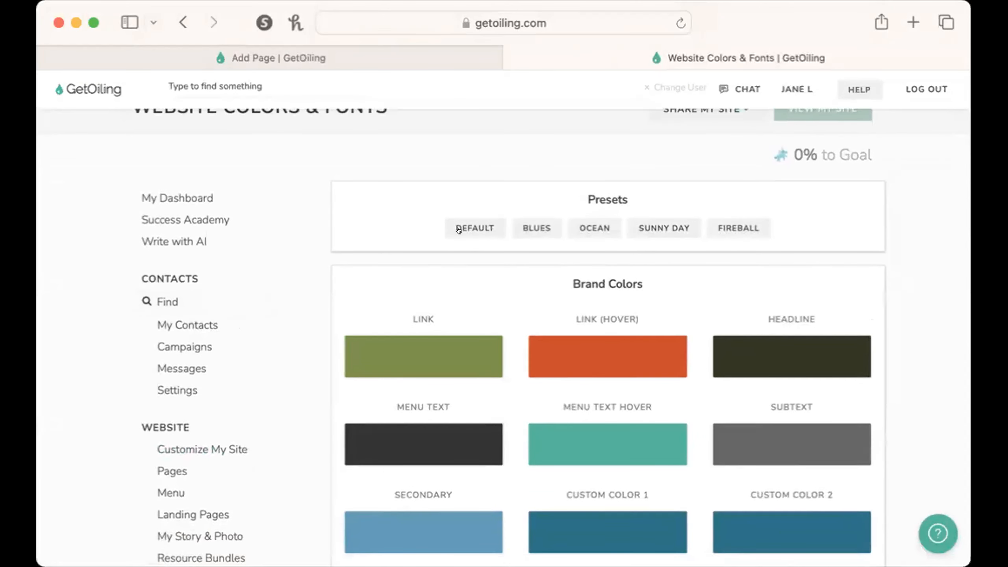
scroll(847, 405, "down", 20)
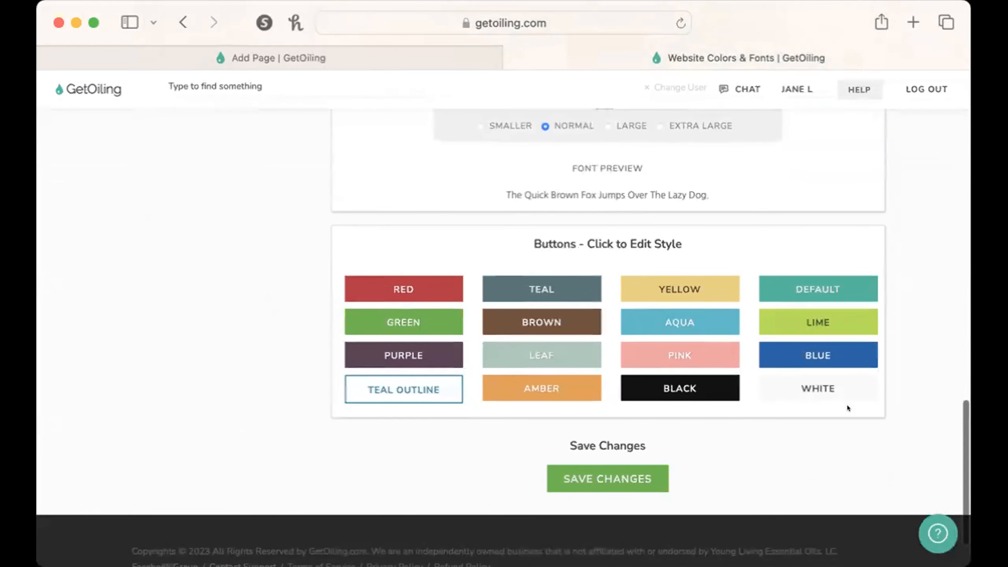
Inspect the Brown button style's background color options, then close the color picker and the style dialog without changes.
left_click(544, 312)
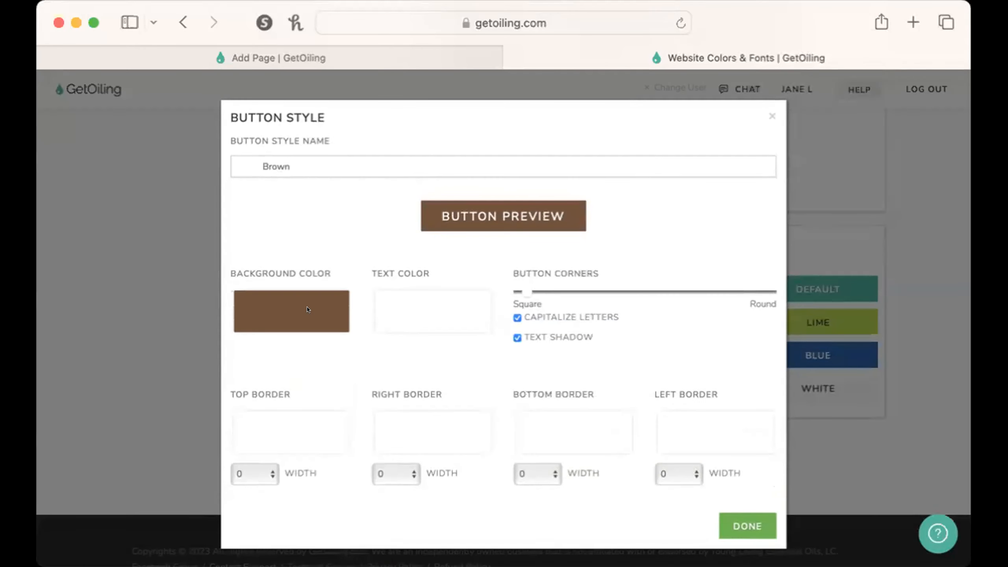
left_click(317, 322)
left_click(275, 494)
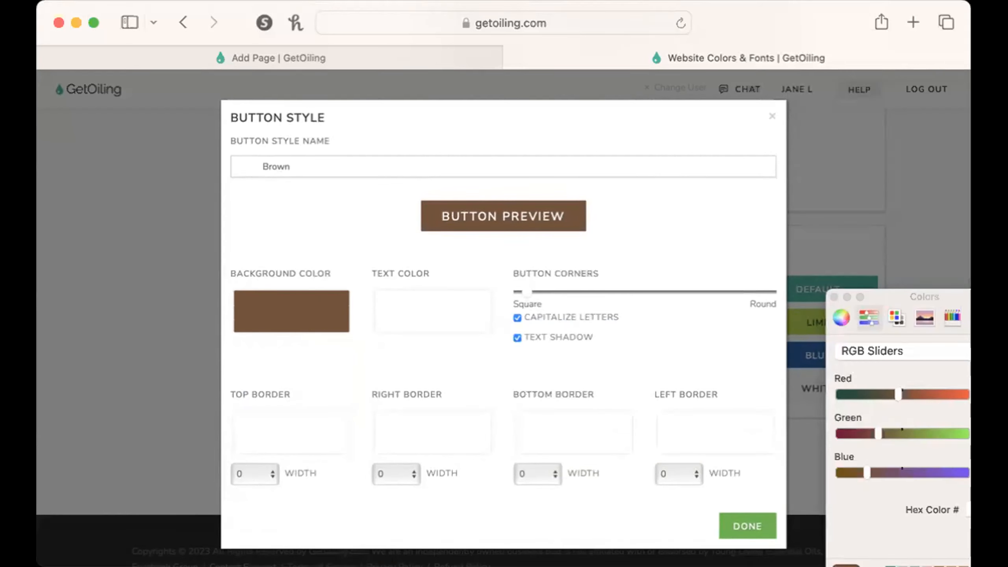
left_click_drag(942, 371, 710, 240)
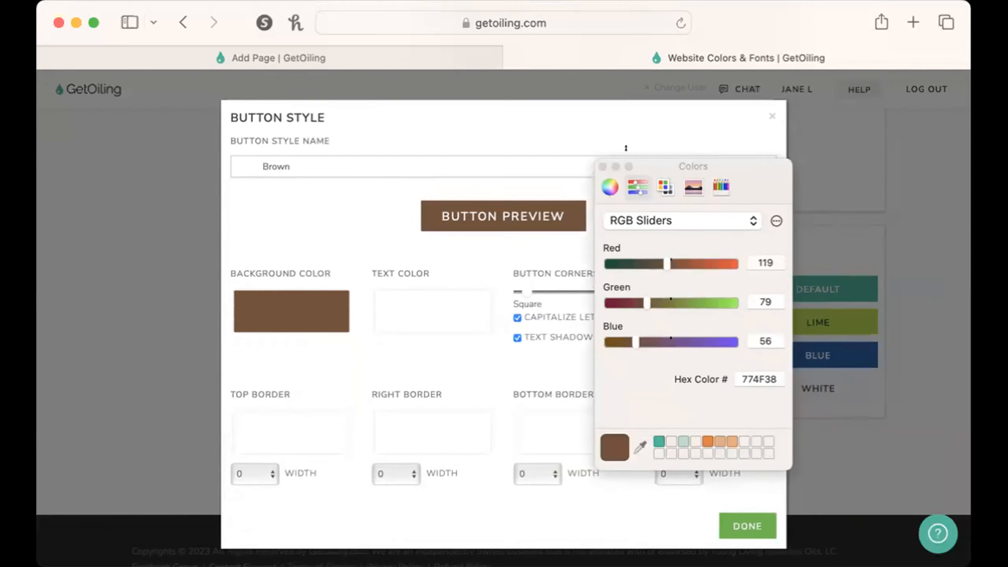
left_click(602, 166)
left_click(766, 104)
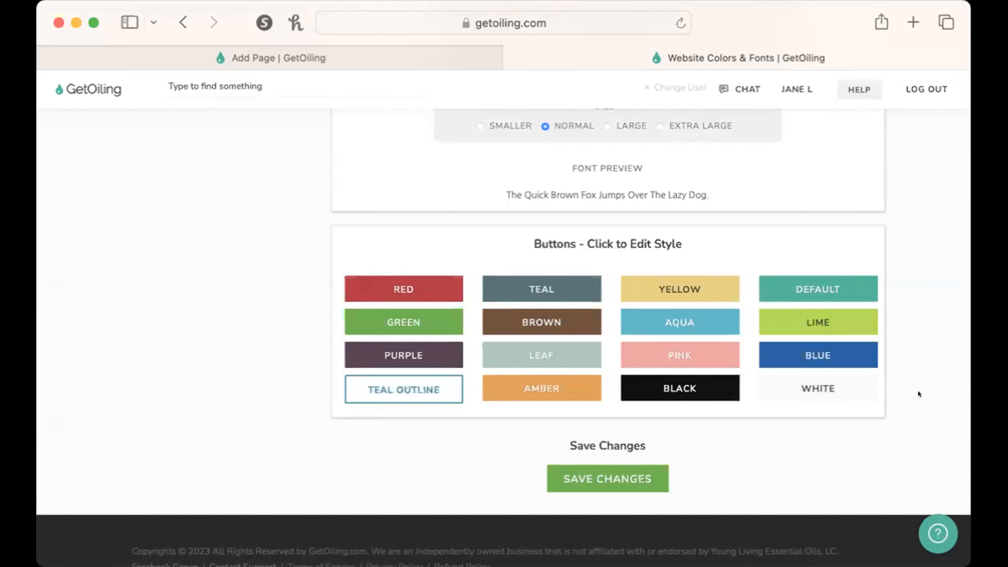
Review the site's brand colors, font settings and button styles on the Colors & Fonts page.
scroll(918, 394, "up", 5)
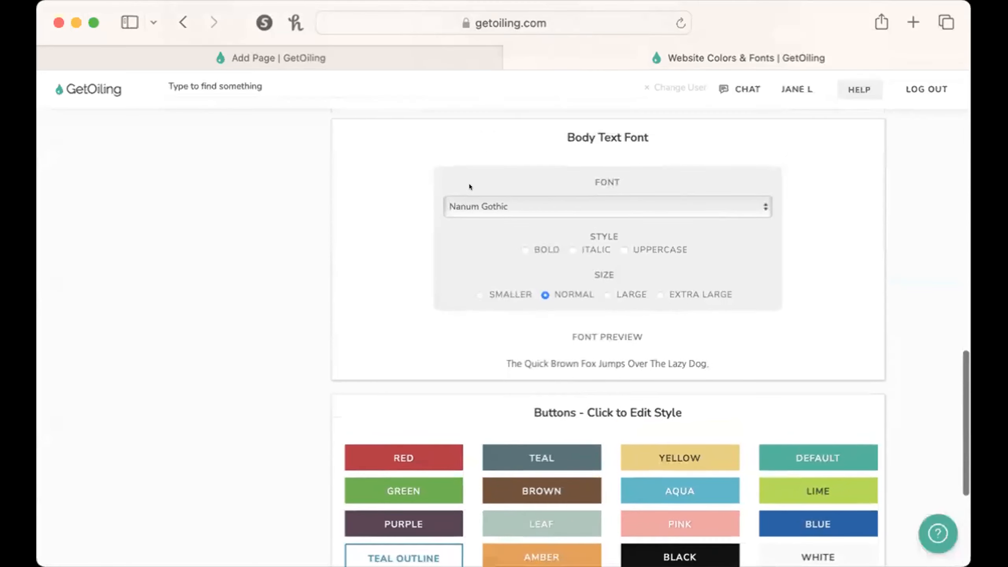
scroll(469, 187, "up", 20)
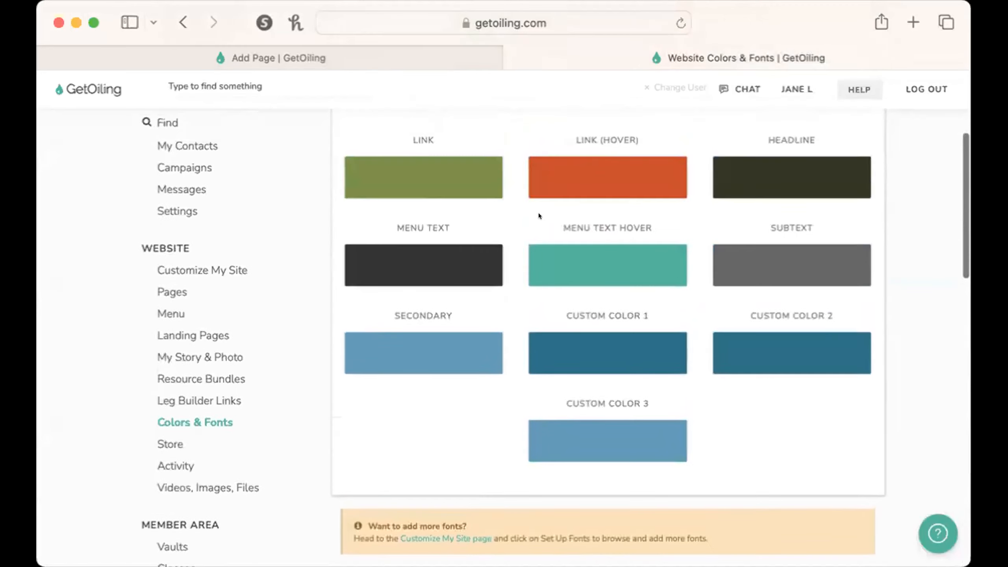
scroll(384, 340, "up", 4)
scroll(474, 396, "down", 3)
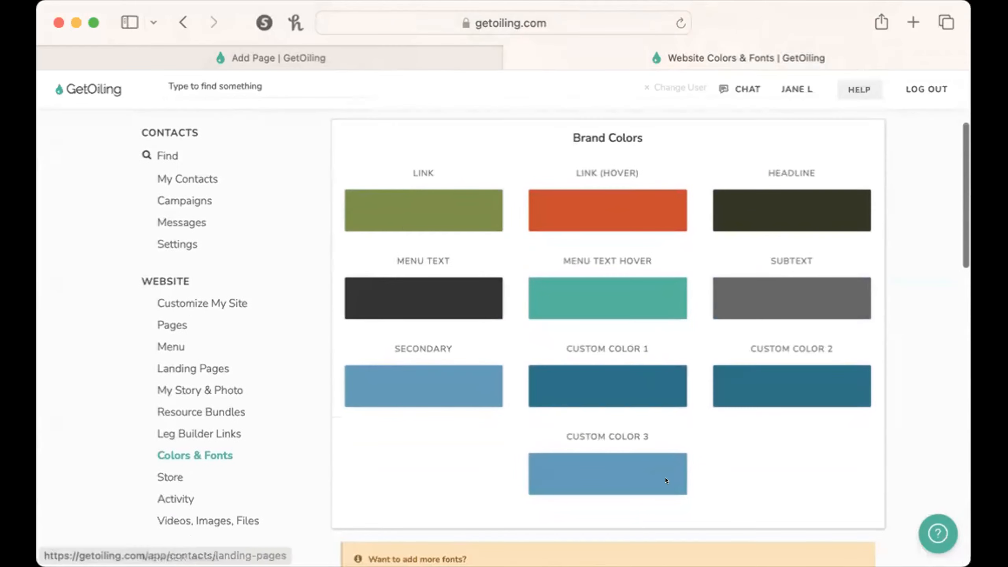
scroll(720, 446, "down", 15)
scroll(720, 446, "up", 13)
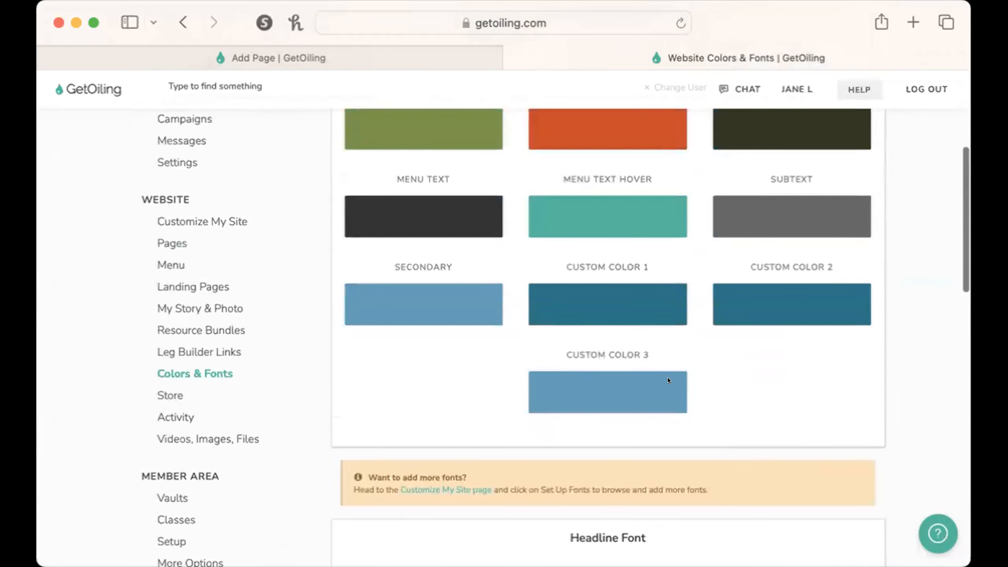
scroll(668, 380, "down", 20)
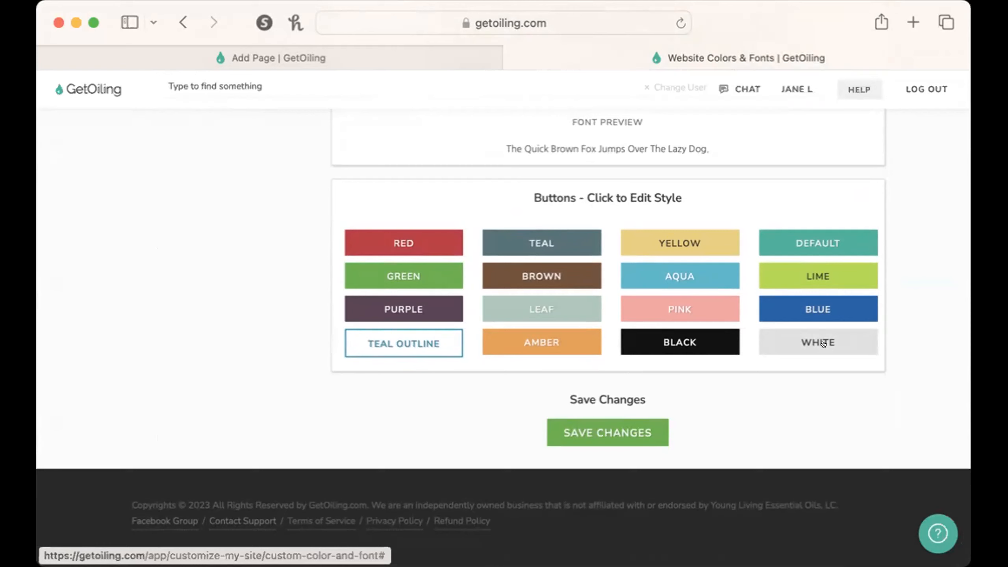
Return to the Add Page browser tab and change the hero's "Sign me up!" button to the Teal Outline style.
left_click(263, 56)
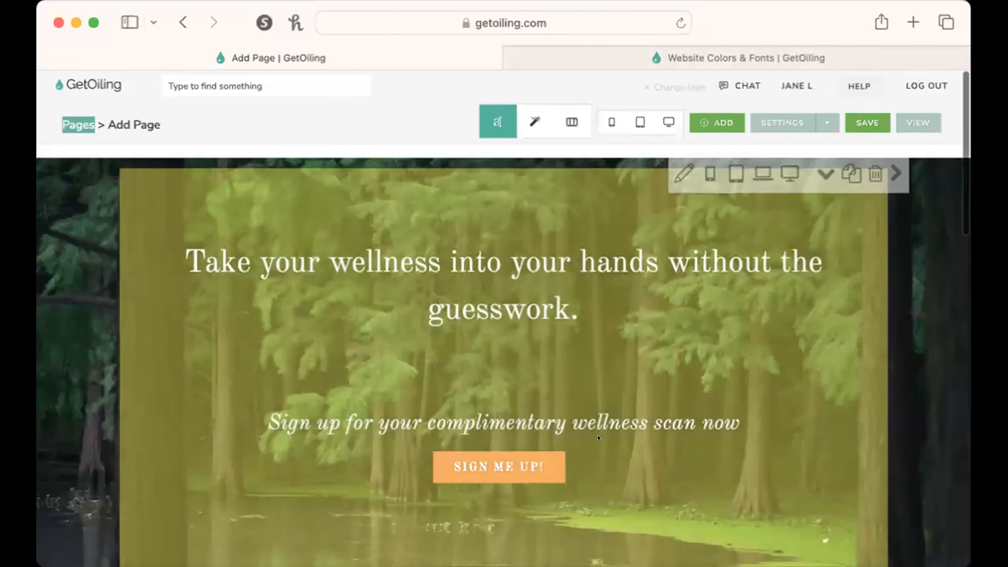
left_click(532, 455)
left_click(472, 255)
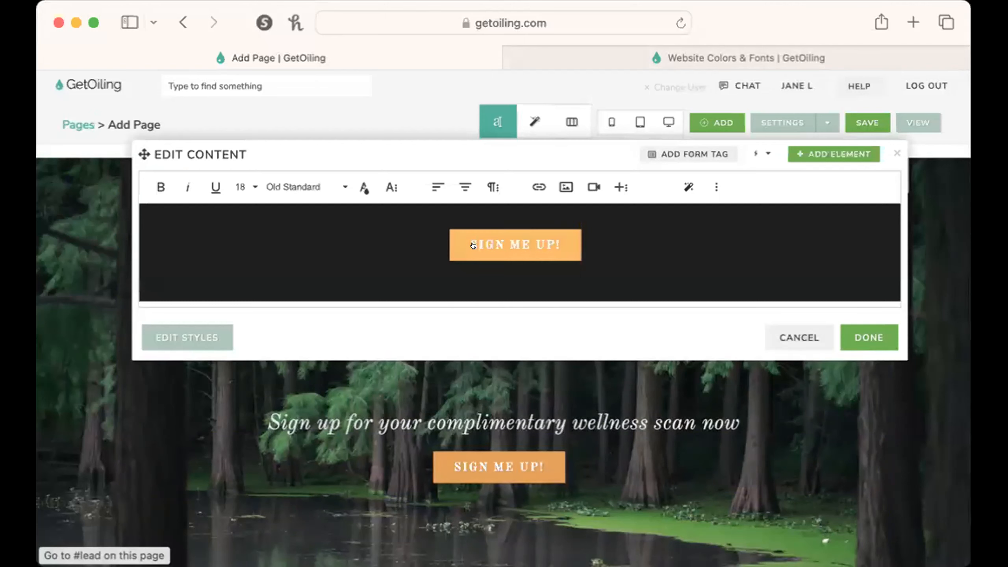
left_click(500, 286)
scroll(506, 423, "down", 3)
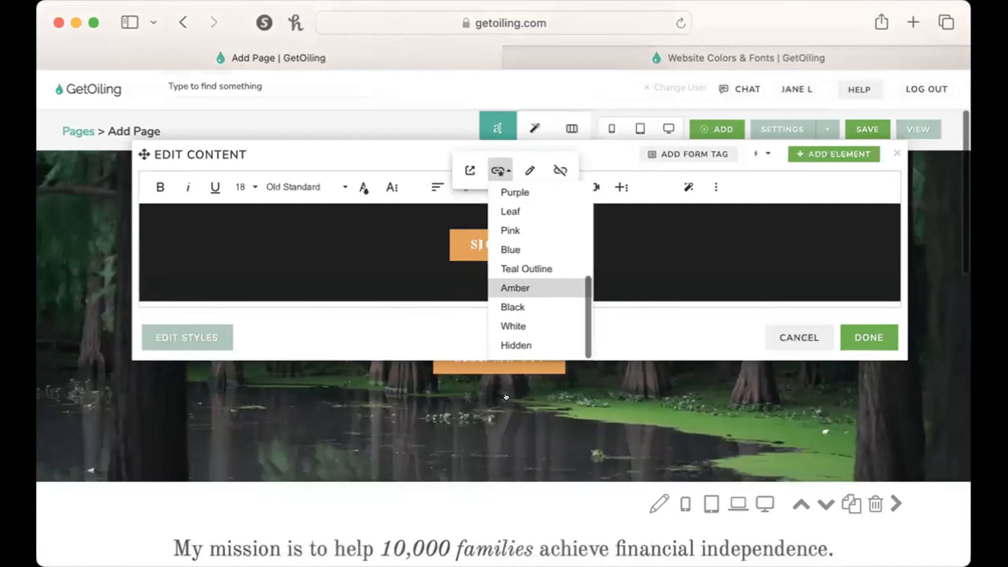
scroll(506, 424, "up", 3)
scroll(529, 366, "up", 2)
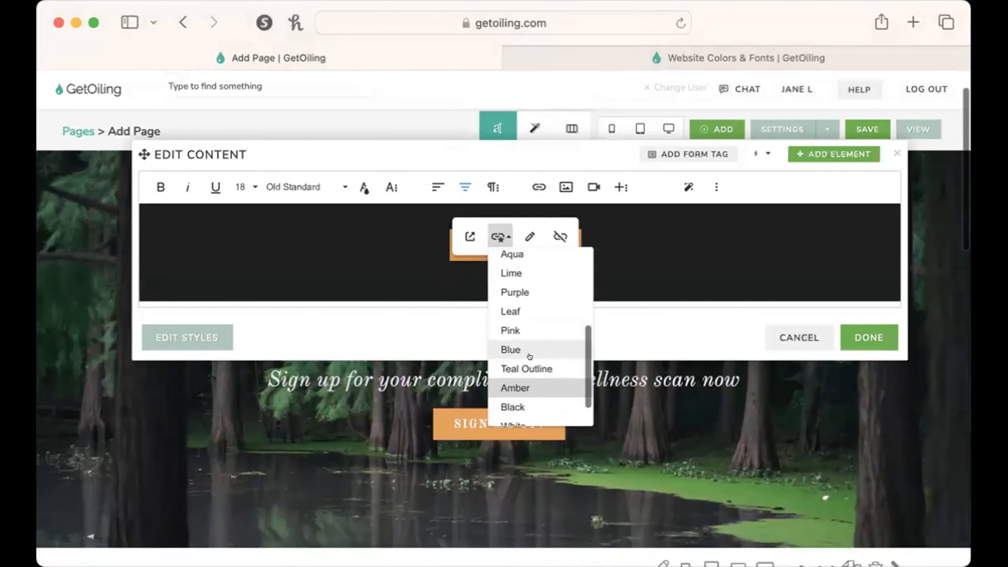
left_click(529, 366)
left_click(848, 336)
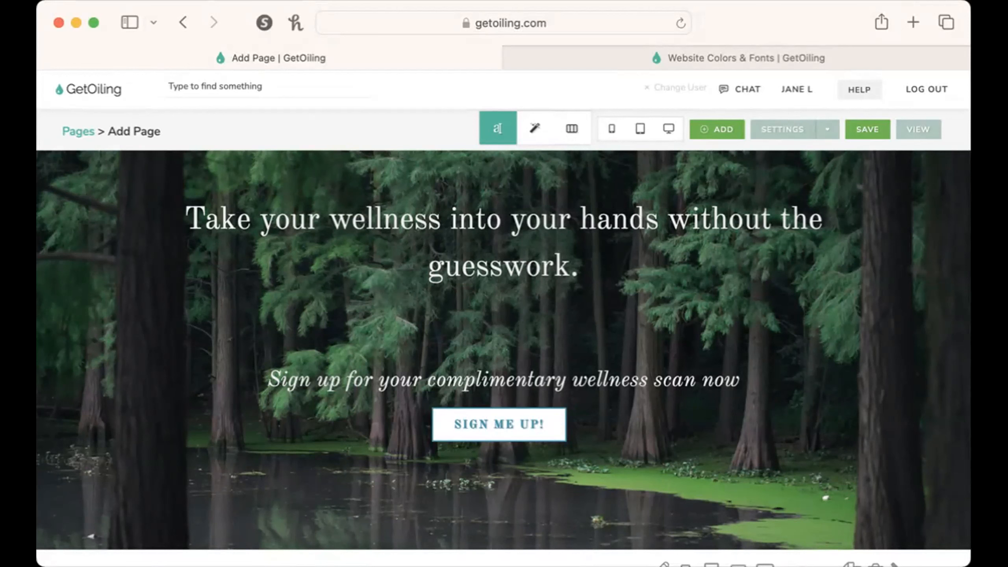
Examine the background color and image options in the hero's section settings, and close the settings.
scroll(623, 397, "down", 3)
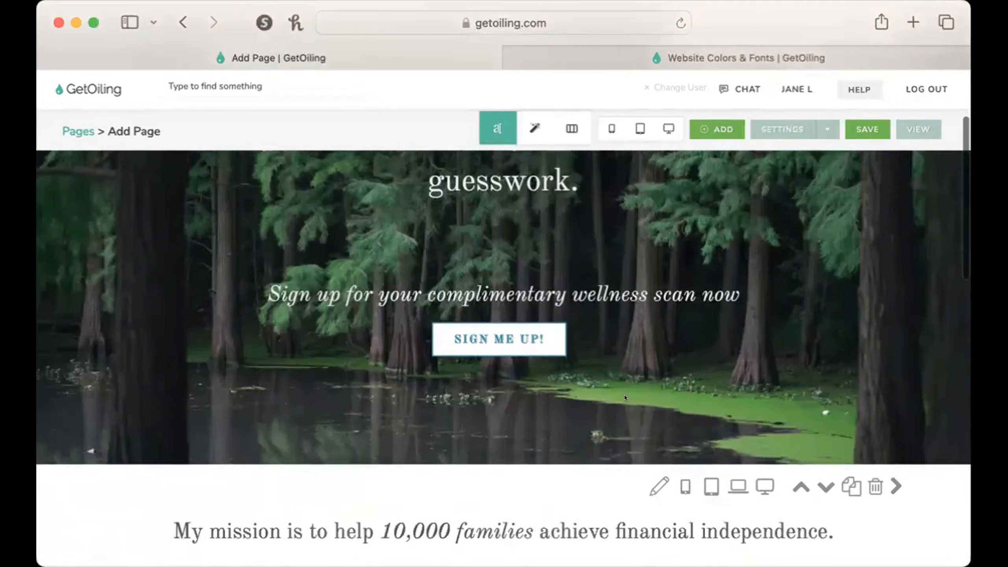
scroll(624, 397, "up", 4)
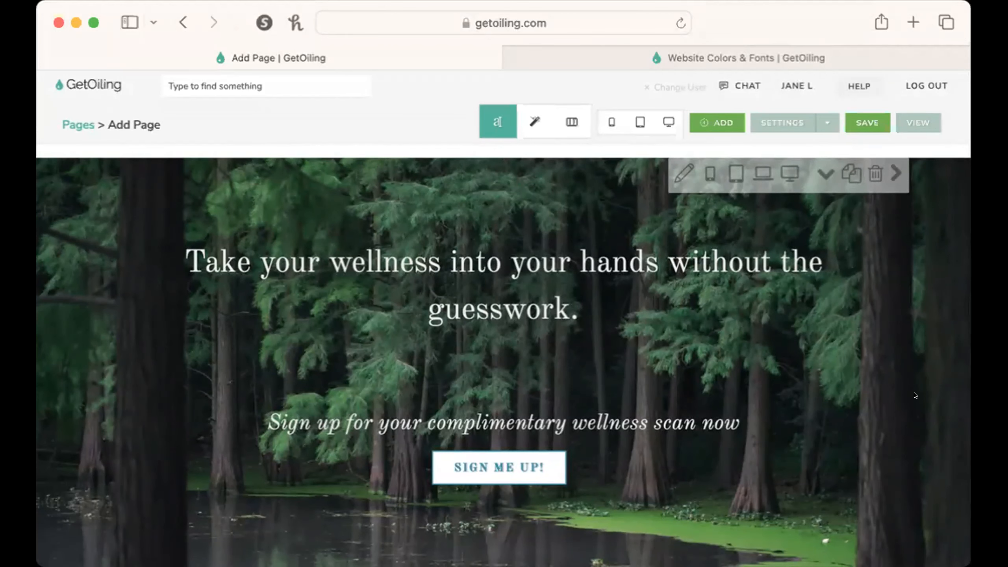
scroll(915, 395, "down", 3)
scroll(916, 395, "up", 3)
left_click(683, 174)
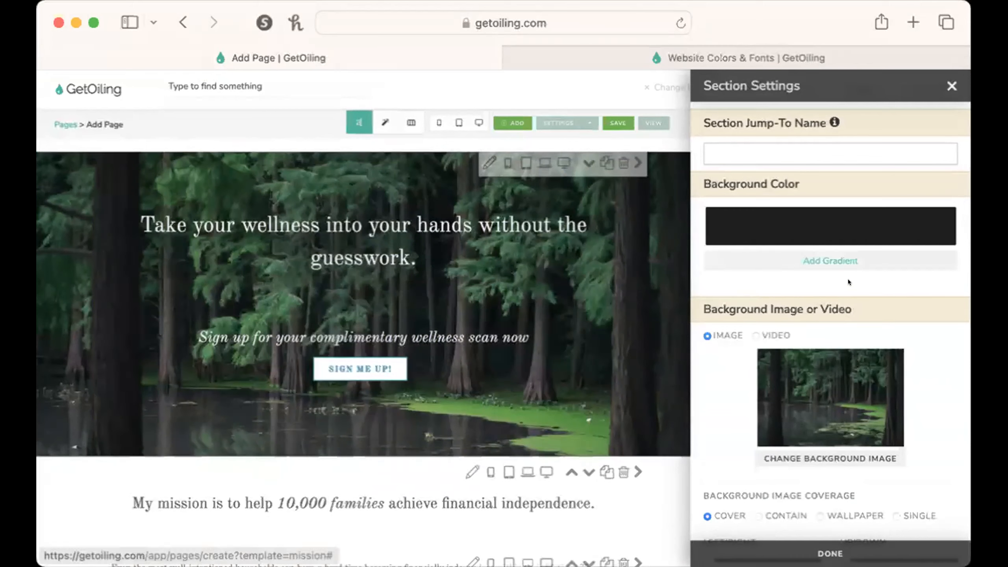
scroll(877, 285, "down", 2)
scroll(876, 285, "down", 2)
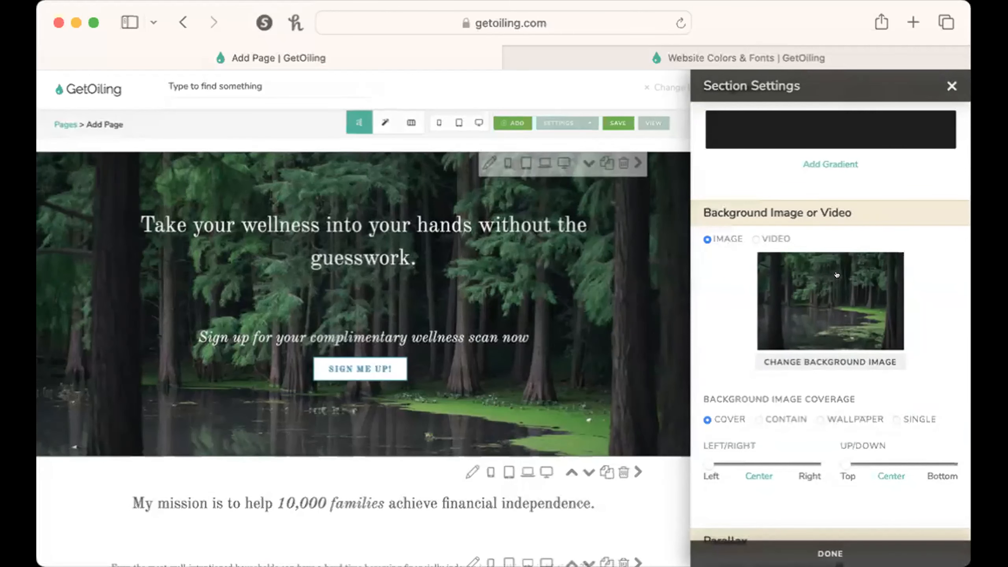
left_click(951, 86)
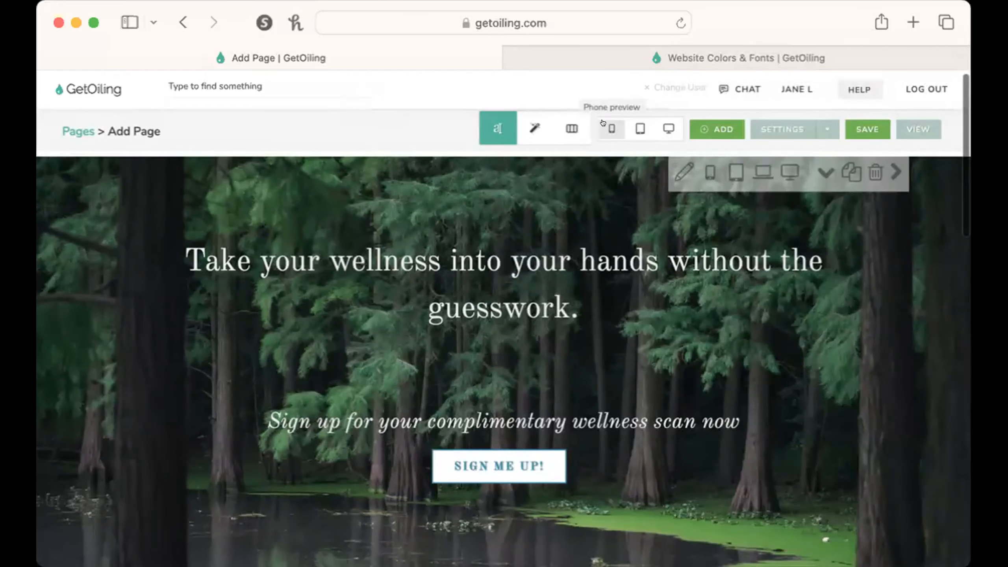
Preview the page in the phone, tablet and desktop layouts, and return to the editor.
left_click(609, 126)
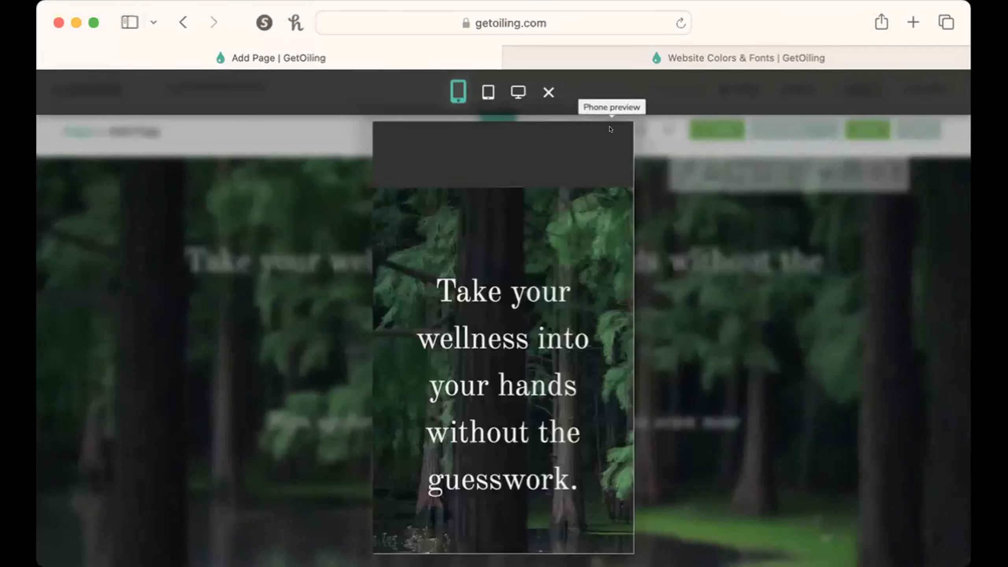
left_click(478, 83)
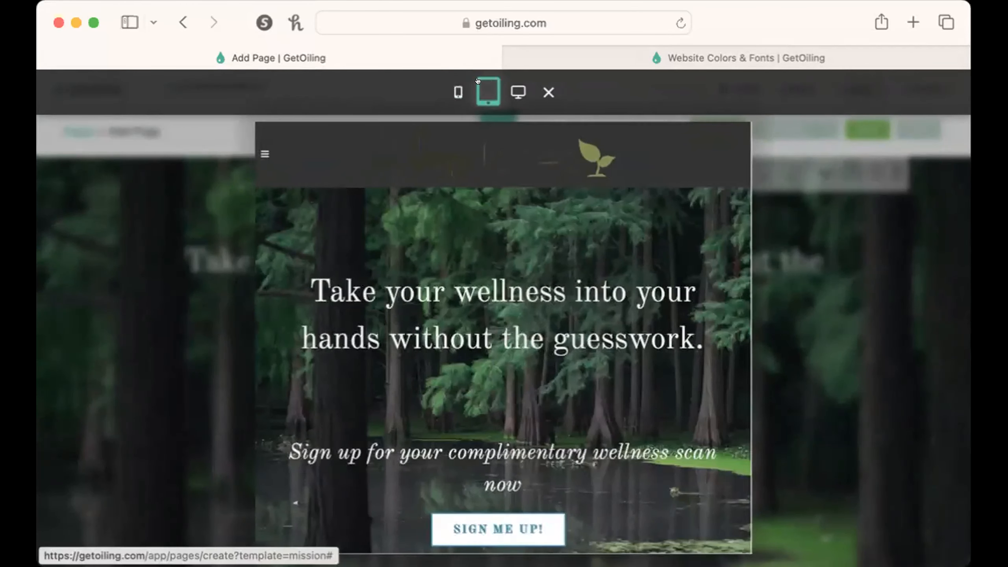
left_click(518, 92)
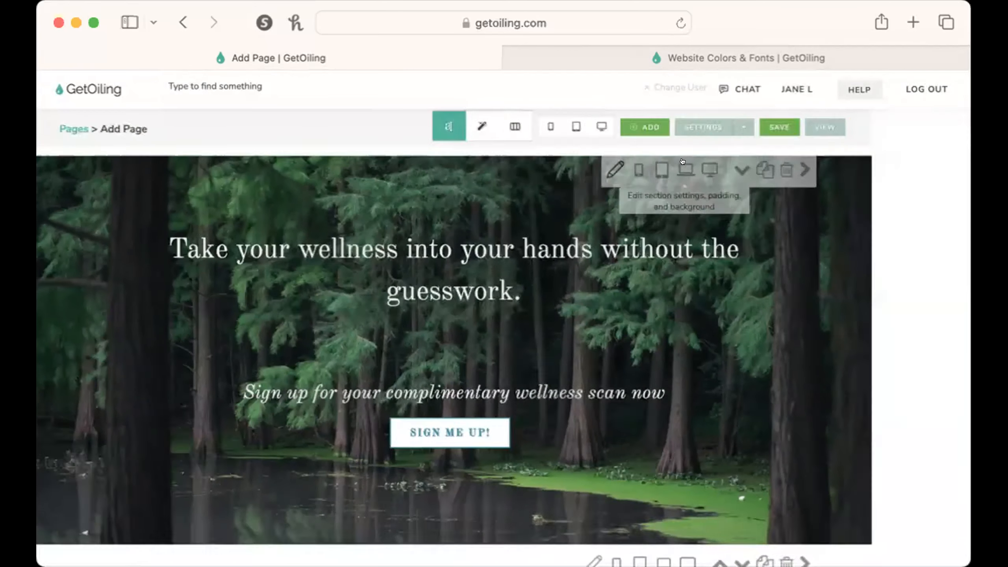
Reopen the hero's section settings and look over the background image, coverage and parallax options.
left_click(682, 161)
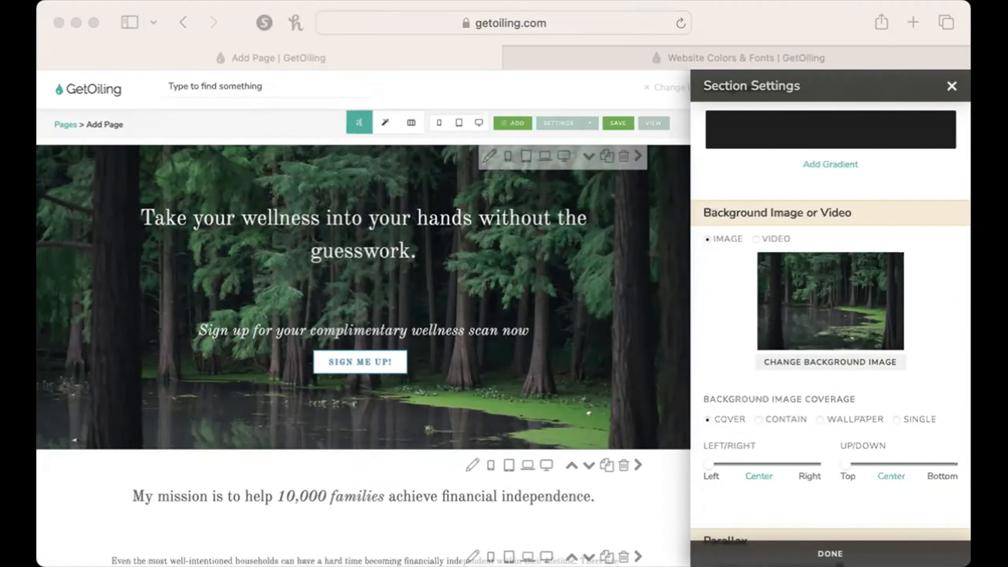
left_click(154, 422)
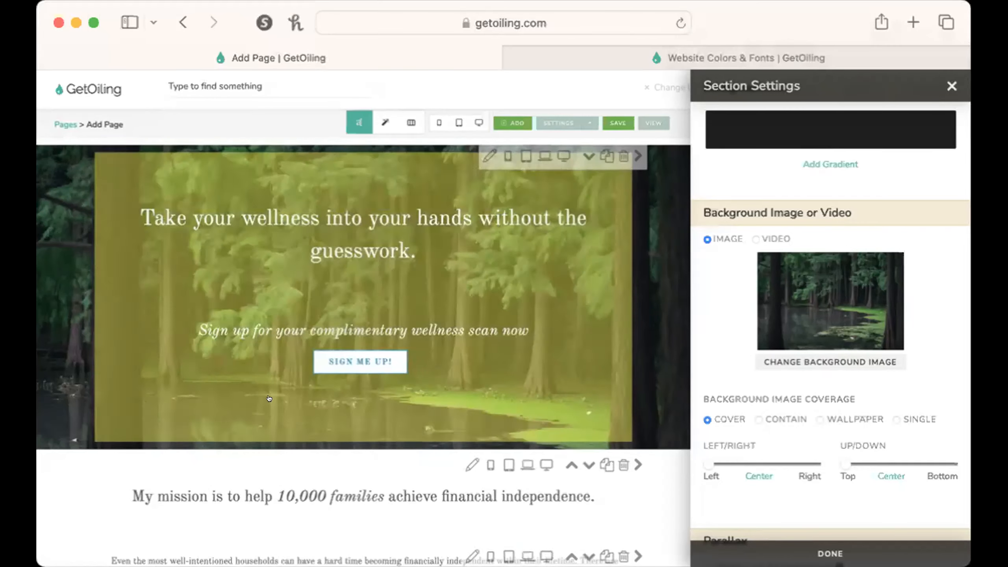
scroll(865, 355, "down", 3)
scroll(865, 355, "down", 4)
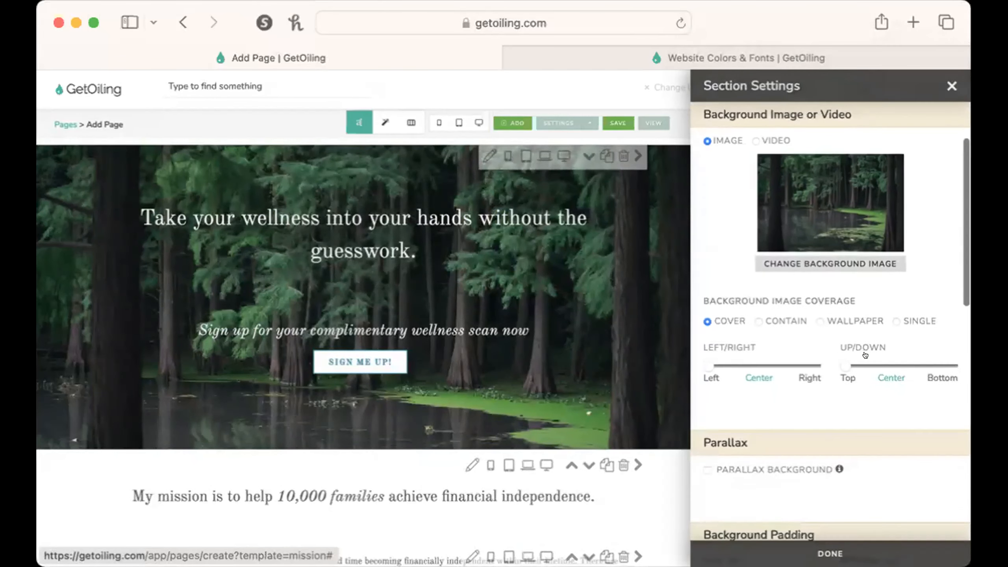
scroll(869, 350, "up", 8)
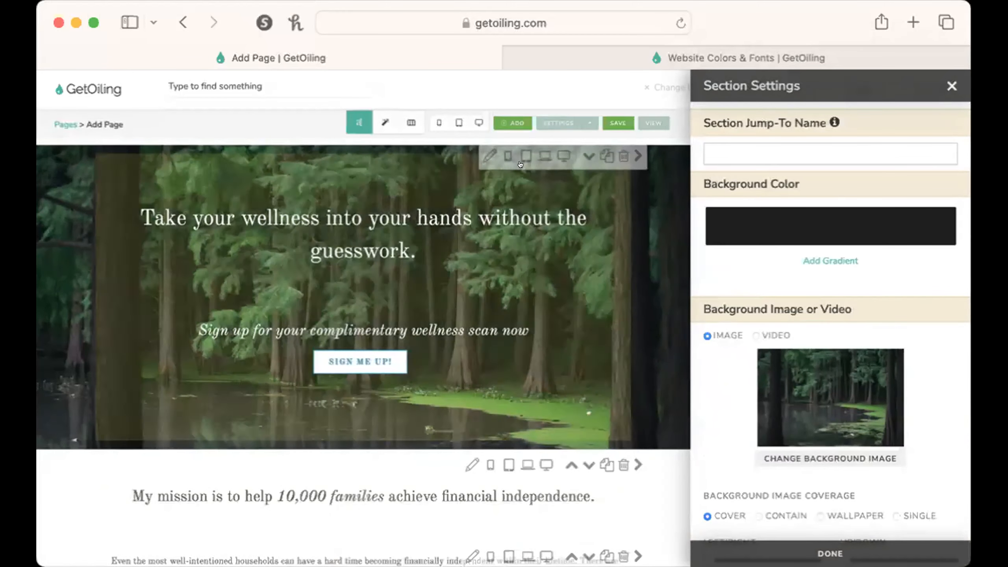
Switch to the Colors & Fonts browser tab, load Canva there and open its Projects page.
left_click(804, 45)
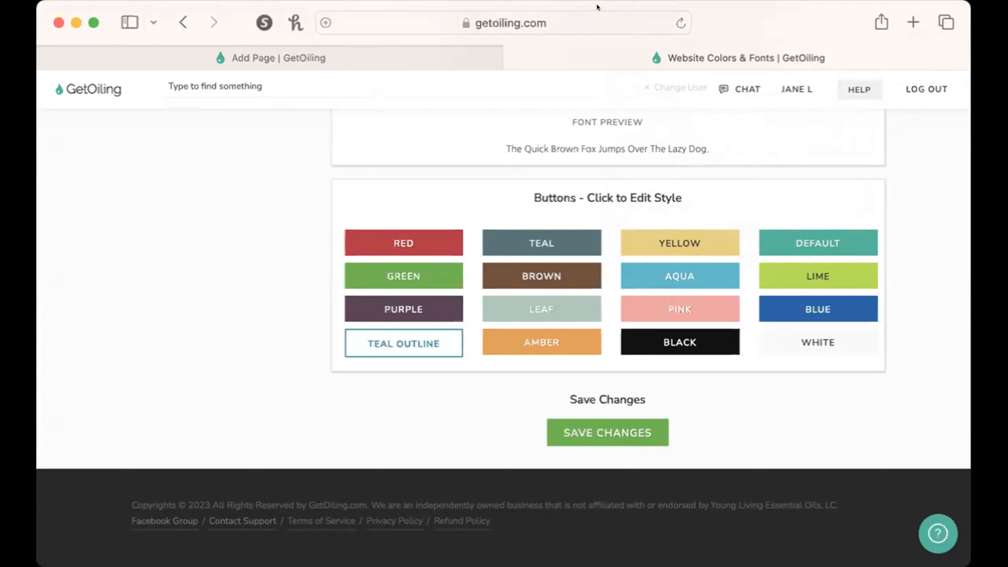
left_click(622, 30)
left_click(482, 296)
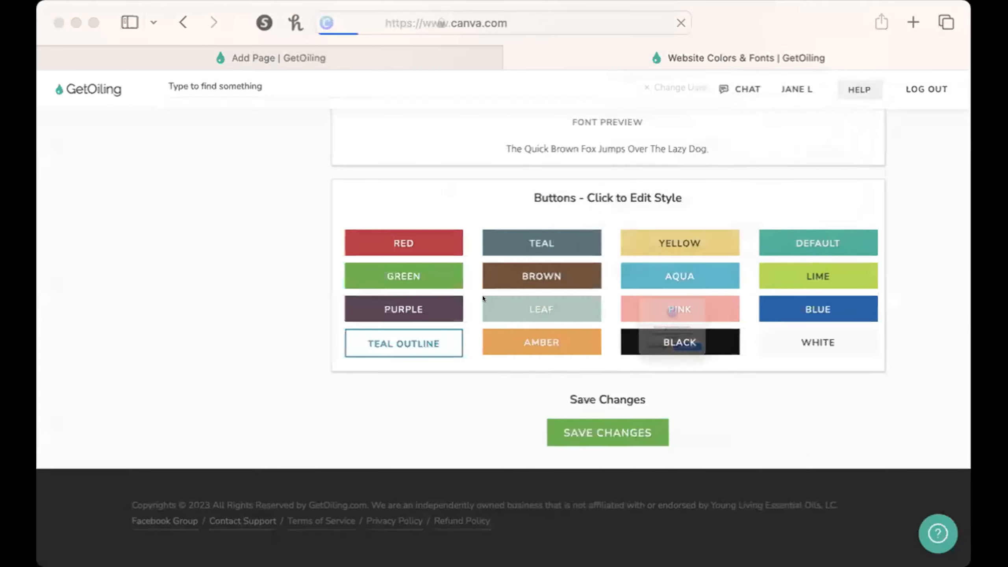
left_click(733, 392)
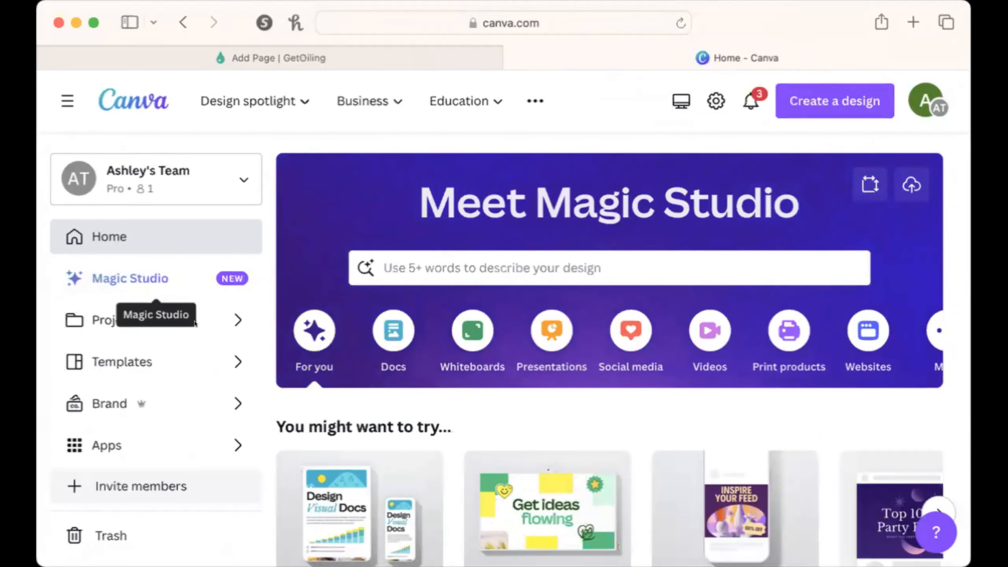
left_click(220, 312)
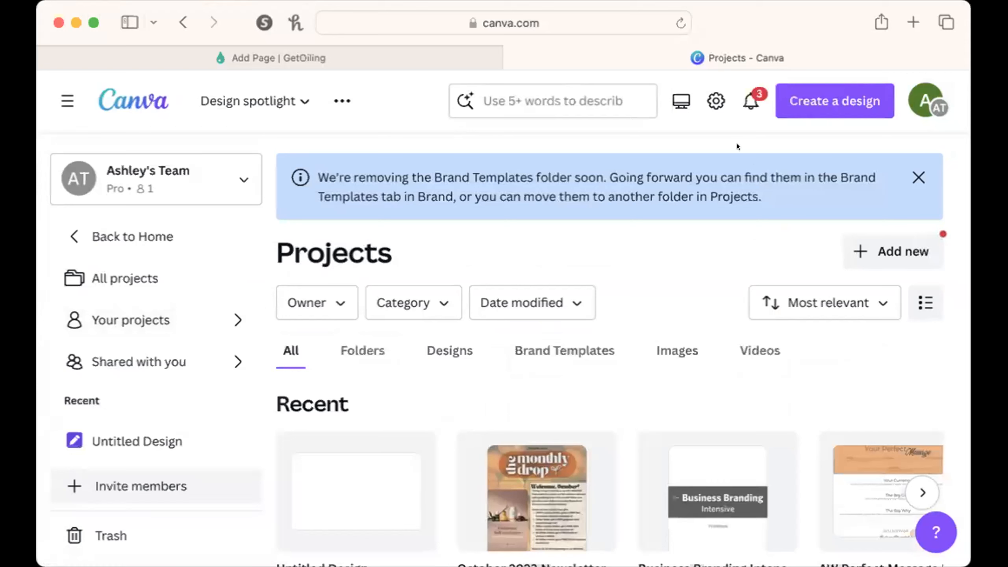
Search the projects for "section back" and open the template Page Section Backgrounds - Abstract.
left_click(571, 100)
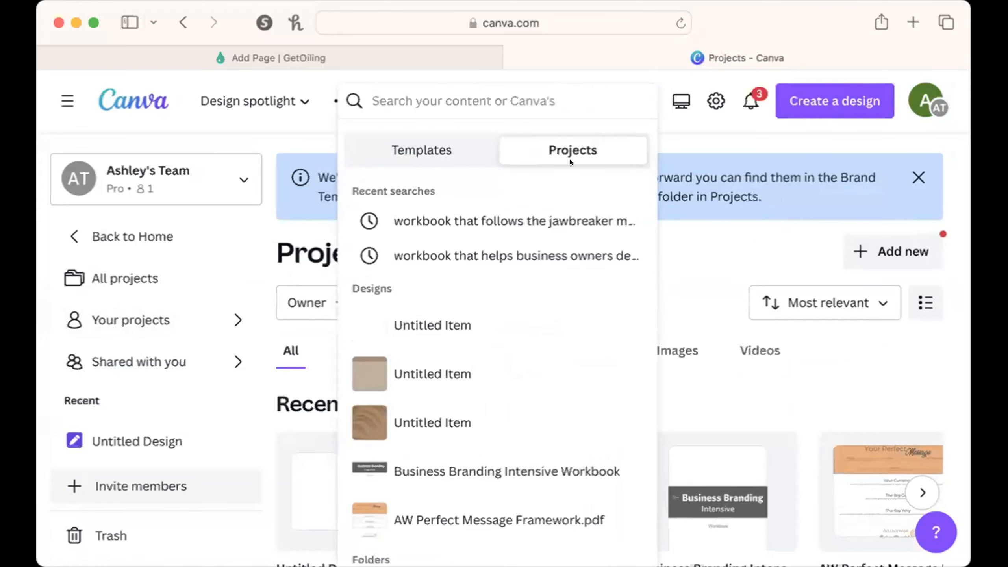
type("se")
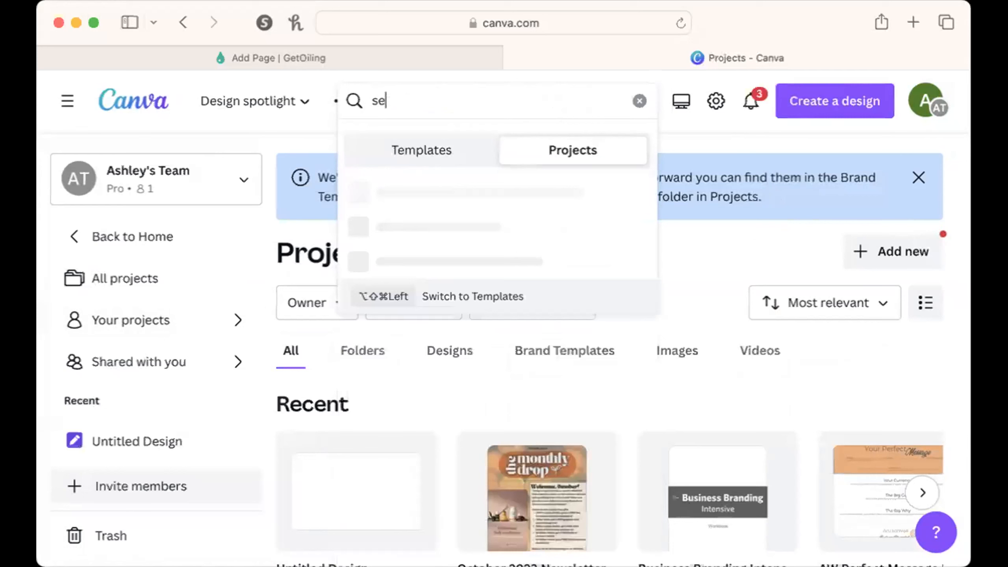
type("ction backg")
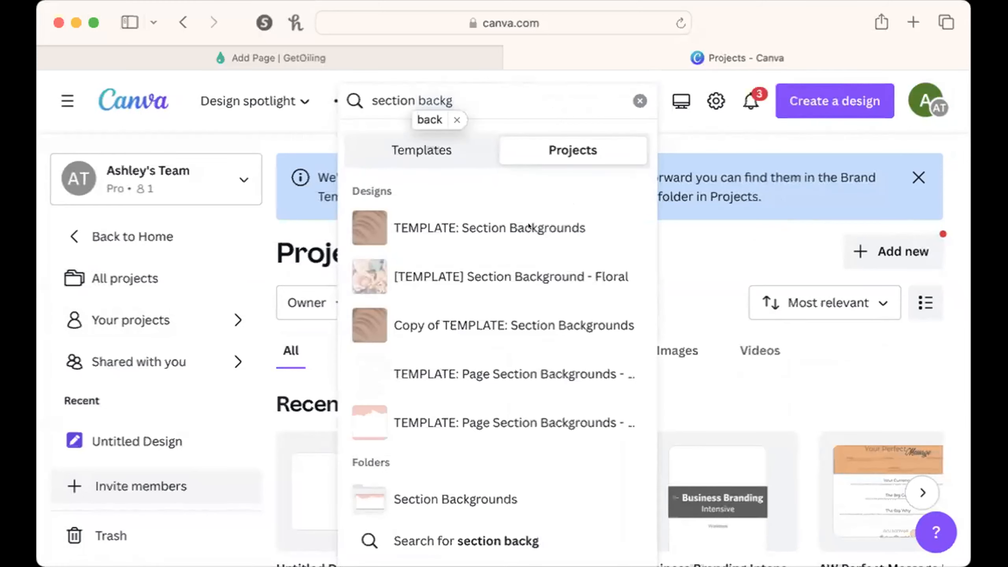
key("BackSpace")
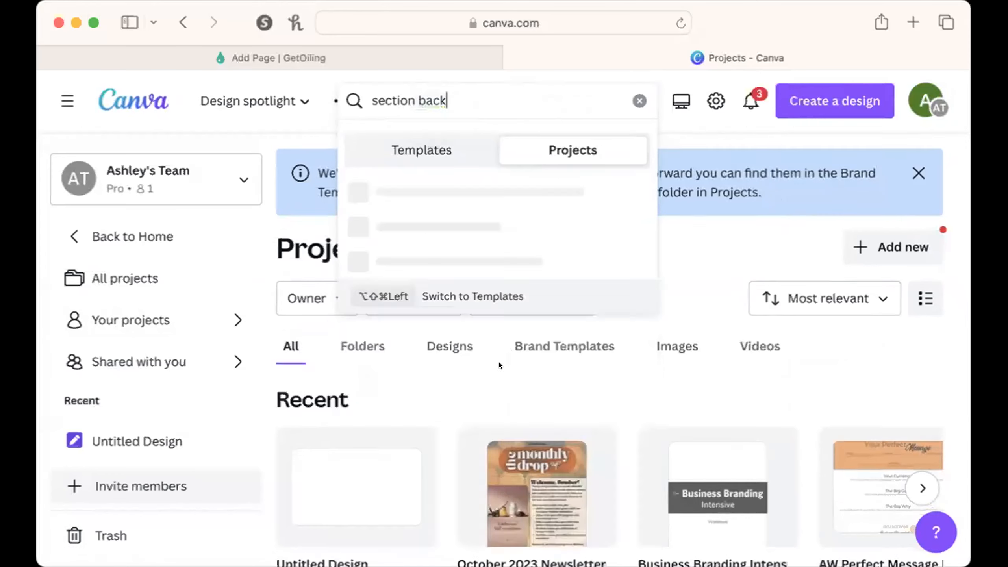
left_click(500, 413)
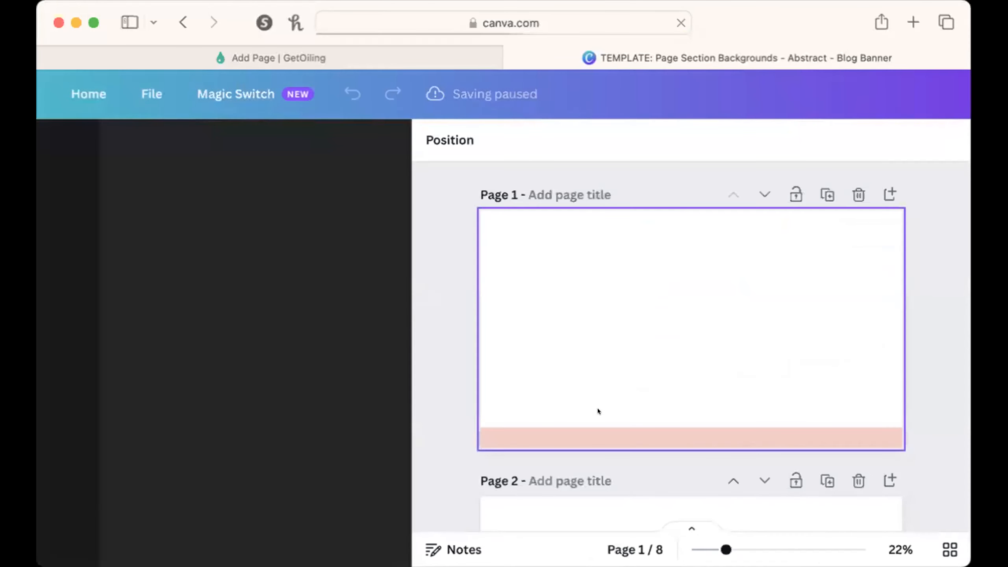
Dismiss the Magic Resize notice and look through the template's background pages, ending back at page 1.
scroll(599, 411, "down", 3)
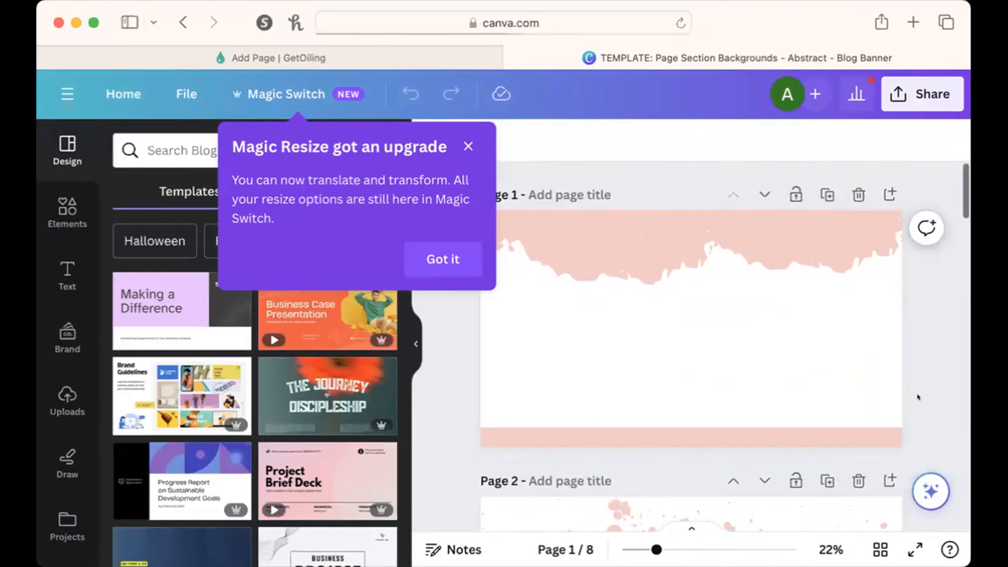
left_click(468, 147)
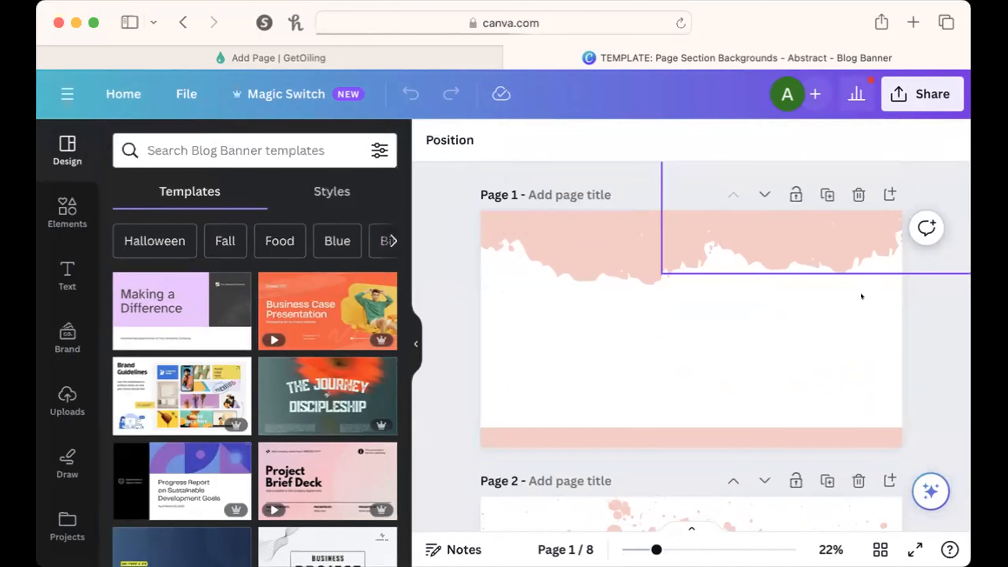
scroll(861, 405, "down", 3)
scroll(861, 405, "down", 10)
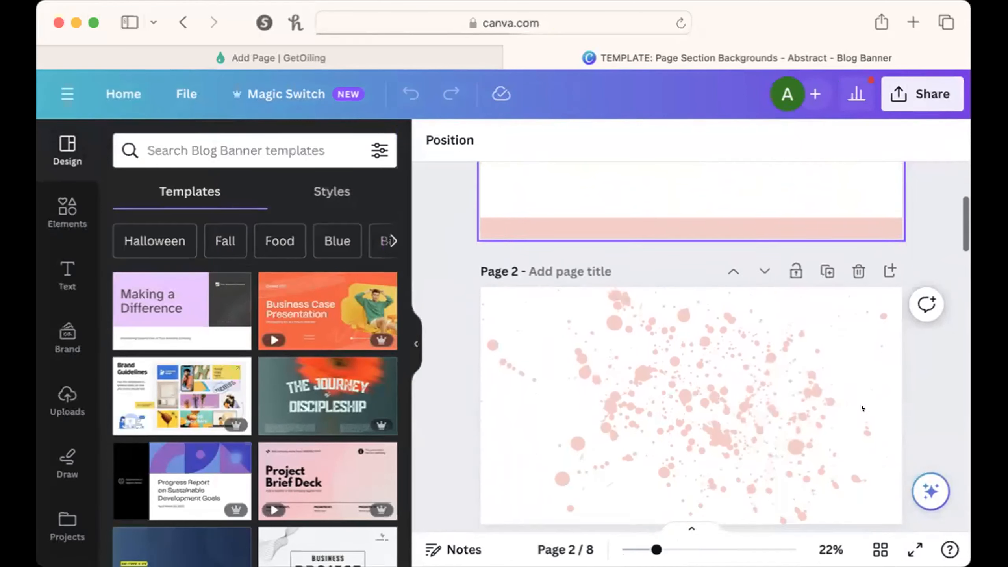
scroll(862, 405, "down", 10)
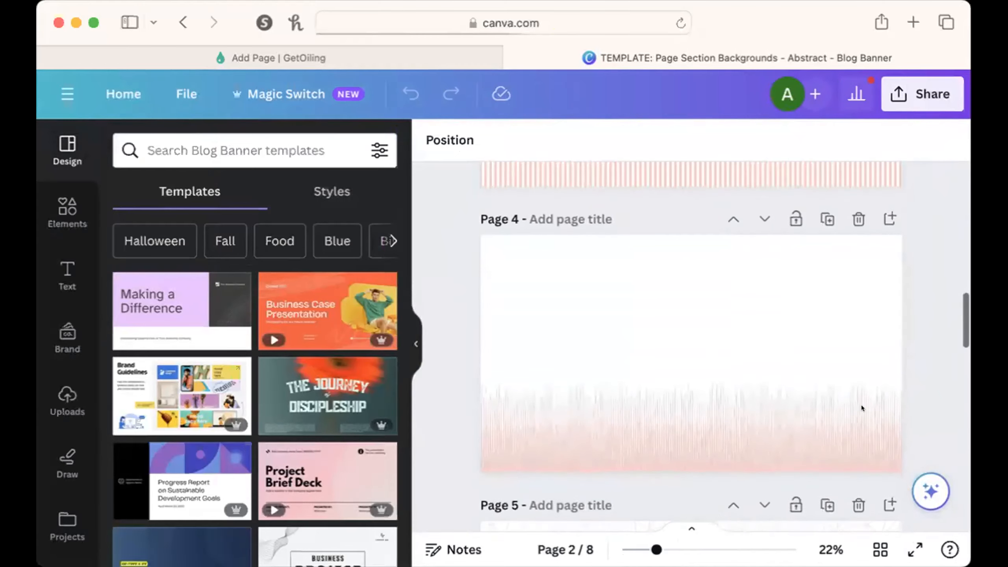
scroll(861, 407, "down", 5)
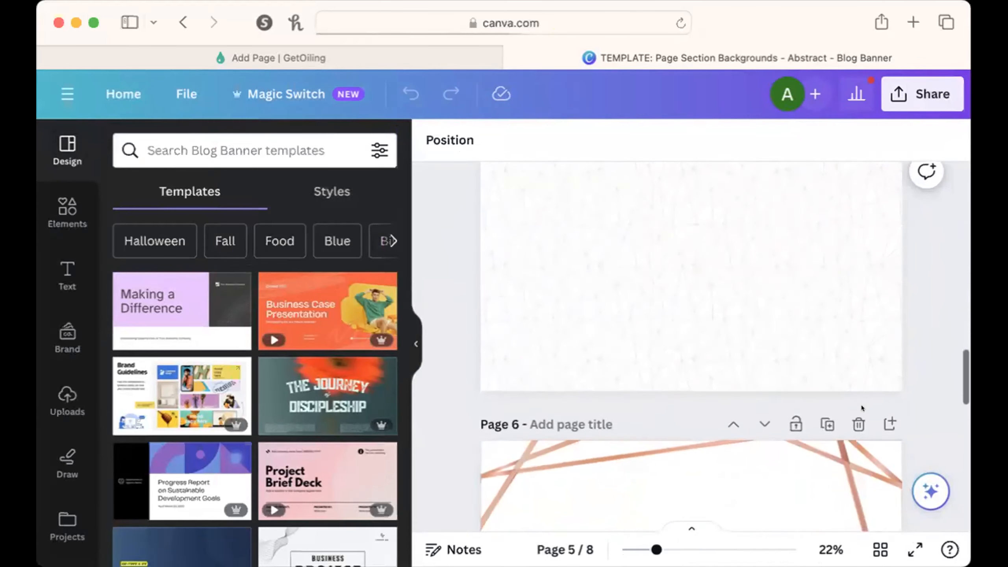
scroll(862, 408, "down", 8)
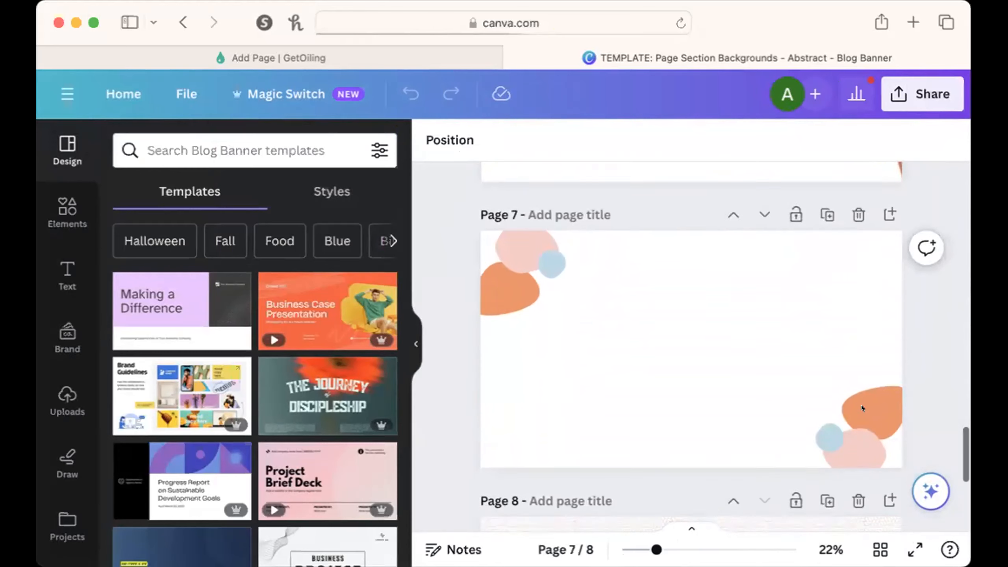
scroll(862, 405, "up", 10)
scroll(862, 405, "up", 5)
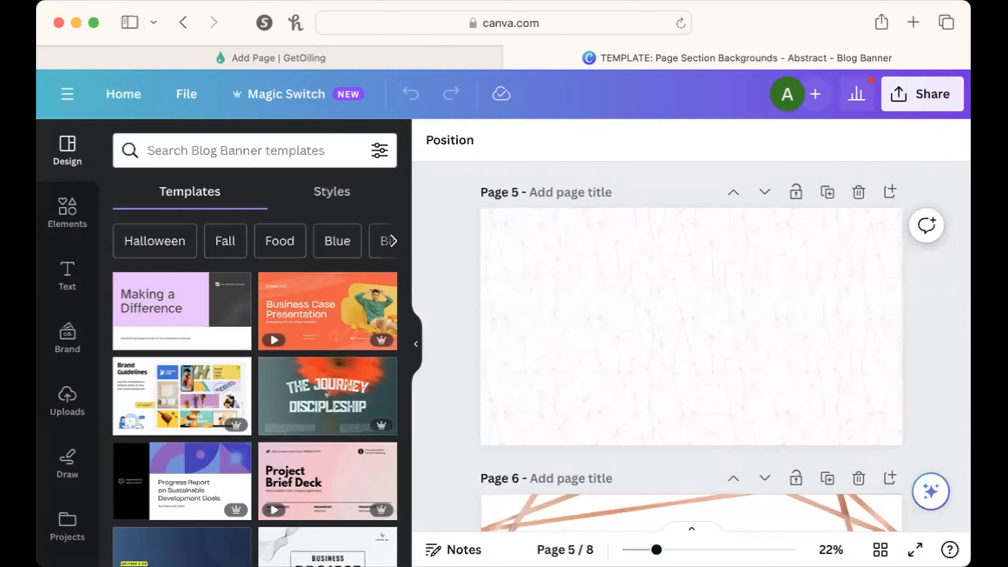
scroll(932, 297, "up", 8)
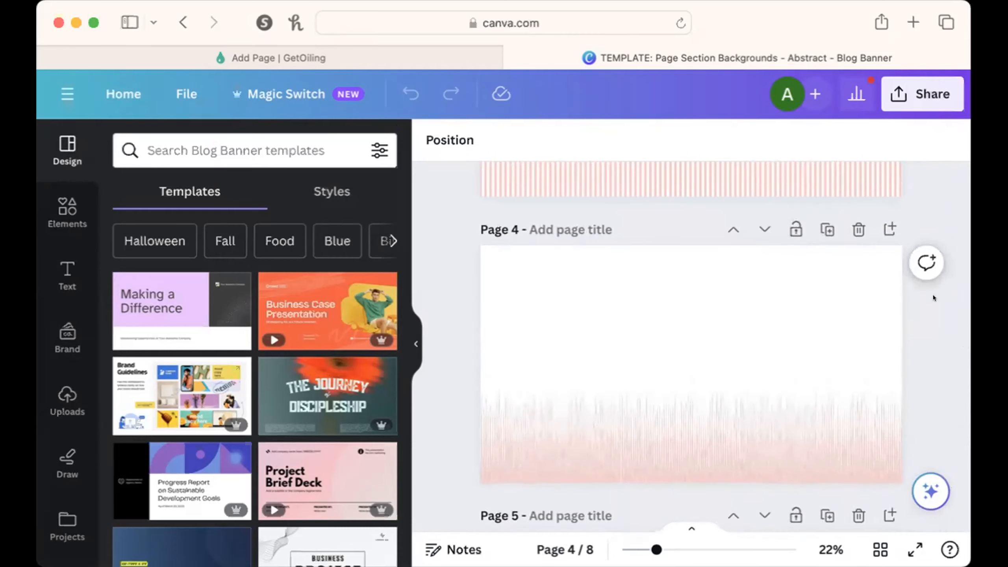
scroll(933, 297, "up", 10)
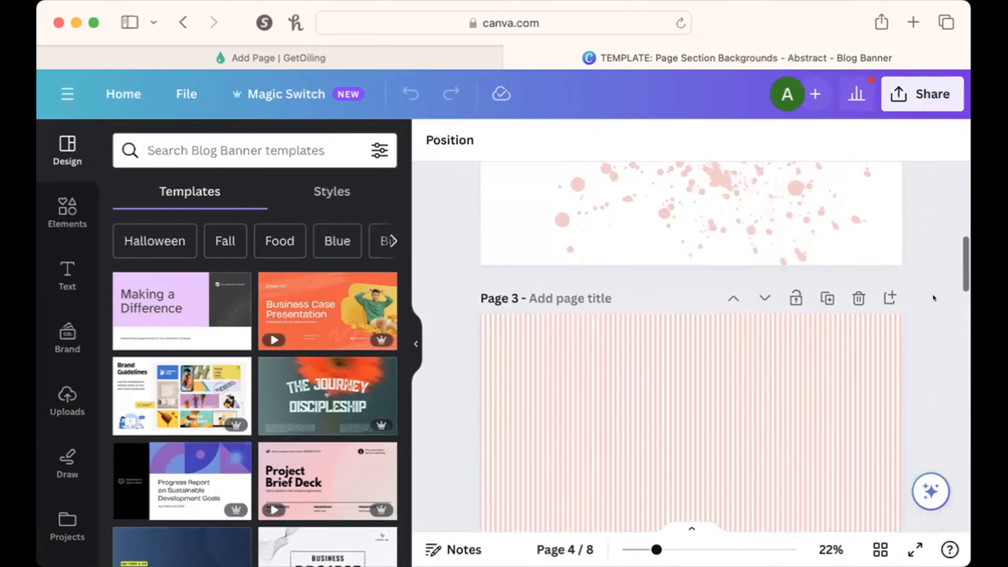
scroll(932, 294, "up", 5)
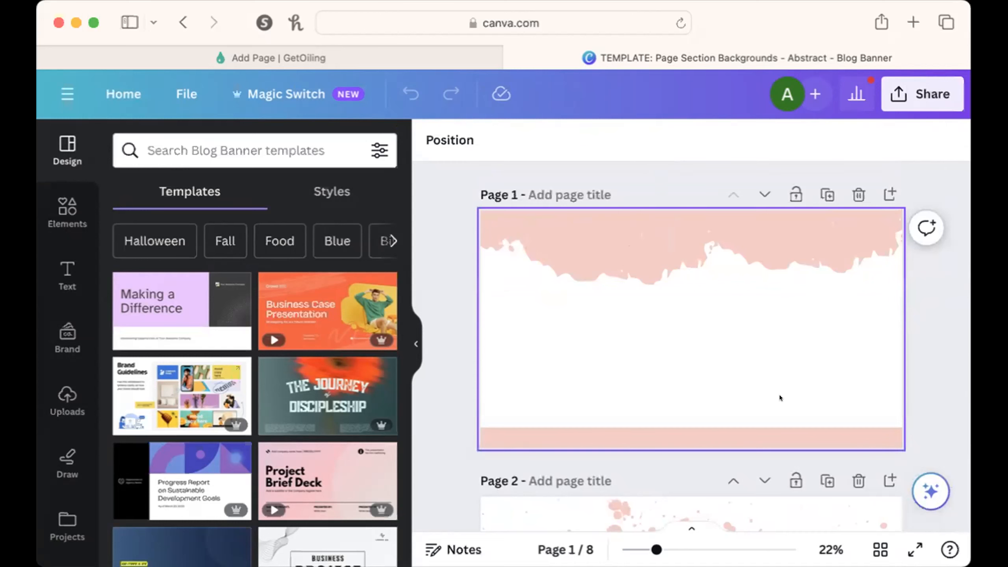
Reposition the pink torn-edge graphic on page 1 slightly to the left, keeping it along the page's upper edge.
left_click(639, 241)
left_click_drag(639, 241, 625, 286)
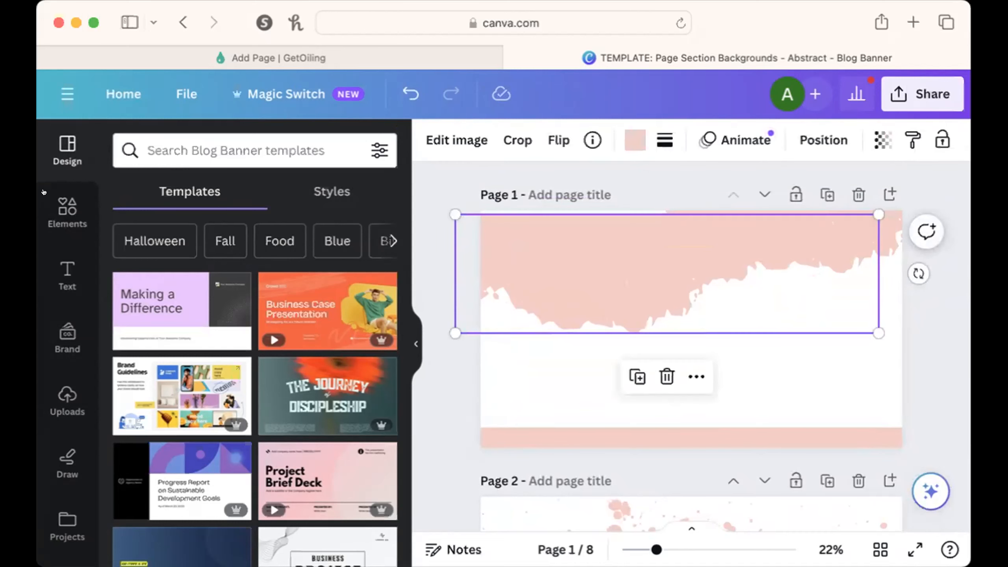
mouse_move(569, 243)
left_mouse_down()
mouse_move(572, 256)
mouse_move(572, 229)
left_mouse_up()
scroll(652, 365, "down", 5)
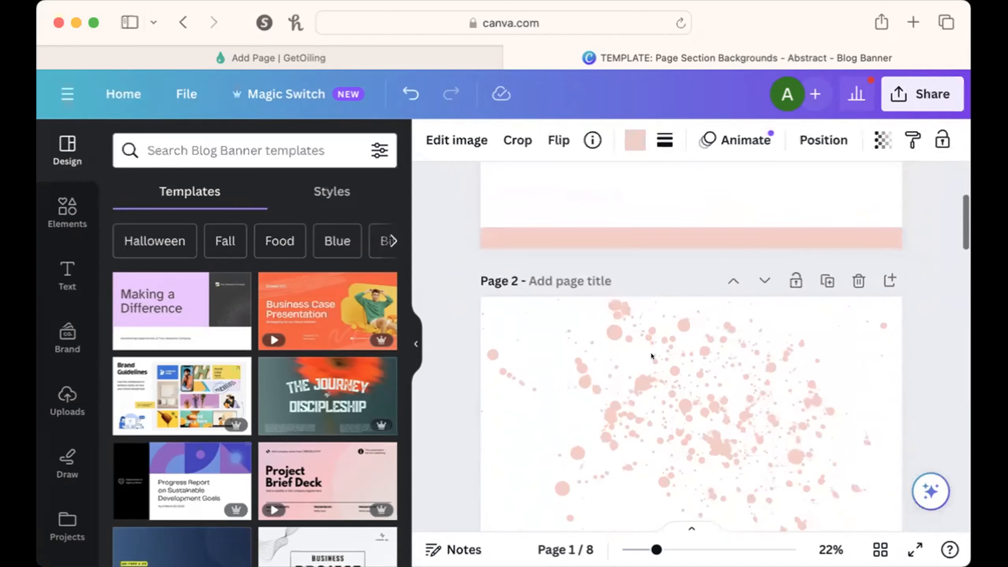
scroll(651, 356, "up", 1)
scroll(652, 353, "down", 5)
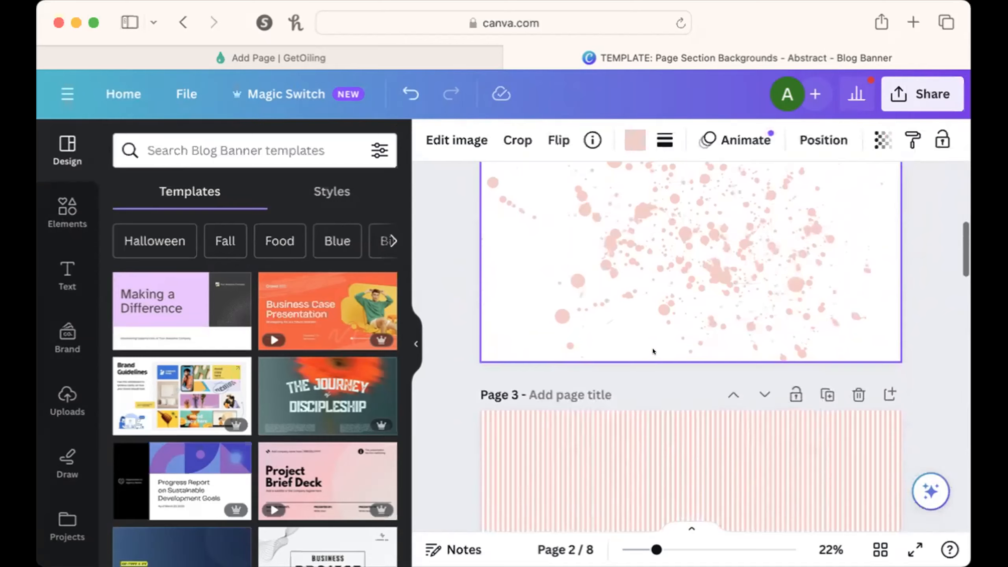
scroll(653, 351, "up", 3)
scroll(721, 270, "up", 5)
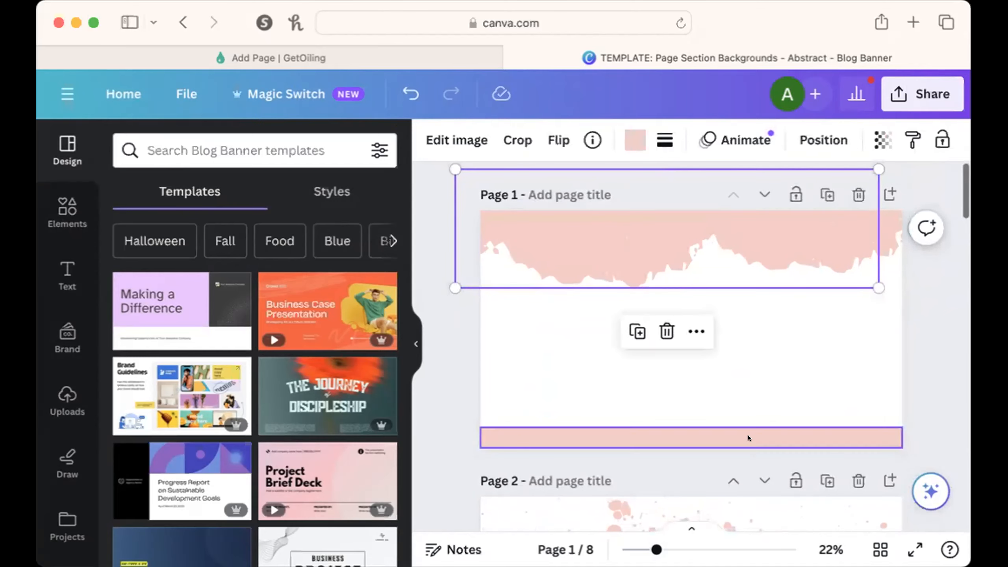
Copy the design's collaboration link from the sharing options and open the download settings.
left_click(910, 95)
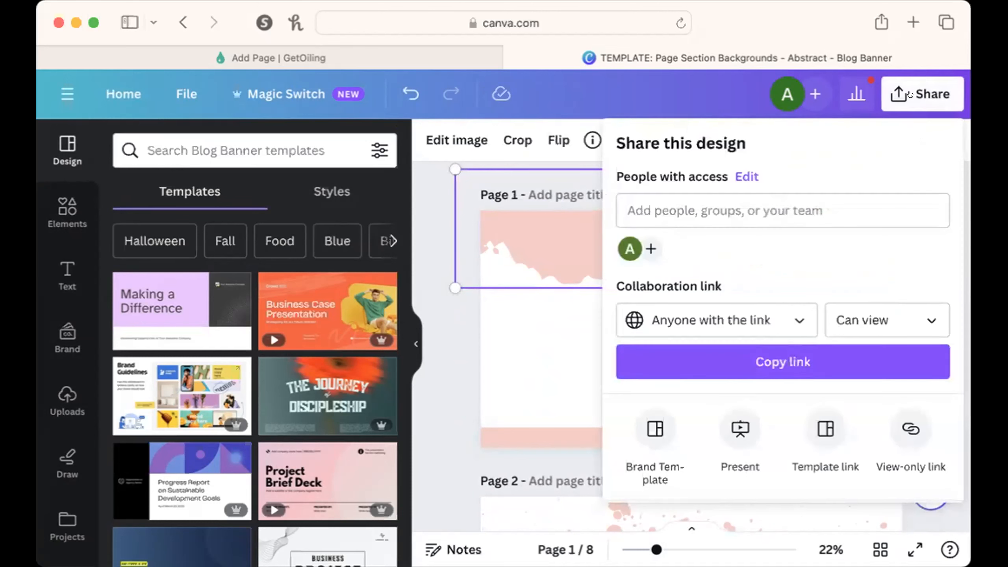
left_click(795, 358)
scroll(795, 358, "down", 3)
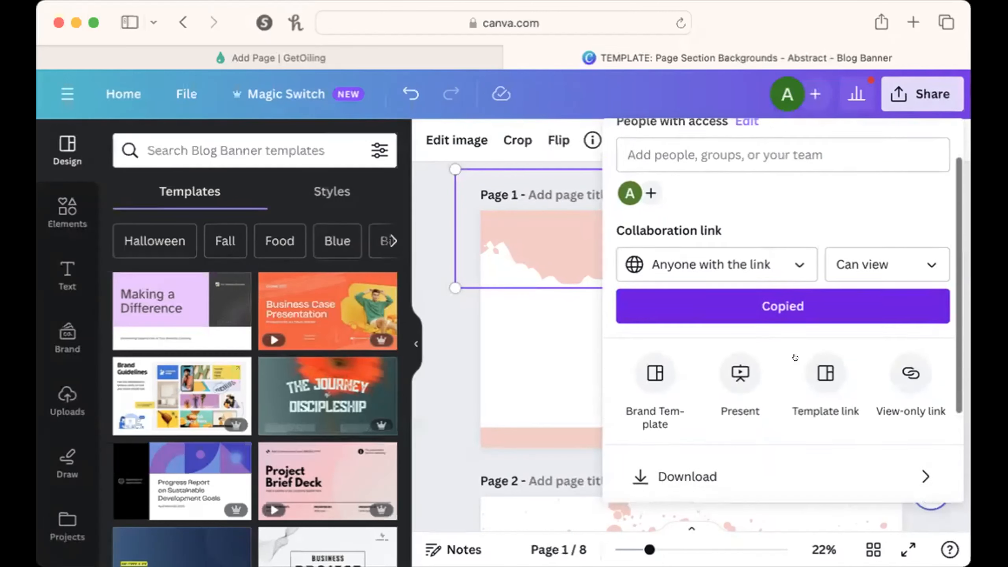
left_click(770, 438)
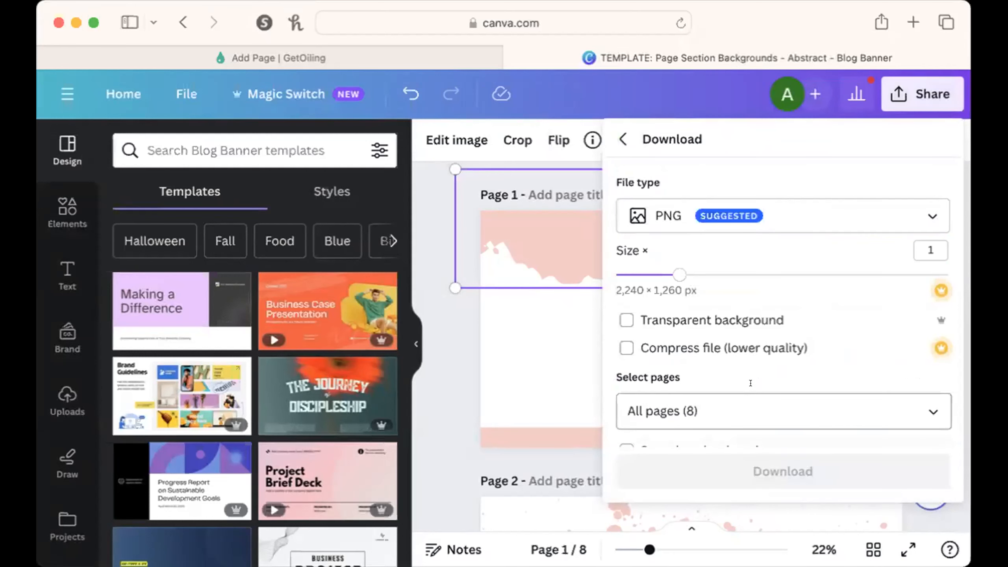
Restrict the page selection to pages 1 and 2 and download them as PNG.
left_click(929, 393)
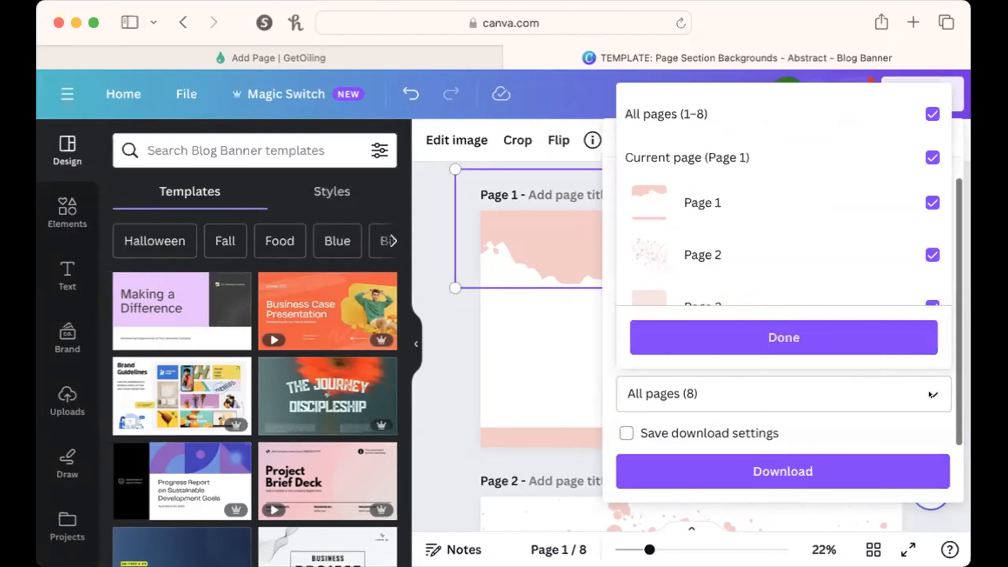
left_click(932, 113)
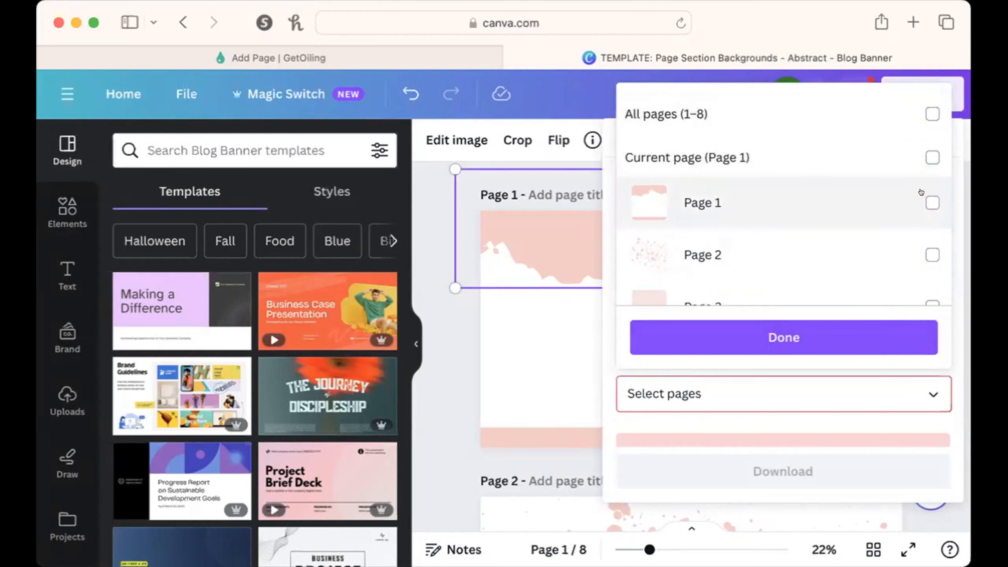
left_click(932, 202)
left_click(927, 251)
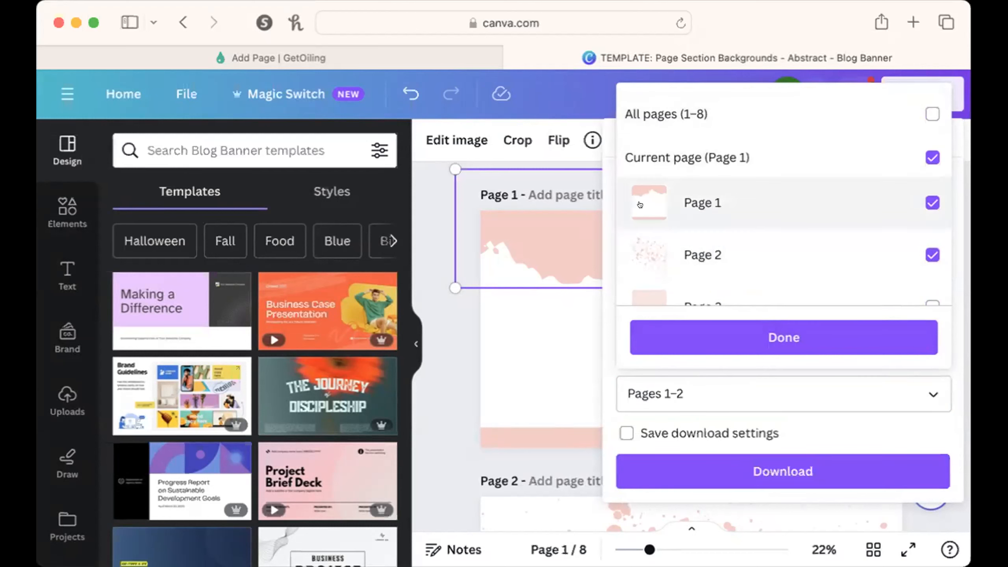
left_click(793, 341)
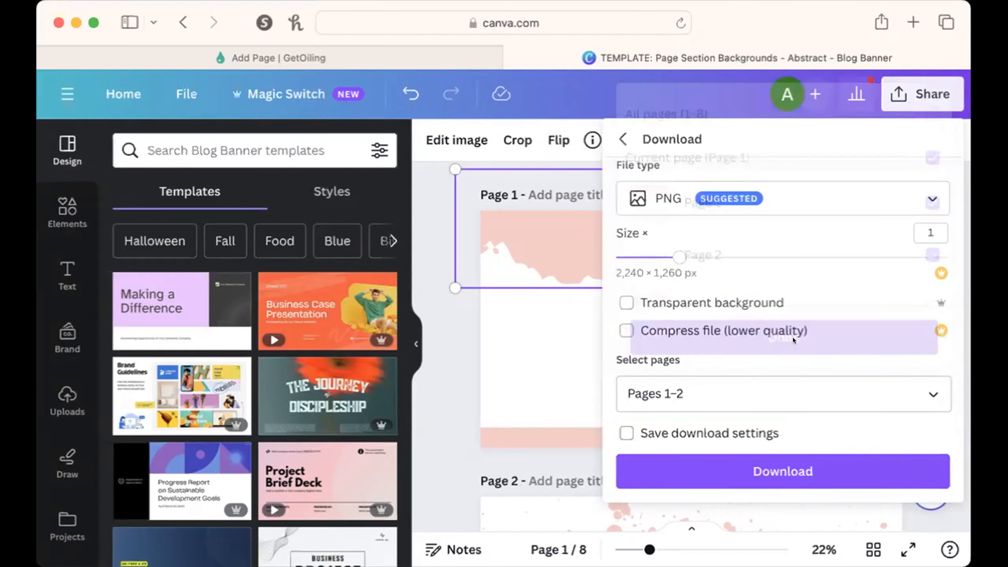
left_click(849, 470)
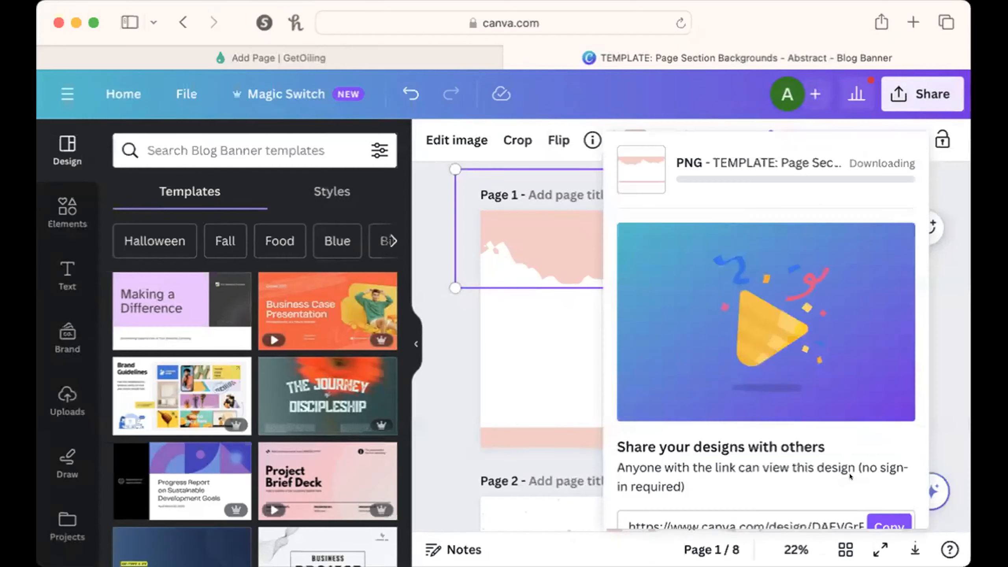
Switch back to the GetOiling page editor and close the hero's section settings.
left_click(387, 57)
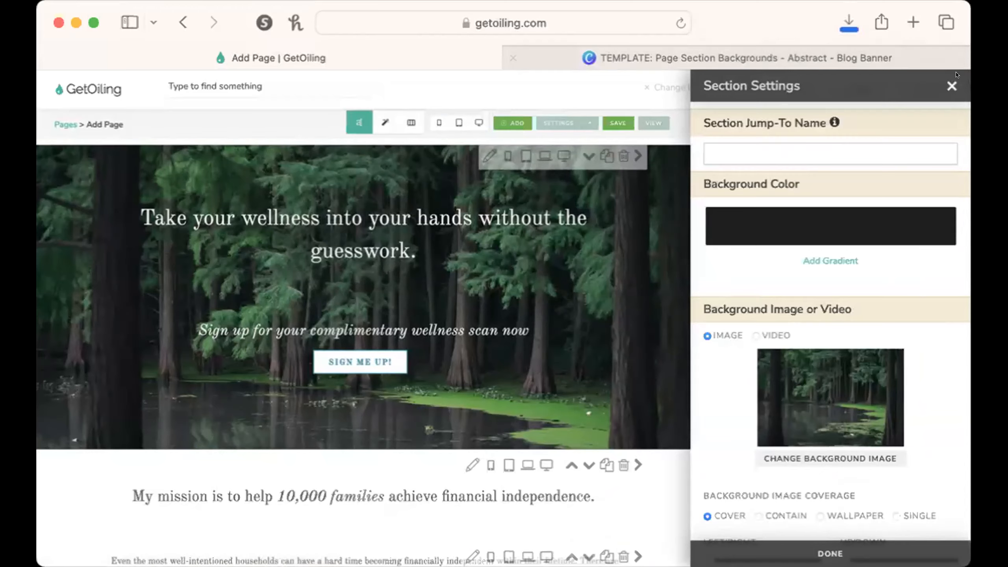
left_click(951, 85)
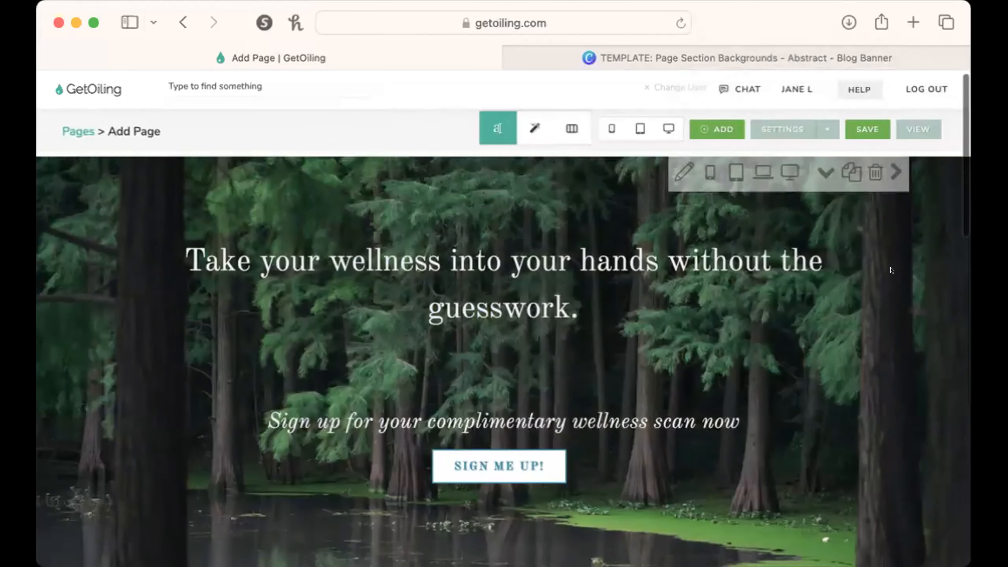
scroll(891, 274, "down", 3)
scroll(891, 270, "up", 5)
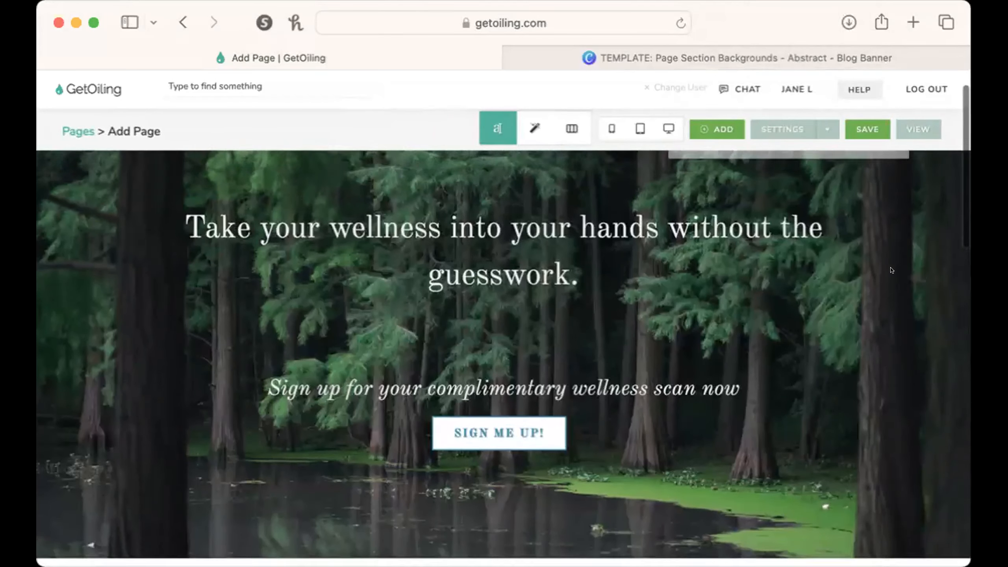
Upload the downloaded pink torn-edge image and apply it as the background of the "My mission is to help 10,000 families" section.
scroll(864, 367, "down", 10)
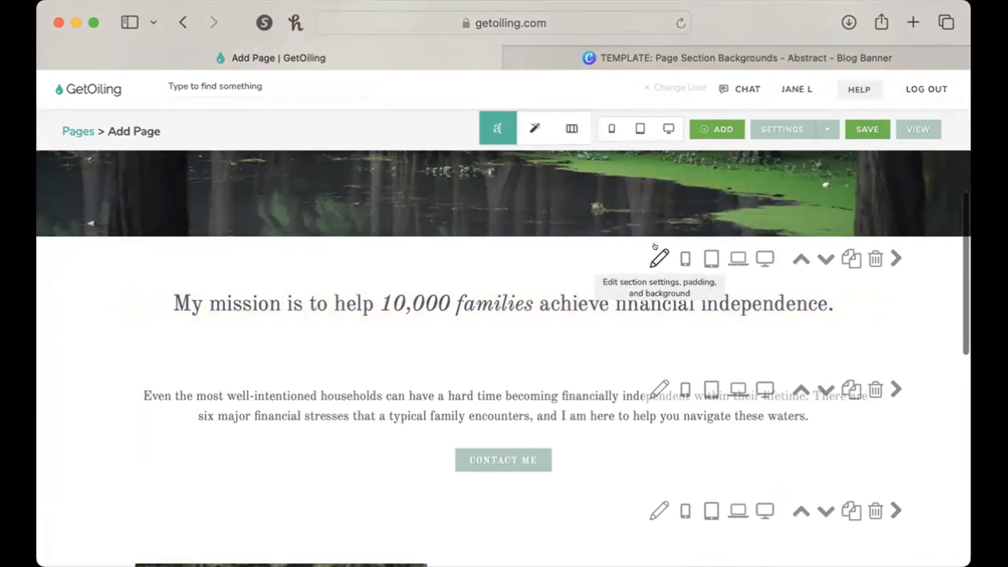
left_click(655, 247)
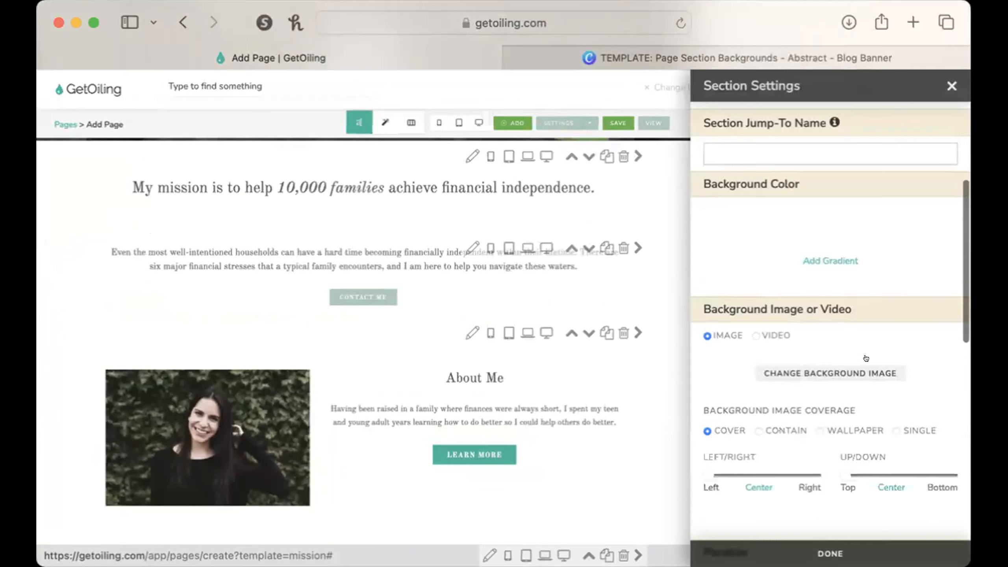
left_click(866, 360)
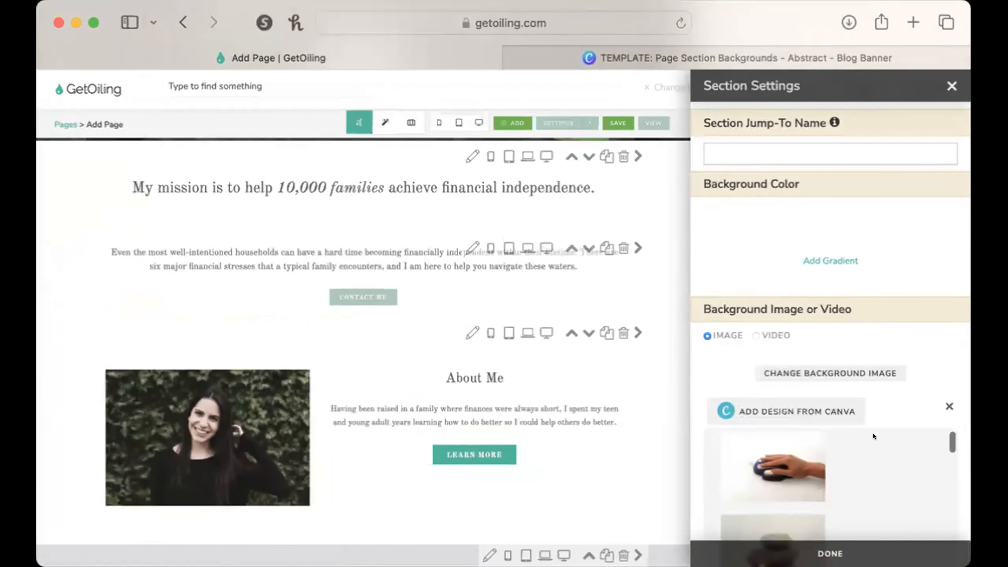
left_click(751, 465)
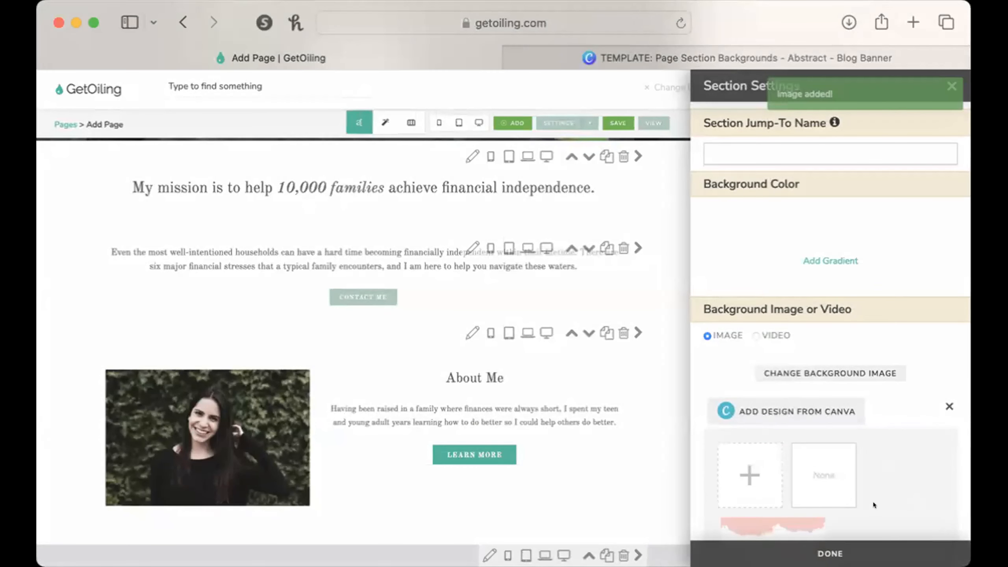
left_click(750, 523)
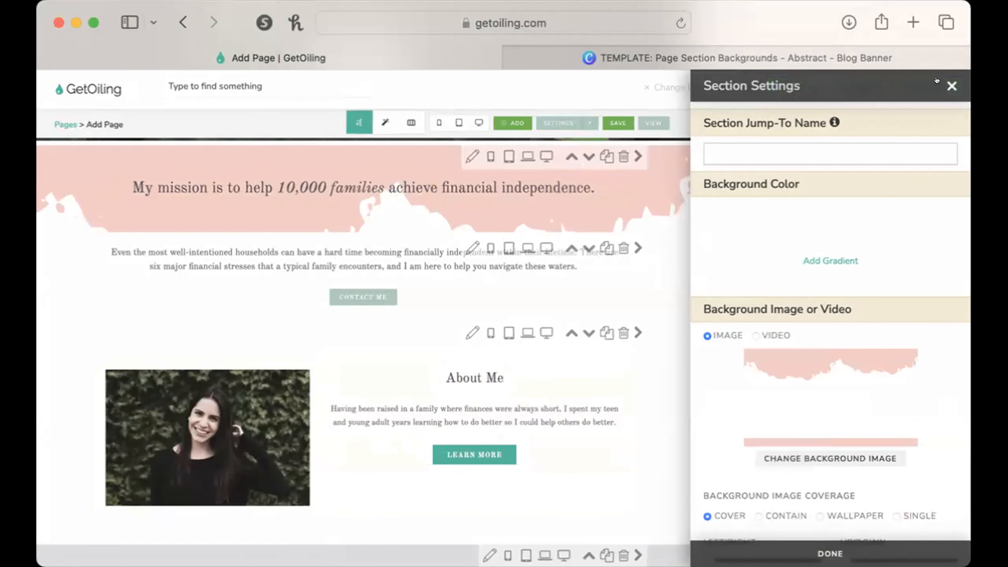
Close the section settings and preview the mission section's background in the phone, tablet and computer views.
left_click(950, 86)
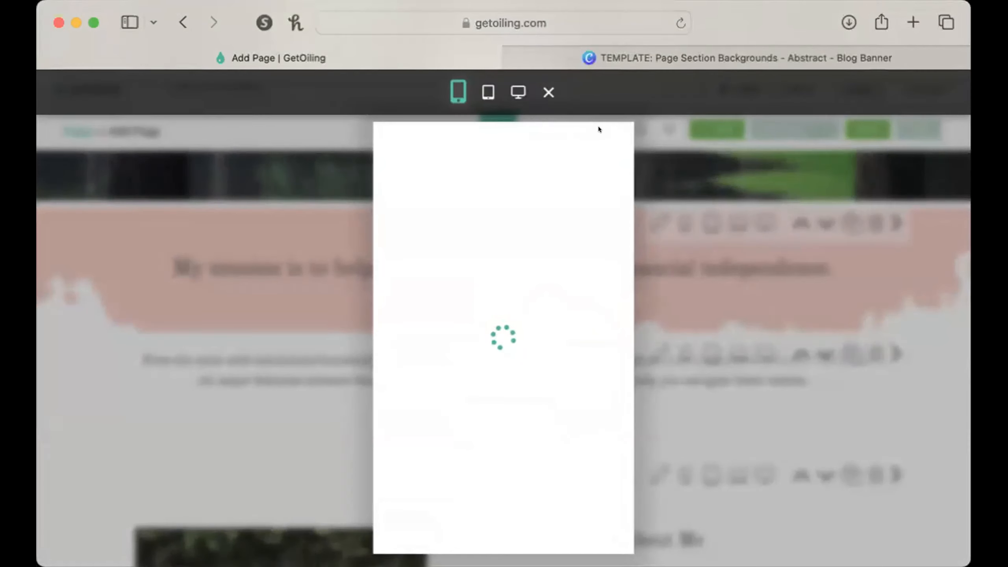
scroll(513, 342, "down", 10)
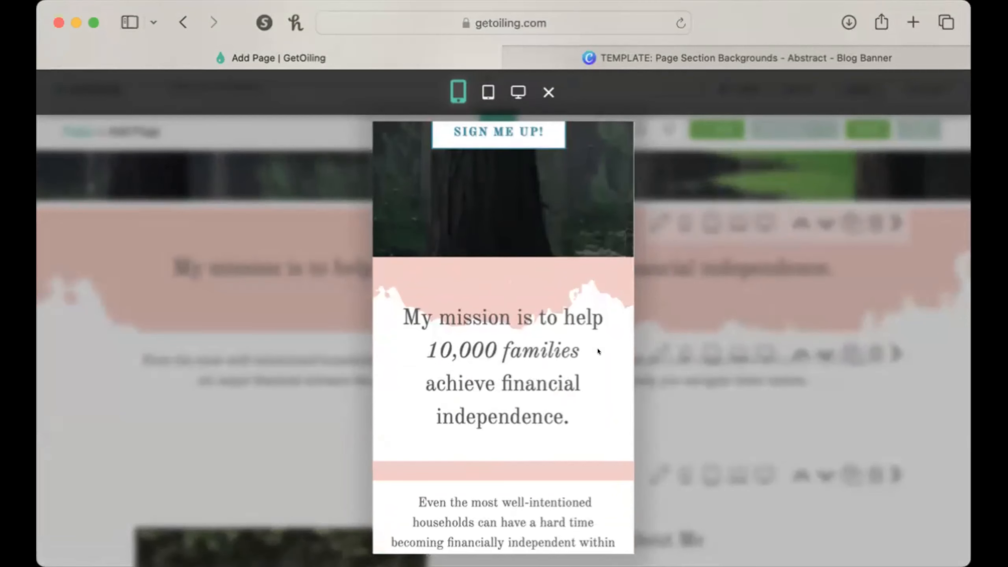
left_click(488, 92)
scroll(568, 366, "up", 3)
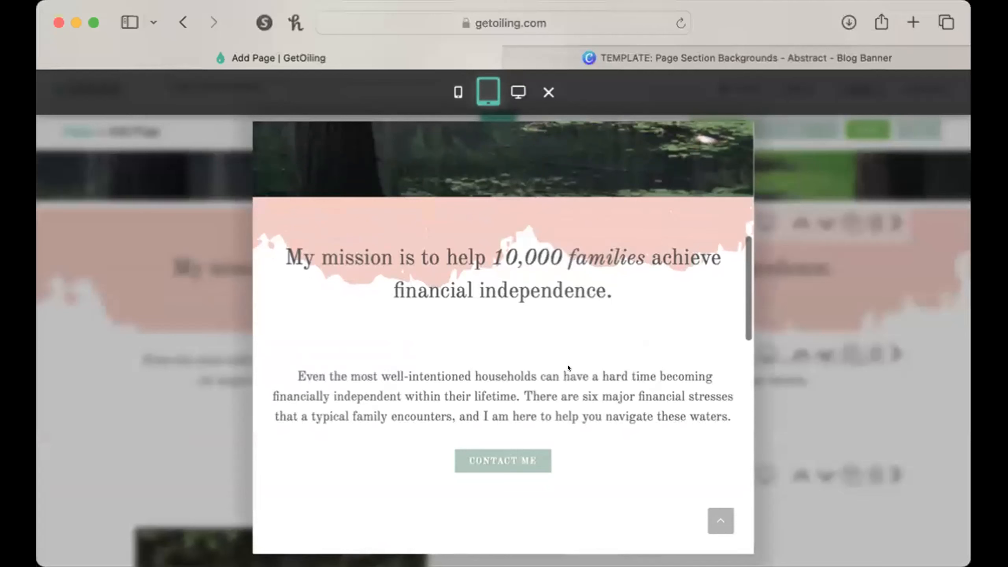
left_click(518, 91)
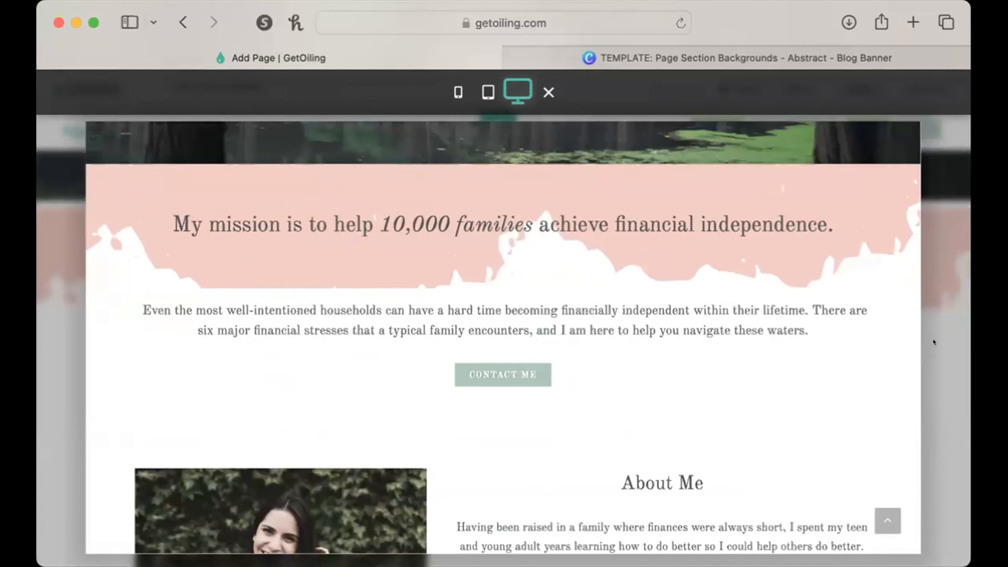
left_click(943, 341)
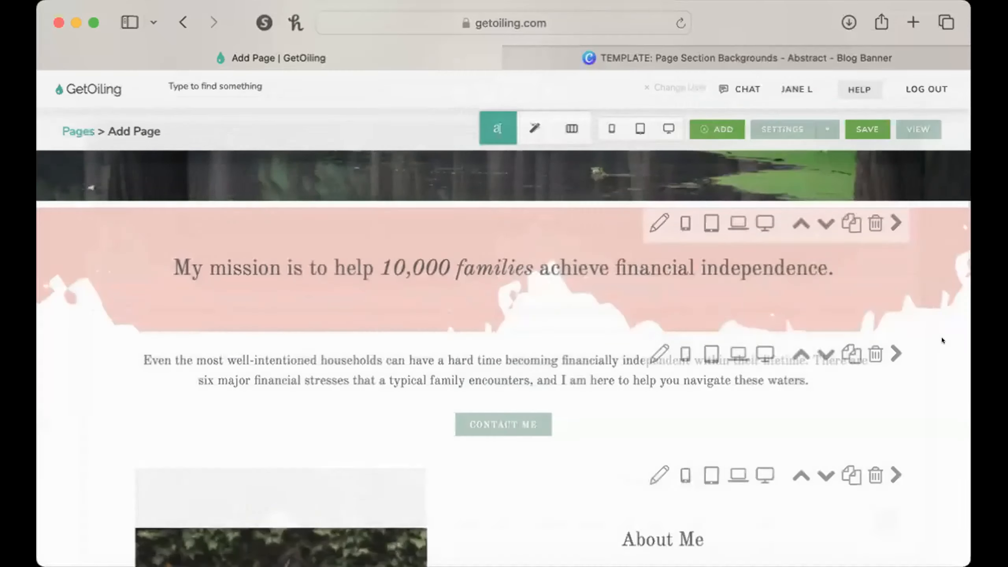
Reopen the mission section's settings and set its background image's vertical position to about the center.
left_click(658, 228)
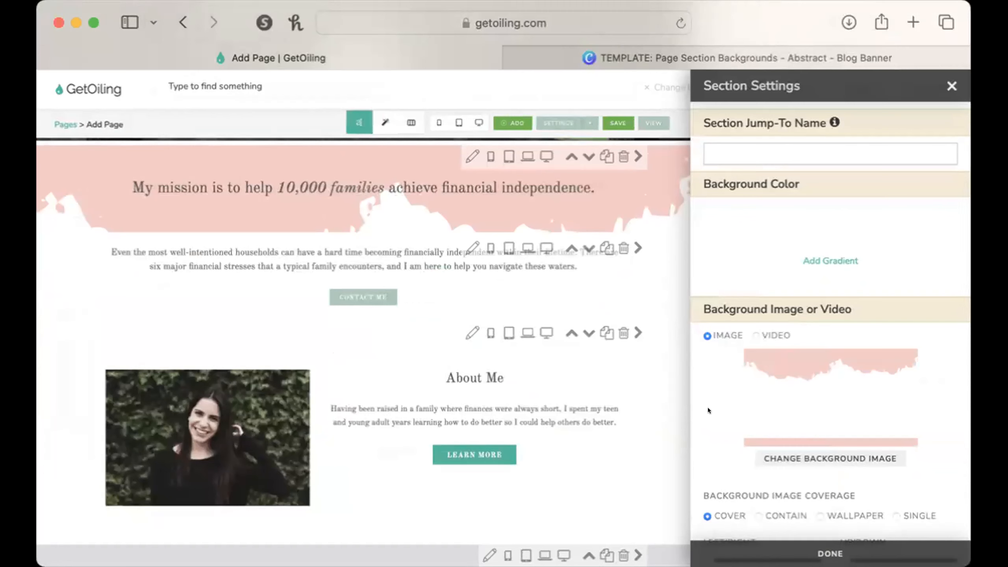
scroll(752, 423, "down", 3)
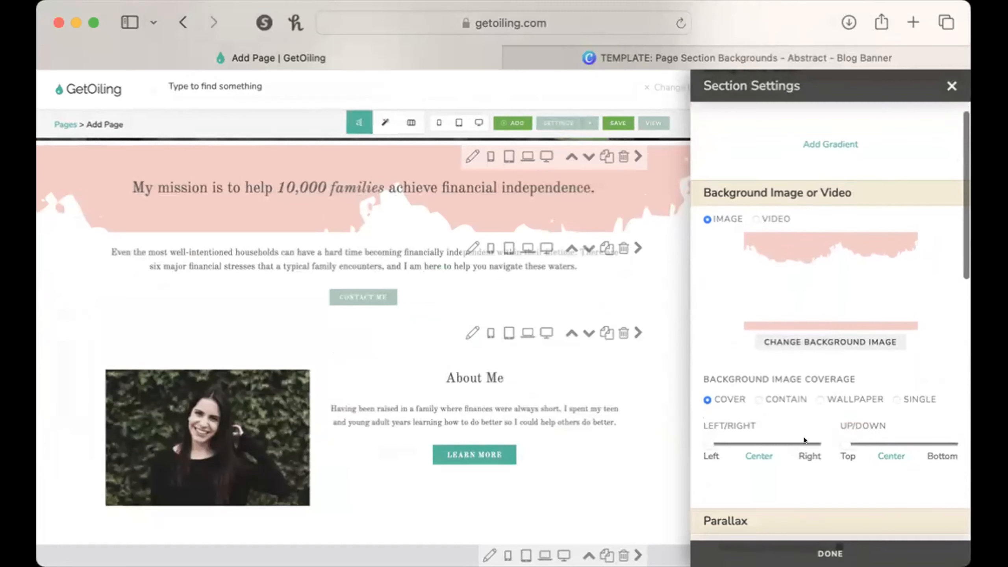
left_click_drag(835, 436, 887, 435)
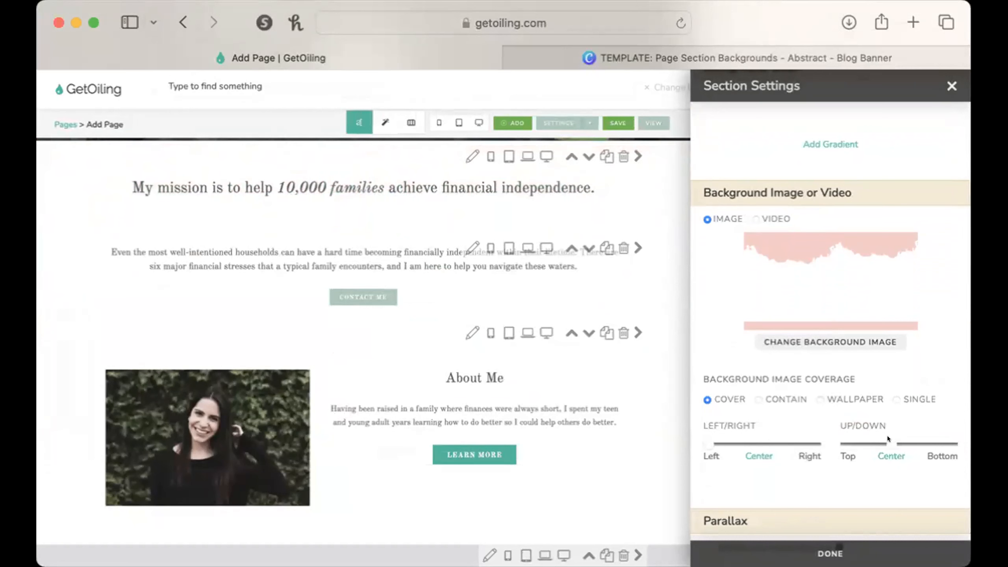
Preview the mission section in the computer and tablet views, returning to the editor after each.
left_click(473, 119)
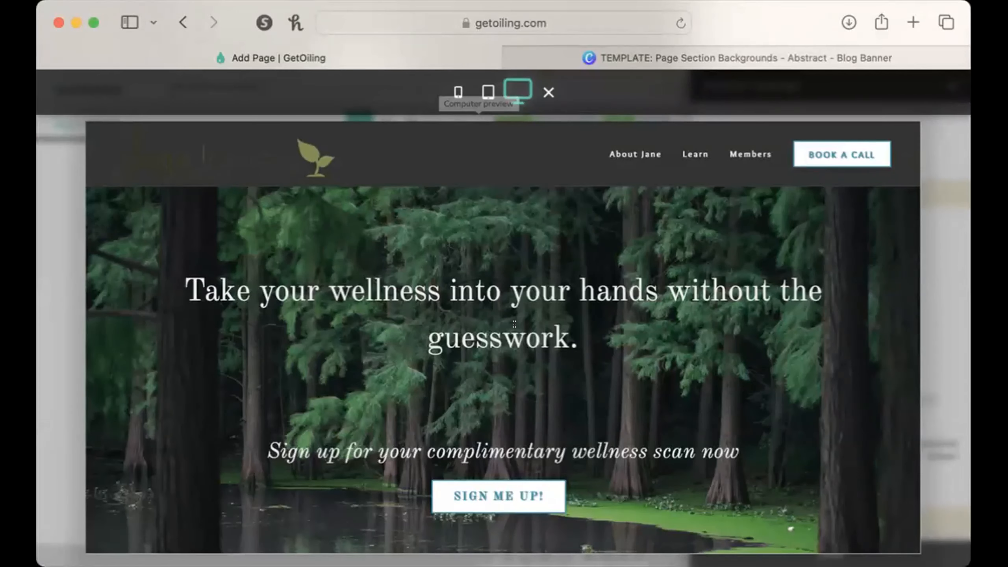
scroll(526, 301, "down", 10)
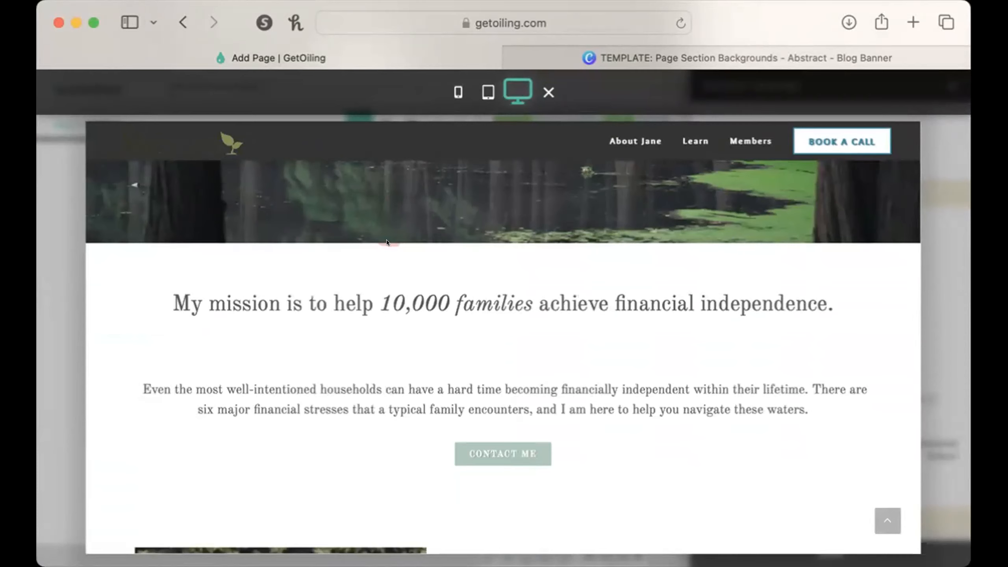
left_click(549, 93)
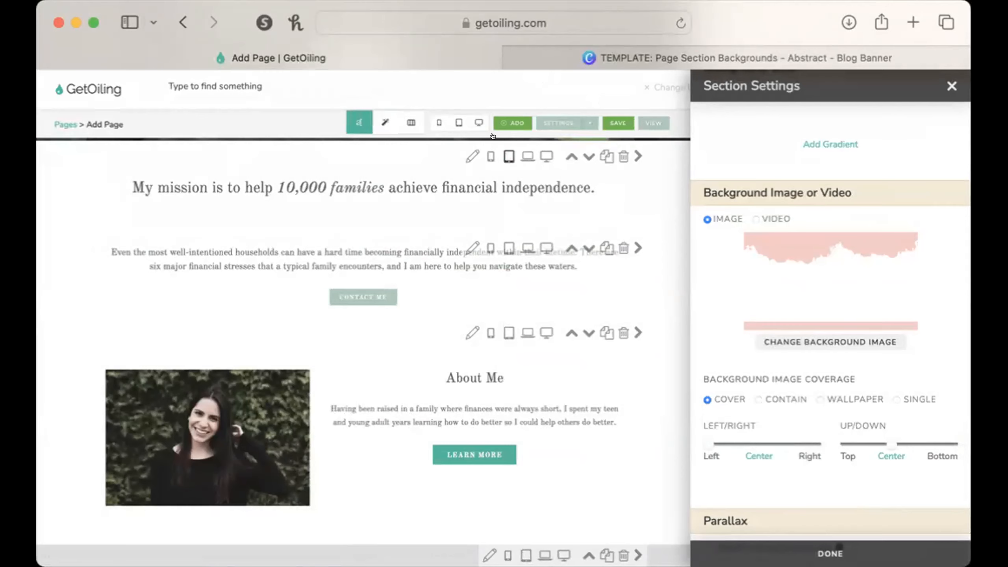
left_click(458, 122)
scroll(544, 420, "down", 10)
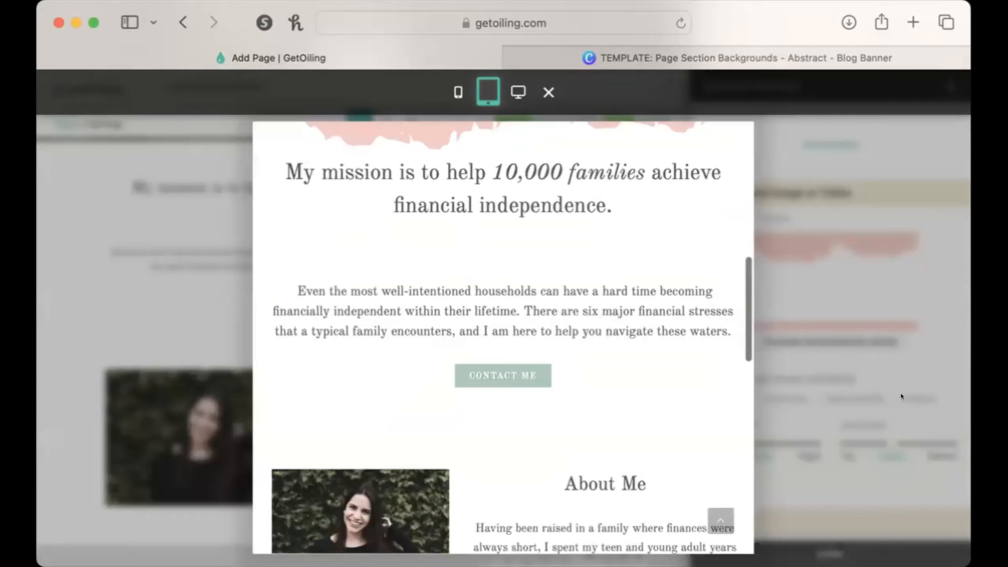
left_click(928, 323)
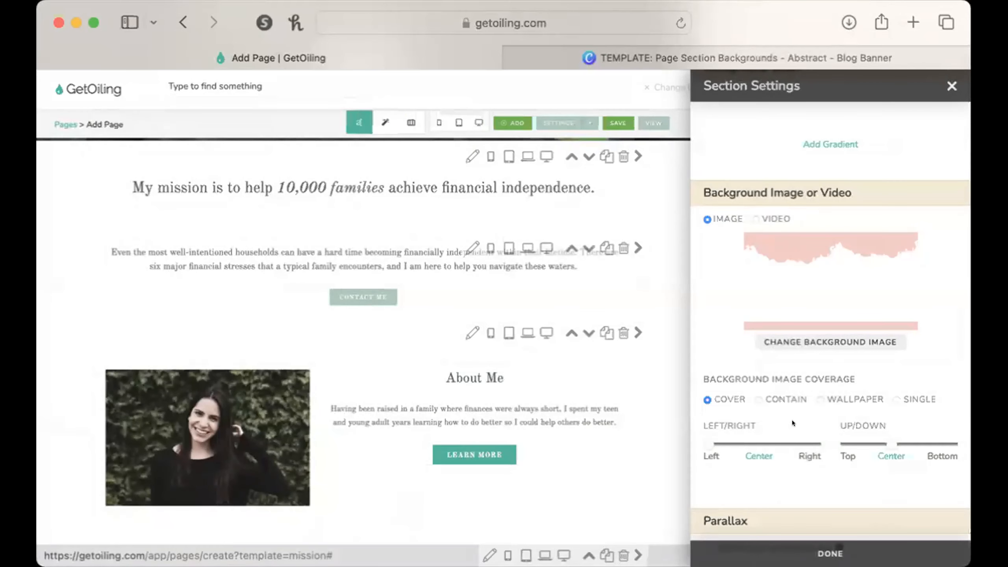
Try the Contain, Wallpaper and Single coverage options for the mission section's background image and switch back to Cover.
left_click(750, 394)
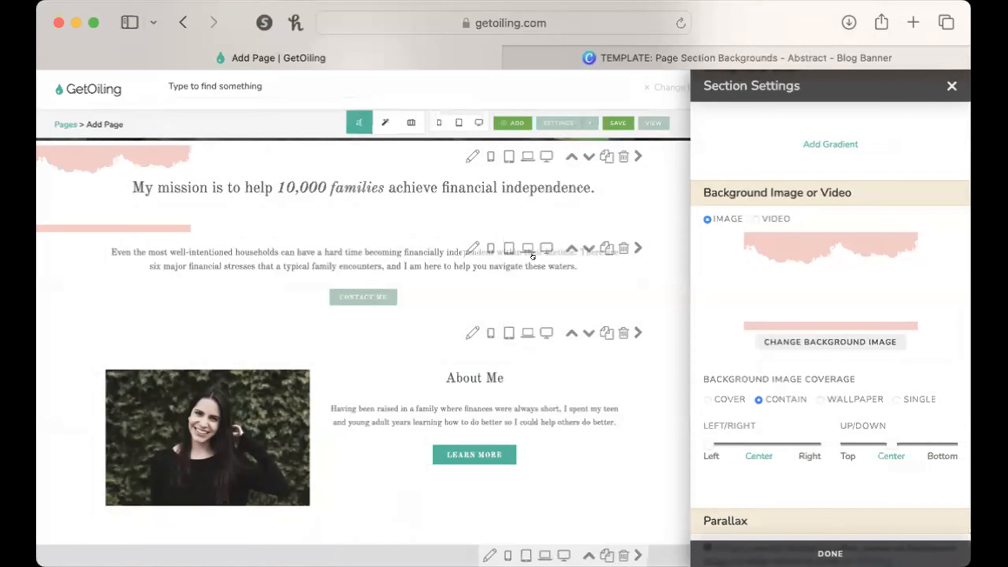
left_click(819, 397)
left_click(888, 392)
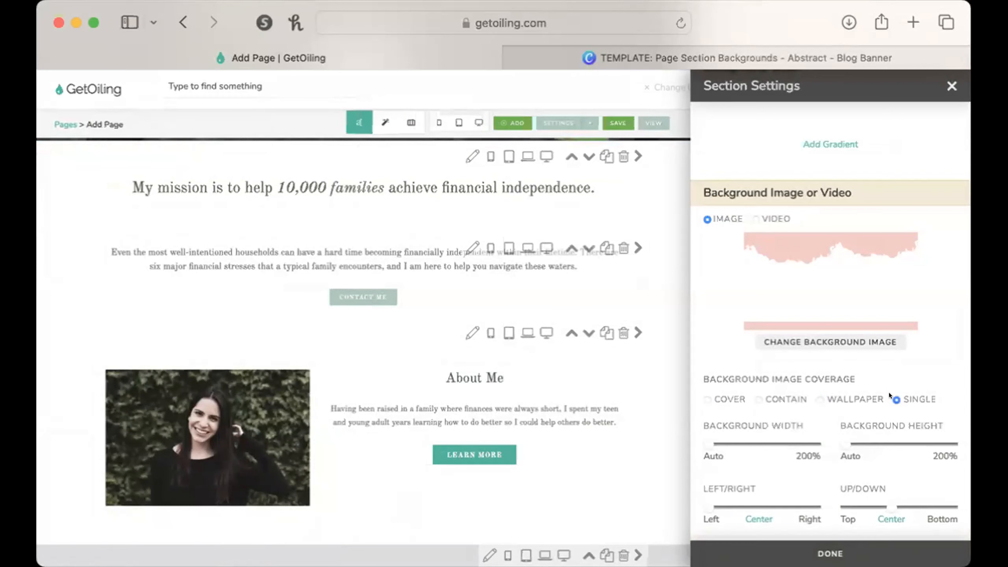
left_click(709, 399)
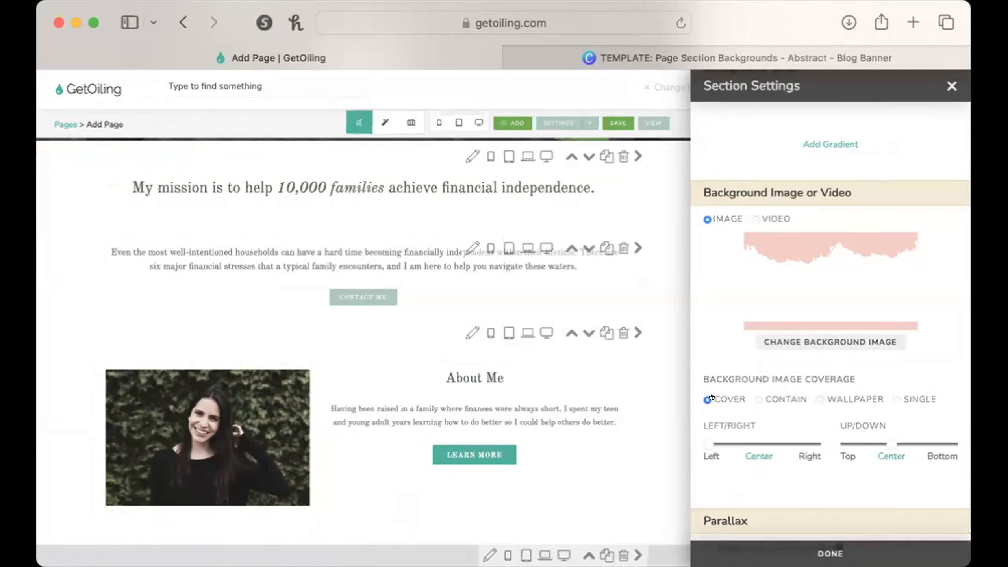
Set the mission section's background padding to 223 pixels top and 221 pixels bottom, and close its settings.
scroll(830, 476, "down", 2)
scroll(830, 477, "up", 5)
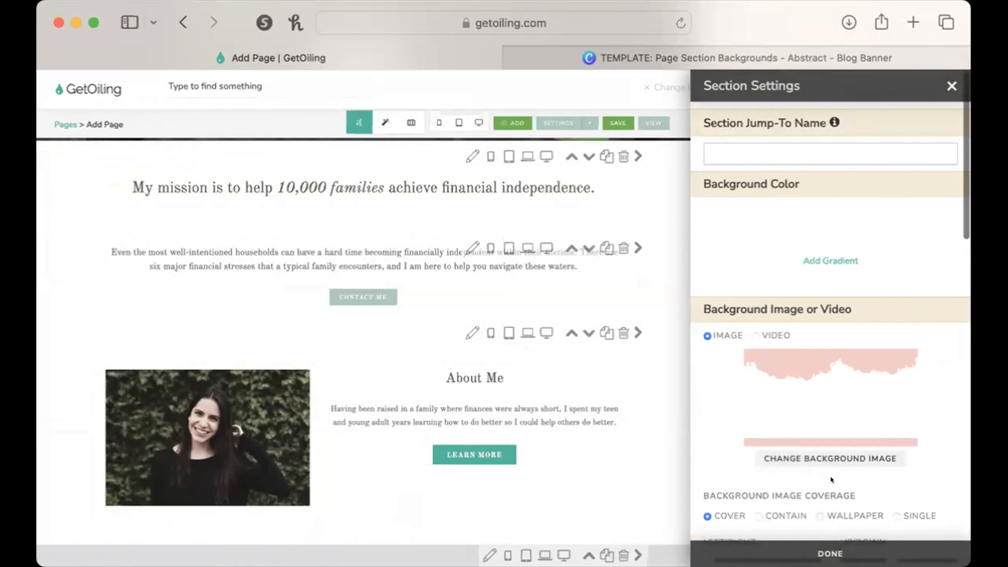
scroll(830, 477, "down", 4)
scroll(830, 477, "down", 8)
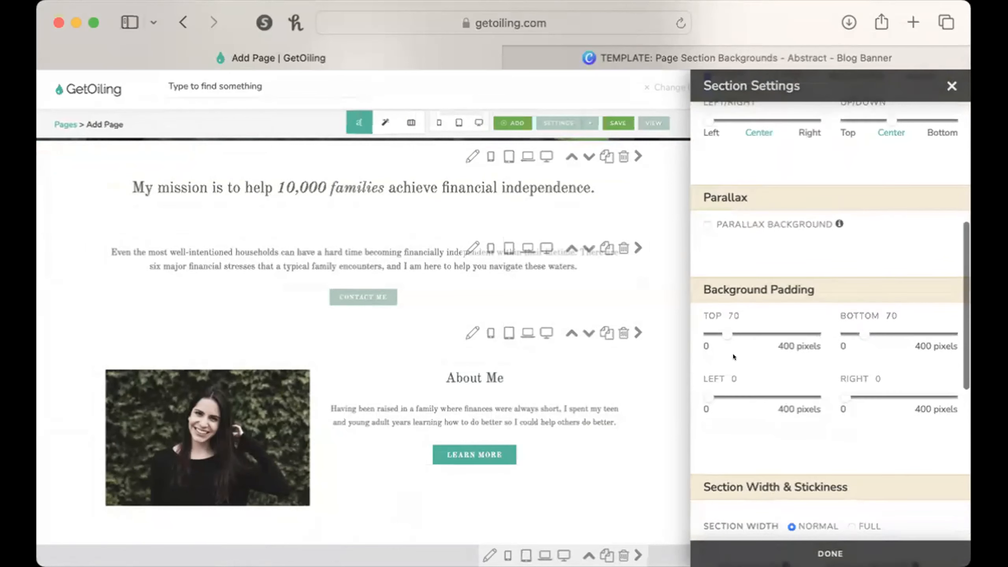
left_click_drag(721, 327, 751, 325)
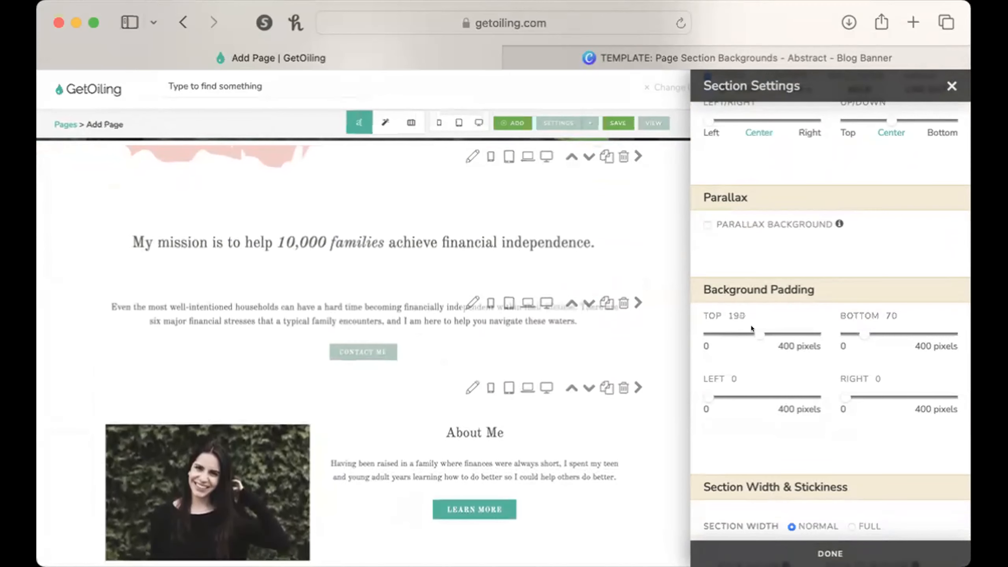
left_click_drag(863, 336, 894, 334)
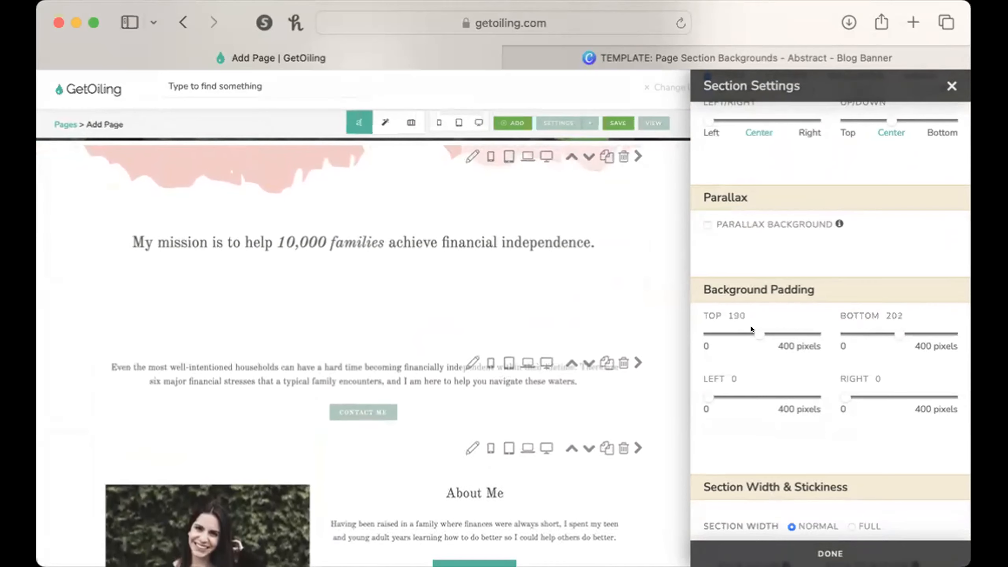
left_click_drag(751, 329, 764, 328)
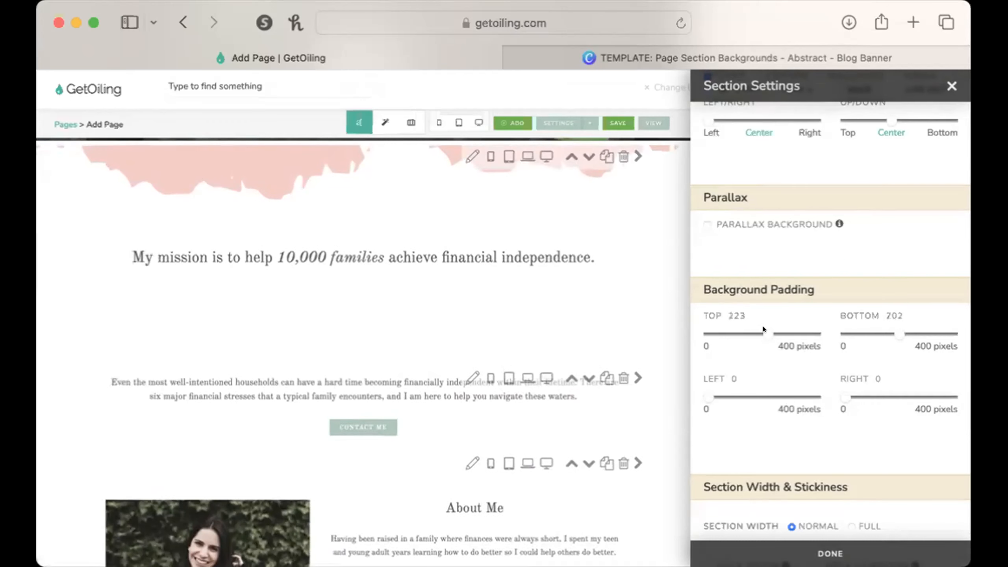
left_click_drag(902, 327, 903, 328)
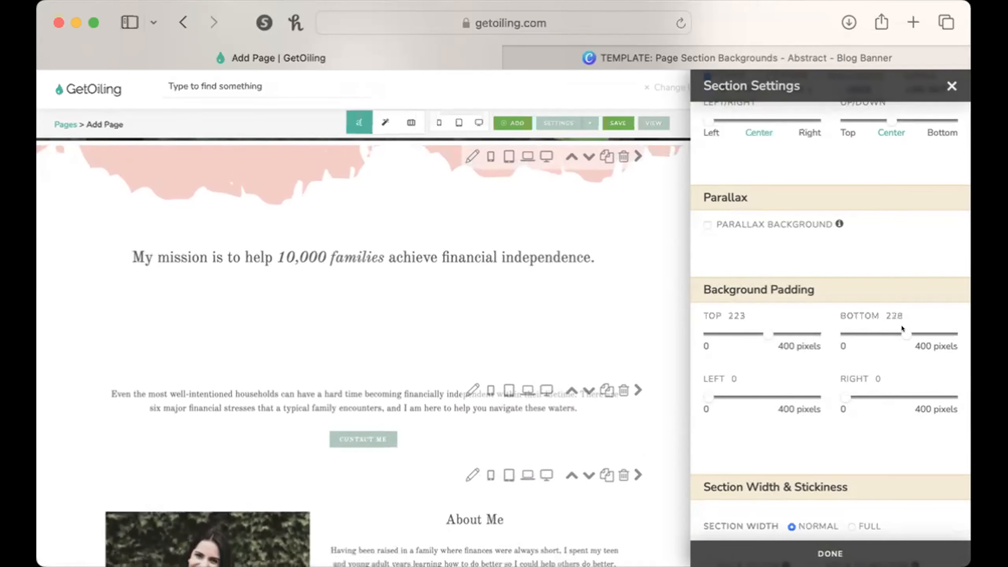
left_click_drag(901, 328, 900, 328)
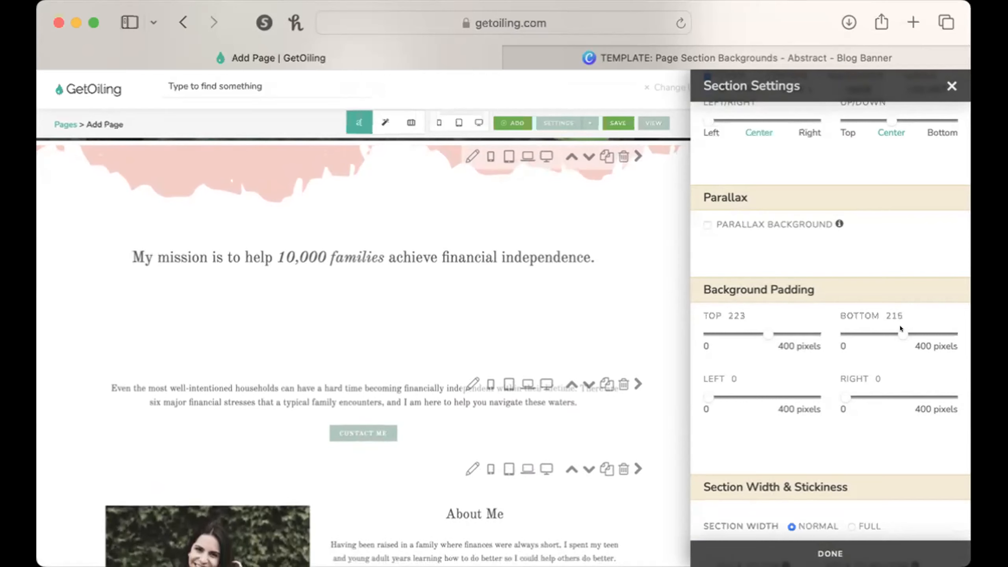
left_click_drag(900, 326, 901, 326)
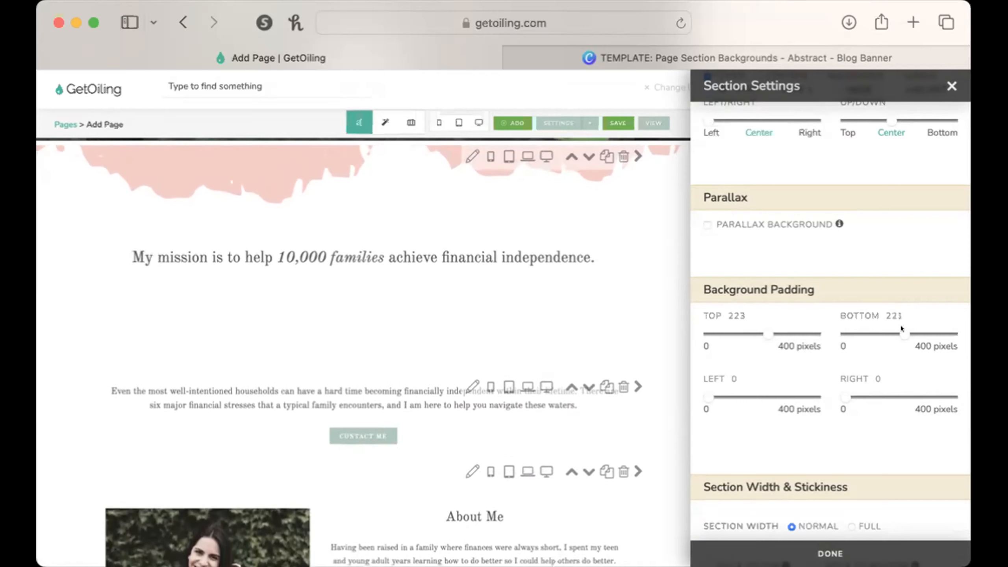
left_click(952, 85)
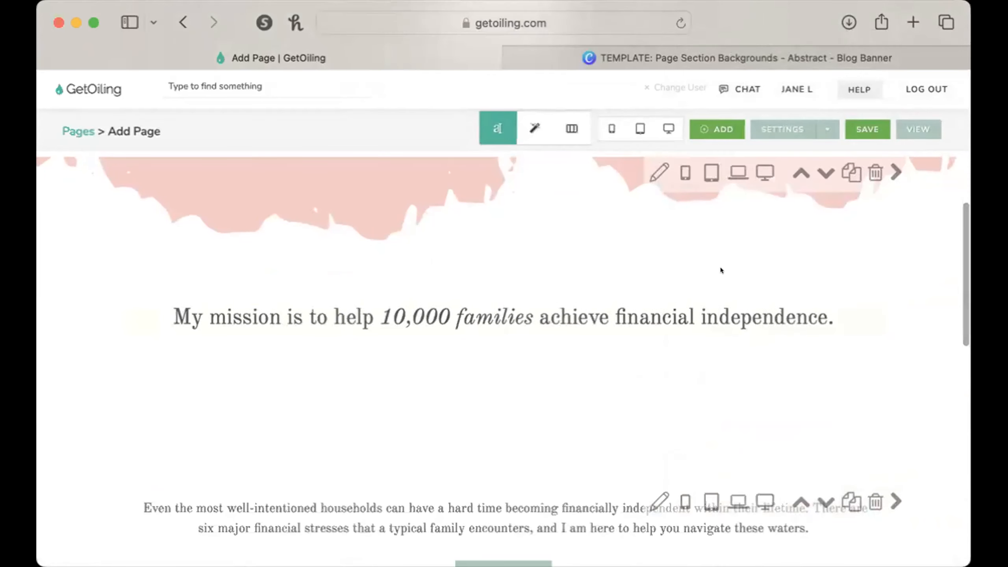
Reopen the mission section's settings and shift its background image's vertical position to between Top and Center.
left_click(659, 172)
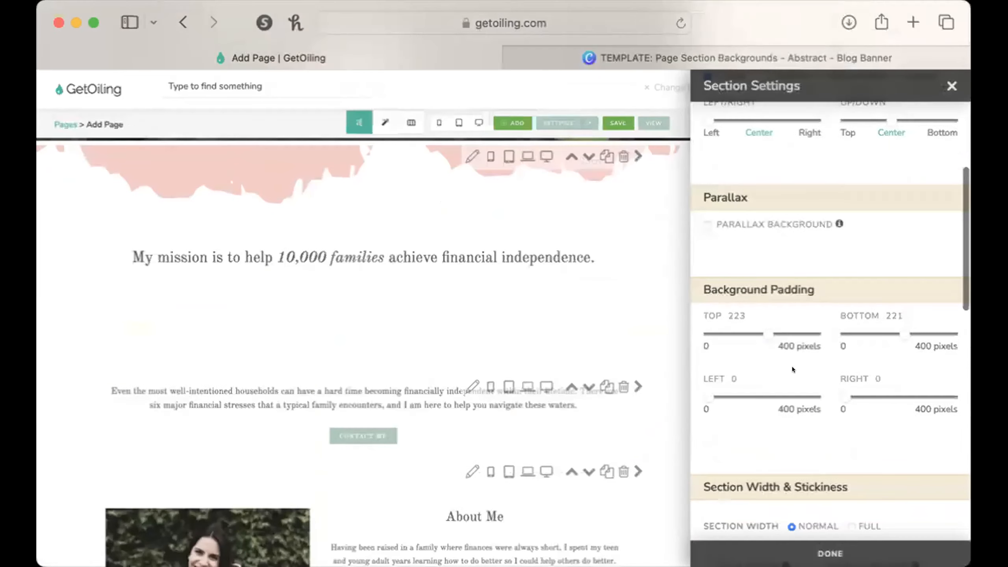
scroll(792, 367, "up", 5)
left_click_drag(886, 287, 862, 288)
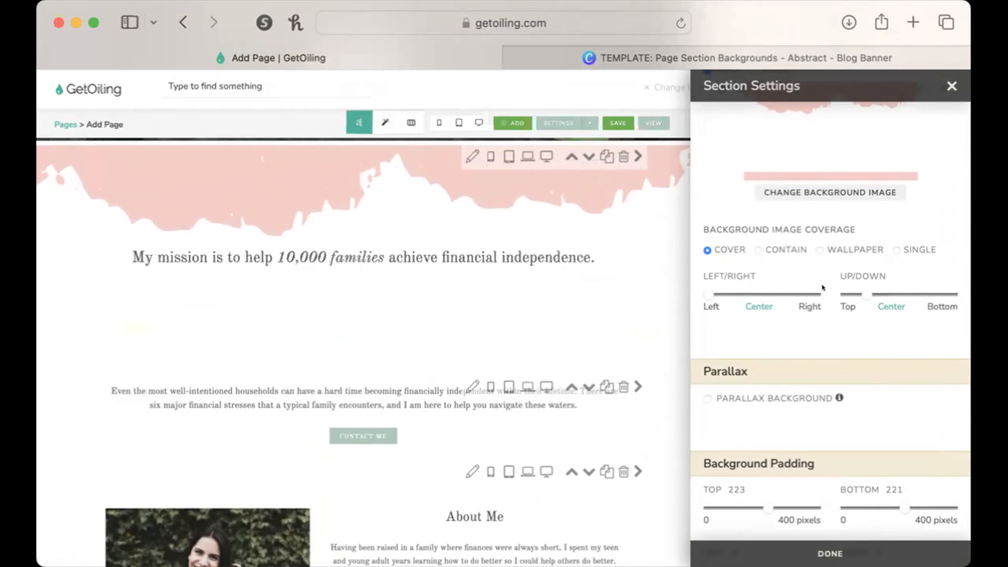
Remove the forest background image from the hero section by setting its image to None.
scroll(277, 178, "up", 8)
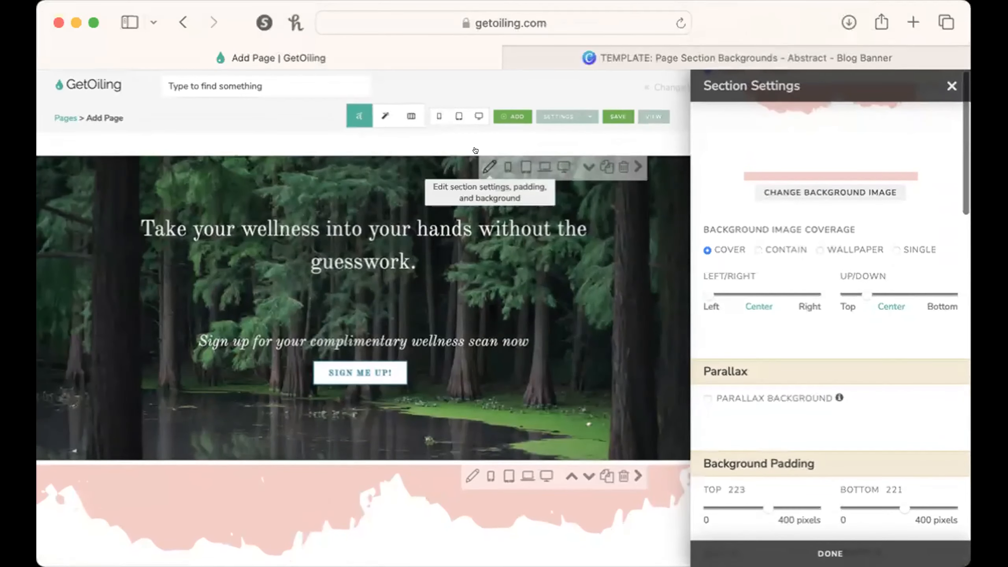
left_click(487, 166)
scroll(808, 160, "up", 3)
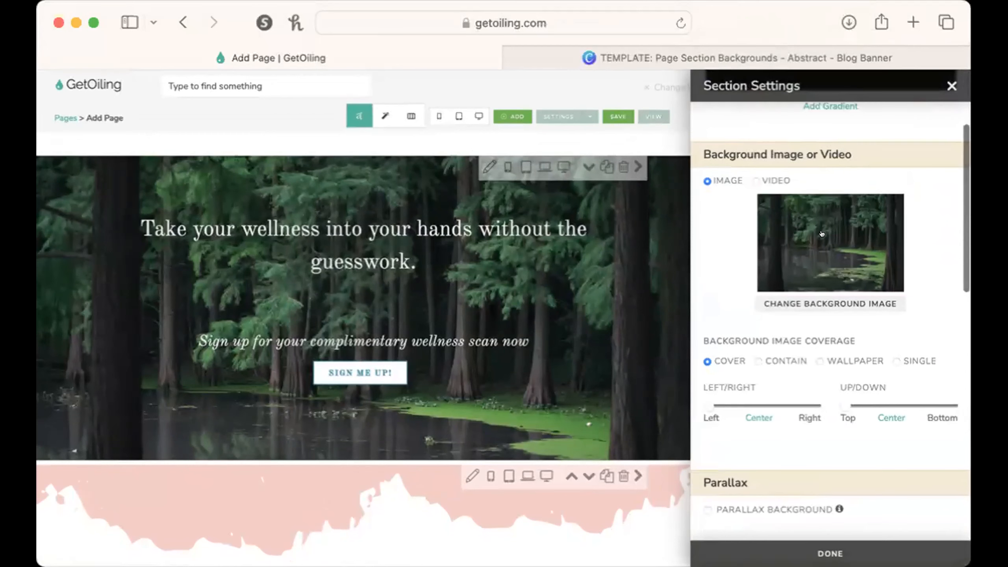
left_click(810, 274)
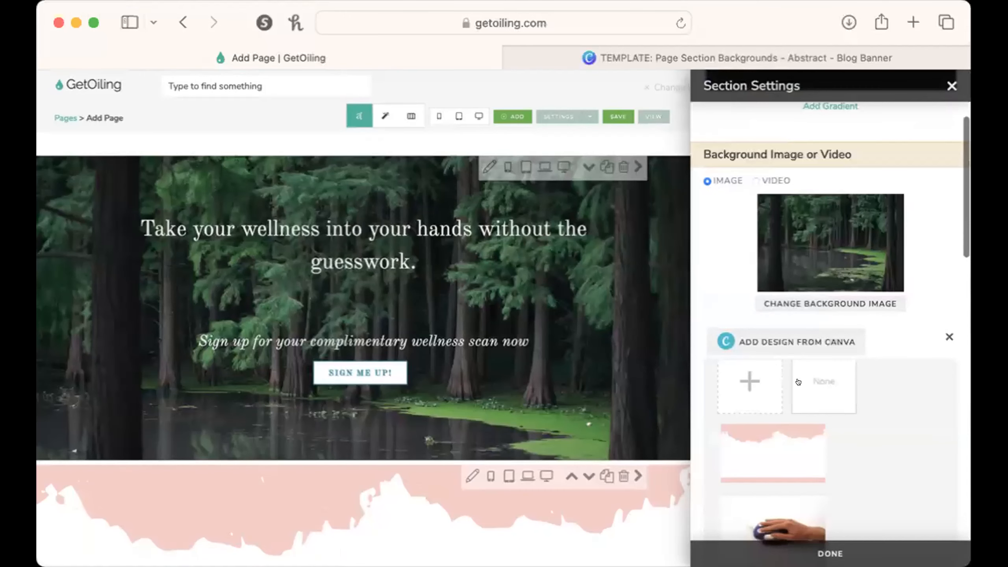
left_click(810, 382)
scroll(795, 312, "up", 5)
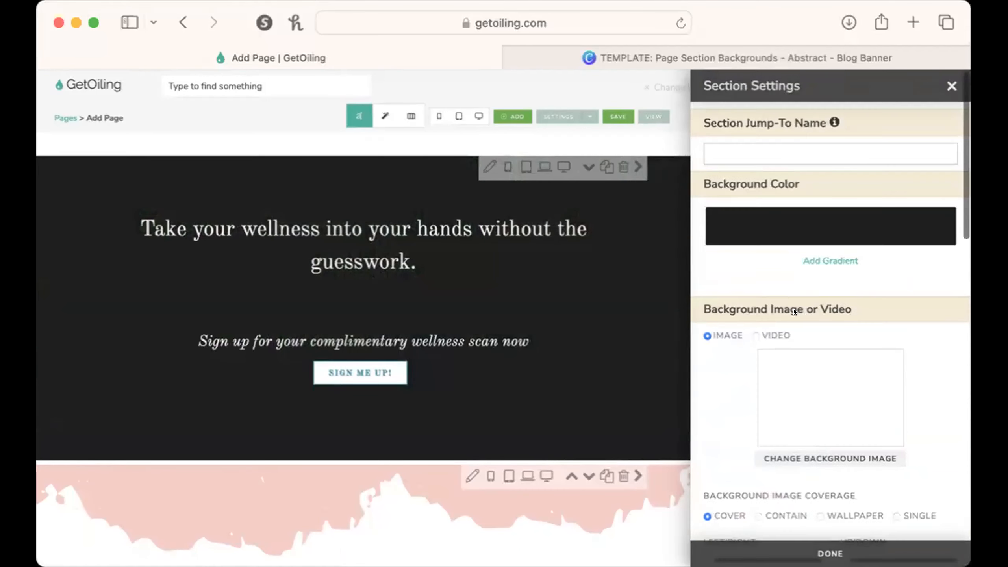
Set the hero's background color to F2CBC6 by sampling the pink of the section below, and close the color picker.
left_click(777, 219)
left_click(821, 415)
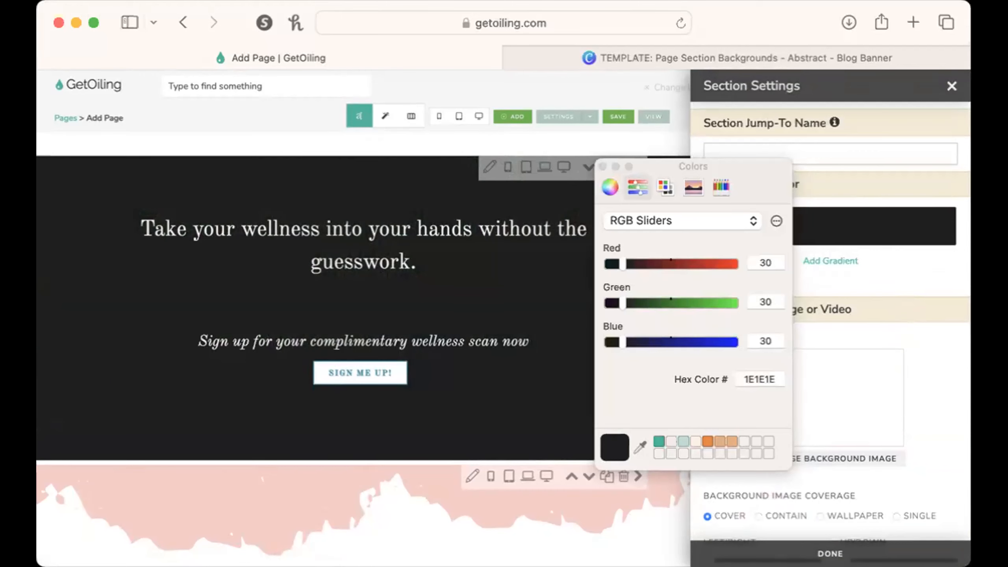
left_click(181, 503)
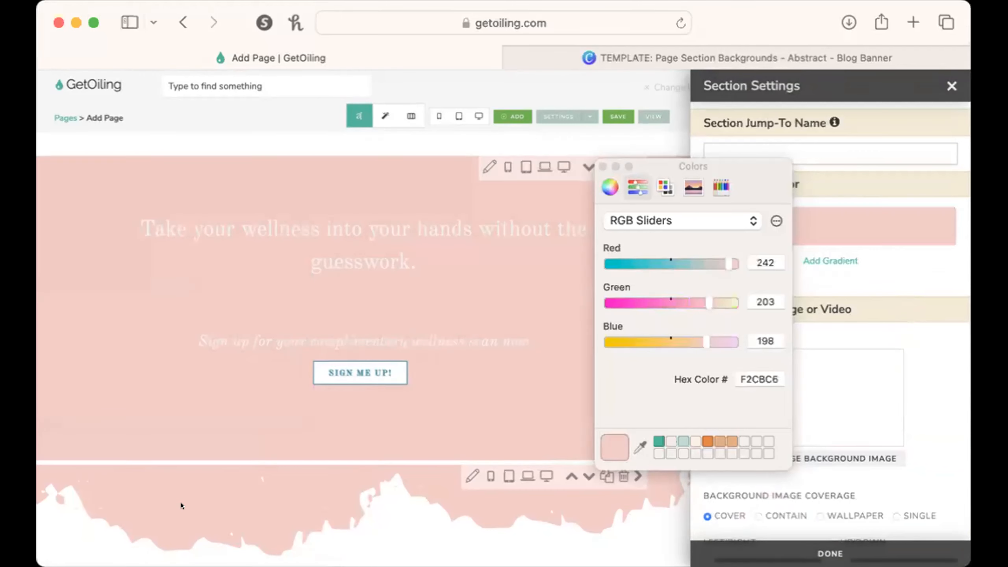
left_click(603, 166)
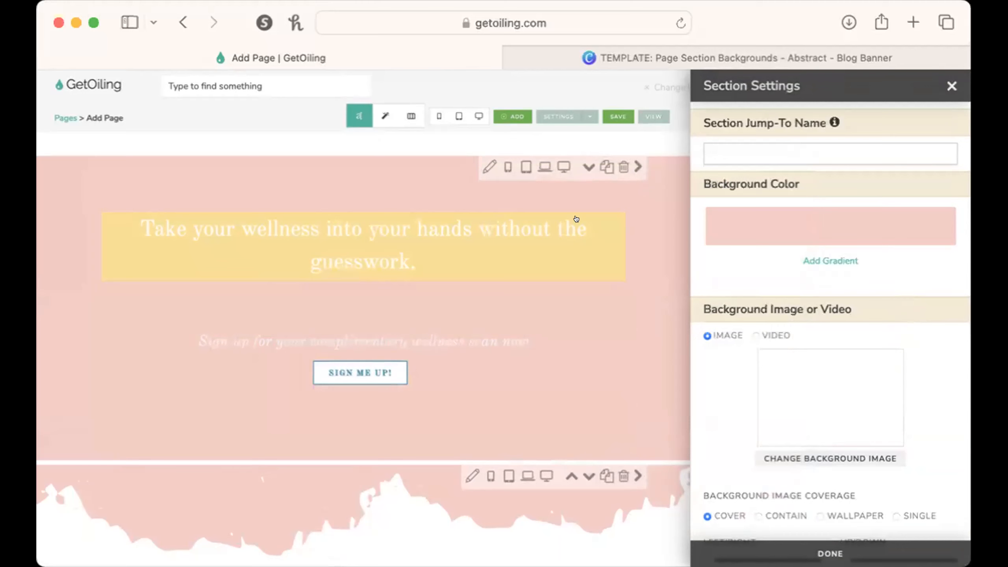
Change the hero heading "Take your wellness into your hands without the guesswork." to black text.
left_click(586, 244)
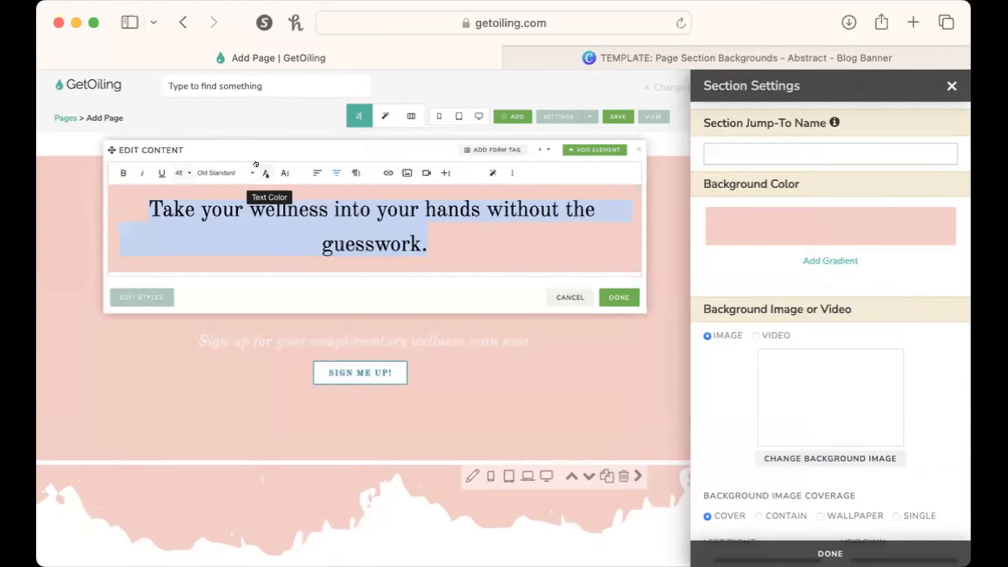
left_click(266, 173)
left_click(230, 228)
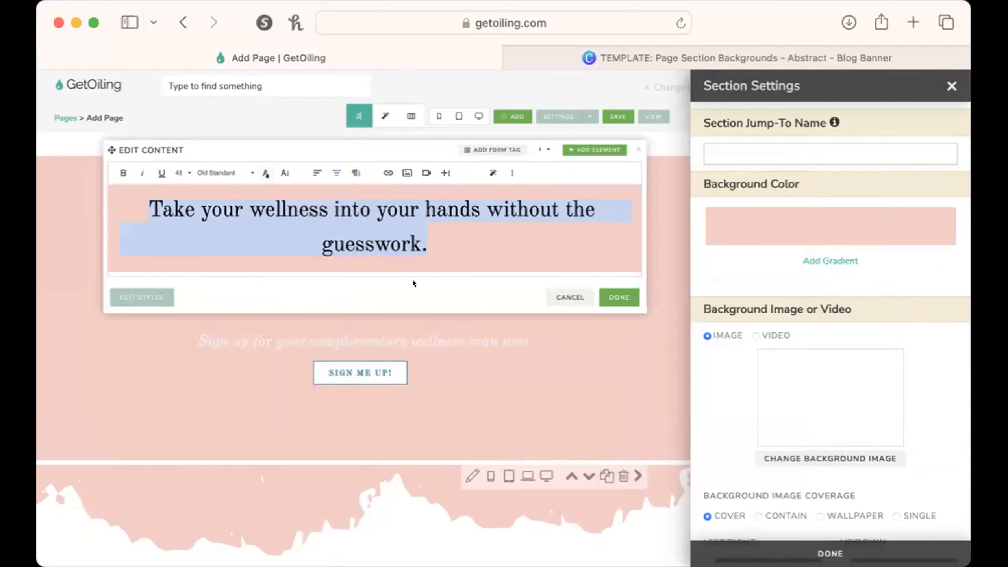
left_click(625, 289)
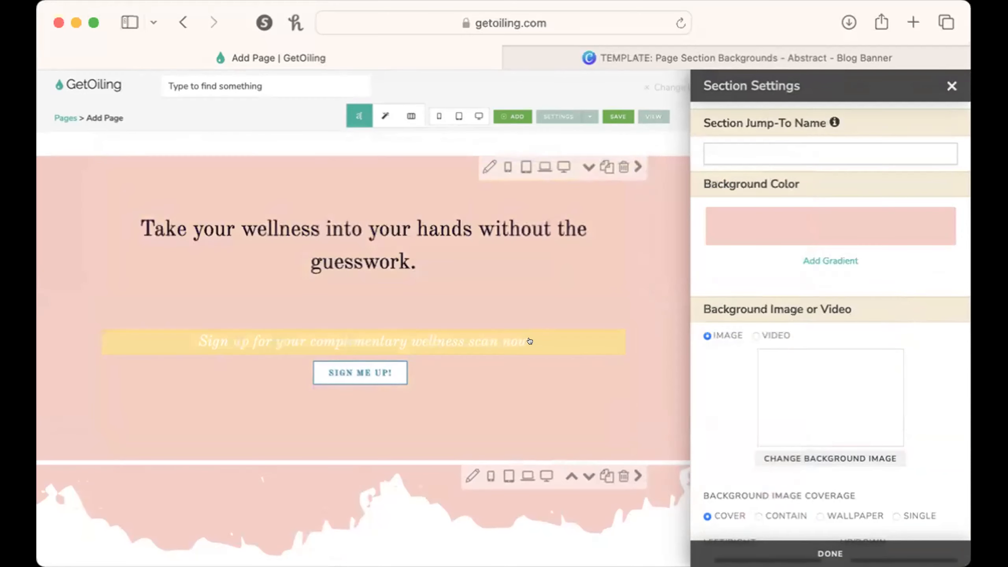
Change the hero subheading "Sign up for your complimentary wellness scan now" to black text.
left_click(532, 341)
triple_click(552, 188)
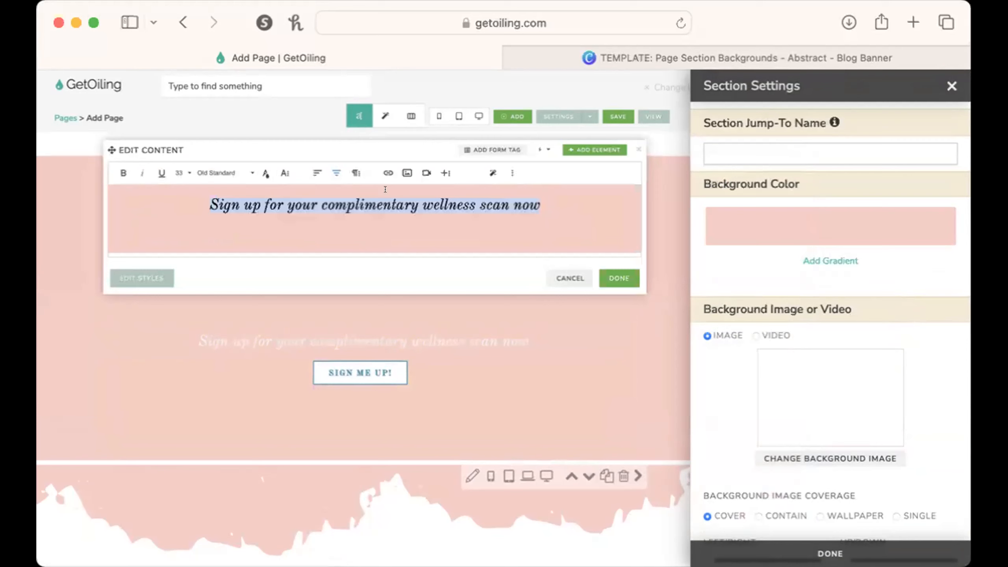
left_click(260, 173)
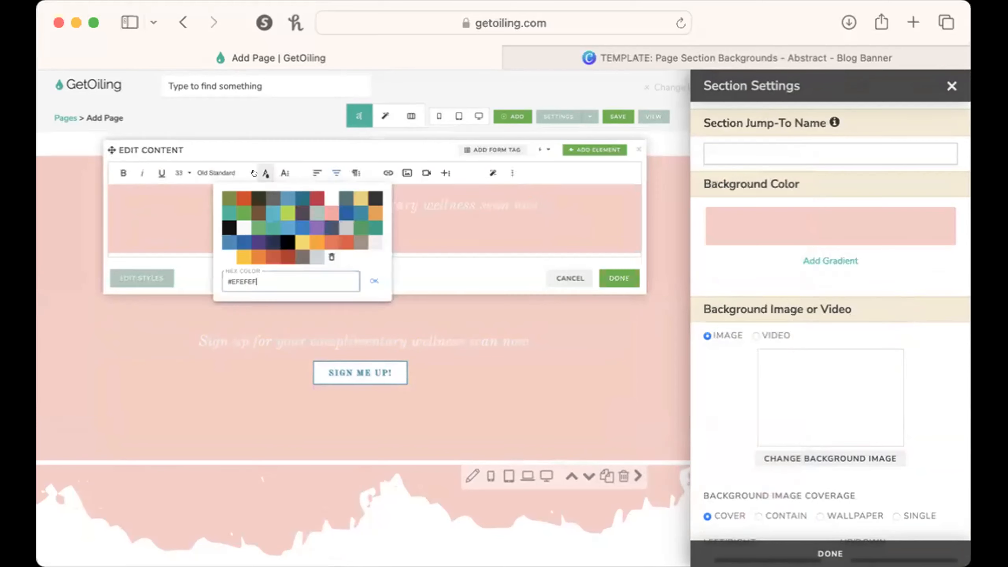
left_click(229, 226)
left_click(604, 277)
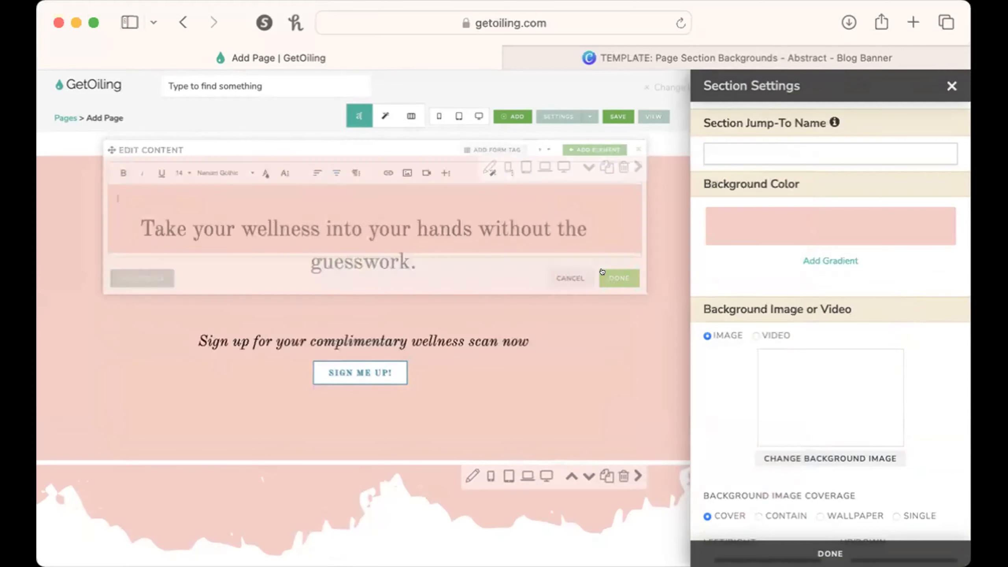
Examine how the pink hero blends into the torn-edge mission section and the sections down to Take Action.
scroll(572, 353, "down", 2)
scroll(572, 353, "up", 3)
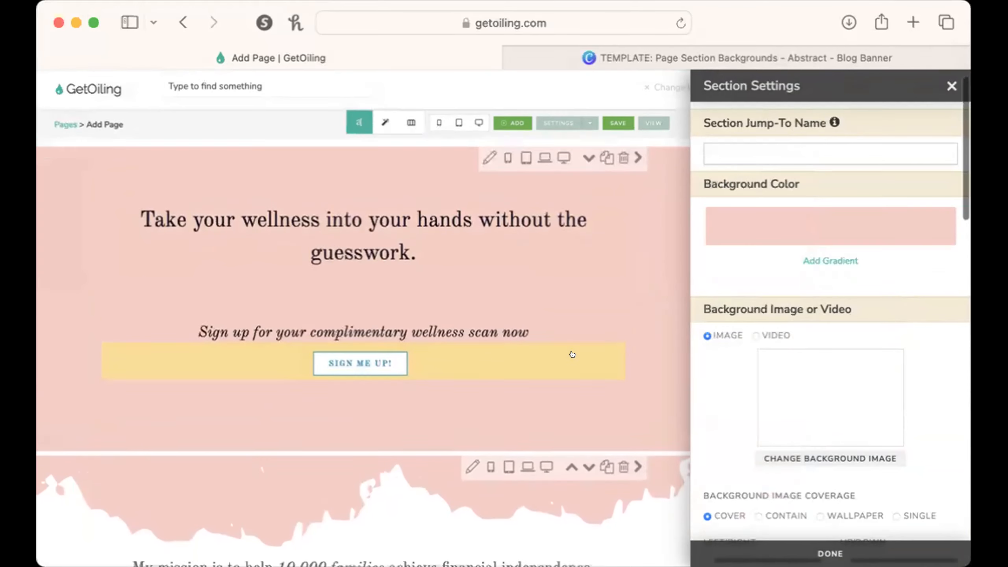
scroll(532, 505, "down", 3)
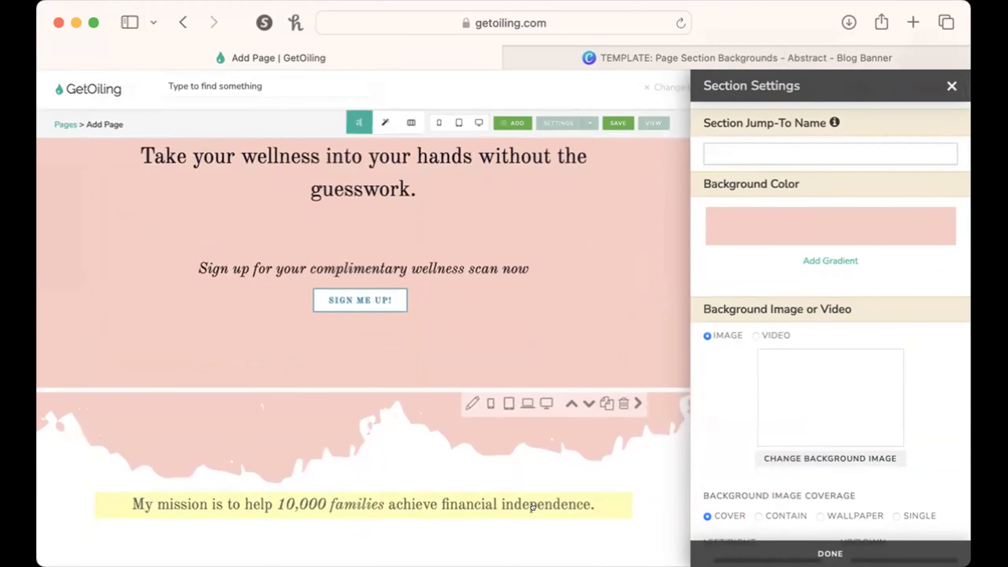
scroll(533, 507, "down", 5)
scroll(533, 506, "up", 5)
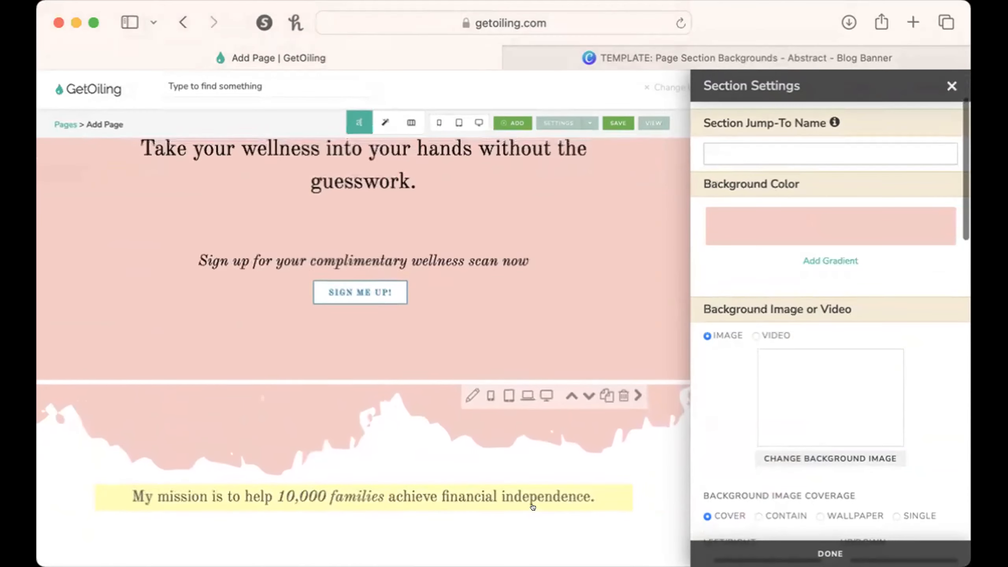
scroll(533, 507, "up", 2)
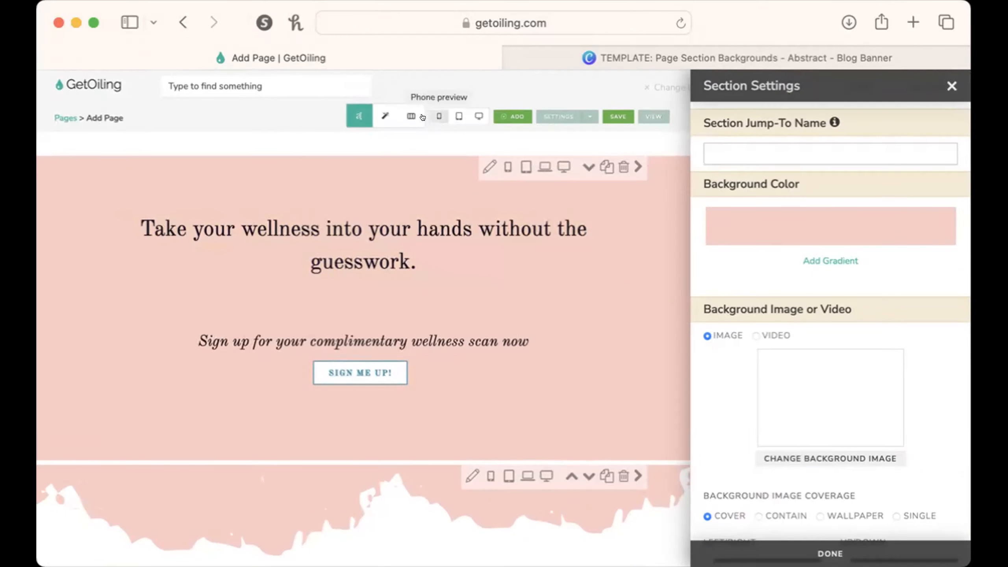
scroll(432, 229, "down", 10)
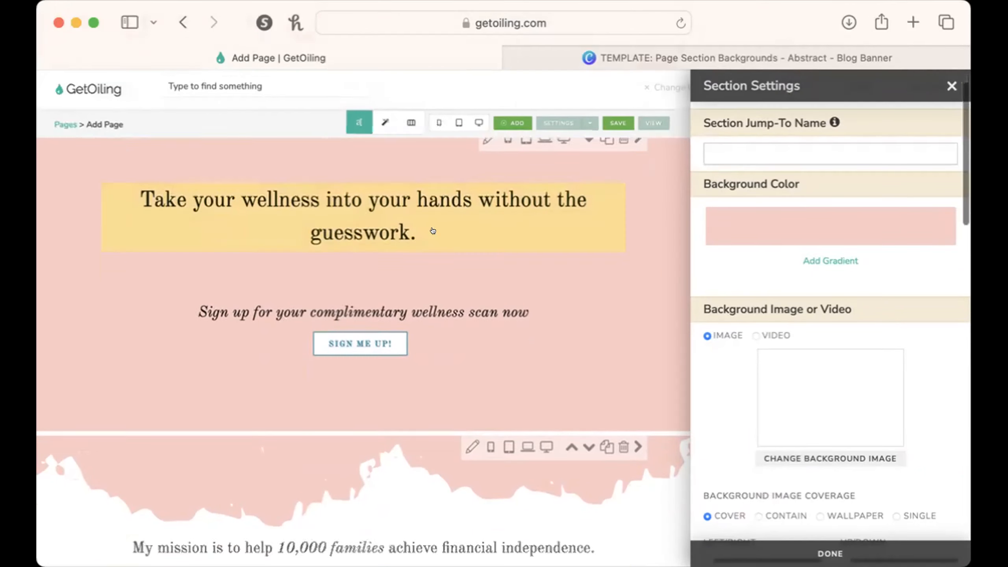
scroll(432, 229, "down", 5)
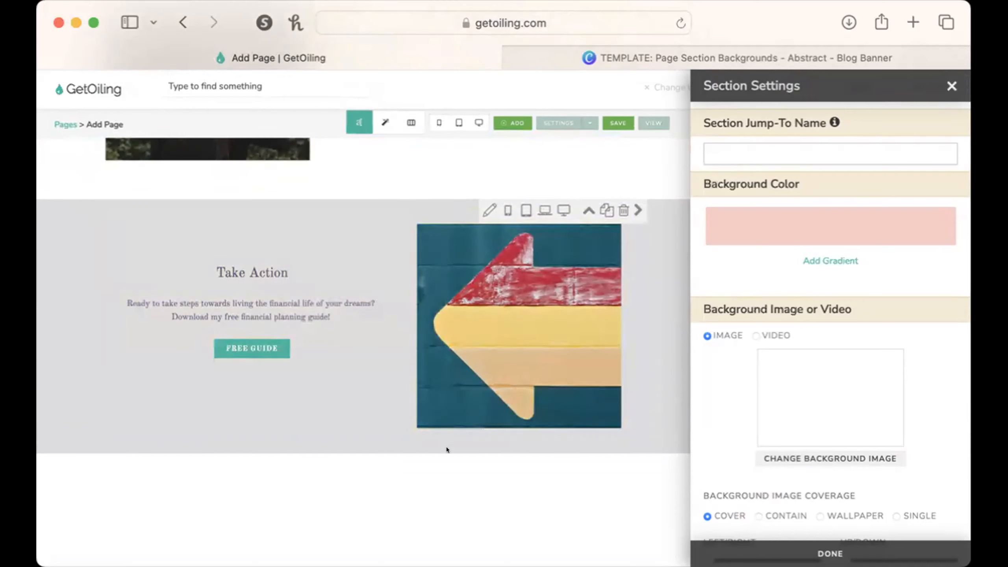
scroll(445, 478, "down", 3)
scroll(446, 478, "up", 3)
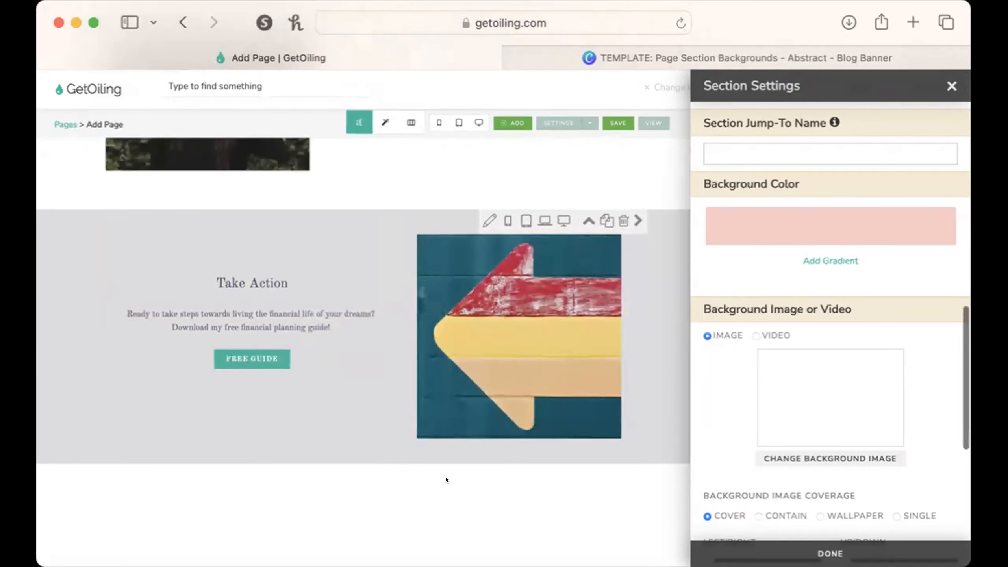
scroll(446, 477, "up", 15)
scroll(446, 480, "up", 1)
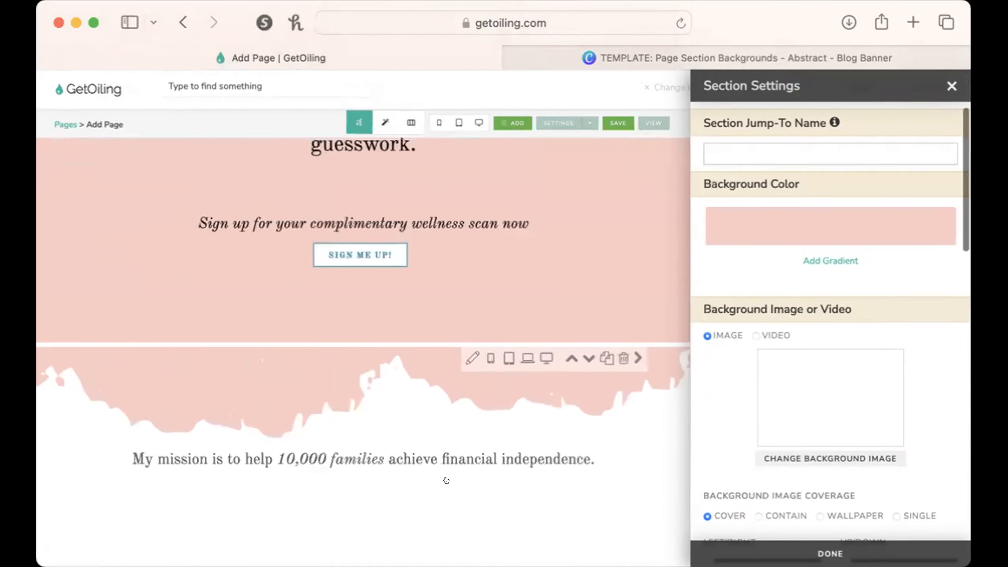
scroll(447, 465, "up", 1)
scroll(448, 451, "up", 2)
scroll(450, 450, "down", 2)
scroll(454, 447, "down", 1)
scroll(454, 447, "down", 2)
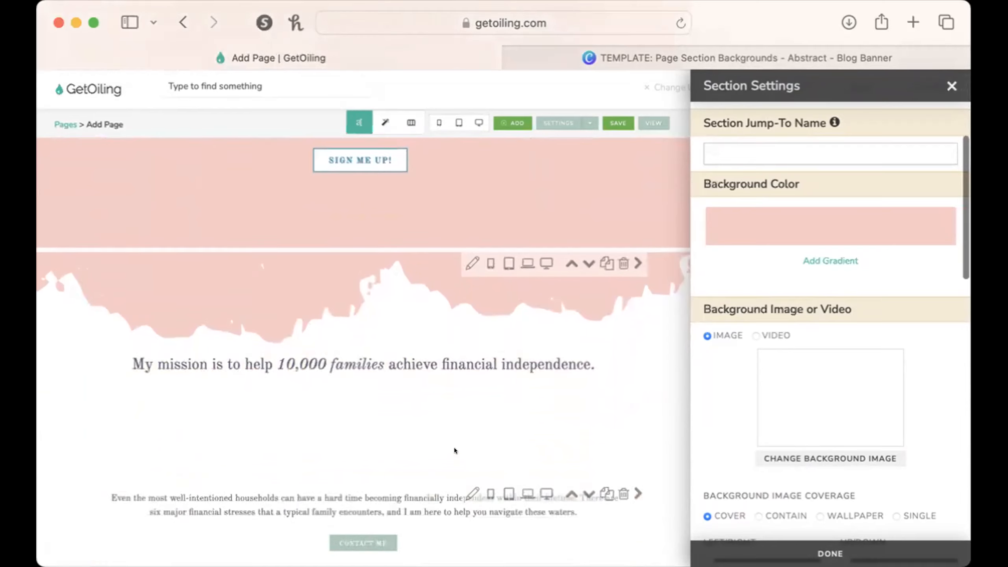
scroll(448, 397, "up", 2)
scroll(440, 271, "up", 2)
scroll(496, 270, "up", 1)
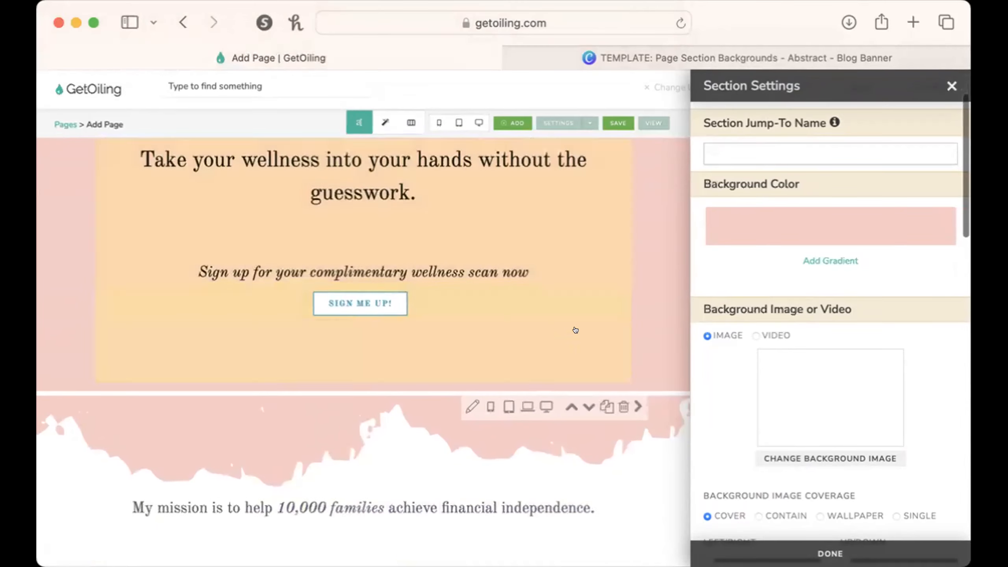
scroll(407, 162, "up", 3)
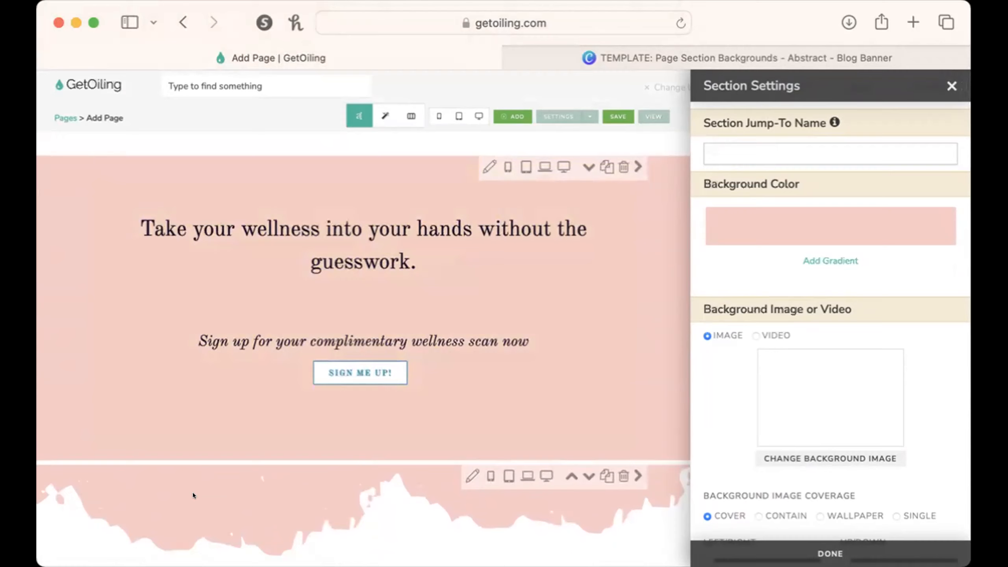
scroll(193, 500, "down", 5)
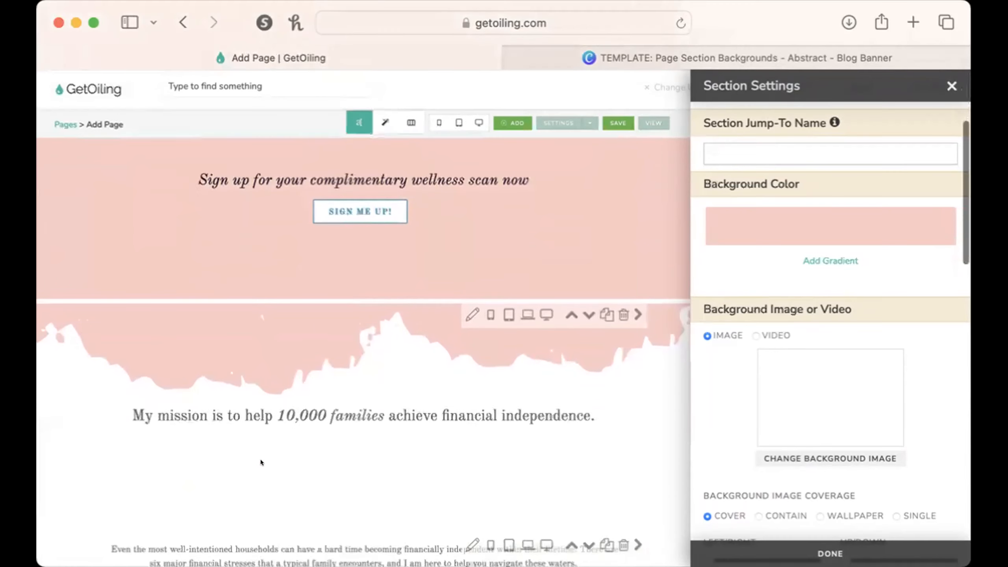
scroll(265, 448, "down", 1)
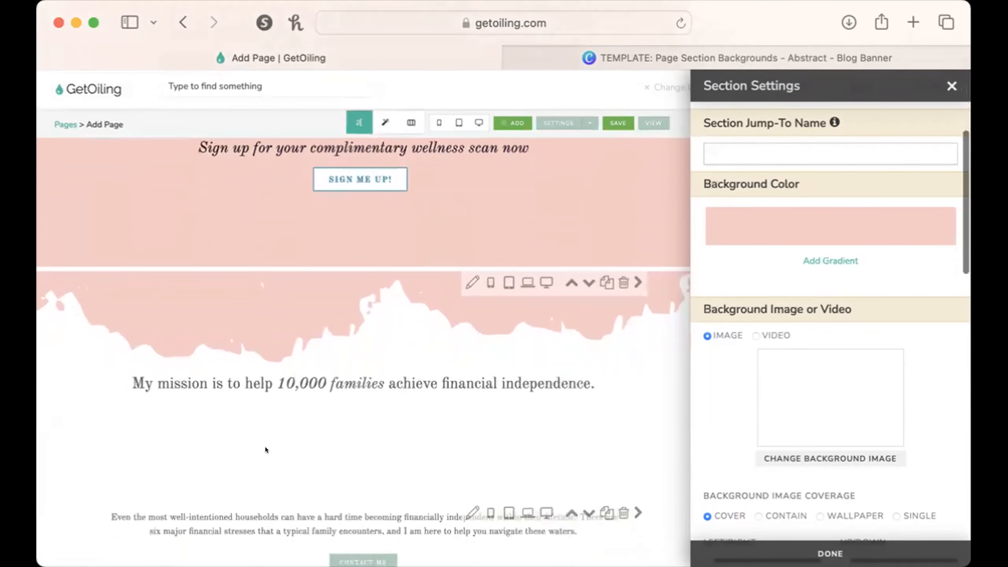
scroll(220, 380, "down", 1)
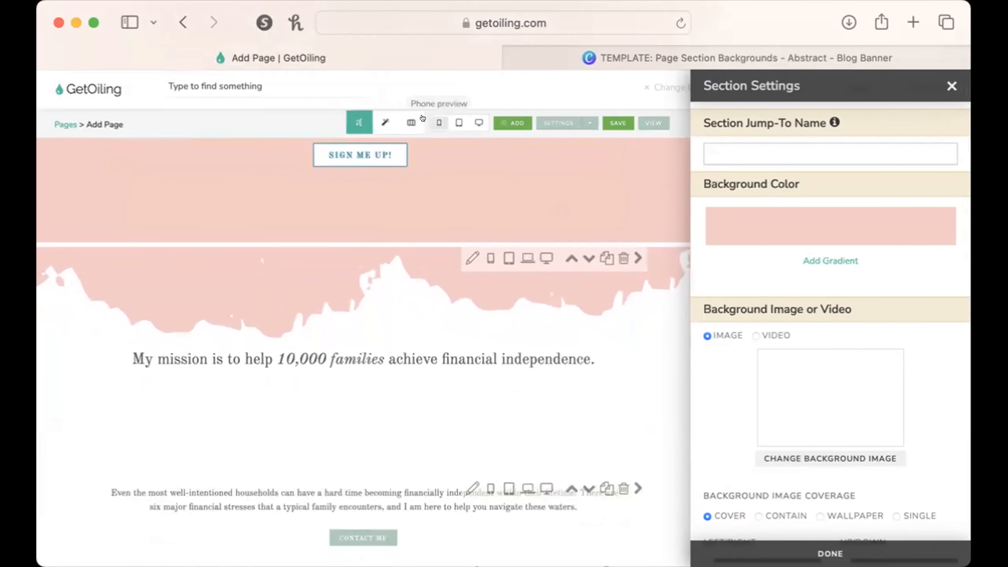
Preview the page at phone size and check the hero, torn edge and mission section.
left_click(439, 123)
scroll(515, 327, "down", 10)
scroll(515, 327, "down", 5)
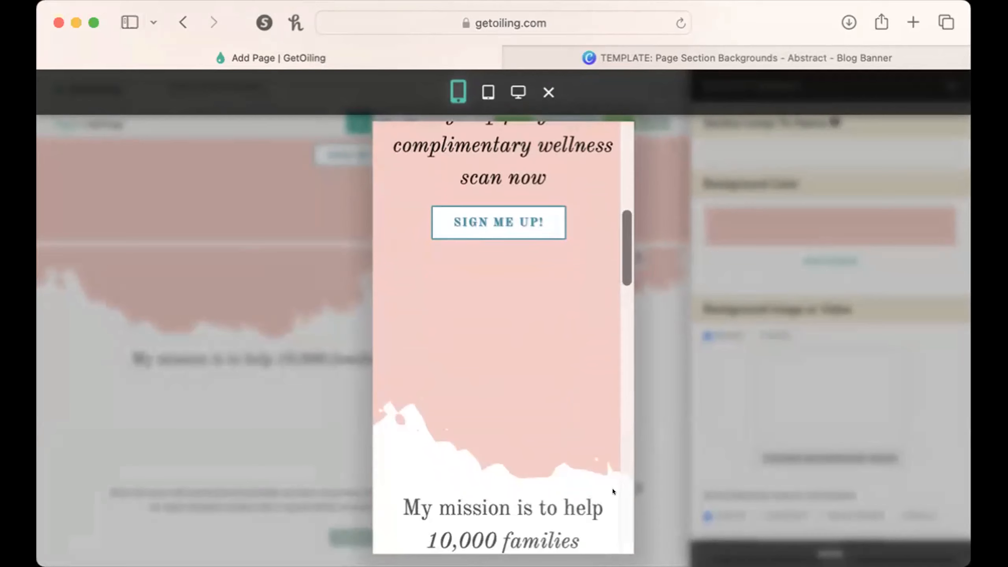
scroll(613, 491, "down", 7)
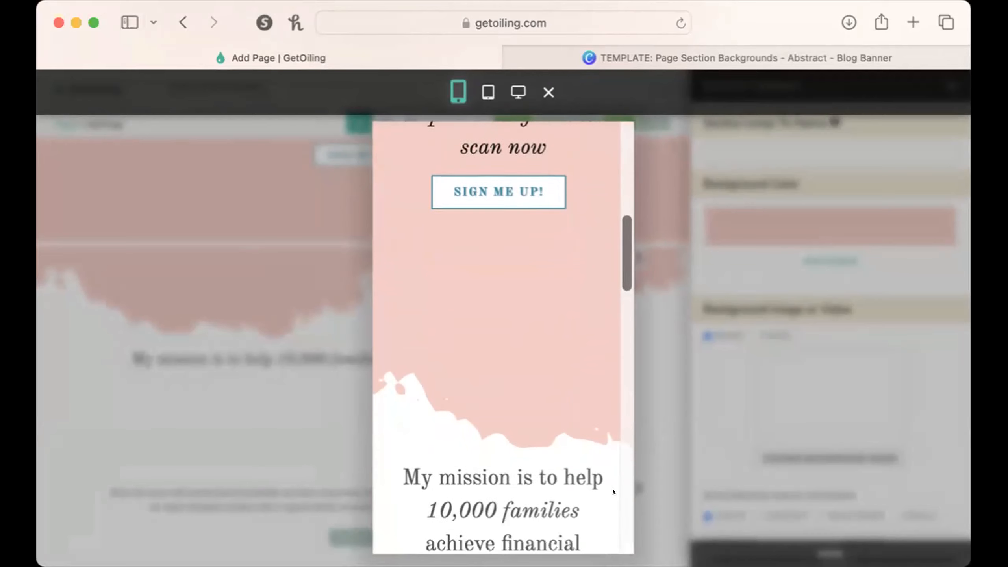
scroll(613, 488, "down", 5)
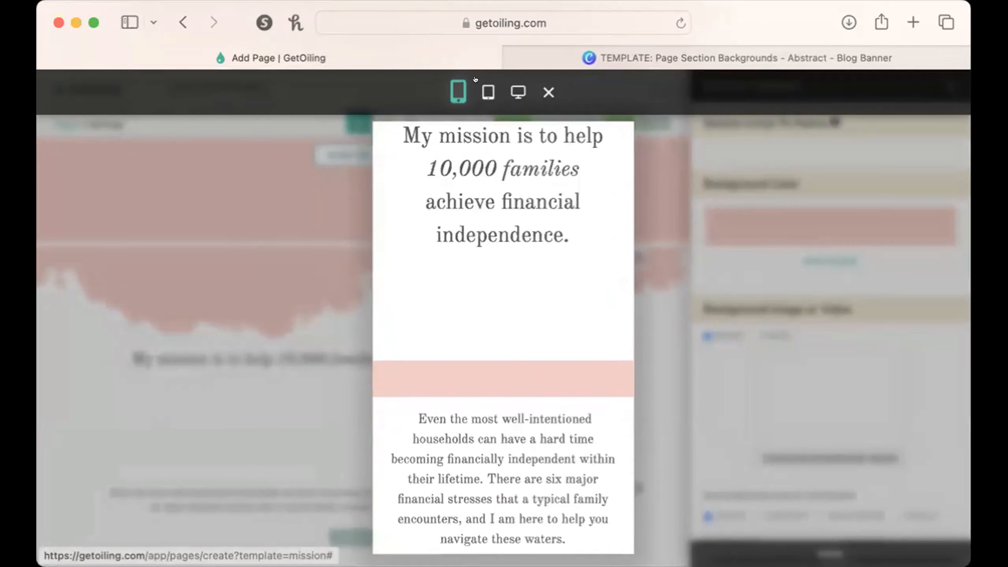
Preview the page at tablet size and check the mission section and hero.
left_click(488, 92)
scroll(524, 213, "up", 10)
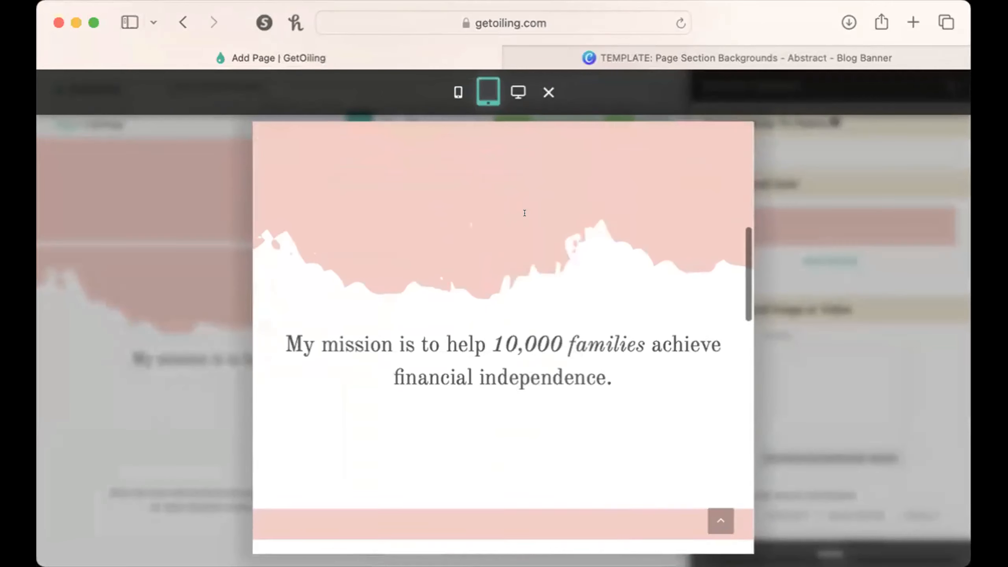
scroll(525, 214, "up", 5)
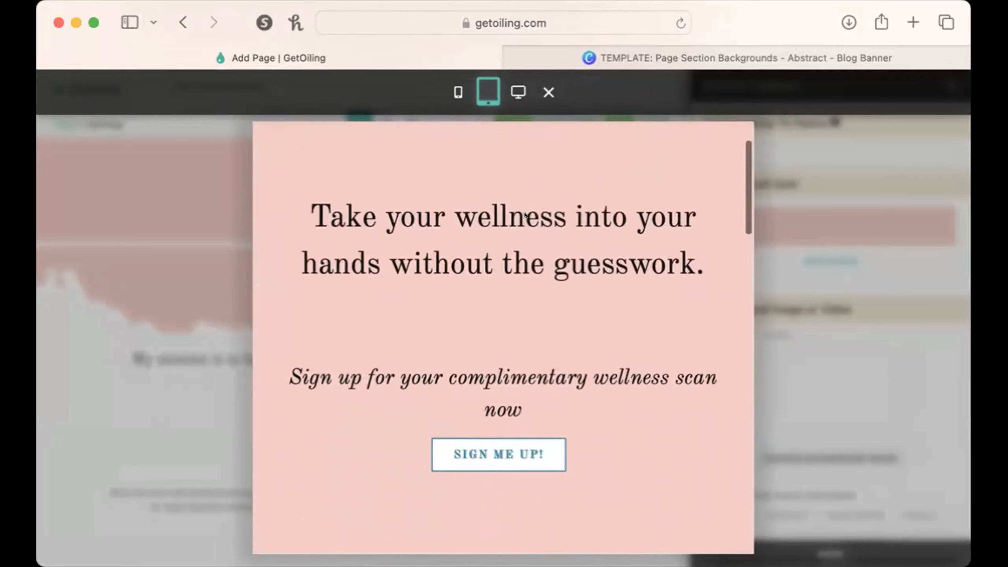
scroll(710, 366, "up", 5)
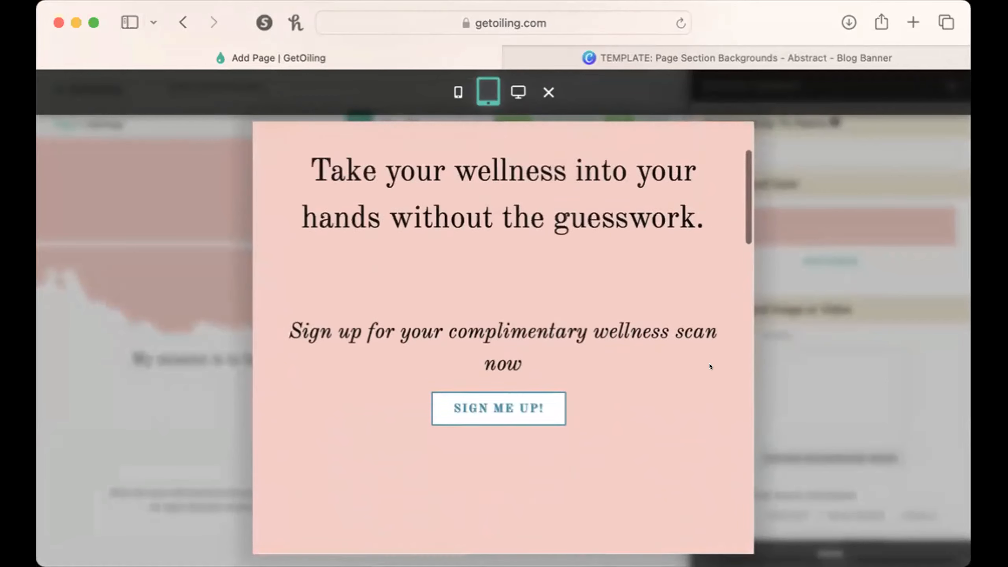
scroll(709, 364, "down", 3)
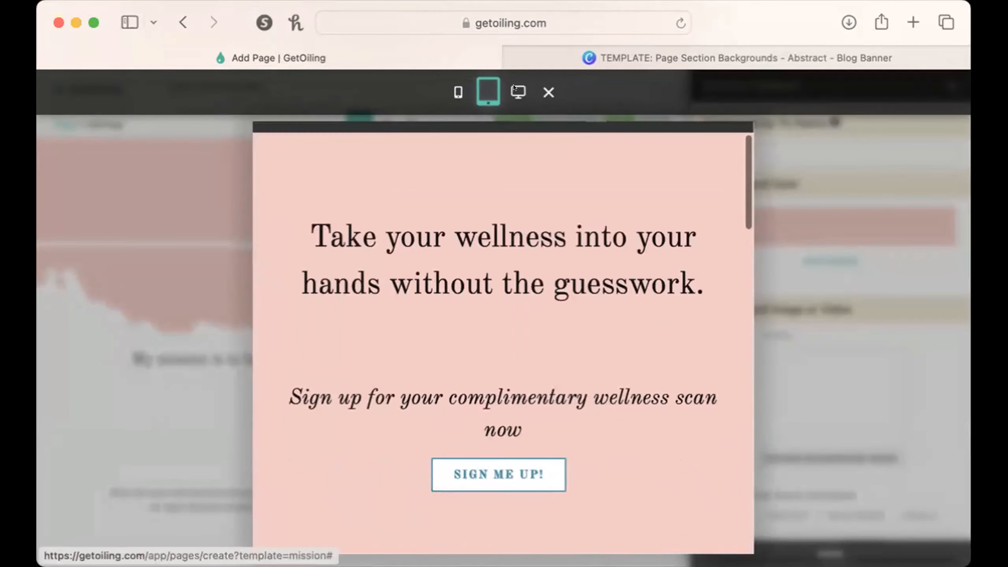
Preview the page at computer size, check the hero and torn-edge transition, and close the preview.
left_click(517, 92)
scroll(623, 189, "down", 5)
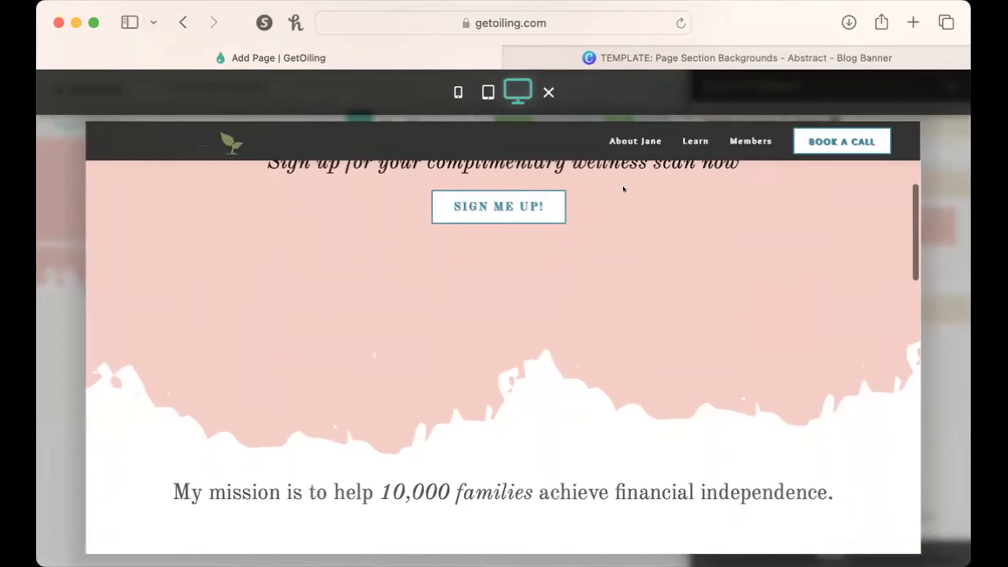
scroll(622, 189, "up", 3)
scroll(622, 187, "up", 2)
scroll(622, 187, "down", 6)
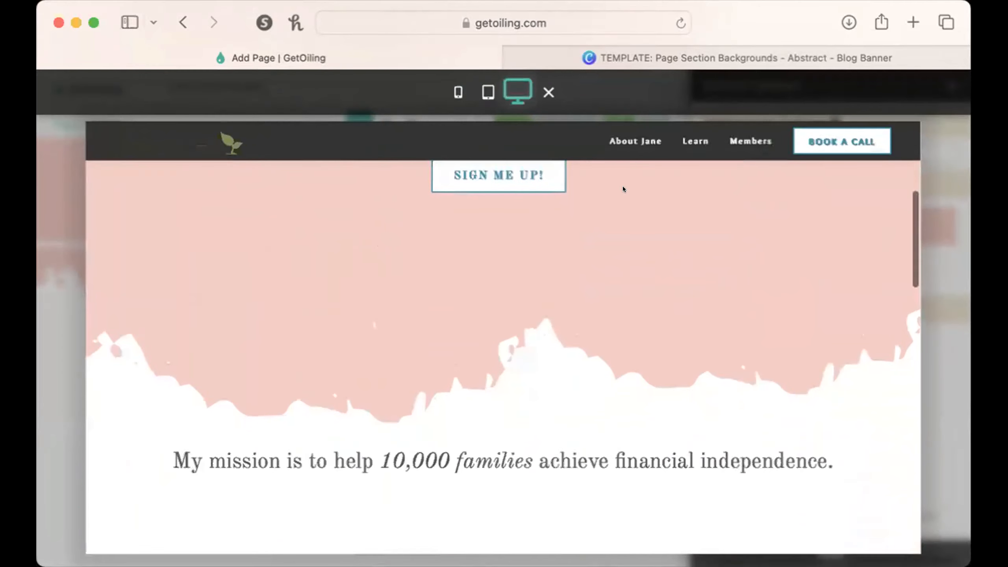
left_click(945, 142)
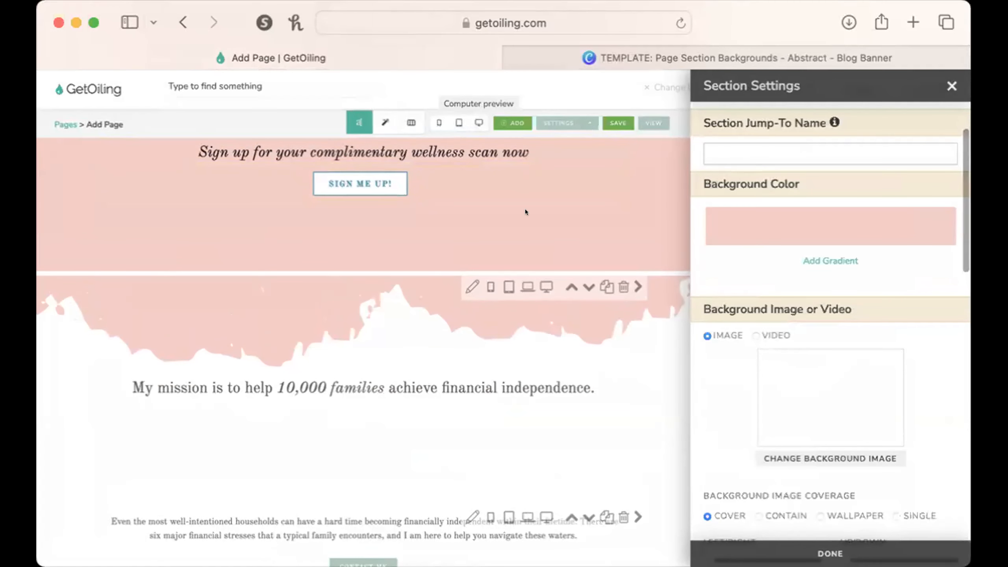
Hide the hero section on phones and tablets.
scroll(556, 420, "up", 5)
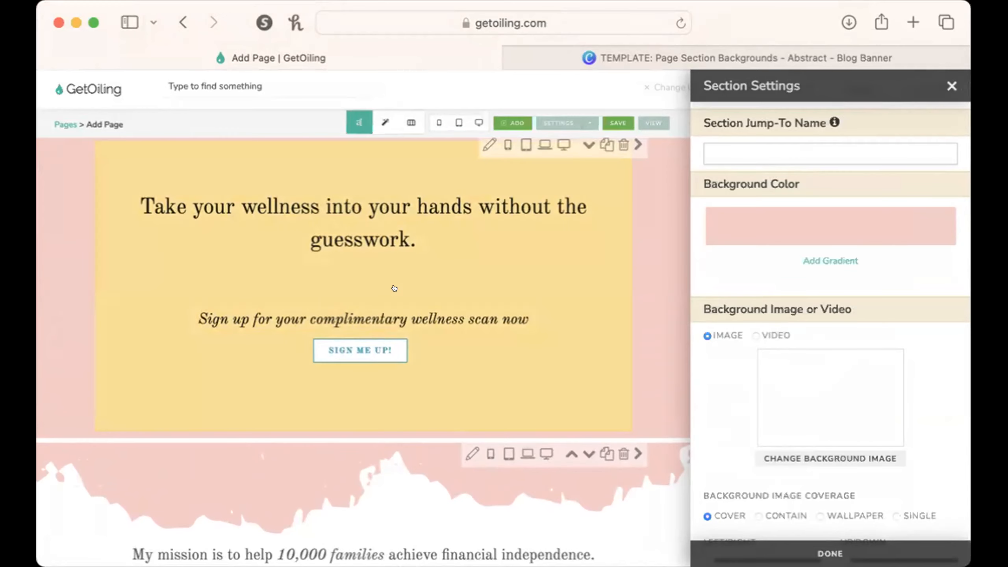
left_click(508, 145)
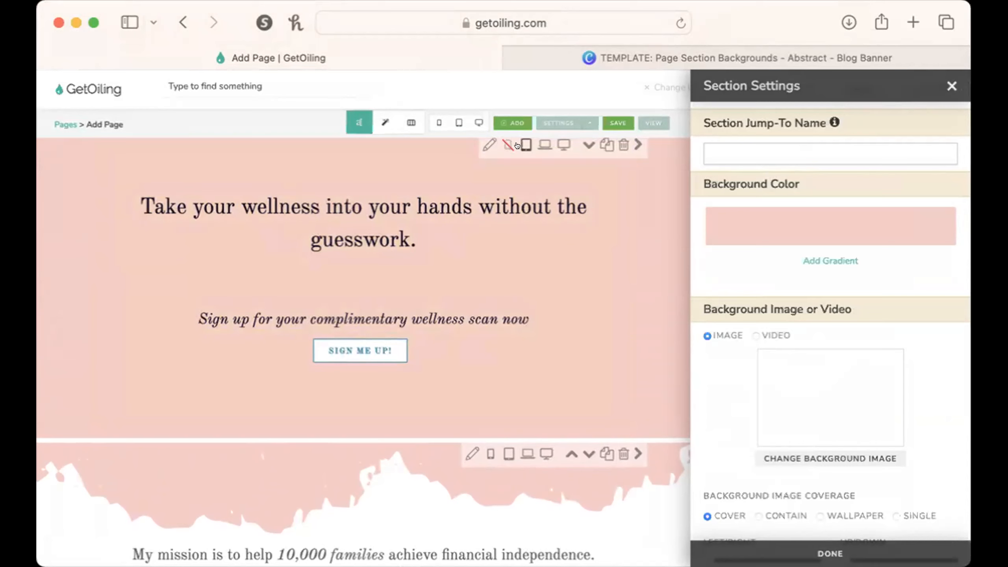
scroll(518, 145, "up", 1)
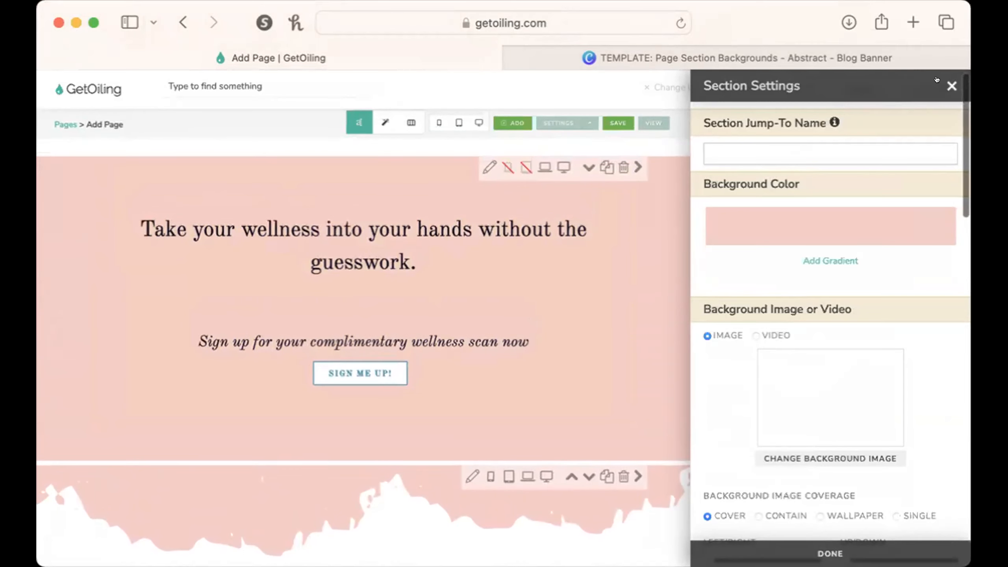
Close the section settings and duplicate the hero section.
left_click(951, 86)
scroll(641, 214, "down", 5)
scroll(641, 214, "up", 5)
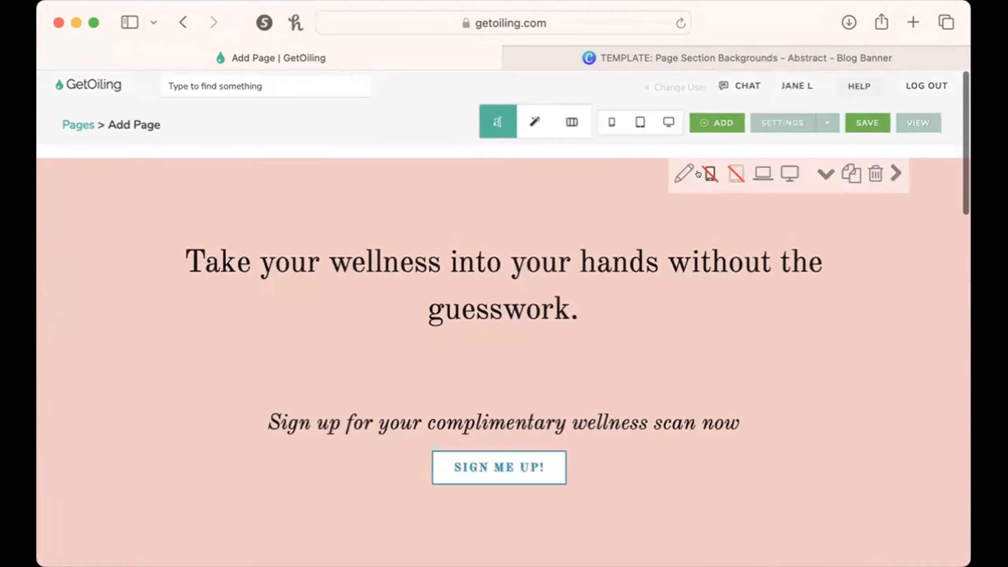
left_click(851, 175)
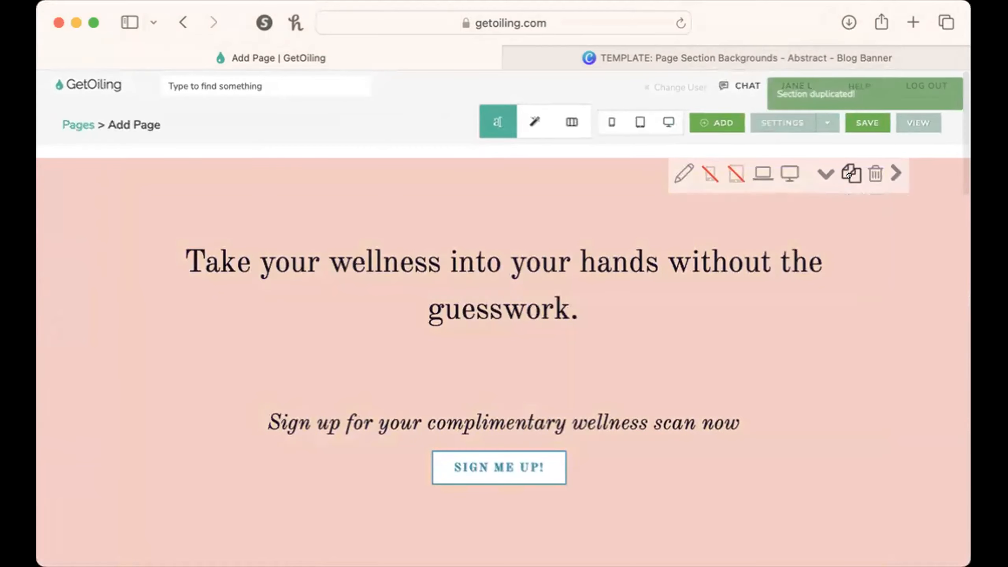
Set the duplicated hero section to show on phones and tablets and hide it on small and large screens.
left_click(686, 211)
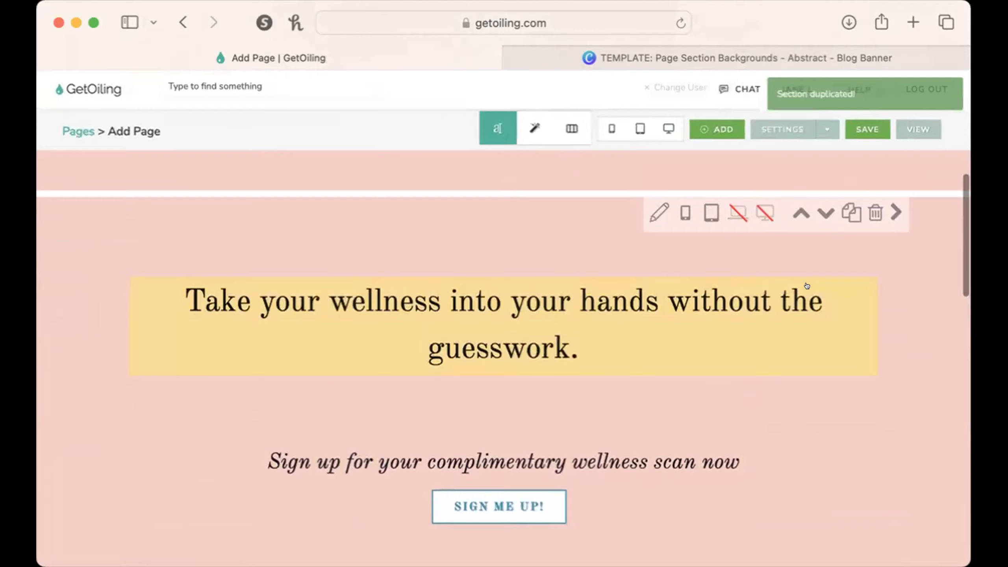
scroll(806, 285, "up", 5)
scroll(807, 286, "down", 10)
scroll(768, 218, "up", 2)
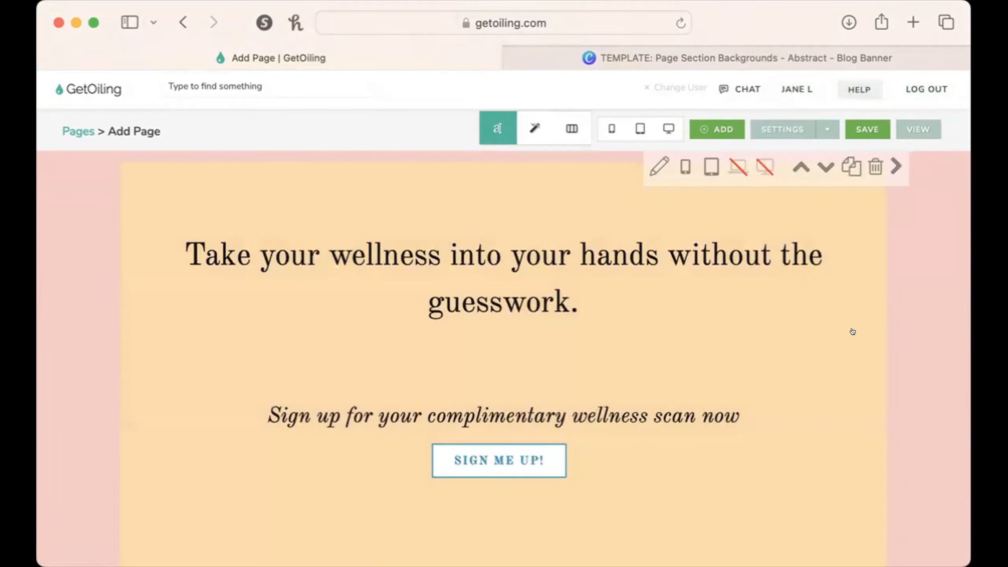
Set all text in the phone and tablet hero to font size 30 and apply the change.
left_click(386, 339)
left_click_drag(177, 295, 734, 314)
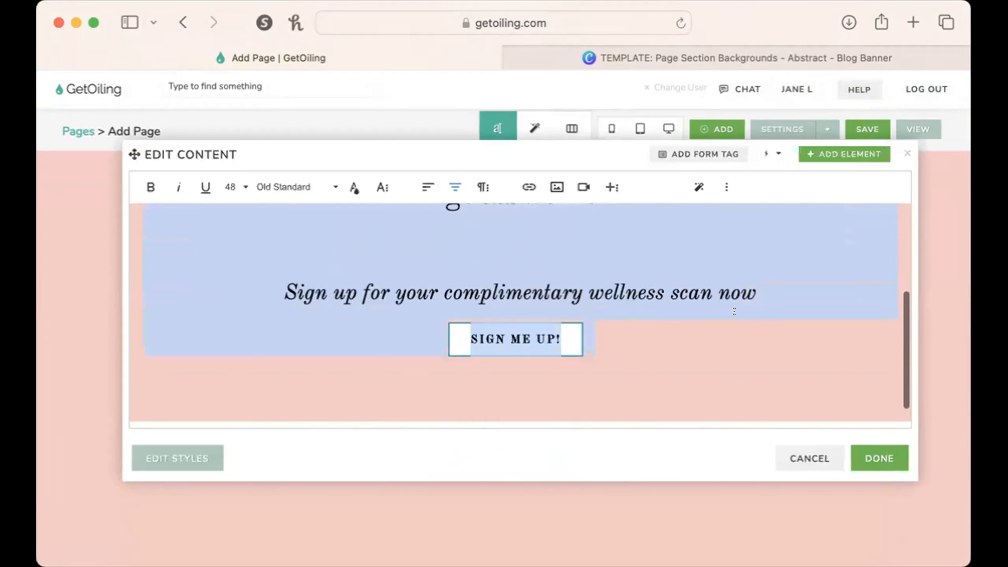
left_click(213, 187)
scroll(228, 233, "up", 5)
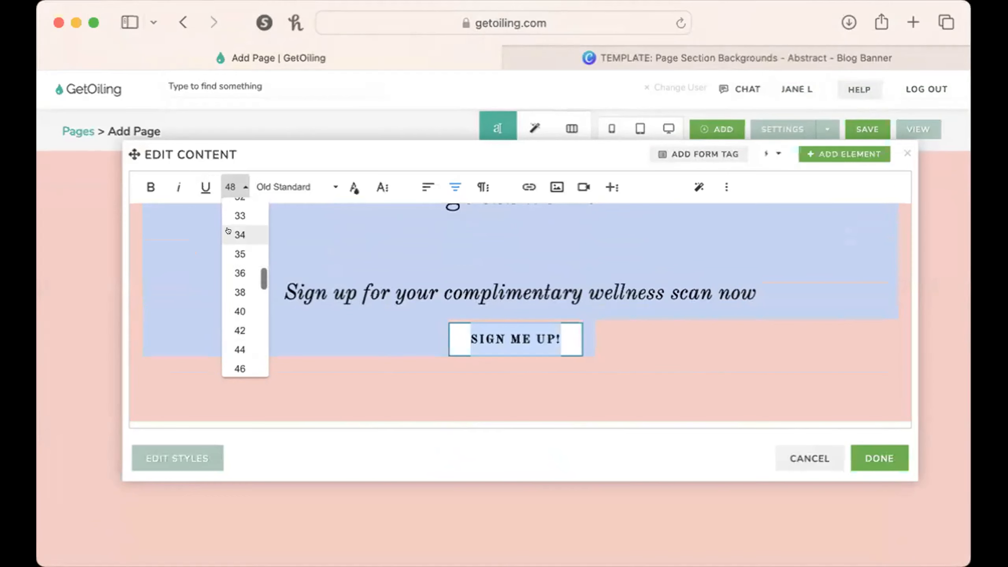
left_click(229, 232)
left_click(231, 187)
scroll(225, 254, "up", 2)
scroll(225, 259, "up", 1)
left_click(234, 260)
left_click(879, 457)
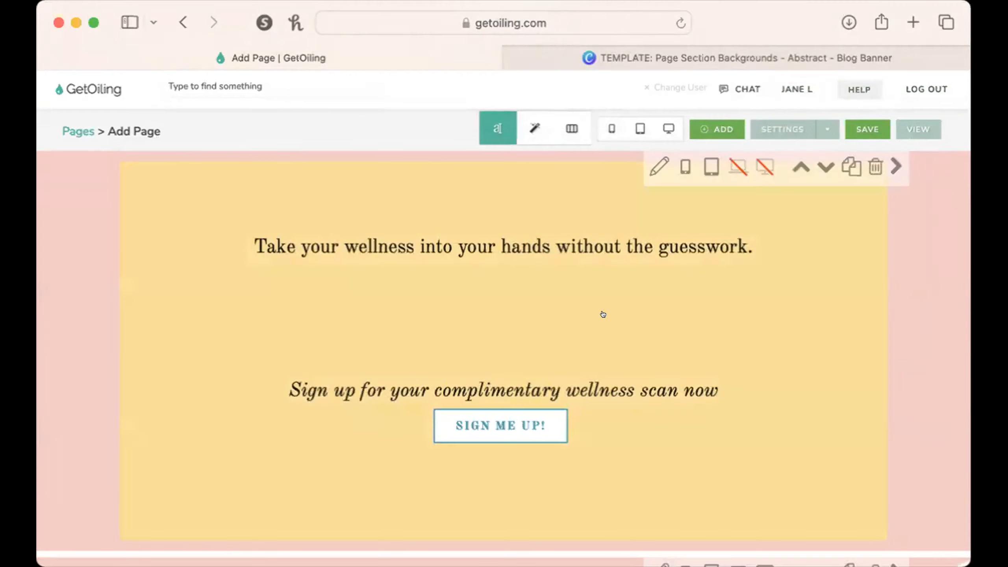
Remove extra blank space between the heading and the sign-up line in the phone and tablet hero.
left_click(599, 316)
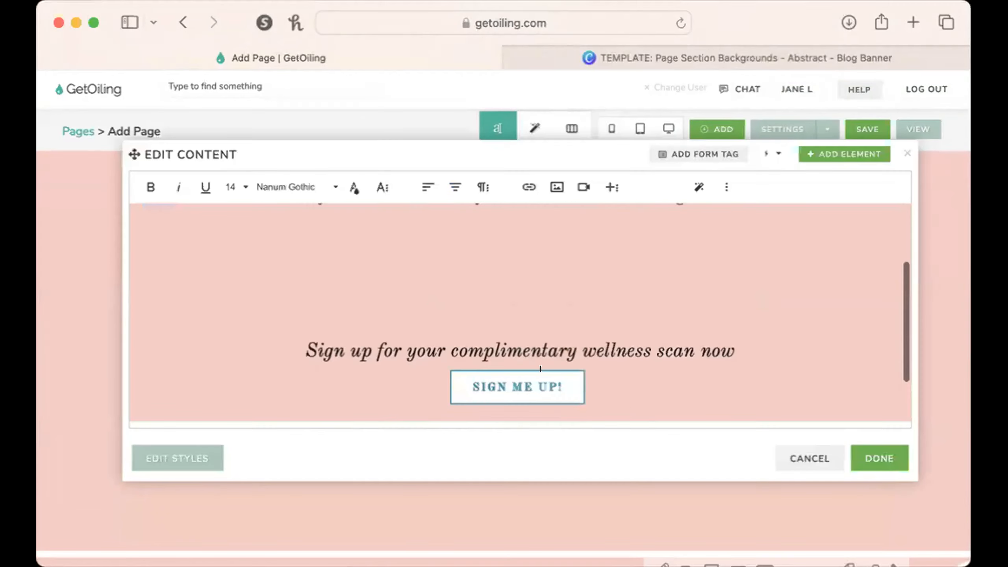
left_click(520, 286)
scroll(520, 286, "down", 2)
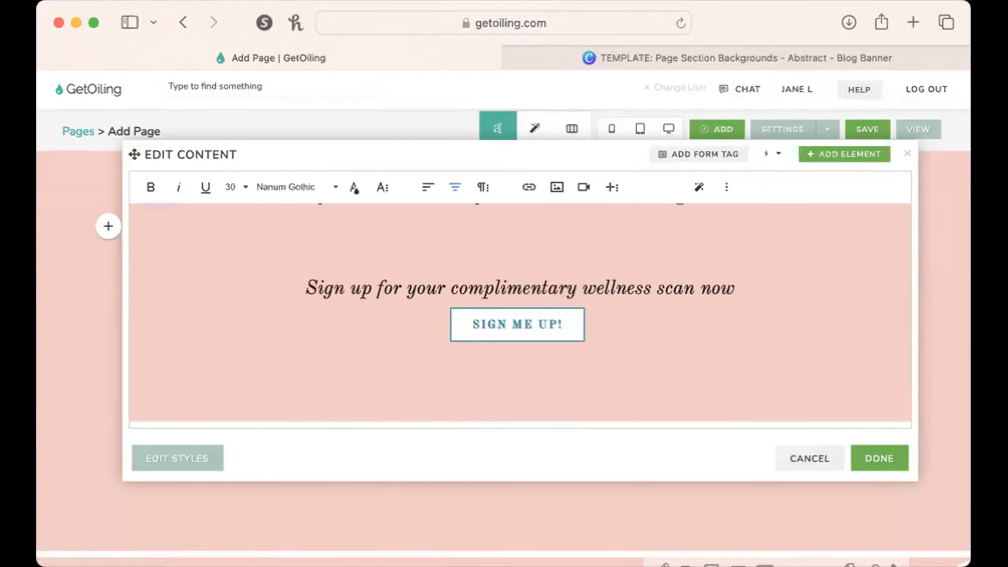
left_click(893, 453)
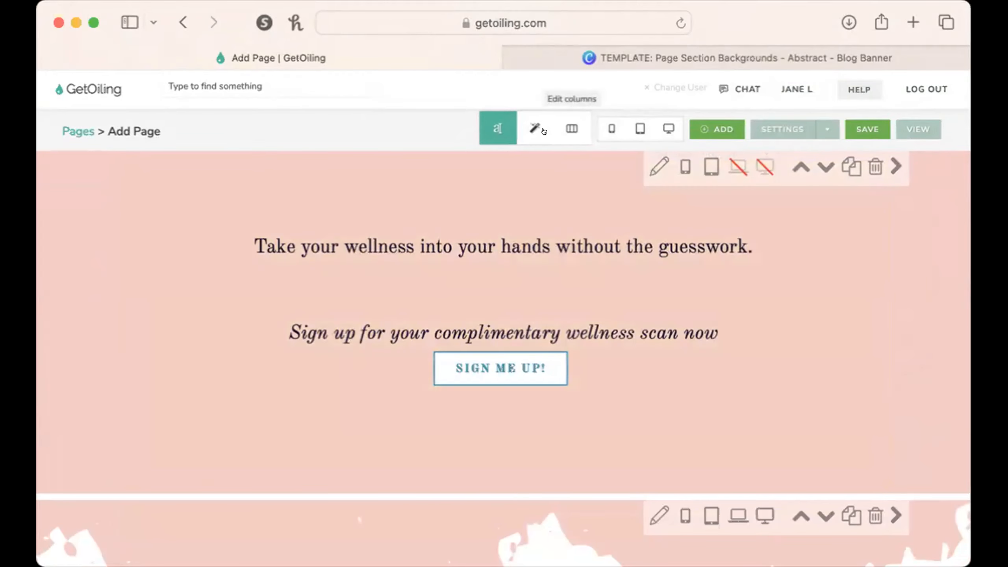
Preview the hero at phone, computer and tablet sizes, and close the preview.
left_click(598, 123)
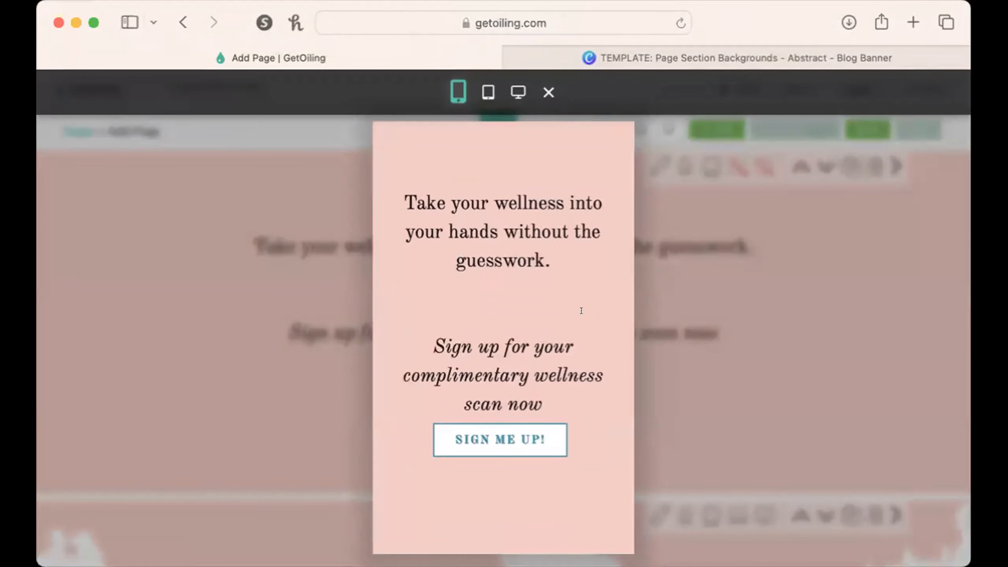
left_click(506, 91)
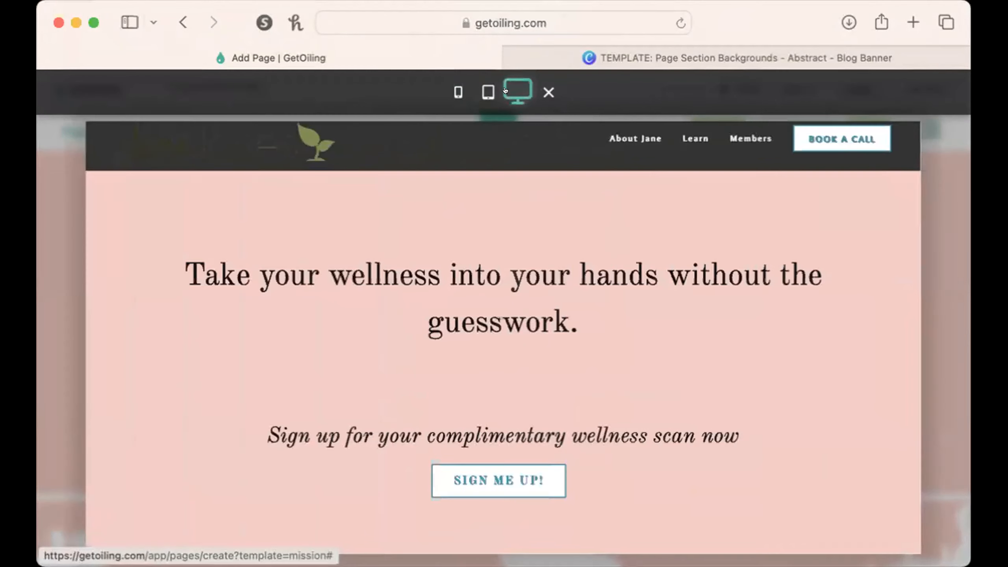
left_click(488, 92)
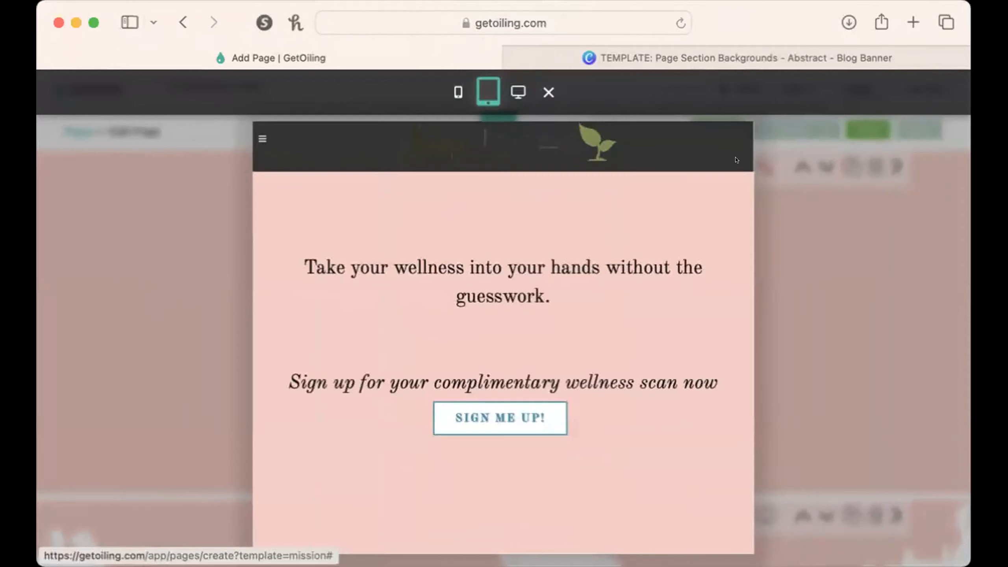
left_click(821, 240)
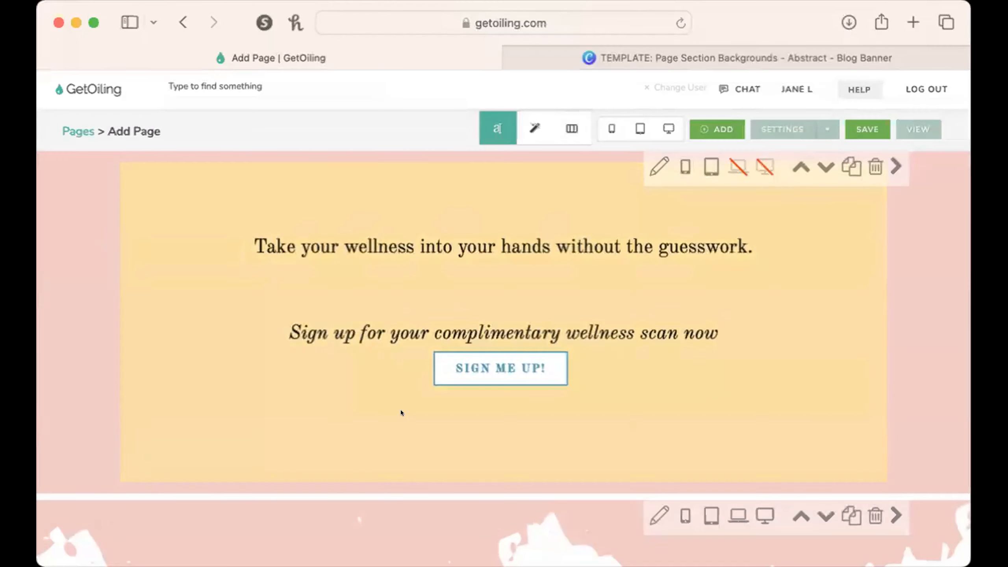
Compare the computer hero with the phone and tablet hero, including their text sizes and device visibility.
scroll(558, 425, "down", 5)
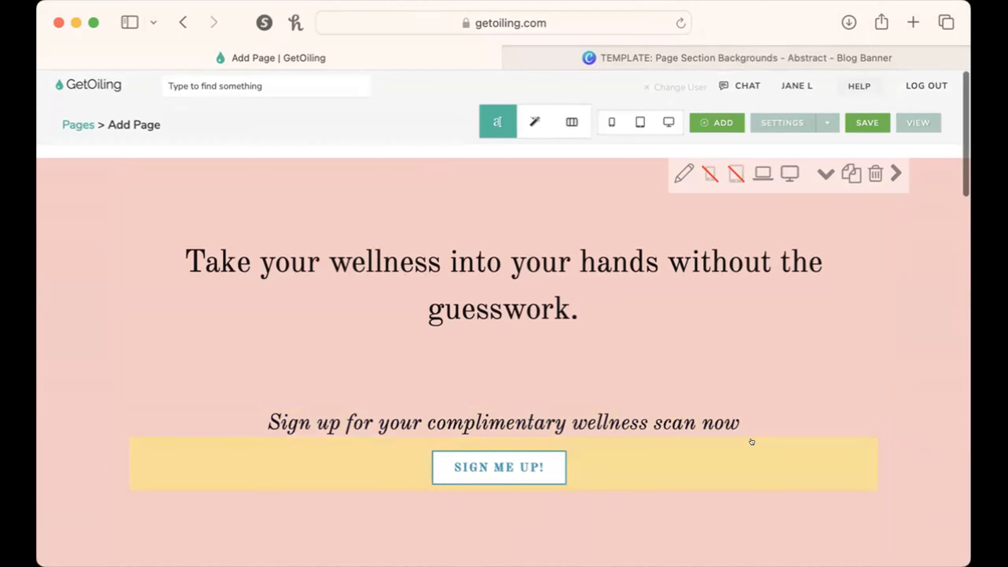
scroll(752, 442, "up", 1)
scroll(751, 442, "down", 1)
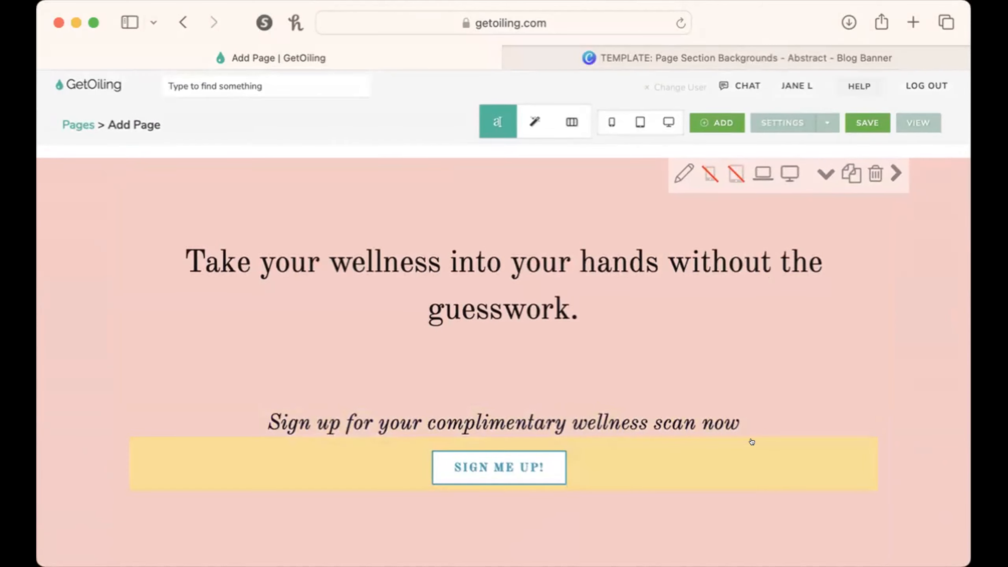
scroll(944, 497, "down", 5)
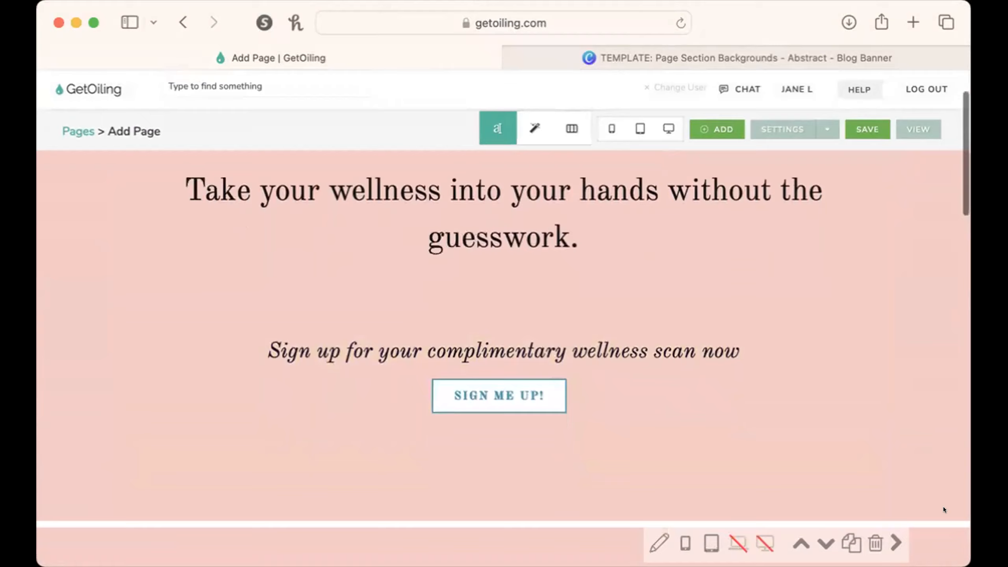
scroll(943, 507, "down", 10)
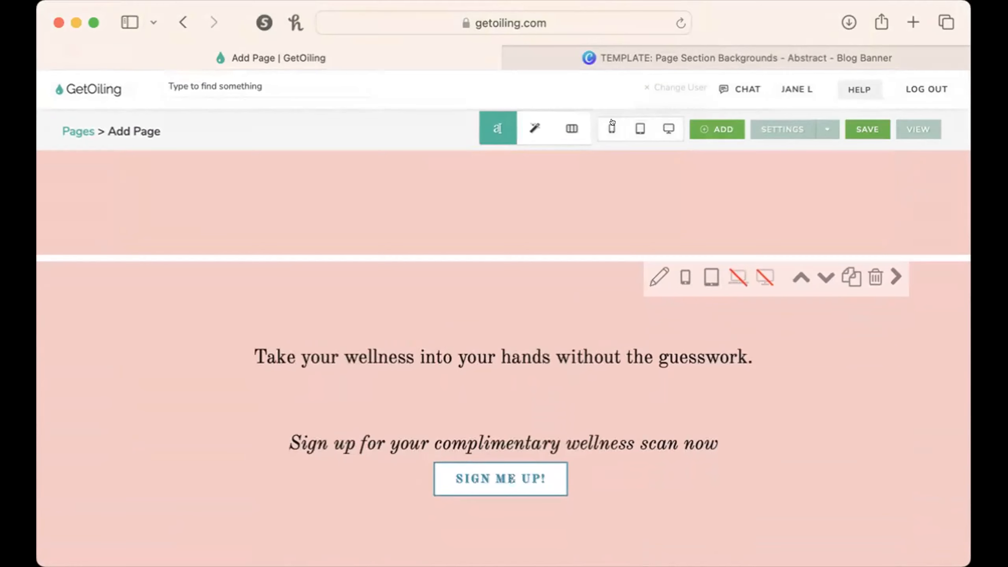
scroll(682, 368, "up", 10)
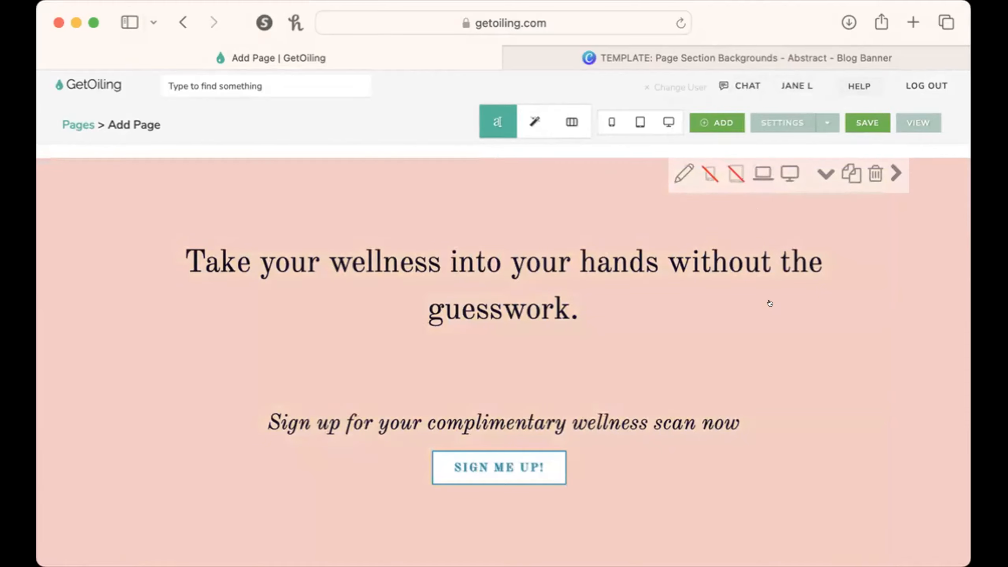
scroll(741, 354, "down", 2)
scroll(742, 354, "up", 2)
scroll(933, 448, "down", 10)
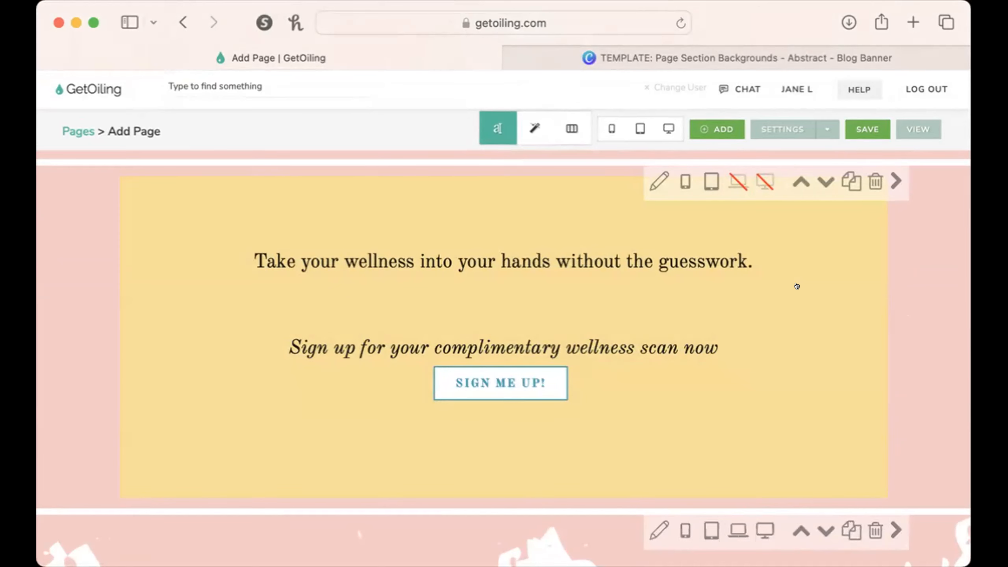
scroll(797, 286, "up", 1)
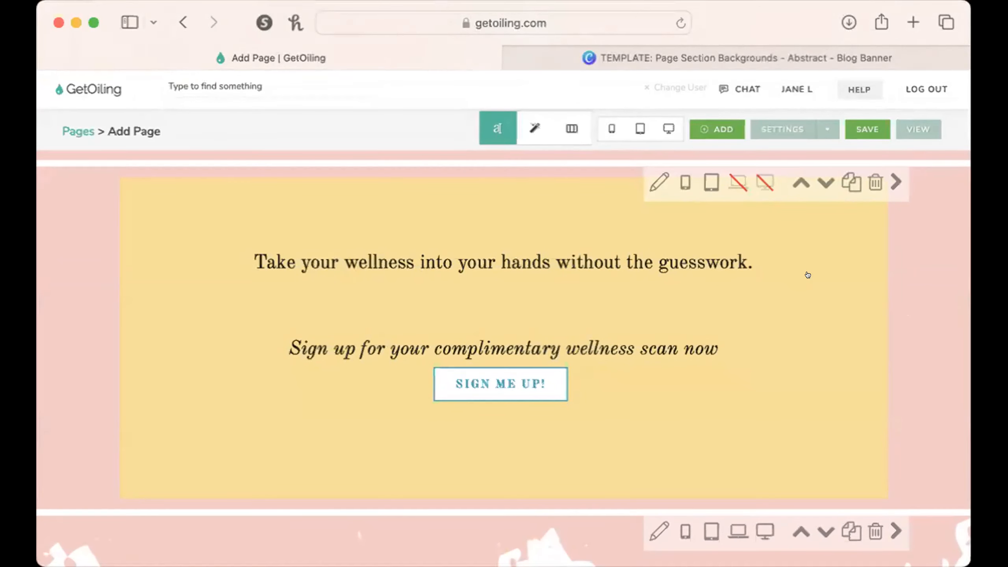
scroll(805, 278, "up", 15)
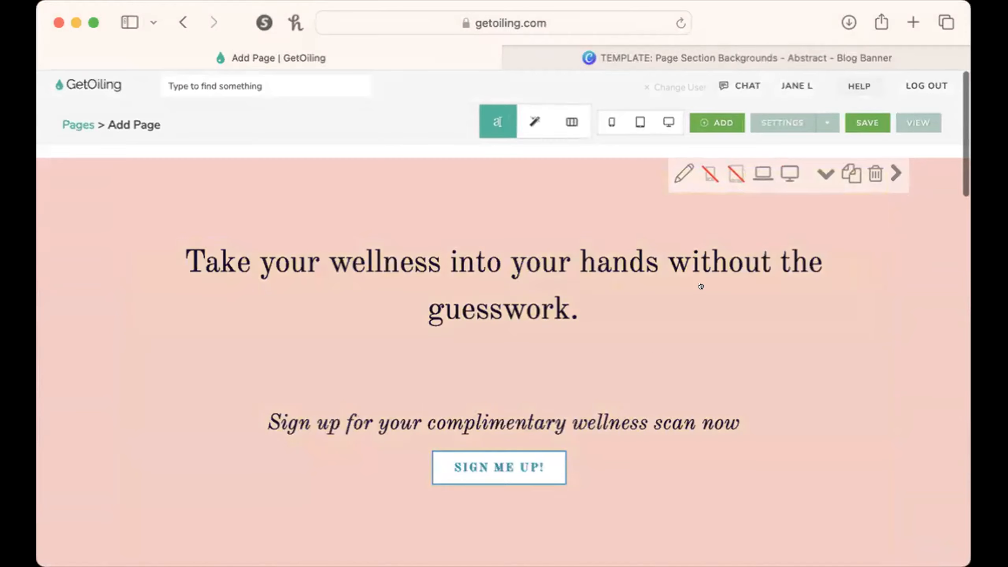
Review the section settings for background, padding, width, visibility and shadow, starting from the computer hero, and close them.
left_click(684, 173)
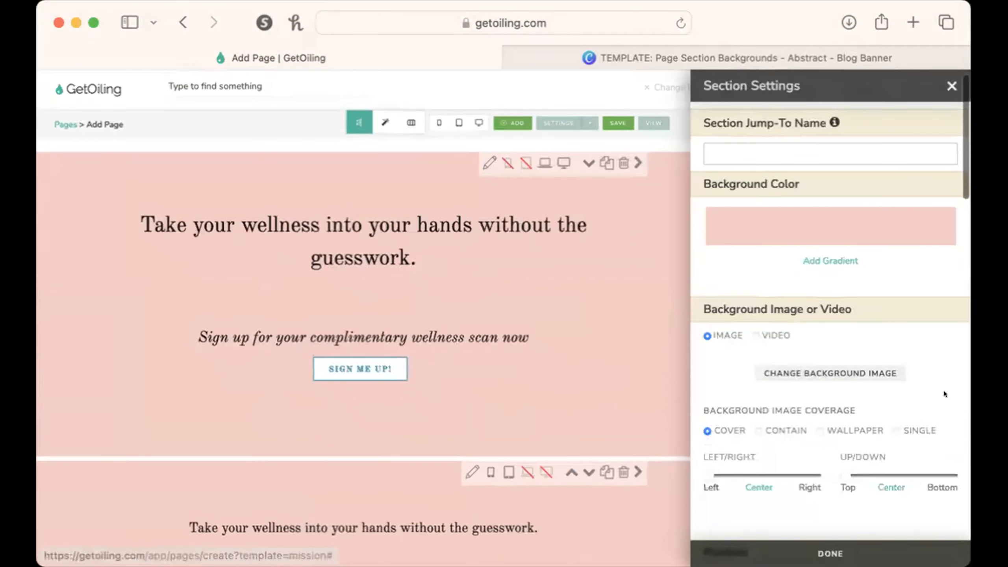
scroll(888, 351, "down", 7)
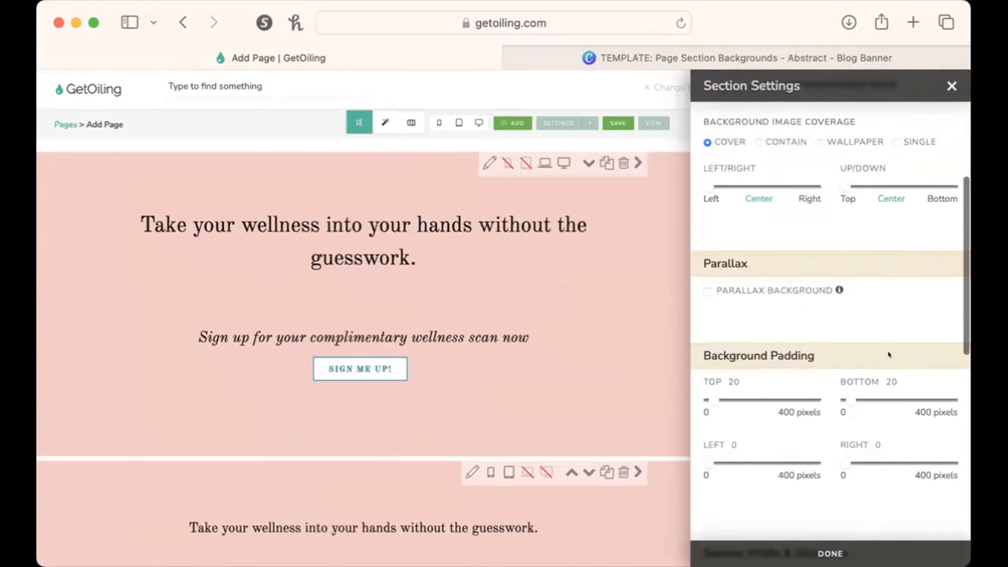
scroll(888, 351, "down", 8)
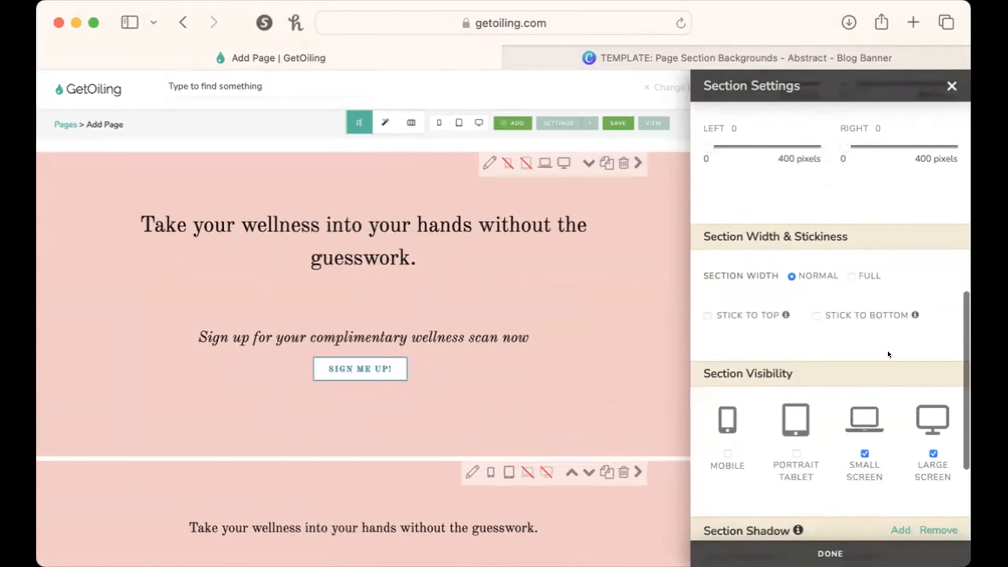
scroll(888, 351, "down", 1)
scroll(888, 351, "up", 8)
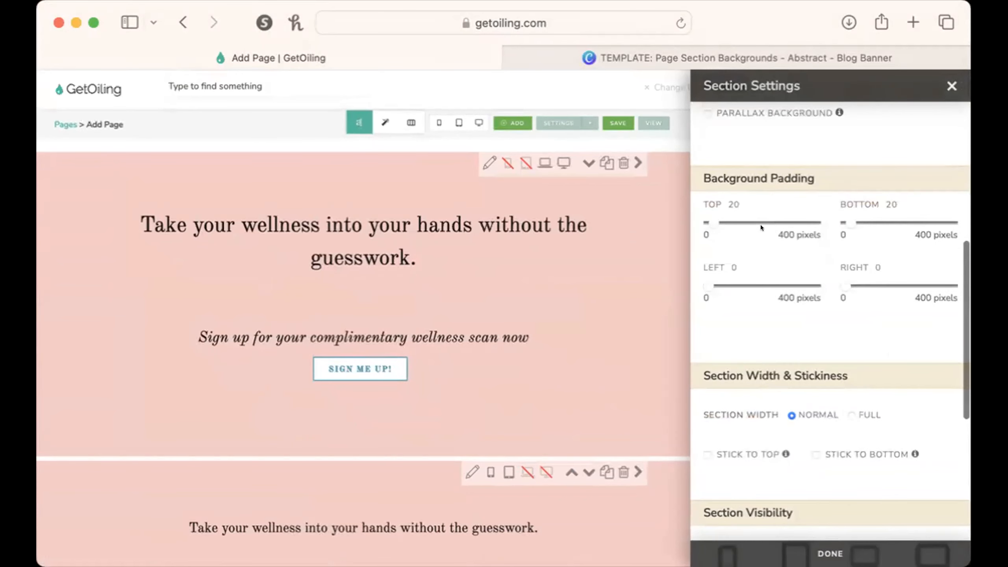
scroll(765, 307, "down", 10)
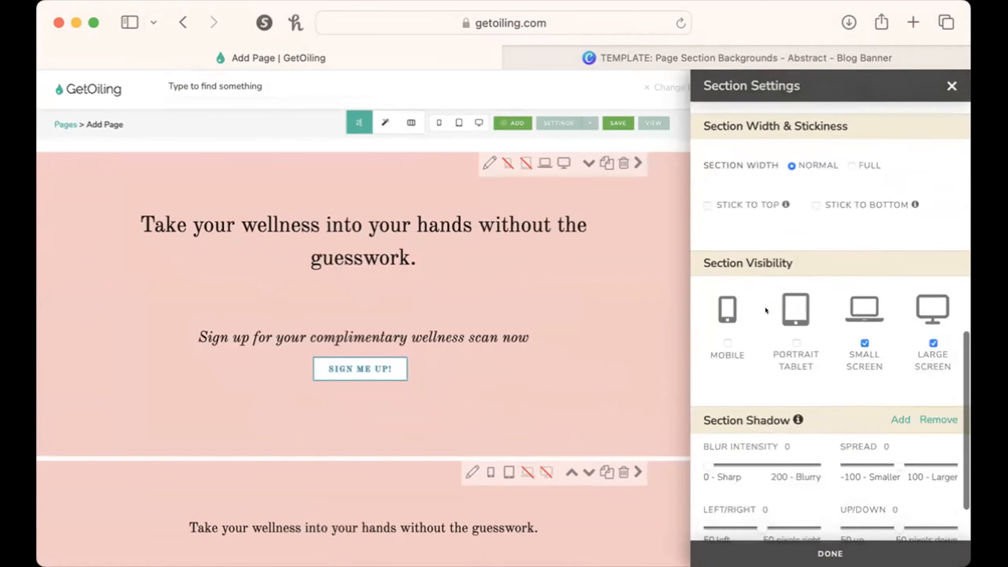
scroll(772, 342, "down", 6)
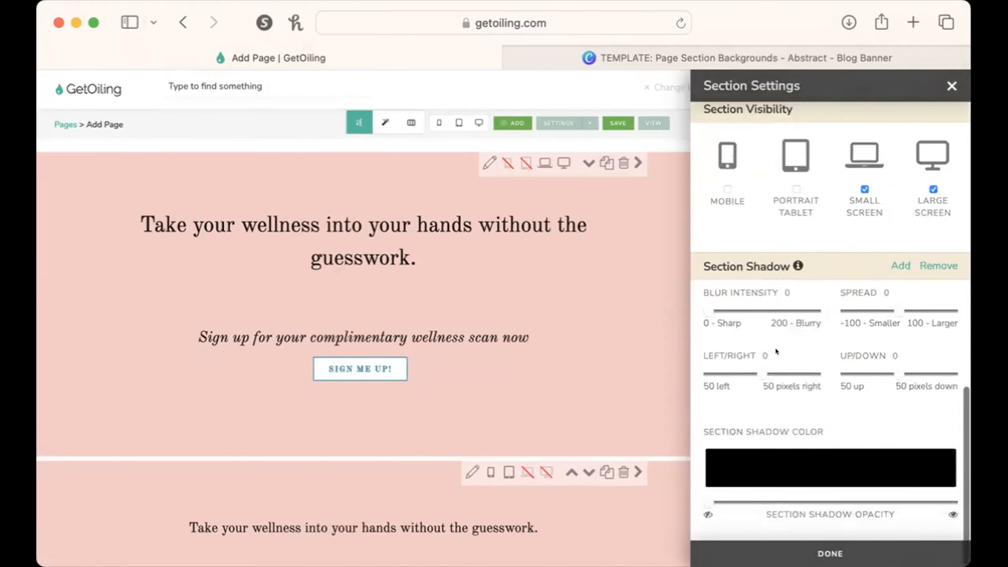
scroll(516, 424, "down", 18)
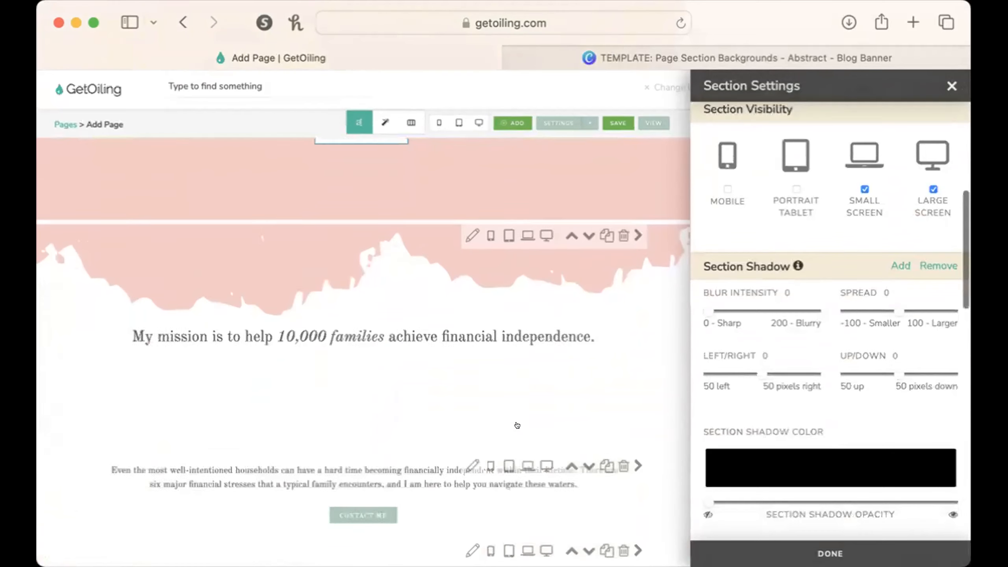
scroll(517, 425, "down", 8)
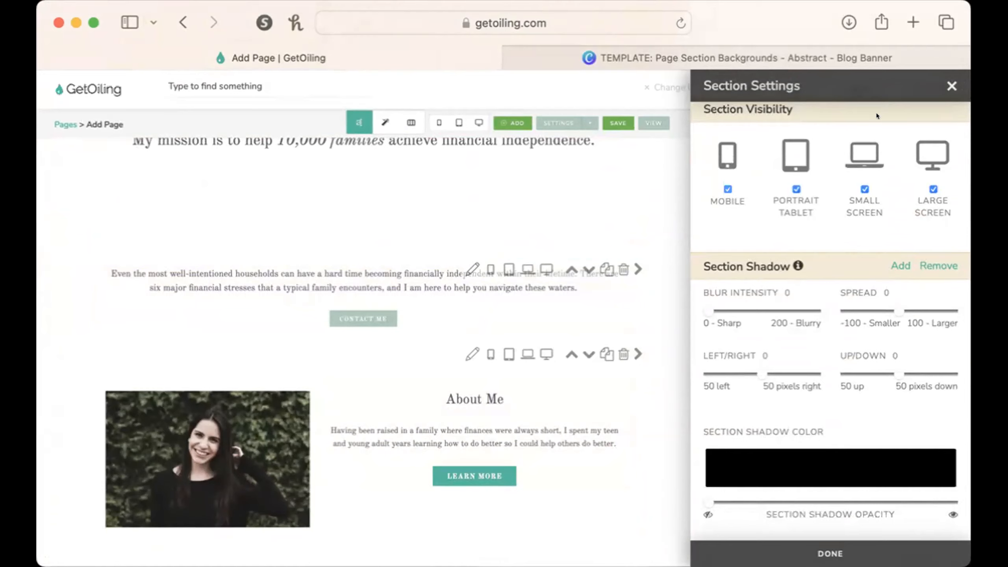
left_click(950, 85)
Add a black shadow with raised opacity and blur intensity 30 to the "Even the most well-intentioned households" section, and close its settings.
scroll(900, 313, "down", 5)
scroll(693, 299, "up", 3)
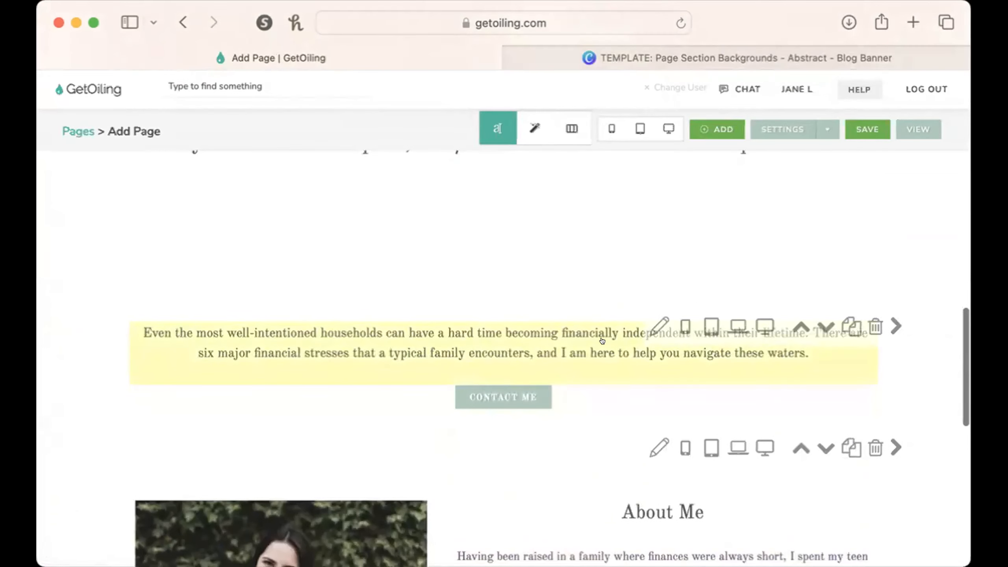
left_click(654, 323)
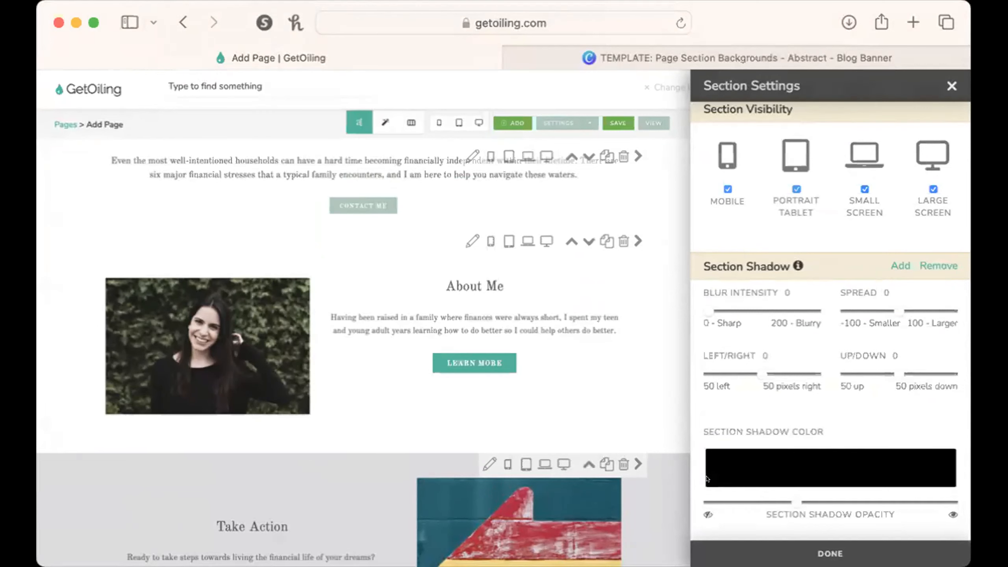
scroll(792, 476, "up", 3)
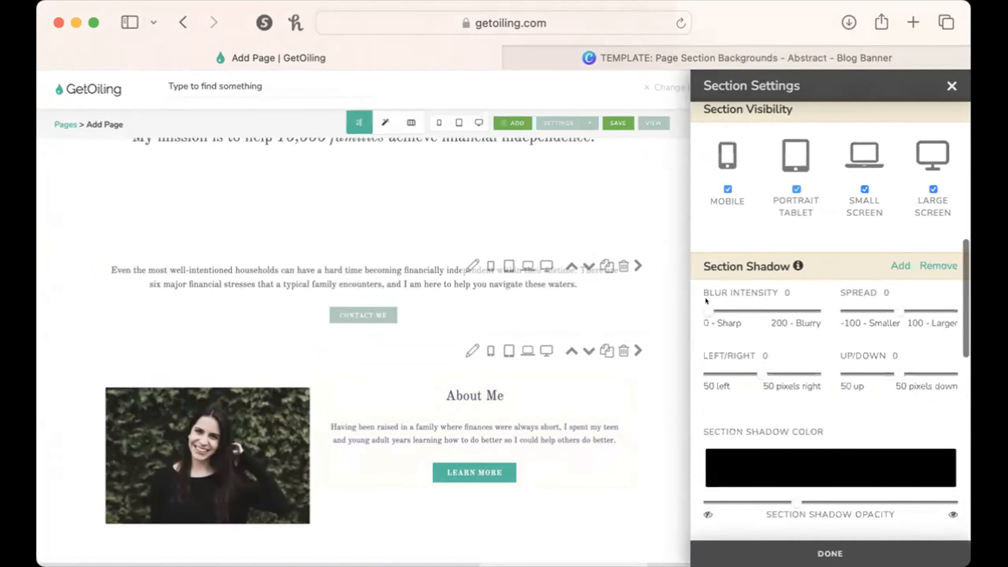
left_click_drag(706, 297, 721, 297)
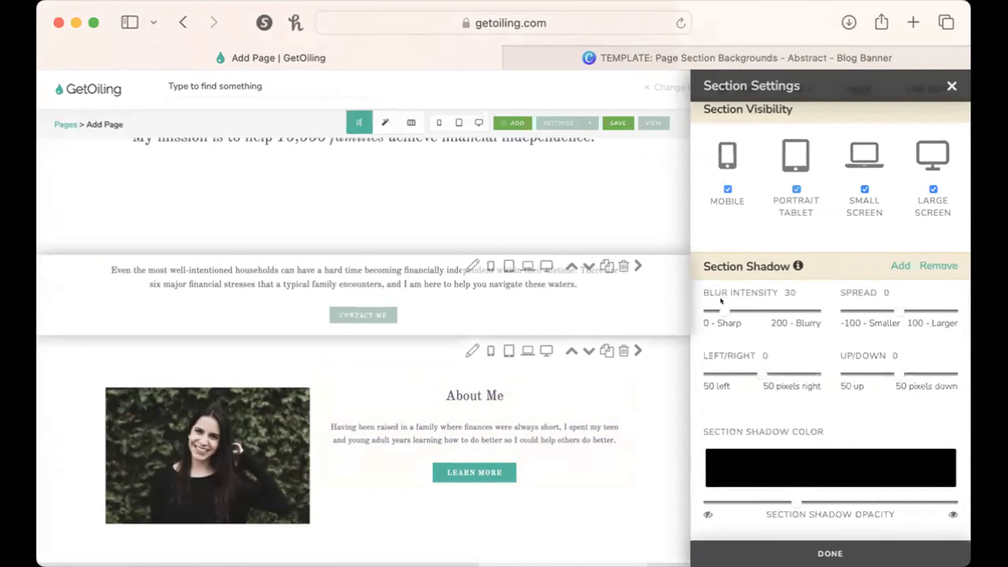
left_click(951, 86)
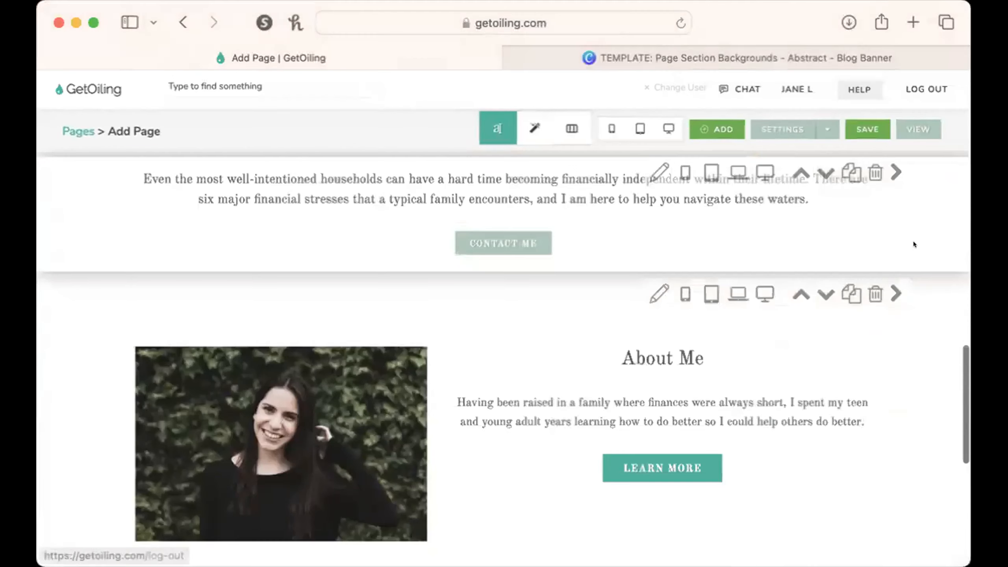
scroll(901, 270, "up", 3)
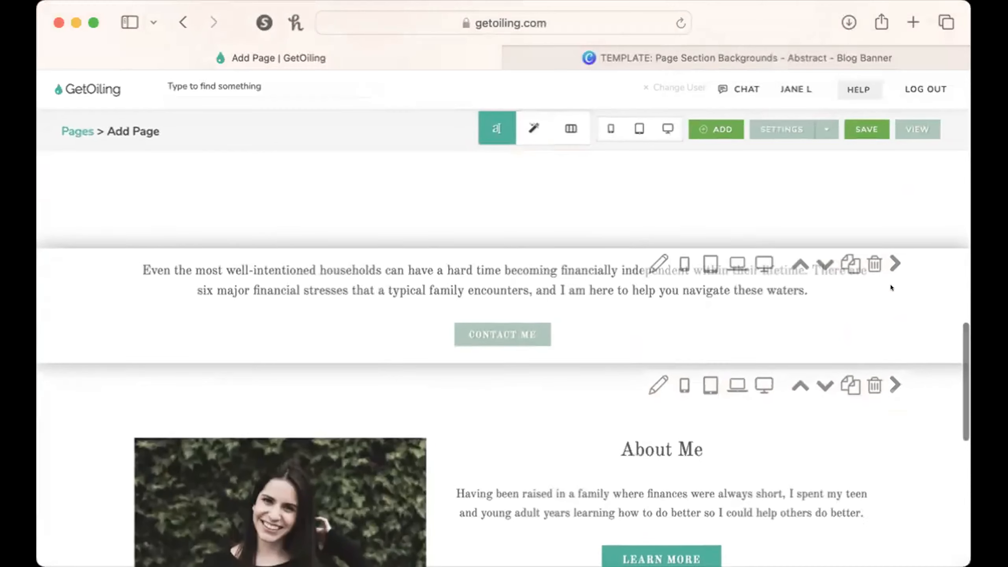
scroll(890, 284, "down", 1)
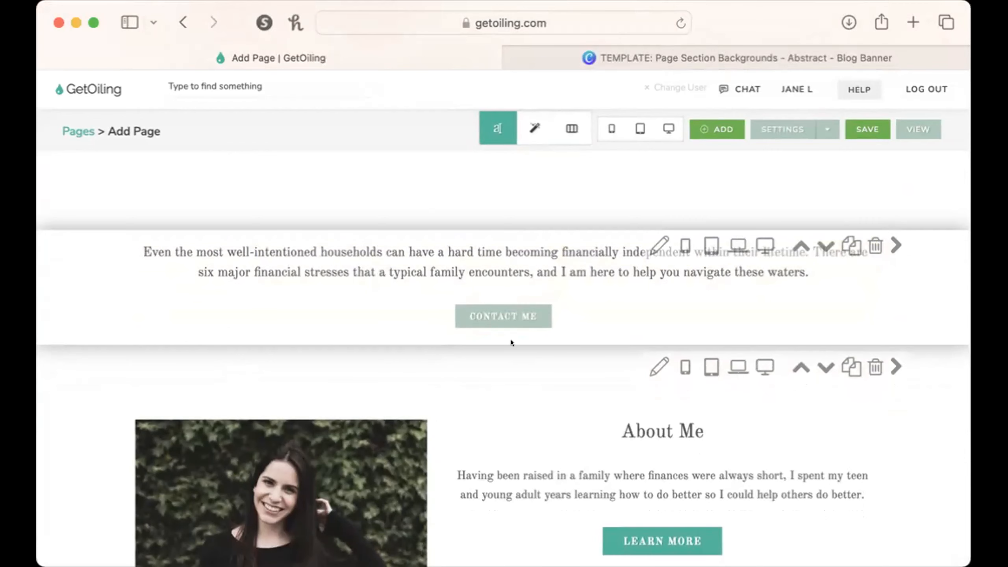
Set the shadow blur intensity of the "Even the most well-intentioned households" section to 0 and close its settings.
left_click(659, 245)
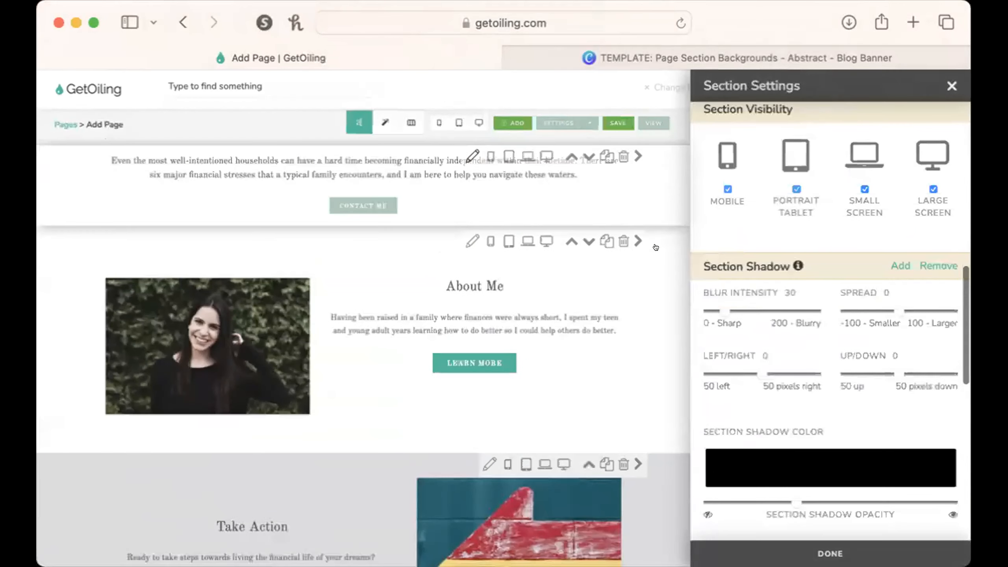
left_click_drag(722, 306, 652, 308)
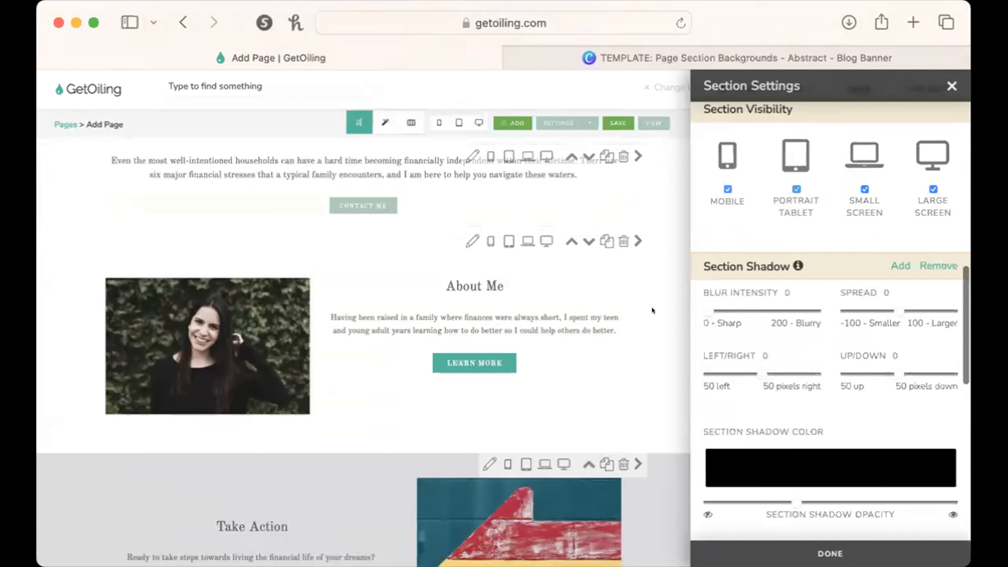
left_click(952, 86)
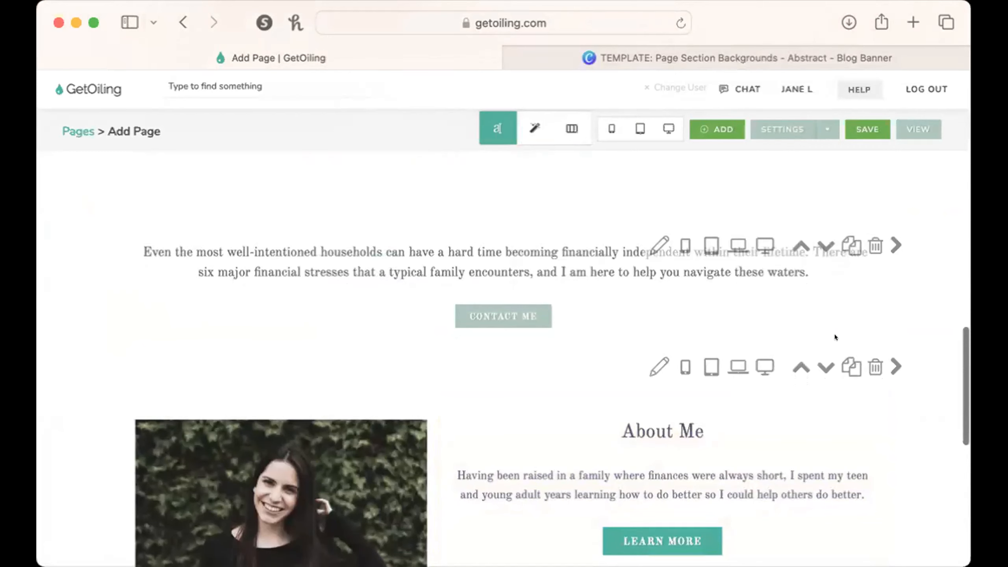
Switch to style editing, check the same section's shadow with blur intensity at 0, and close its settings.
scroll(834, 337, "up", 10)
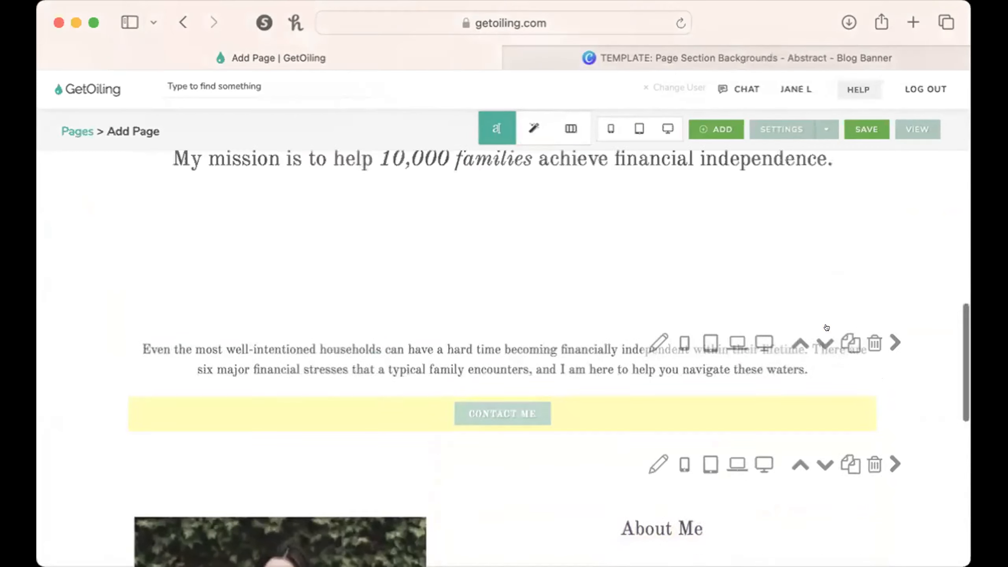
scroll(827, 328, "down", 4)
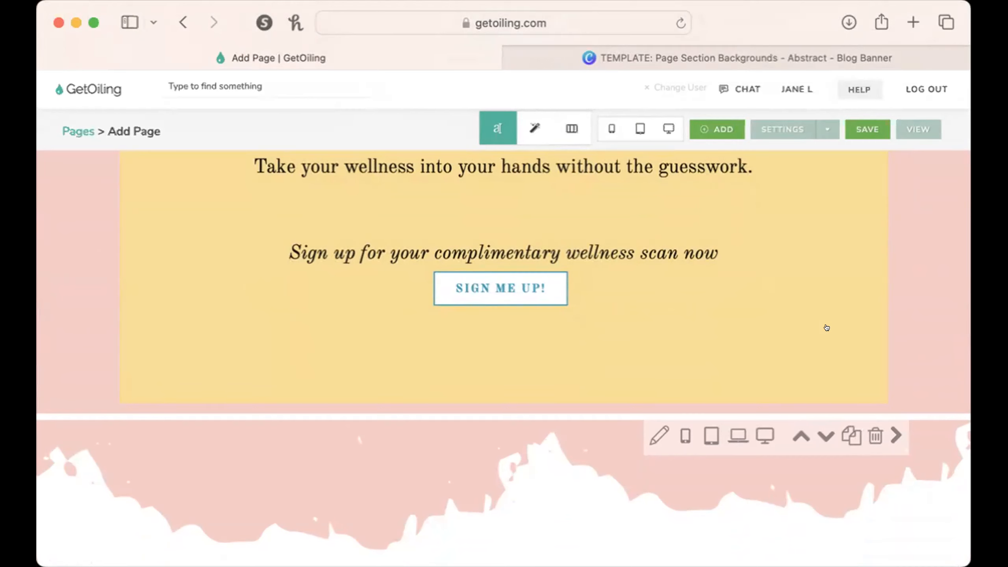
scroll(826, 327, "down", 2)
scroll(622, 435, "down", 10)
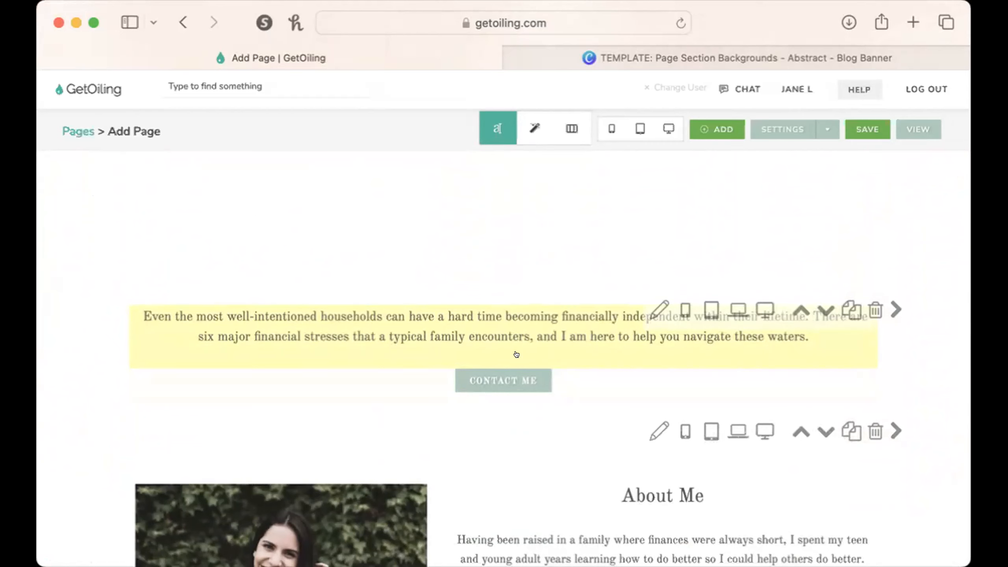
left_click(530, 121)
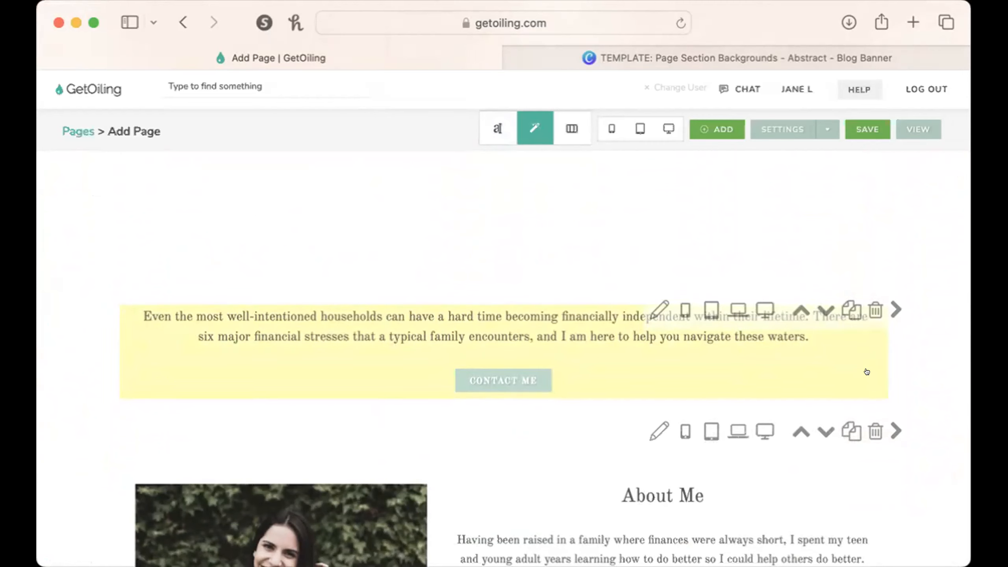
left_click(651, 303)
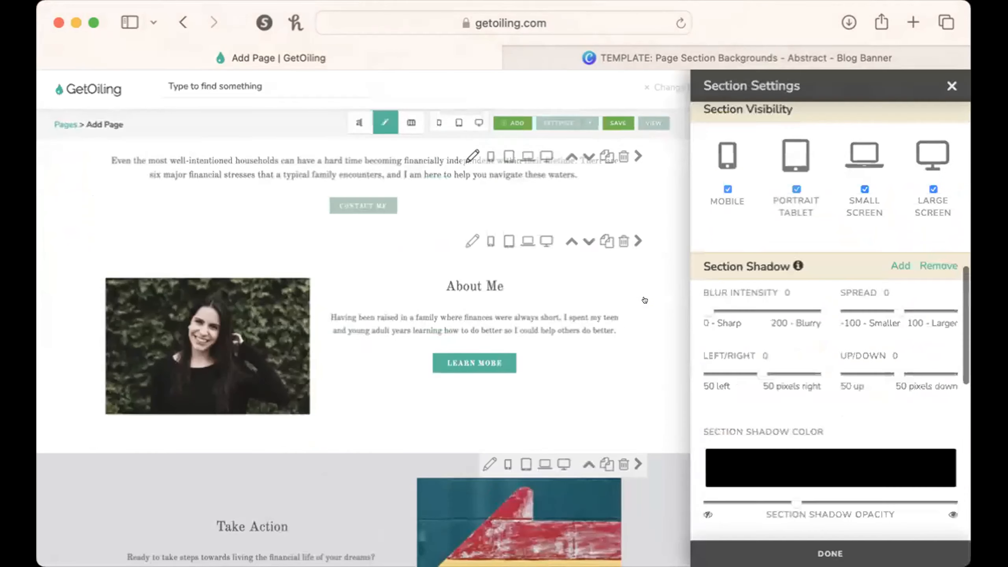
left_click_drag(706, 307, 682, 297)
scroll(636, 265, "up", 3)
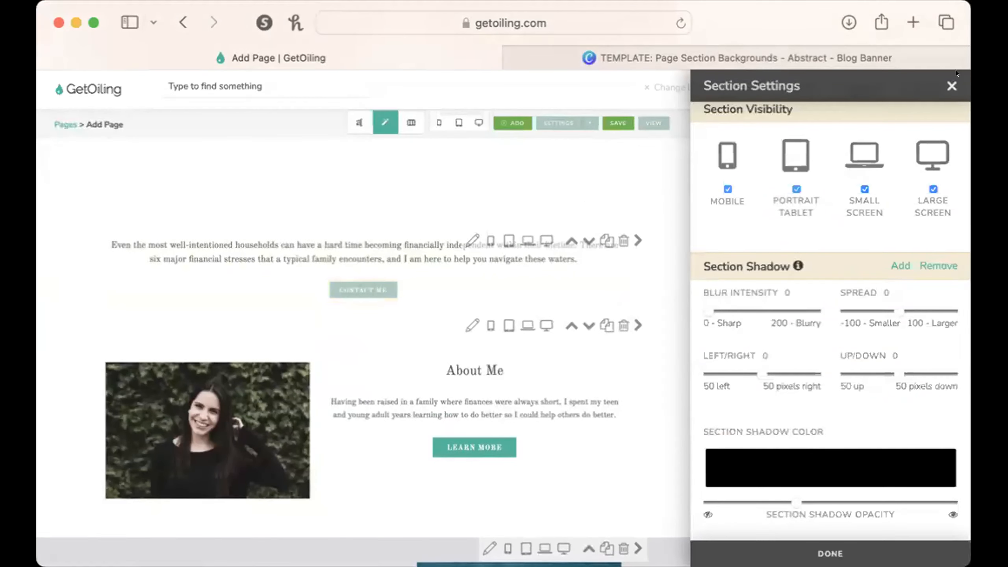
left_click(952, 86)
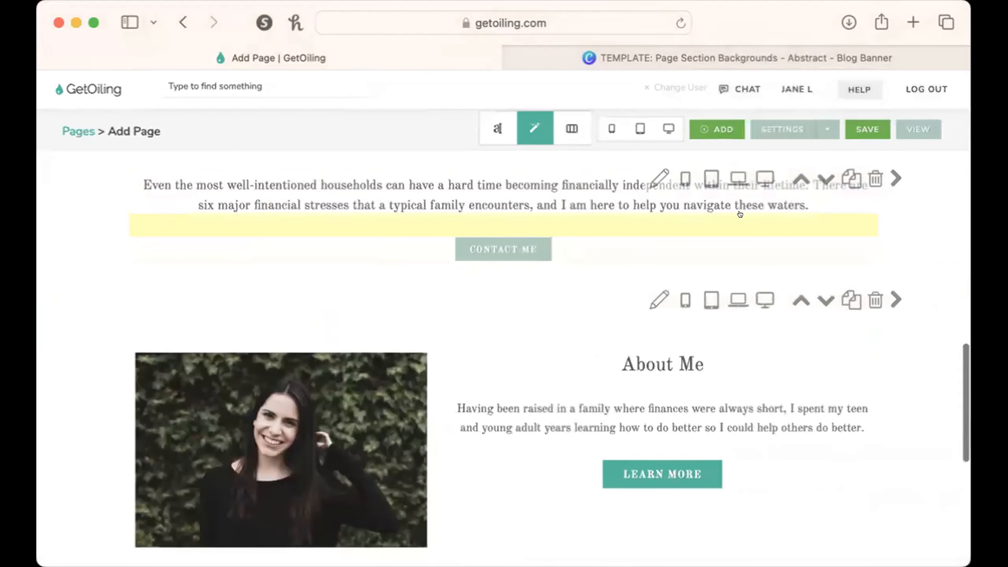
Raise the black drop shadow's opacity to about a fifth on the content box around the "Even the most well-intentioned households" text, with blur intensity 0.
scroll(740, 215, "up", 1)
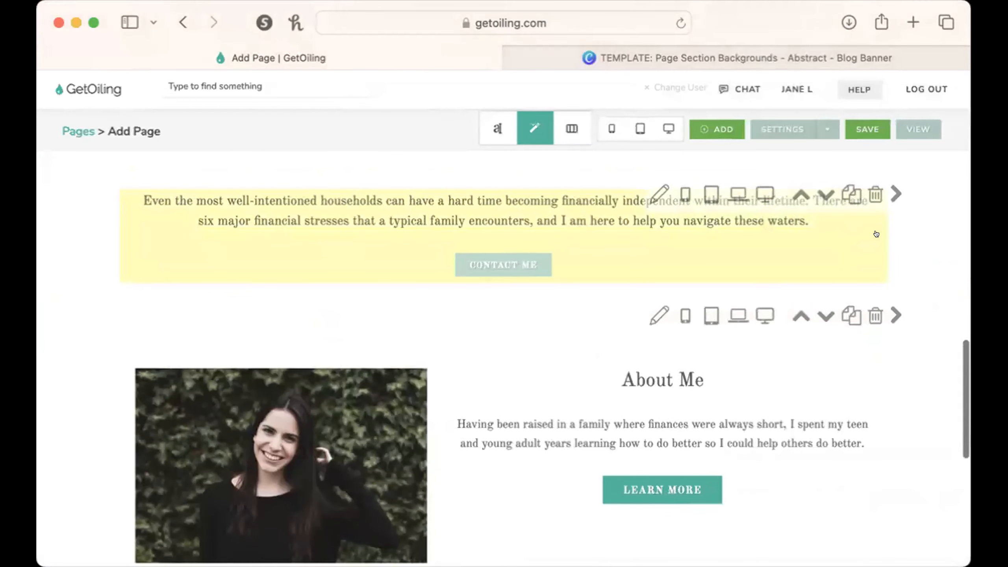
left_click(868, 234)
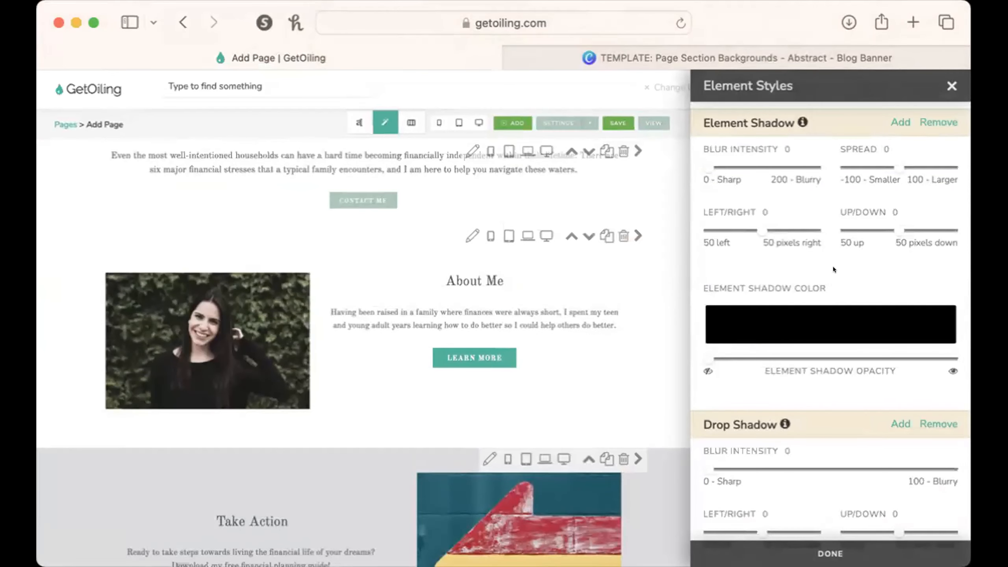
scroll(858, 324, "up", 5)
scroll(858, 324, "down", 10)
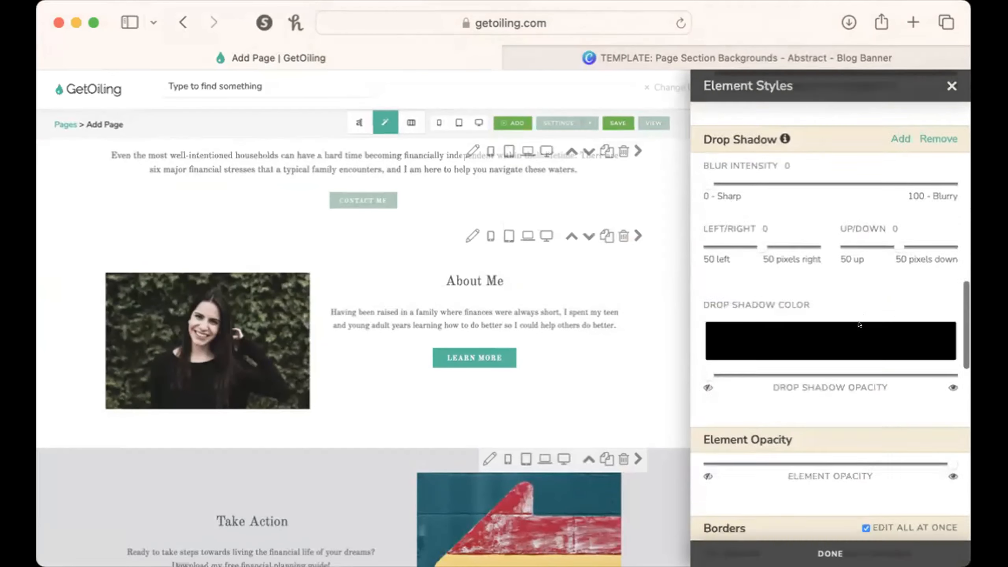
scroll(858, 321, "up", 2)
scroll(595, 315, "up", 2)
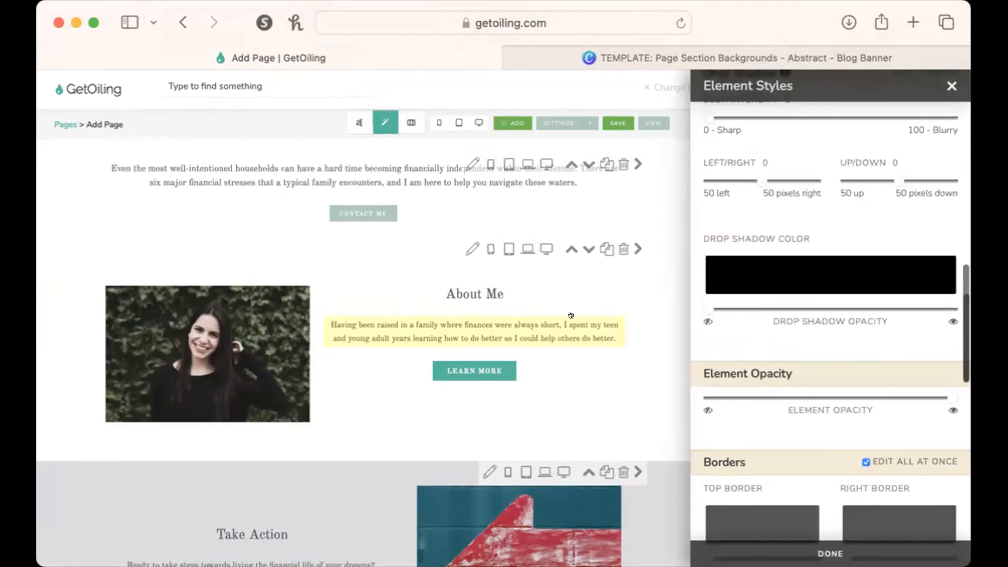
scroll(680, 323, "up", 3)
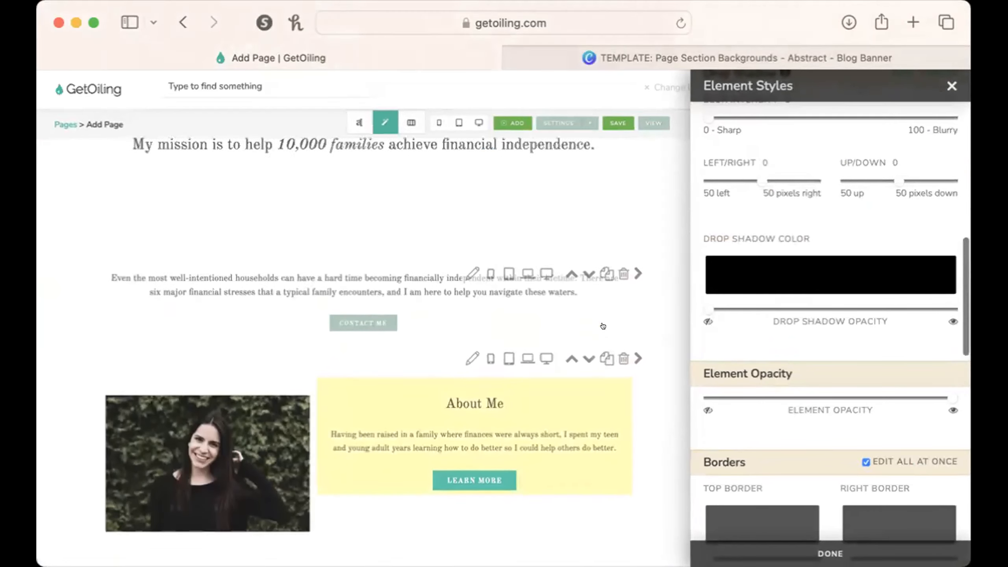
scroll(775, 328, "up", 4)
scroll(775, 328, "down", 1)
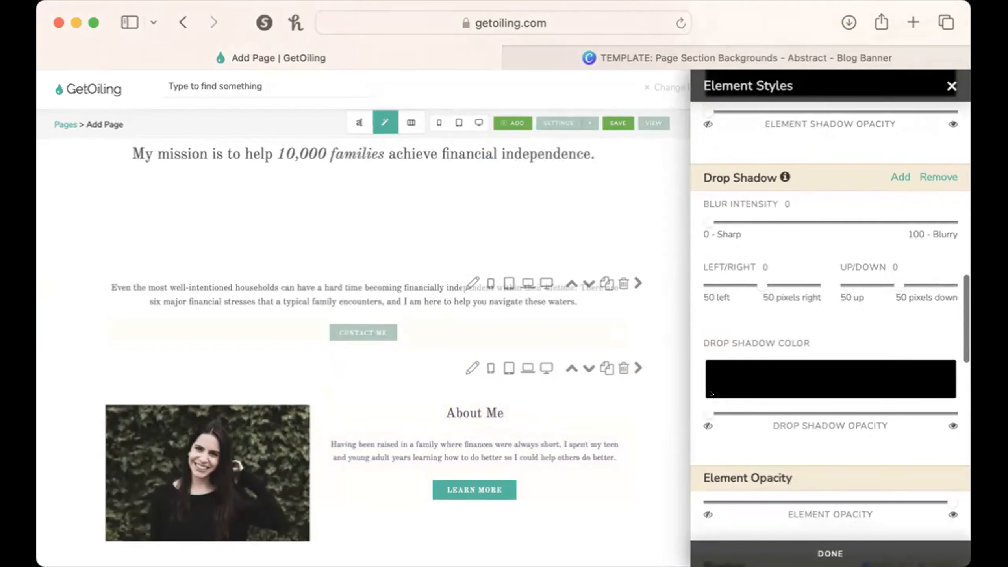
left_click_drag(709, 413, 753, 408)
left_click_drag(706, 216, 678, 214)
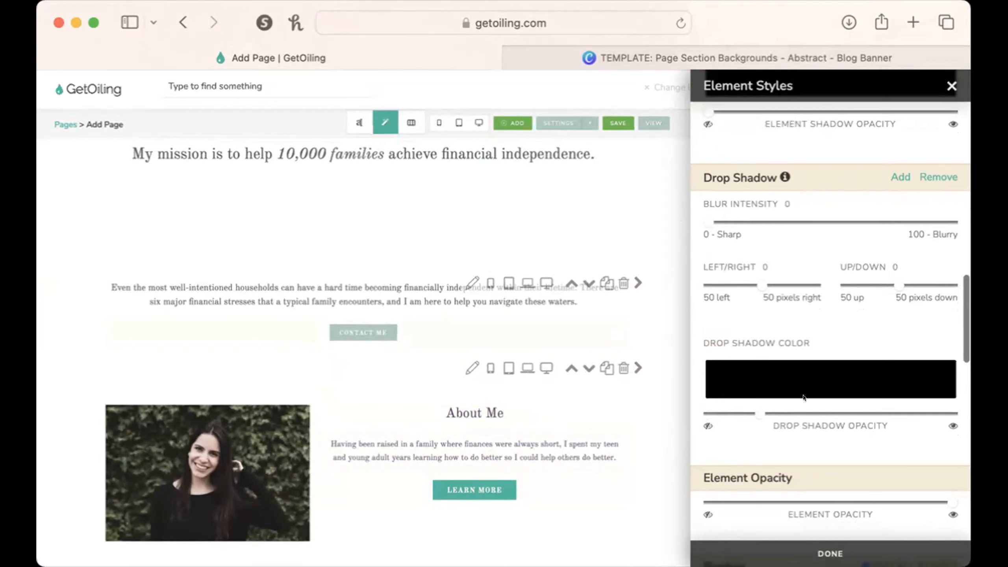
Review the content box's other element styles, raise its drop shadow opacity slightly further, and close the styles.
scroll(803, 395, "down", 3)
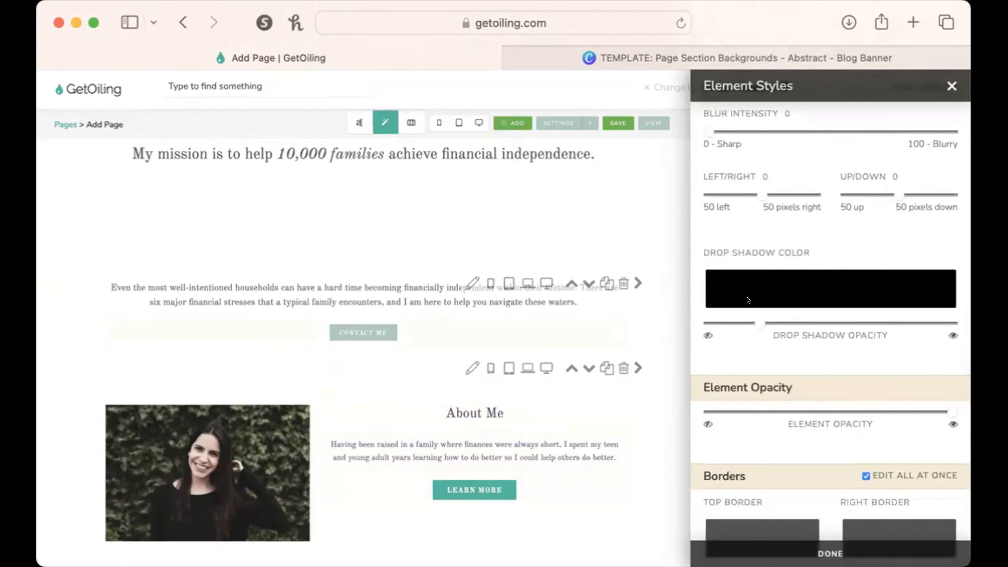
scroll(746, 297, "up", 3)
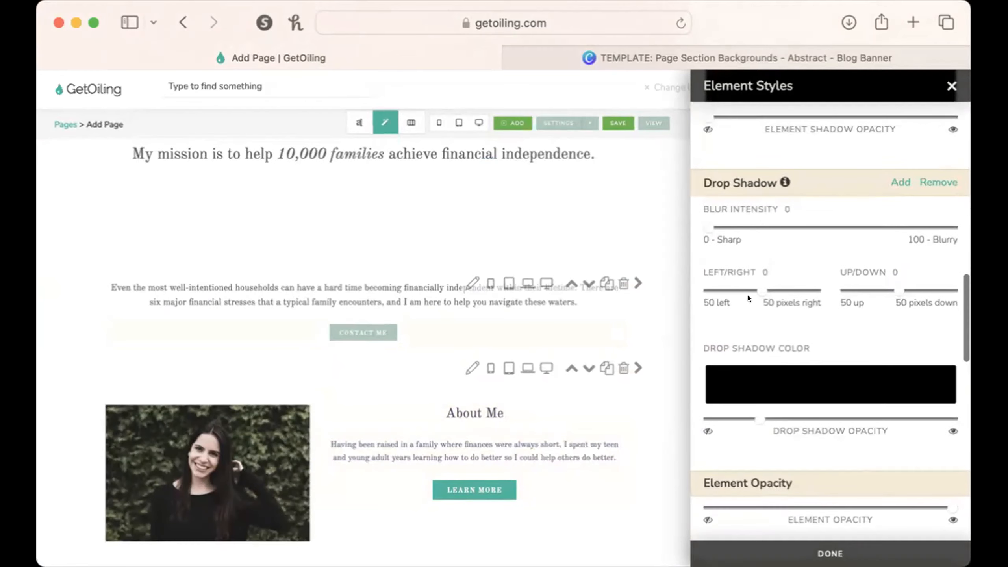
scroll(748, 298, "down", 3)
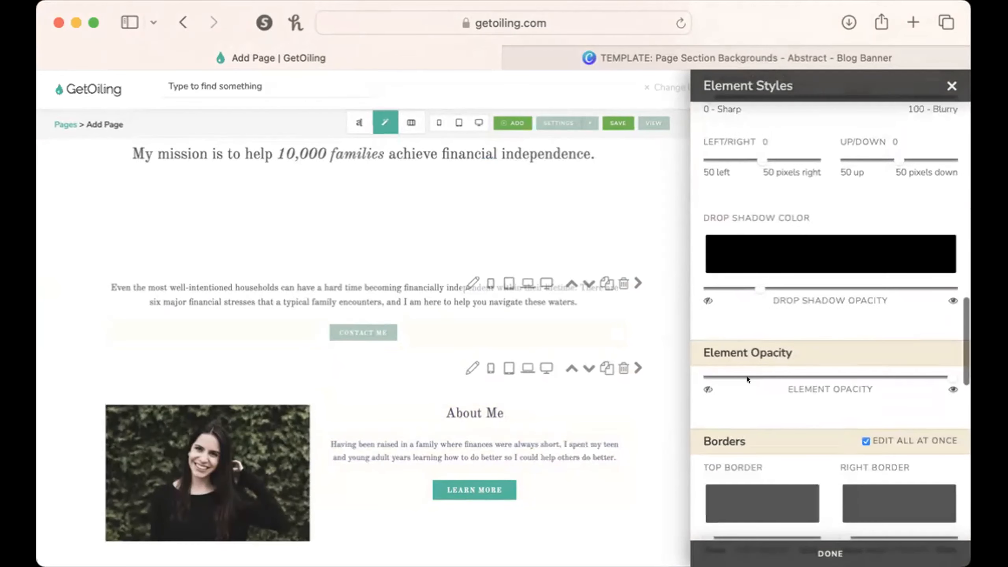
scroll(779, 390, "down", 10)
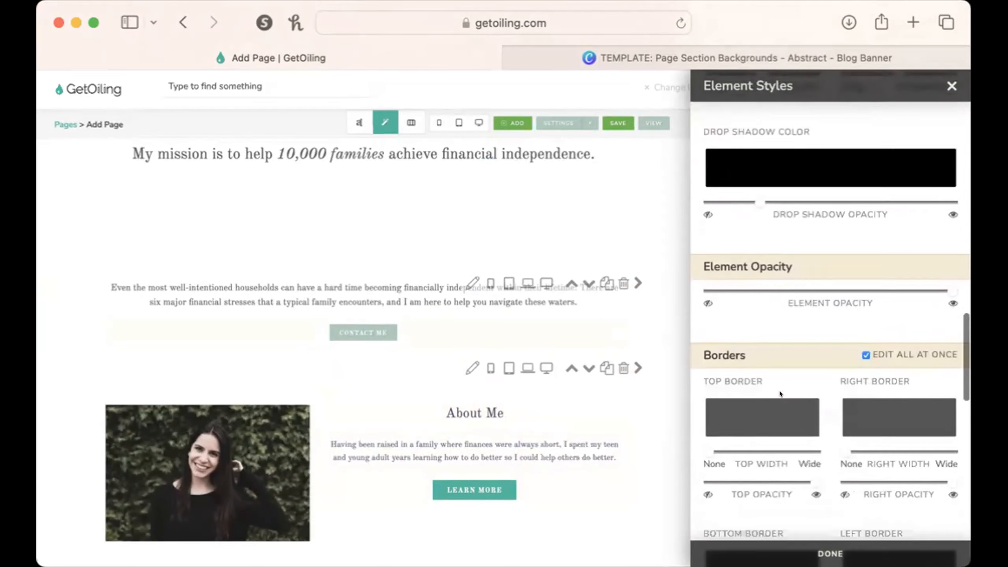
scroll(780, 390, "down", 3)
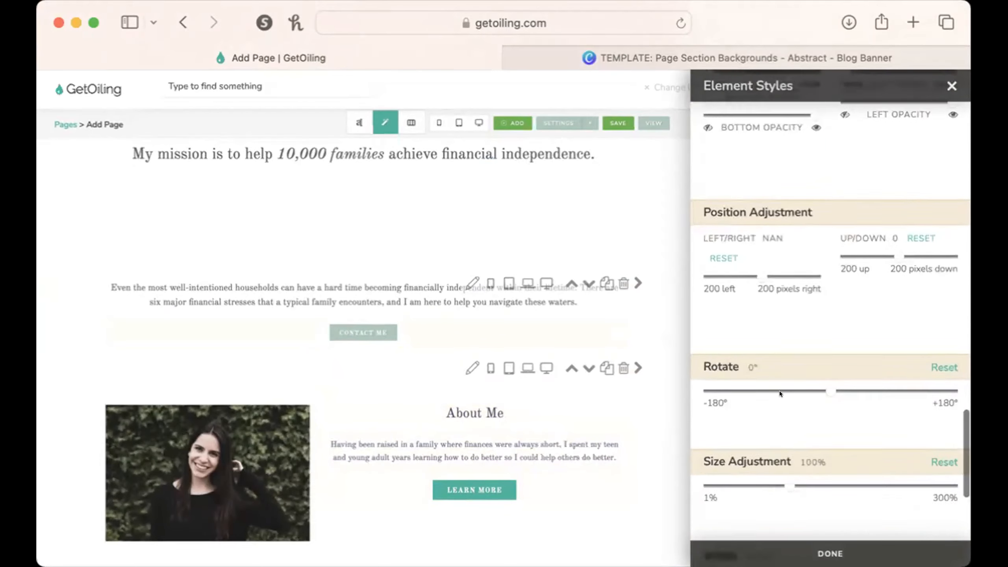
scroll(780, 391, "up", 15)
left_click_drag(752, 324, 765, 327)
left_click_drag(752, 203, 761, 202)
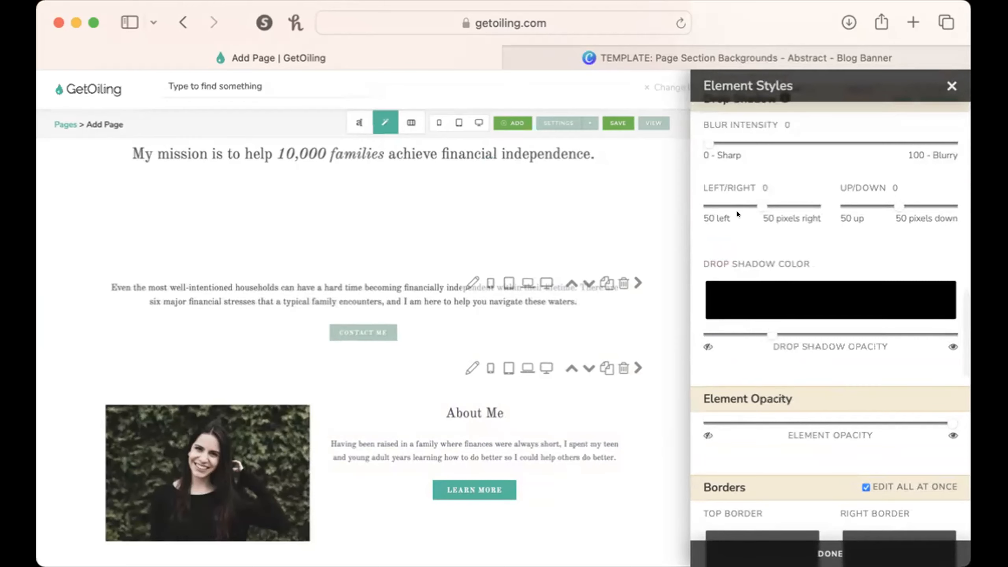
left_click(951, 85)
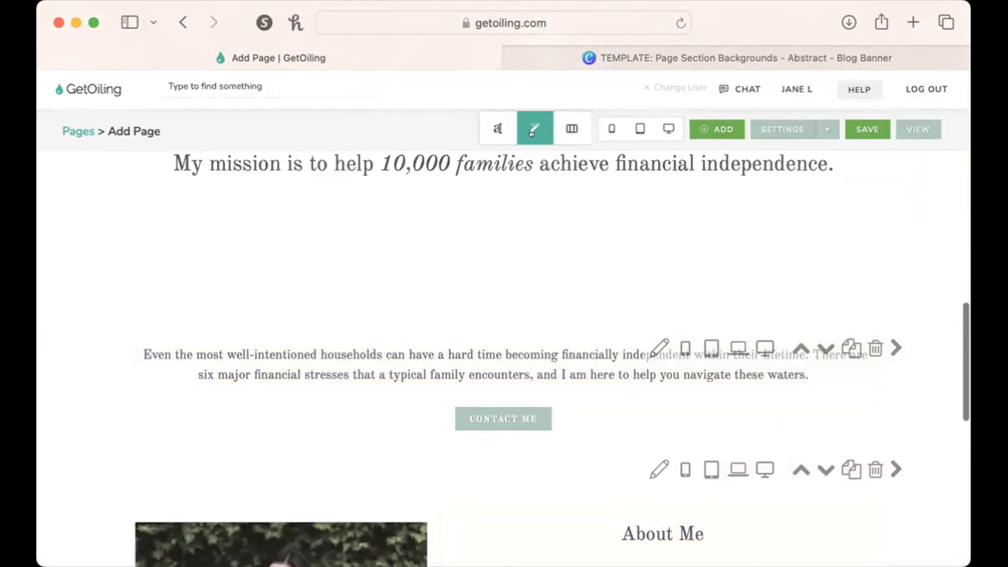
Give the content box around the "Even the most well-intentioned households" text a fully opaque white background.
left_click(530, 131)
left_click(123, 403)
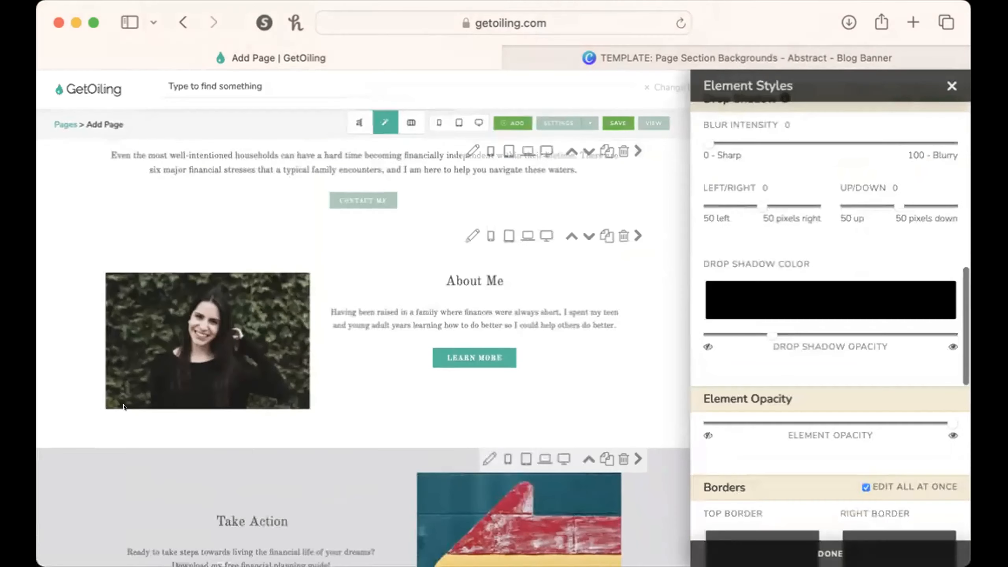
scroll(847, 159, "up", 10)
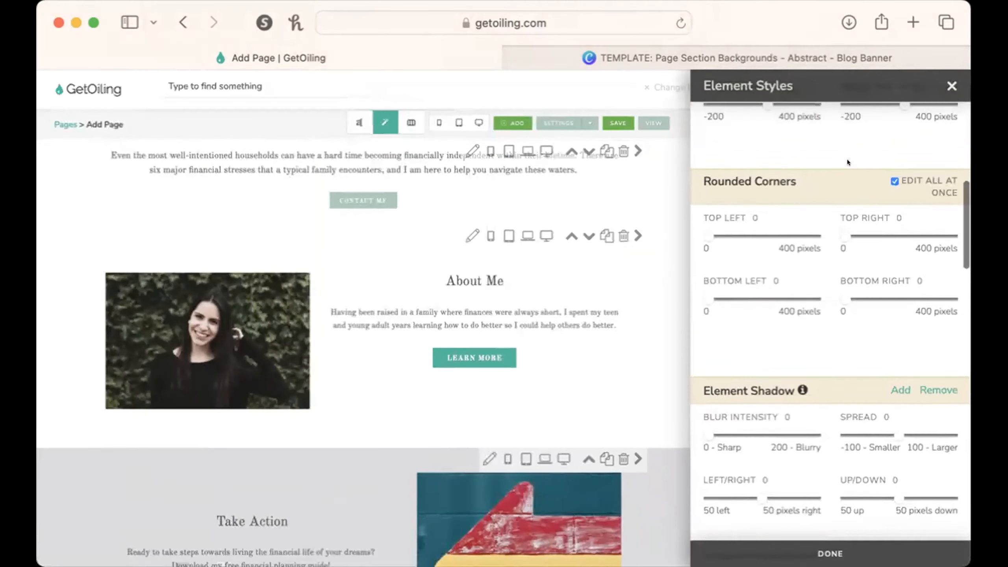
scroll(848, 159, "up", 1)
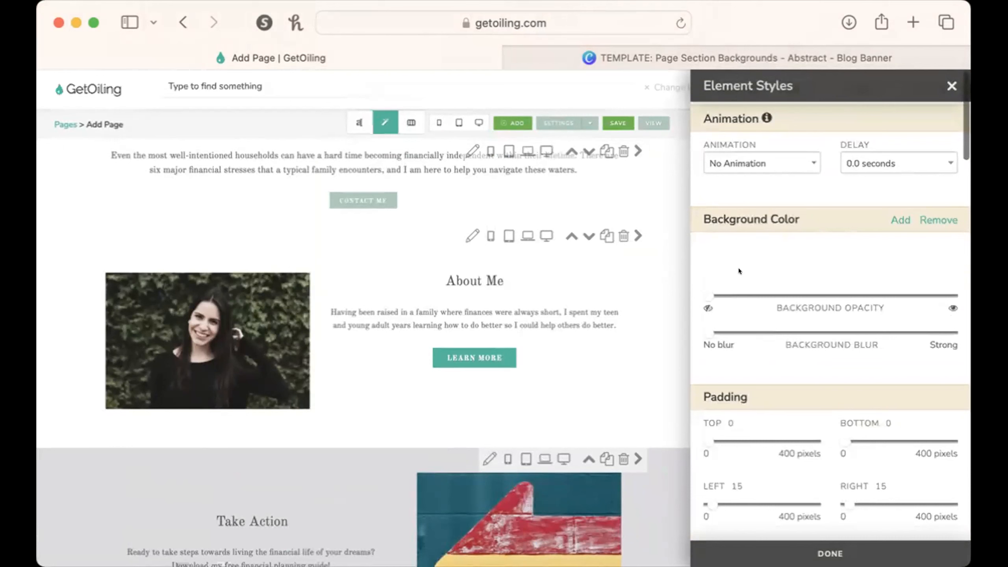
left_click_drag(708, 294, 950, 295)
Set the background color of the "Even the most well-intentioned households" section to cream F2EBD6 and close the color picker.
scroll(464, 256, "up", 2)
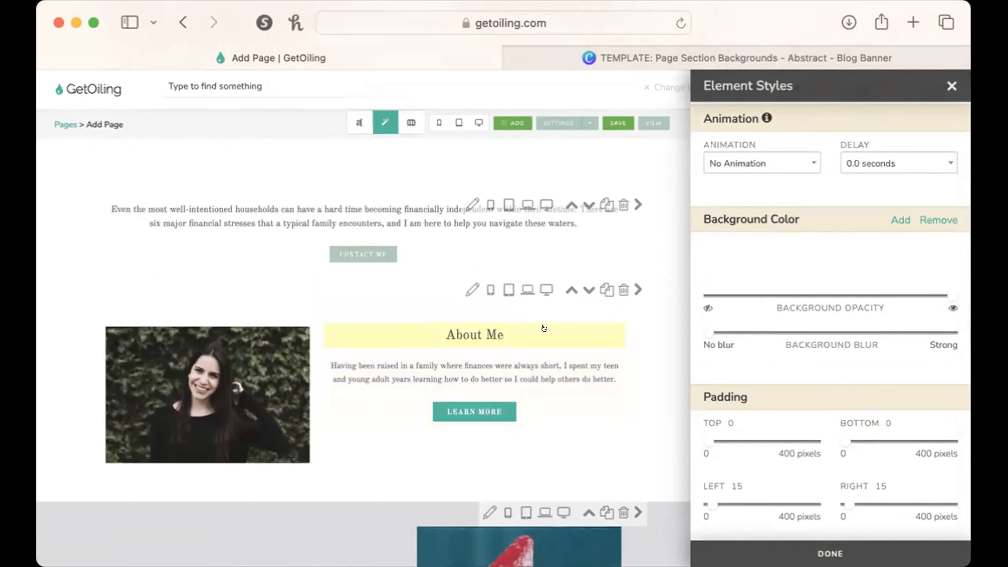
left_click(471, 205)
left_click(844, 224)
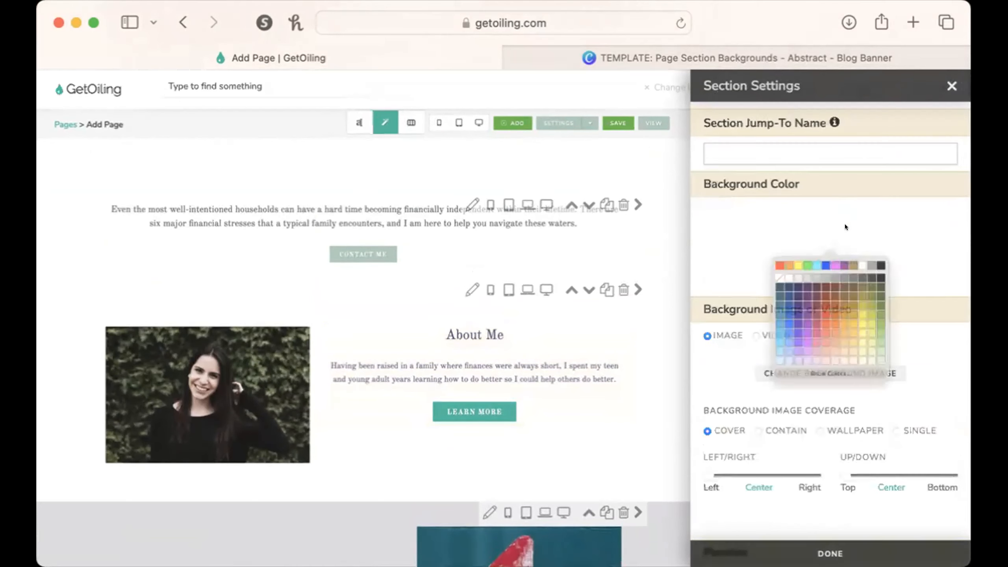
left_click(807, 408)
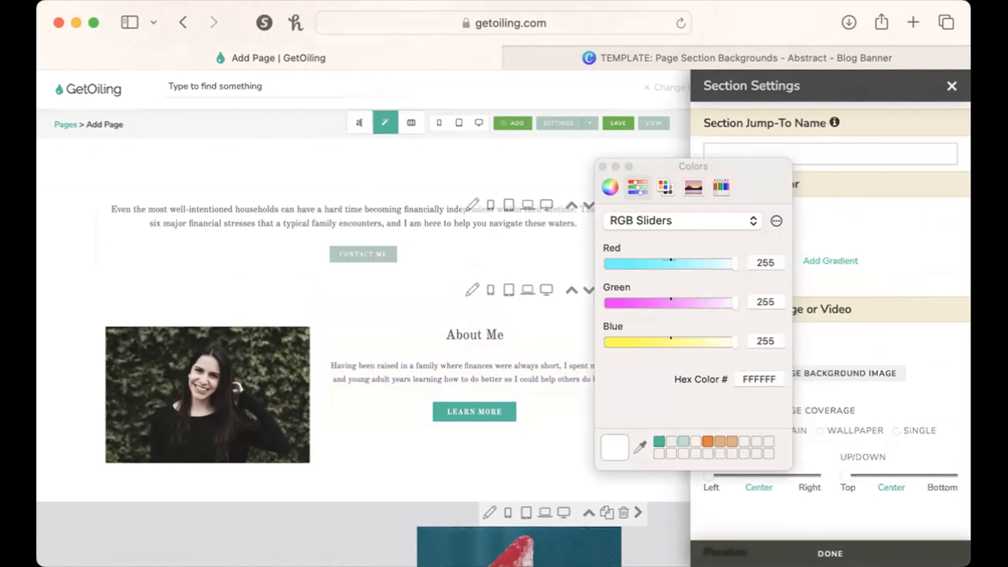
left_click(875, 299)
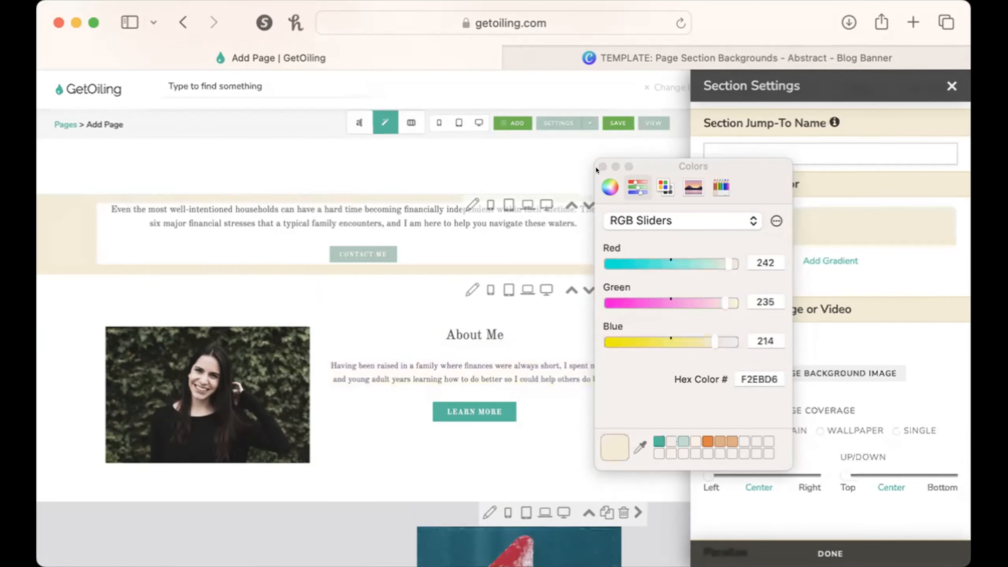
left_click(601, 167)
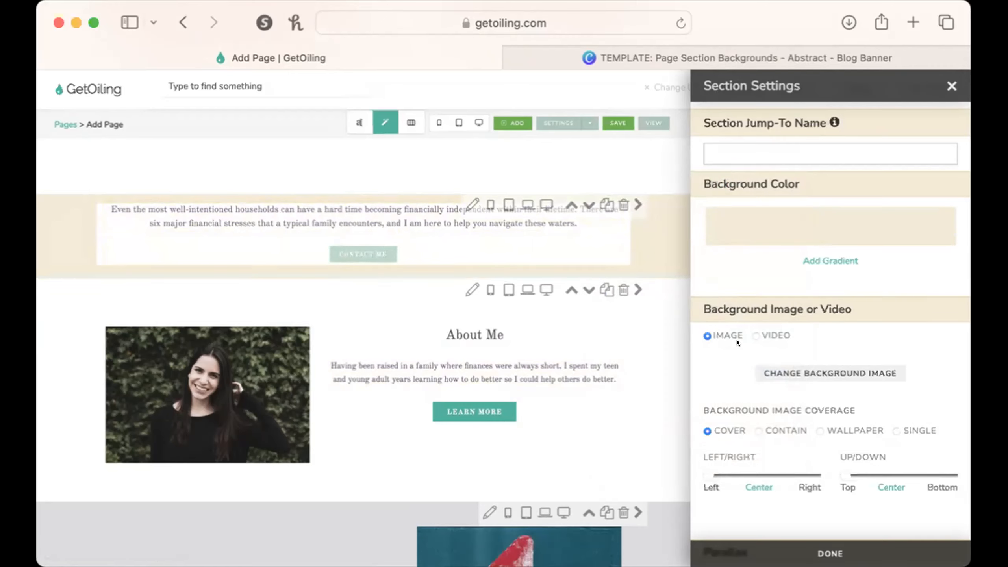
Set the top background padding of the cream section to 21 pixels.
scroll(736, 376, "down", 10)
scroll(767, 373, "up", 10)
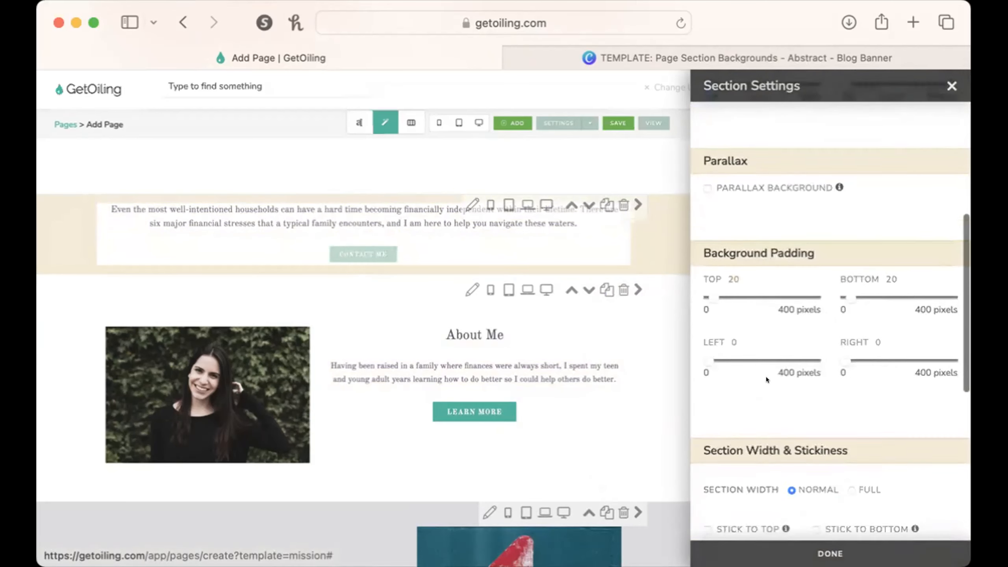
scroll(768, 374, "down", 5)
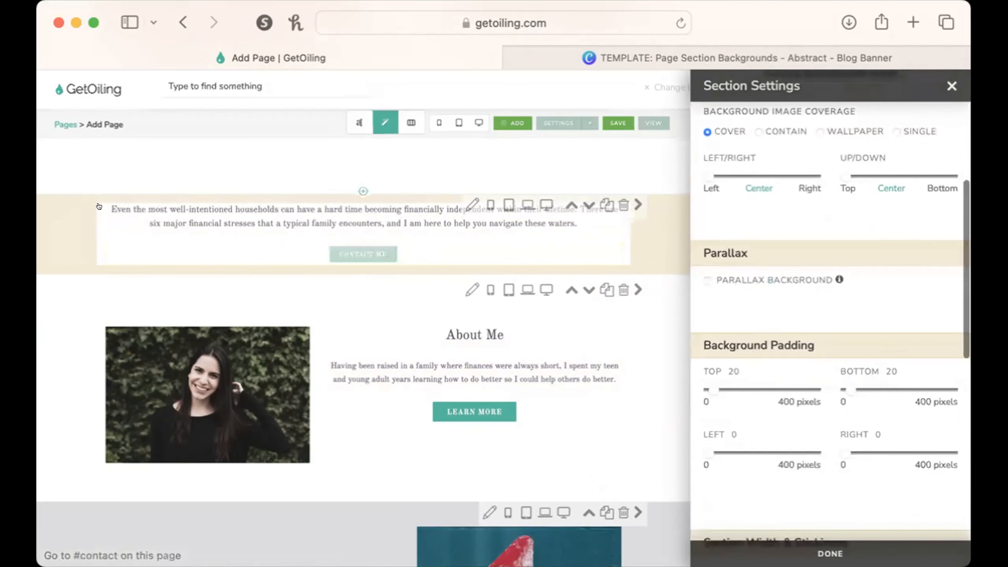
left_click_drag(708, 380, 708, 379)
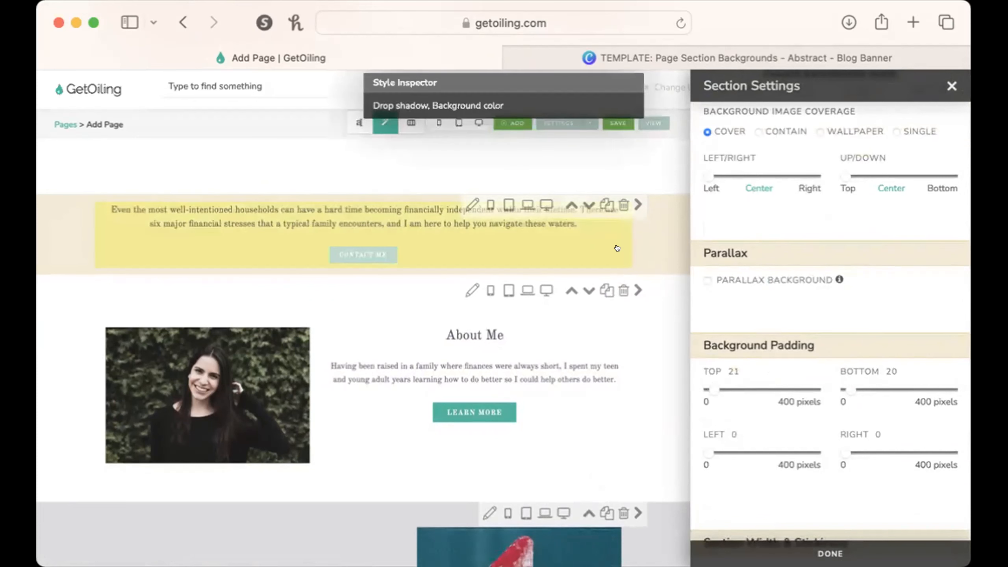
Set the padding of the "Even the most well-intentioned households" content box to 34 pixels on top and 23 pixels at the bottom.
left_click(617, 248)
scroll(760, 447, "down", 2)
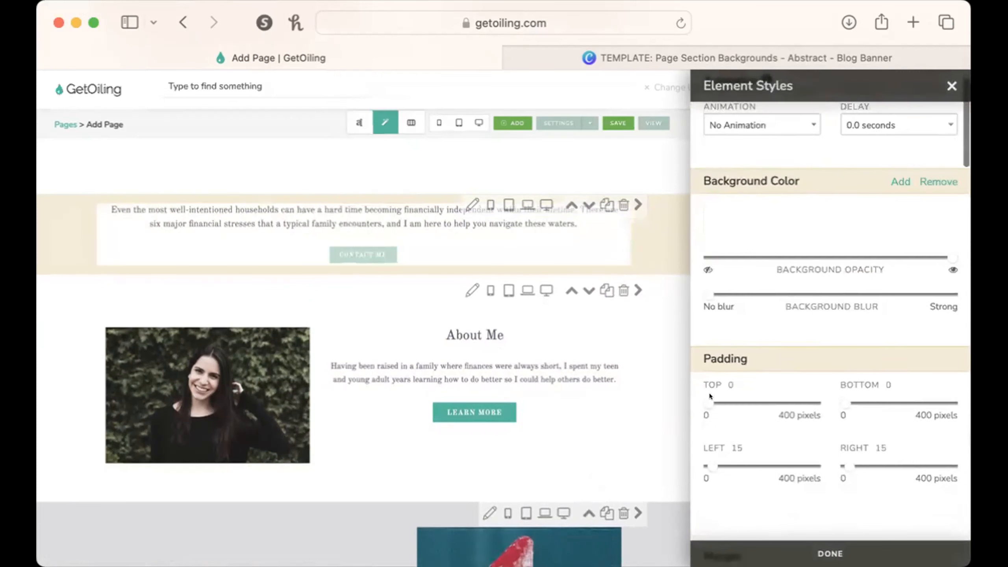
left_click_drag(705, 394, 708, 393)
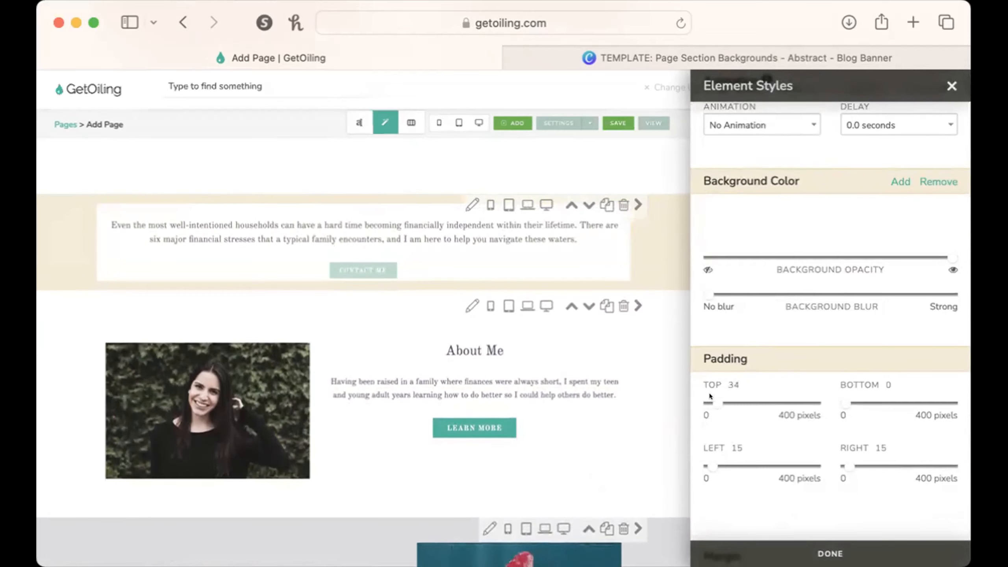
left_click_drag(845, 404, 846, 396)
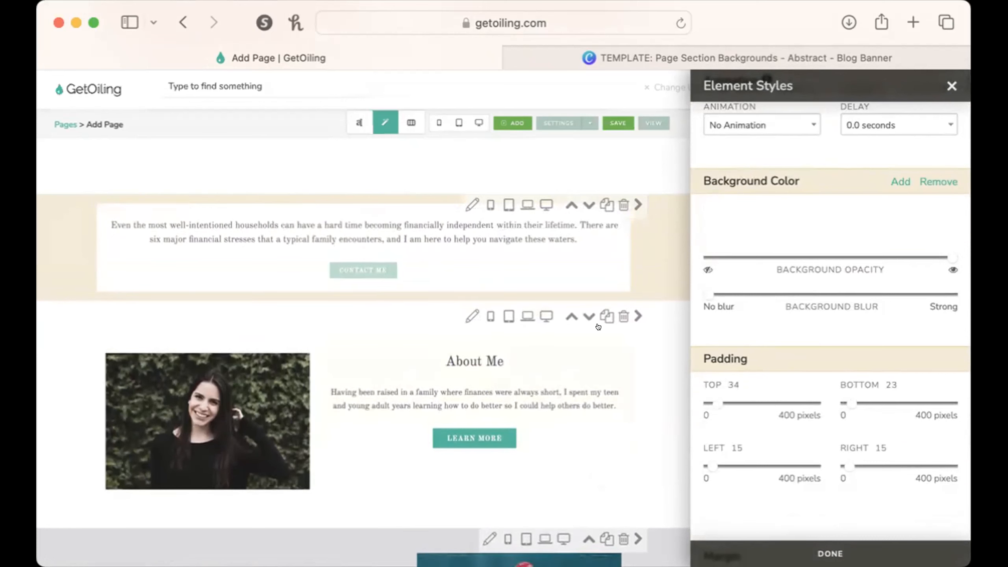
Give the content box a black element shadow with blur intensity 84, spread 64 and a low opacity.
scroll(765, 394, "up", 2)
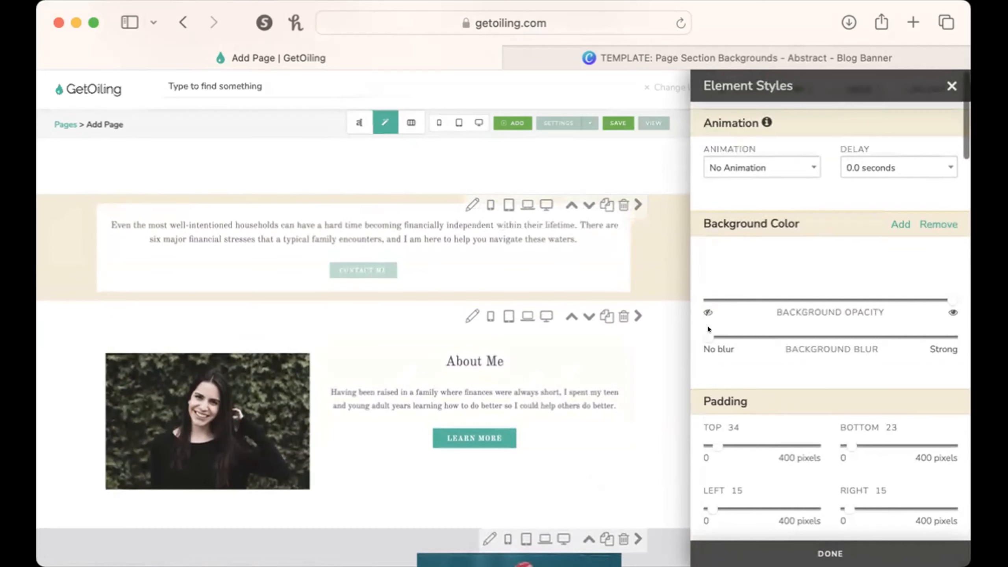
scroll(808, 365, "down", 15)
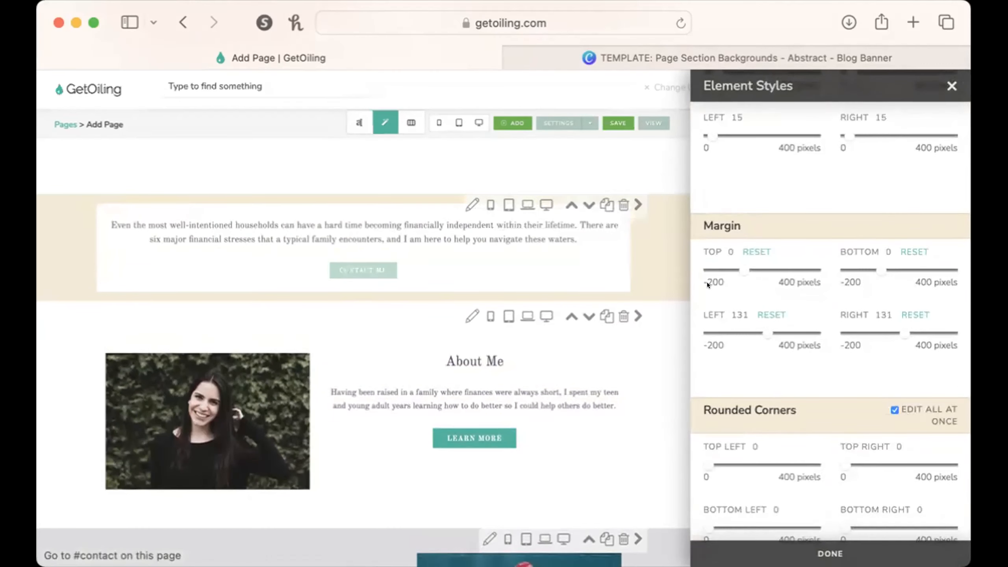
scroll(844, 377, "down", 3)
scroll(844, 377, "down", 4)
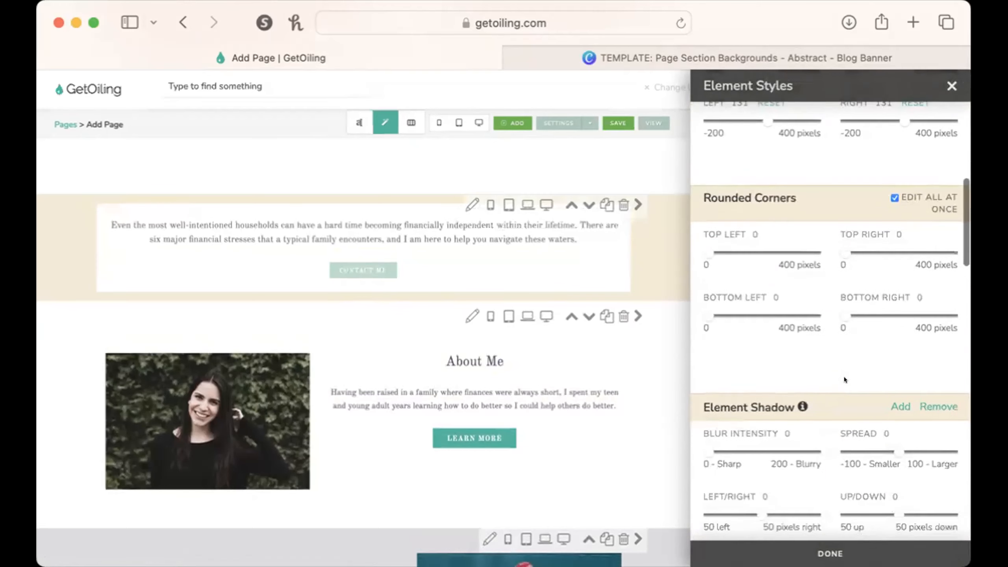
scroll(844, 376, "down", 1)
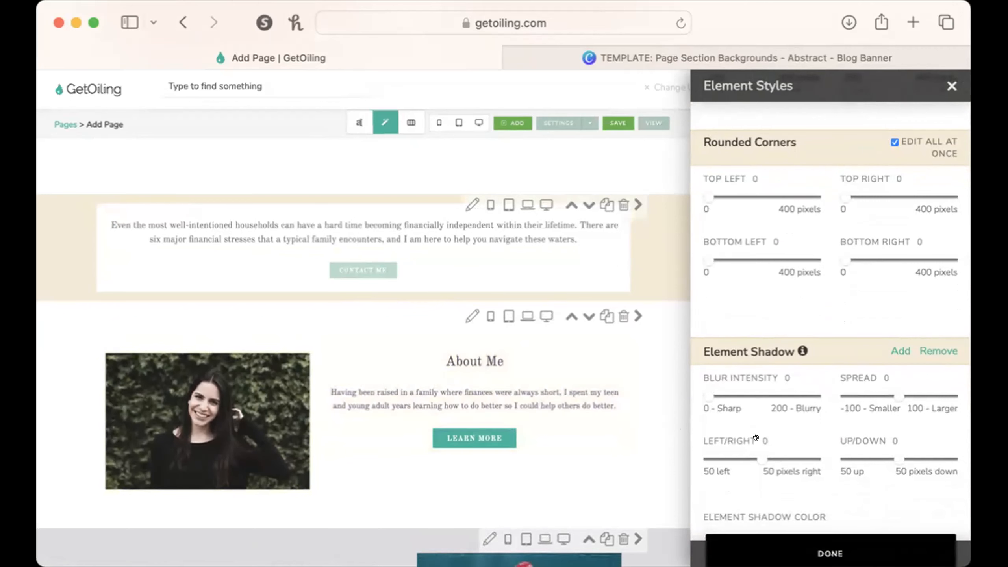
scroll(758, 437, "down", 1)
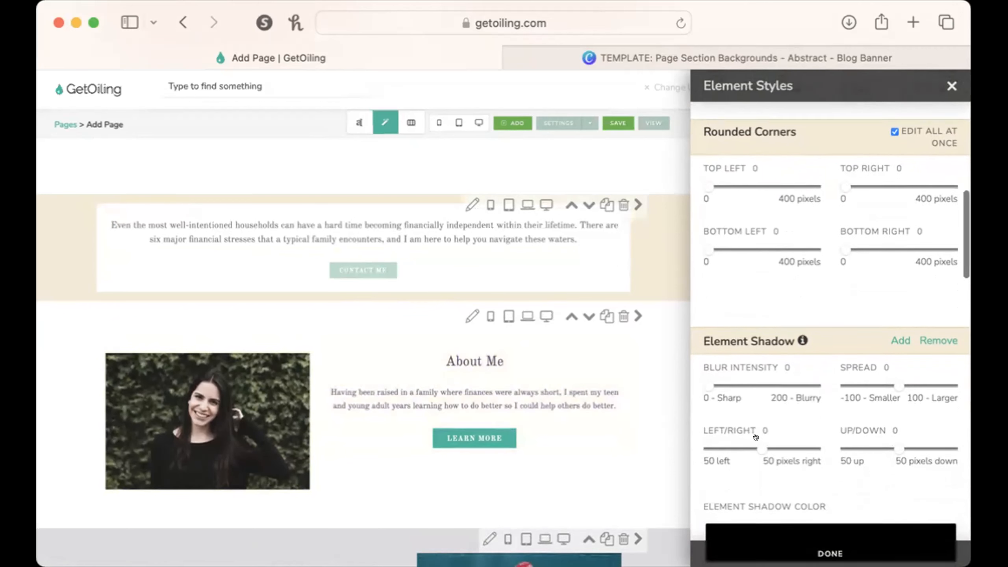
scroll(762, 433, "down", 1)
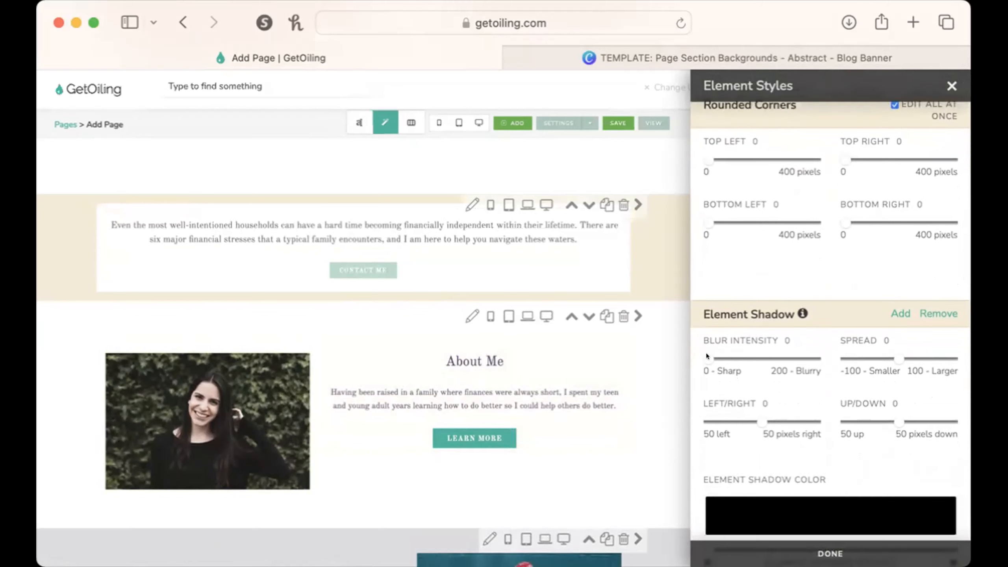
left_click_drag(707, 357, 737, 354)
left_click_drag(738, 355, 748, 355)
left_click_drag(899, 357, 929, 352)
scroll(762, 421, "down", 3)
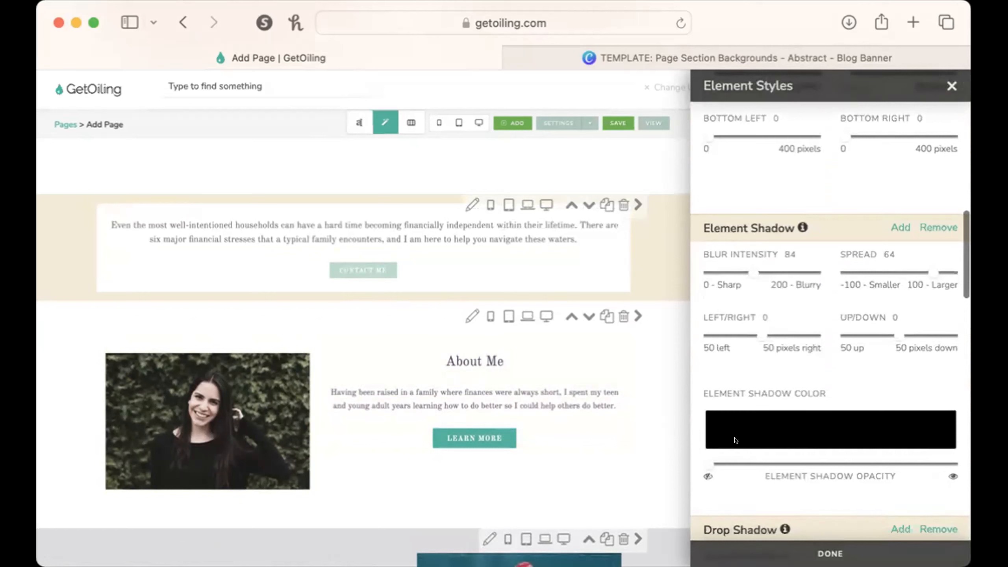
left_click_drag(708, 462, 751, 462)
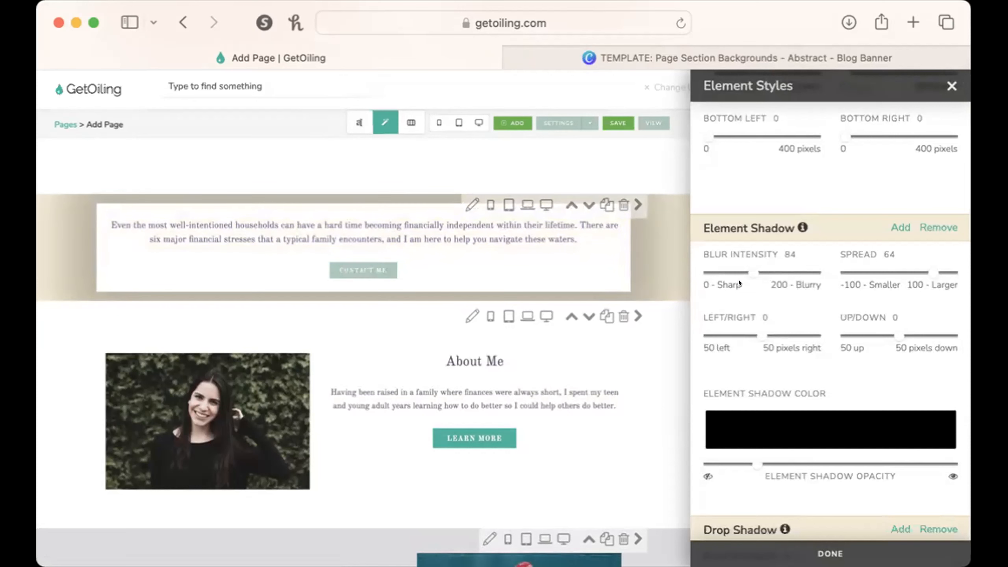
Change the background color of the "Even the most well-intentioned households" section to white and close the section settings.
left_click(472, 204)
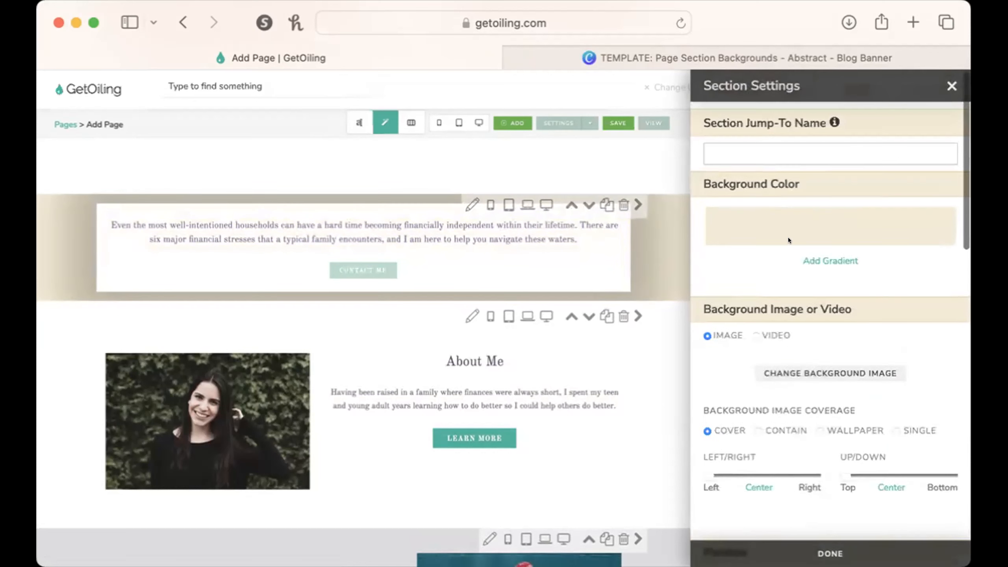
left_click(789, 214)
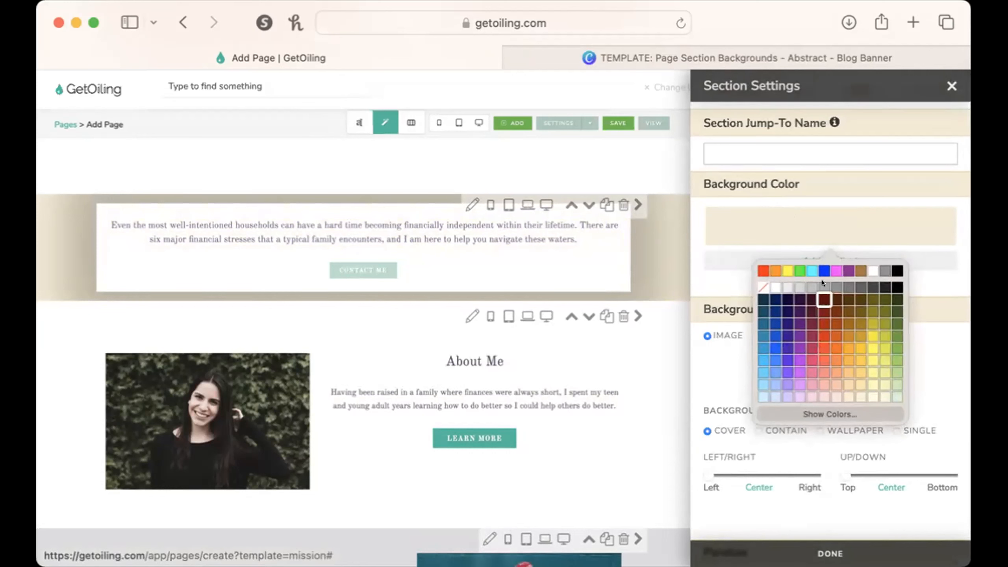
left_click(873, 266)
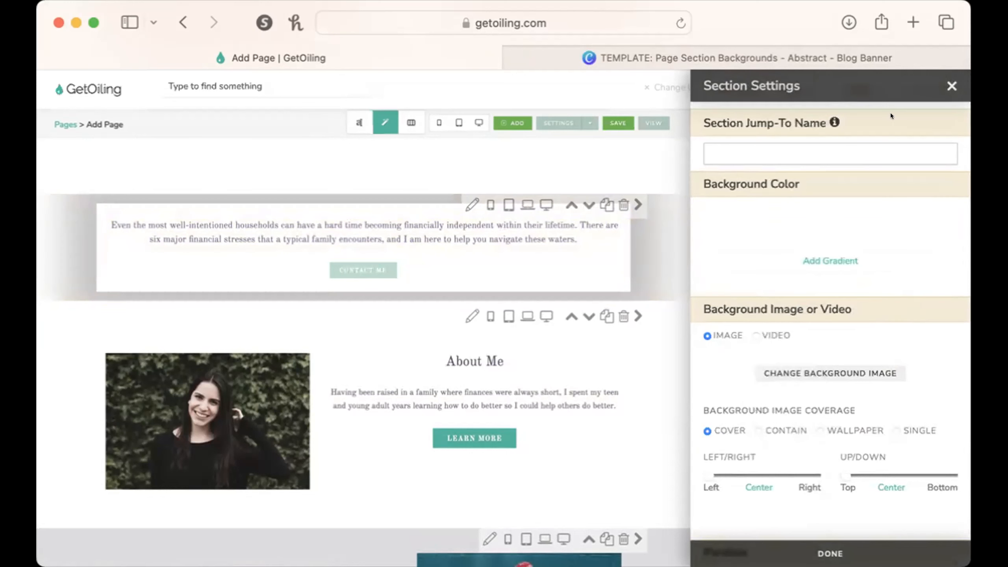
left_click(952, 86)
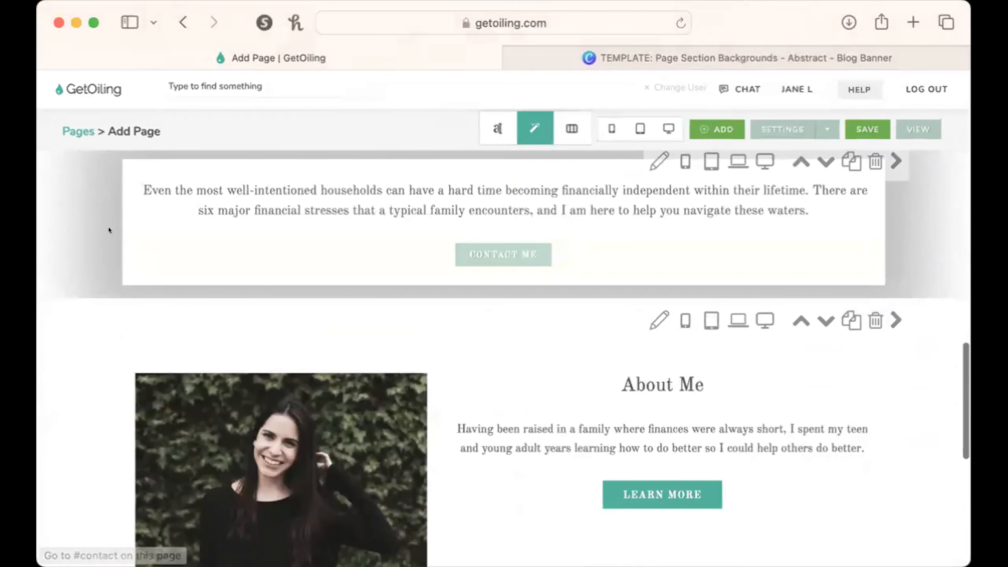
scroll(79, 198, "up", 2)
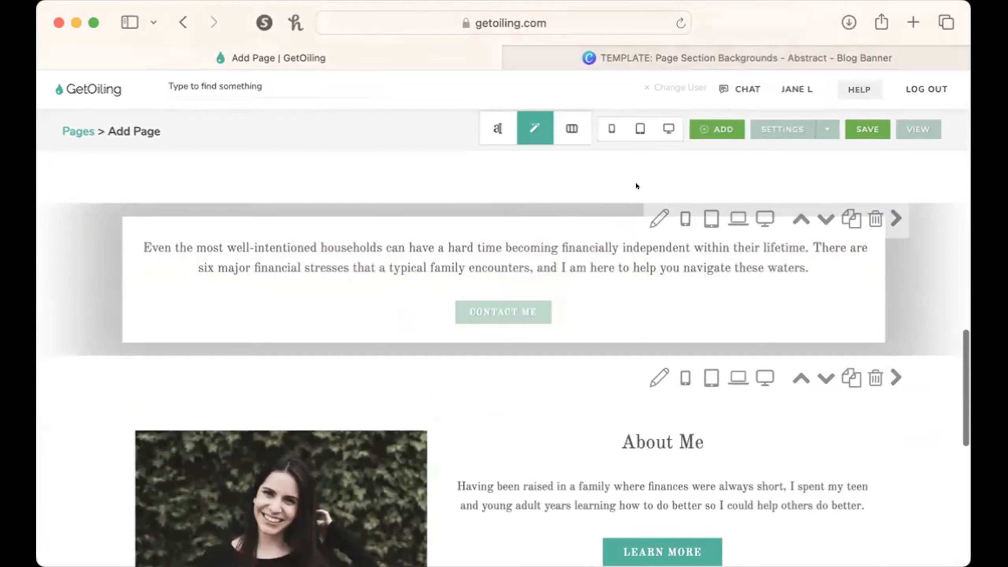
scroll(543, 352, "down", 2)
scroll(543, 352, "down", 4)
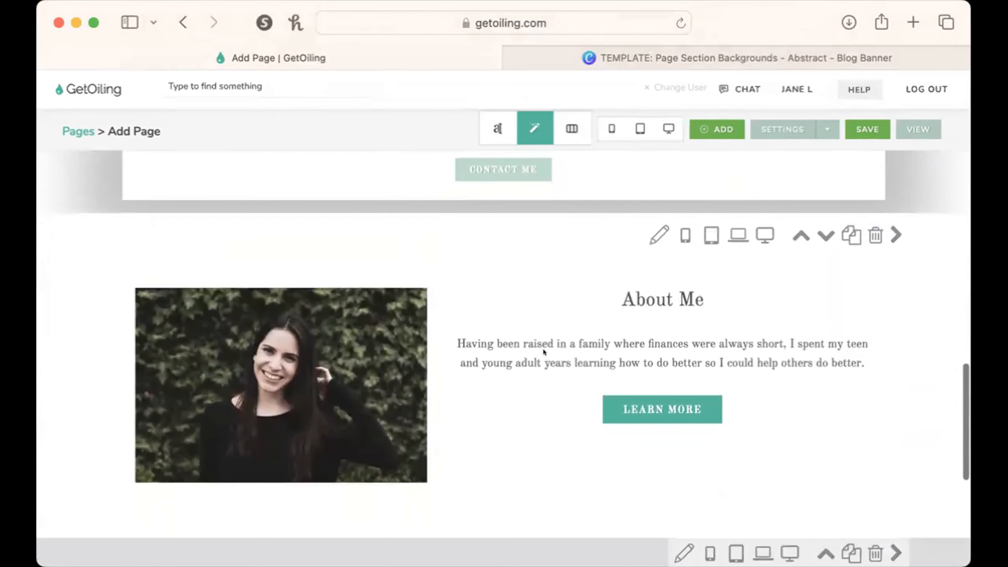
scroll(543, 344, "down", 1)
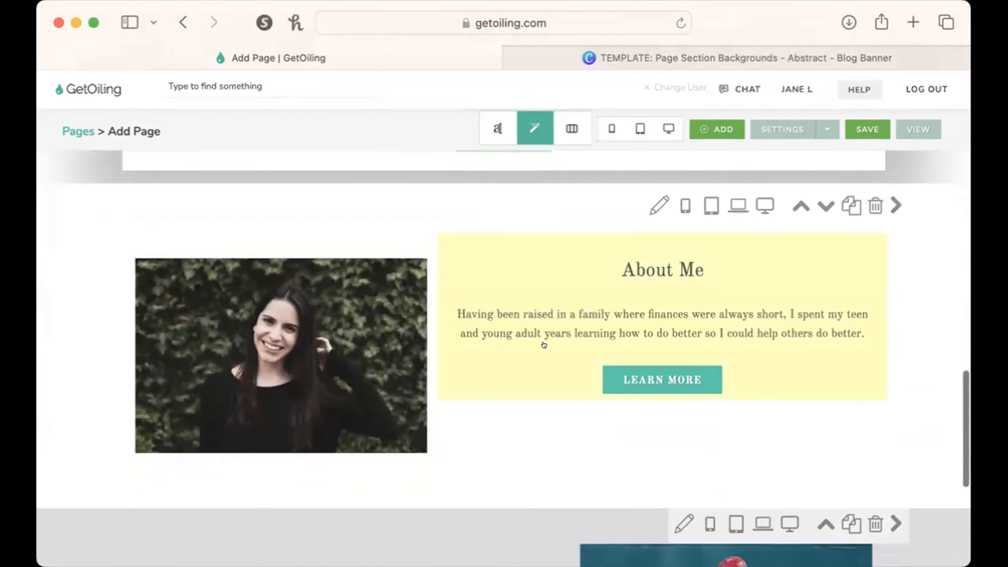
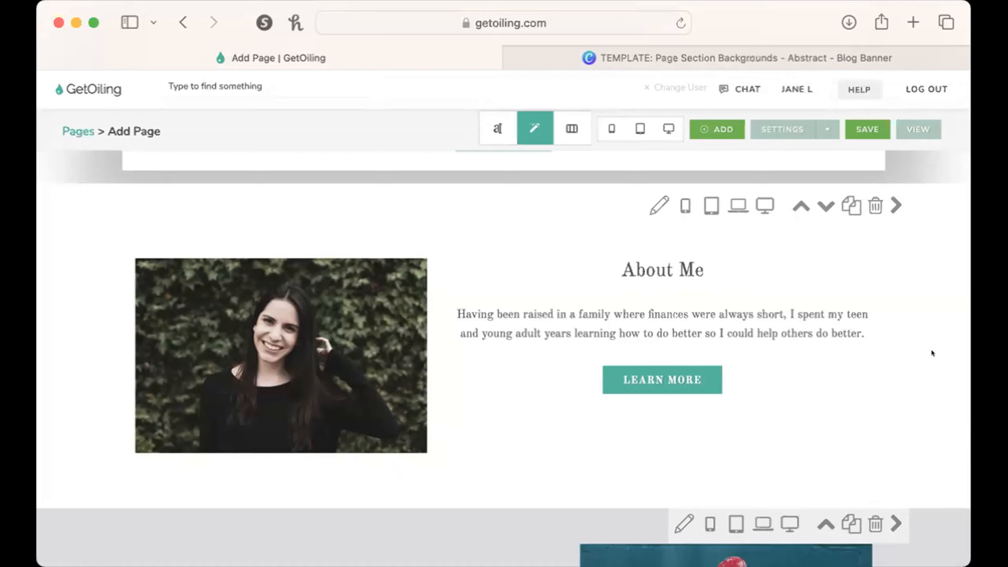
Review the page's hero, mission, About Me and Take Action sections to check the overall design.
scroll(931, 349, "up", 15)
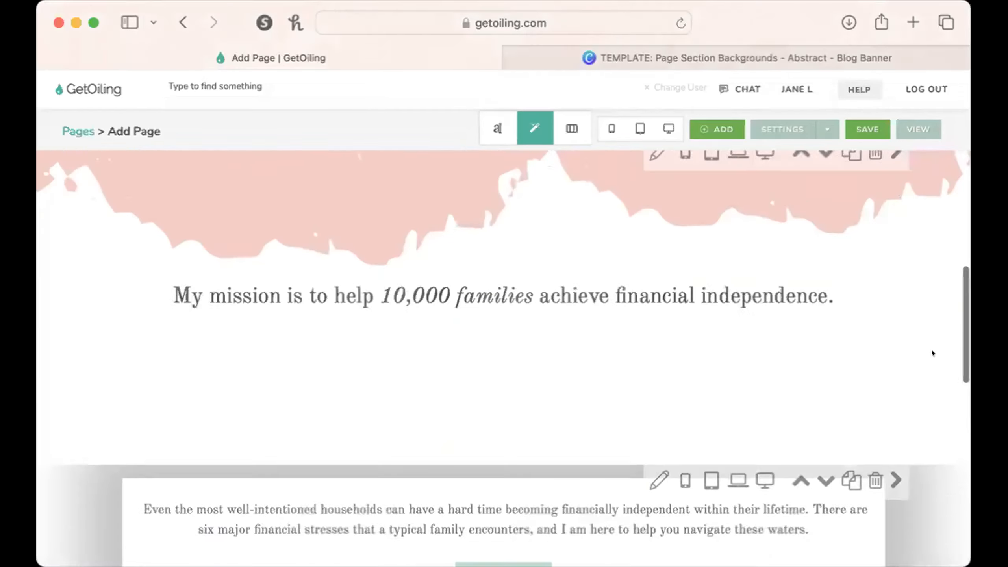
scroll(931, 350, "down", 15)
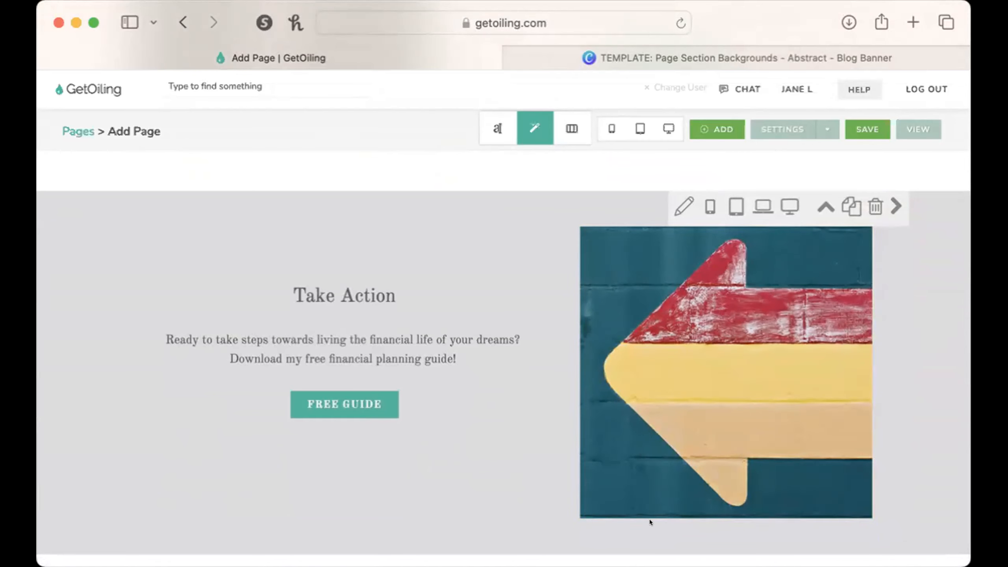
scroll(648, 519, "up", 10)
scroll(649, 519, "up", 2)
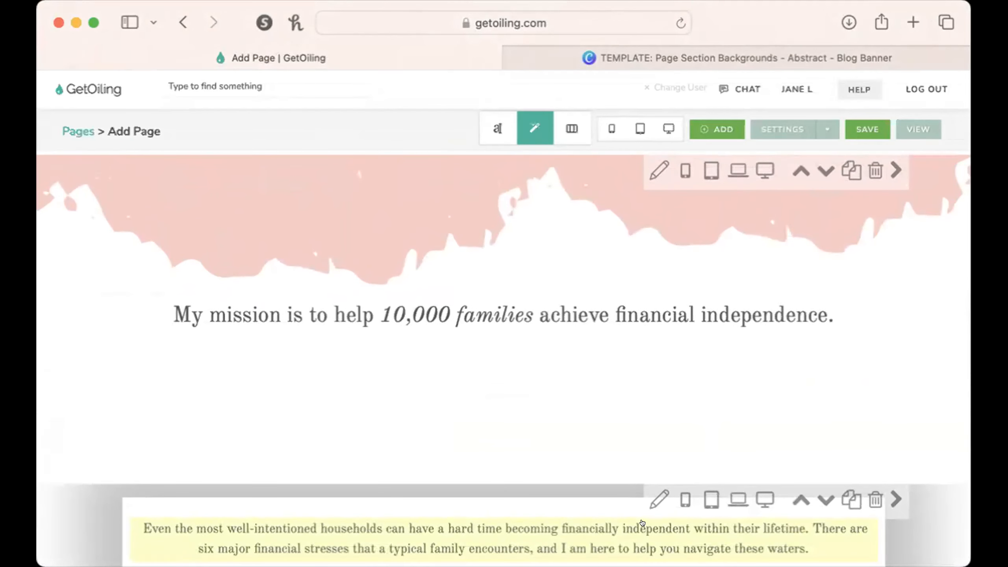
scroll(642, 522, "up", 10)
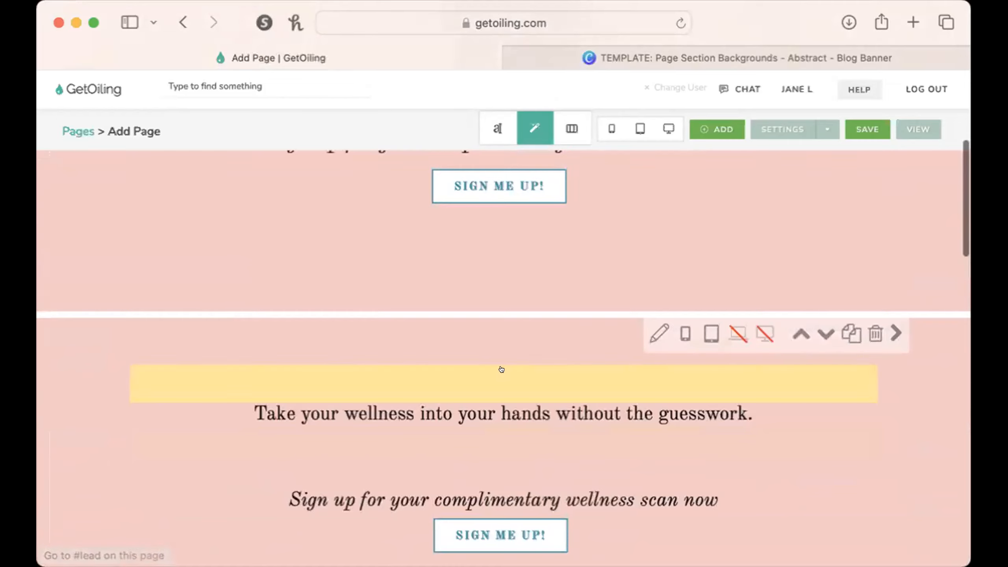
scroll(501, 369, "down", 4)
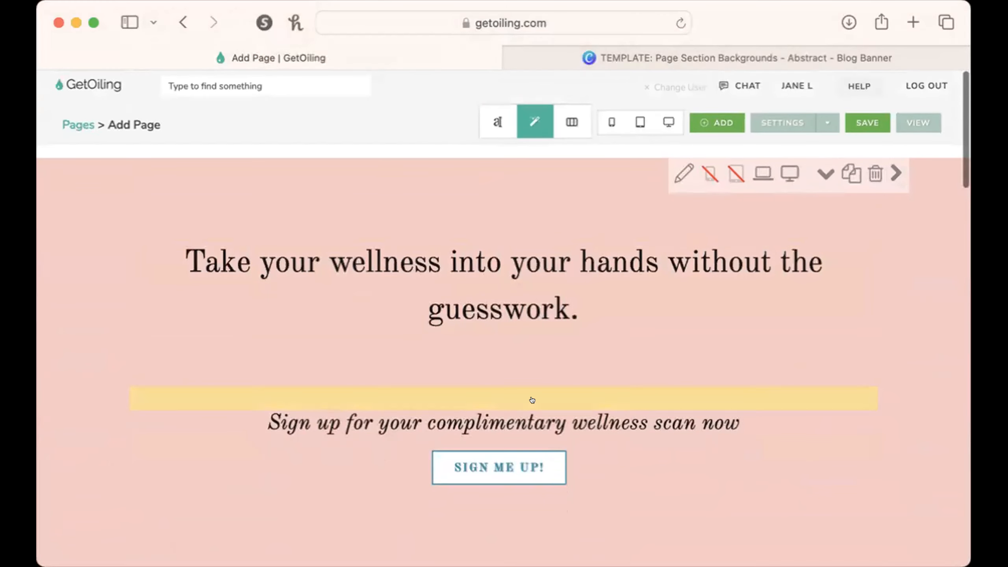
scroll(532, 400, "down", 1)
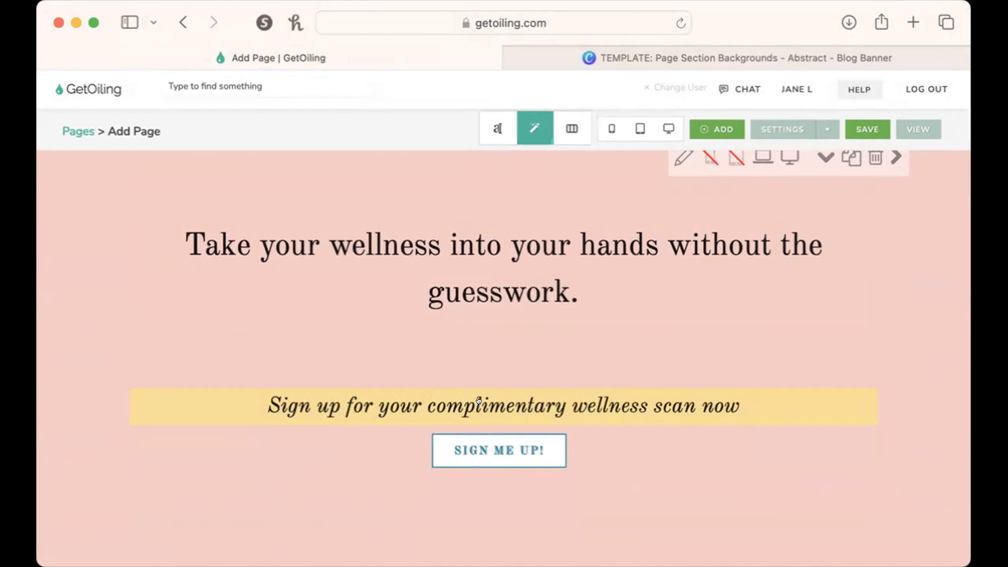
scroll(479, 400, "down", 6)
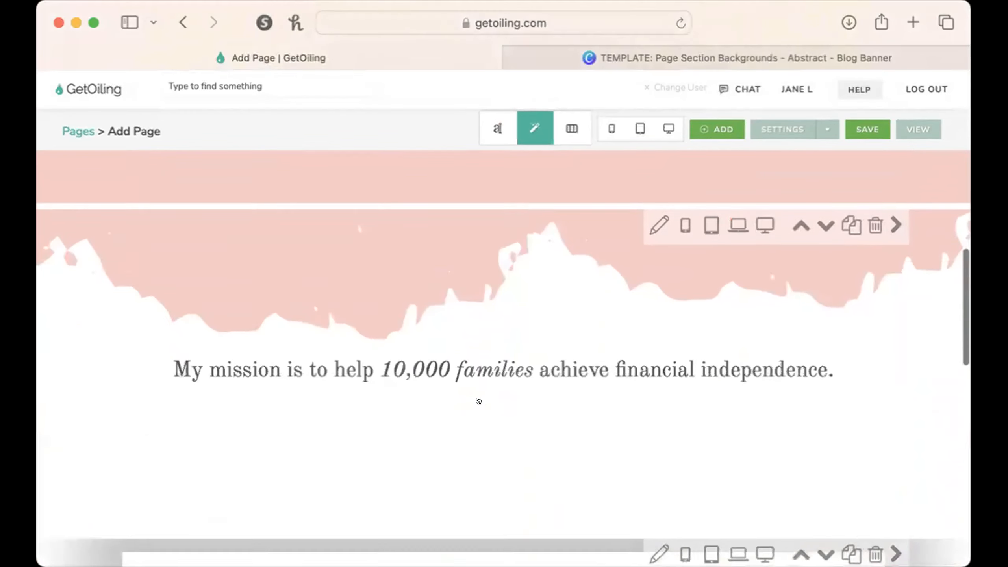
scroll(478, 400, "down", 1)
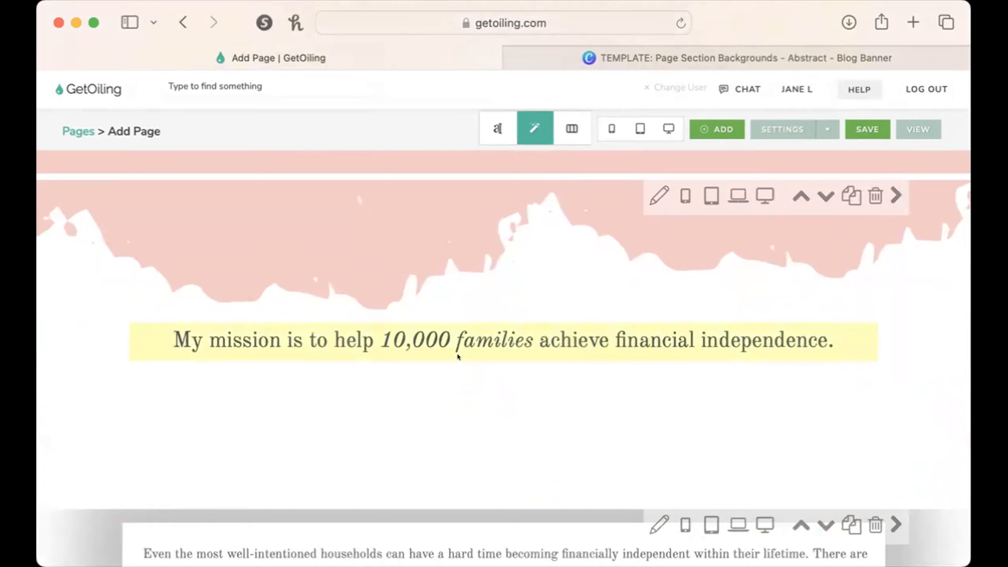
Delete the "Even the most well-intentioned households" section from the page.
scroll(458, 356, "down", 10)
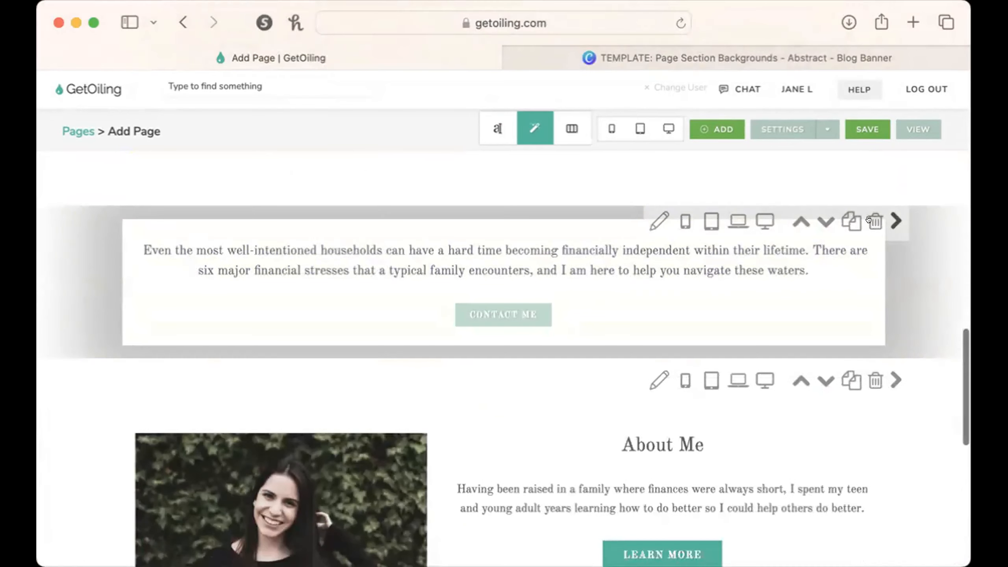
left_click(868, 221)
left_click(654, 310)
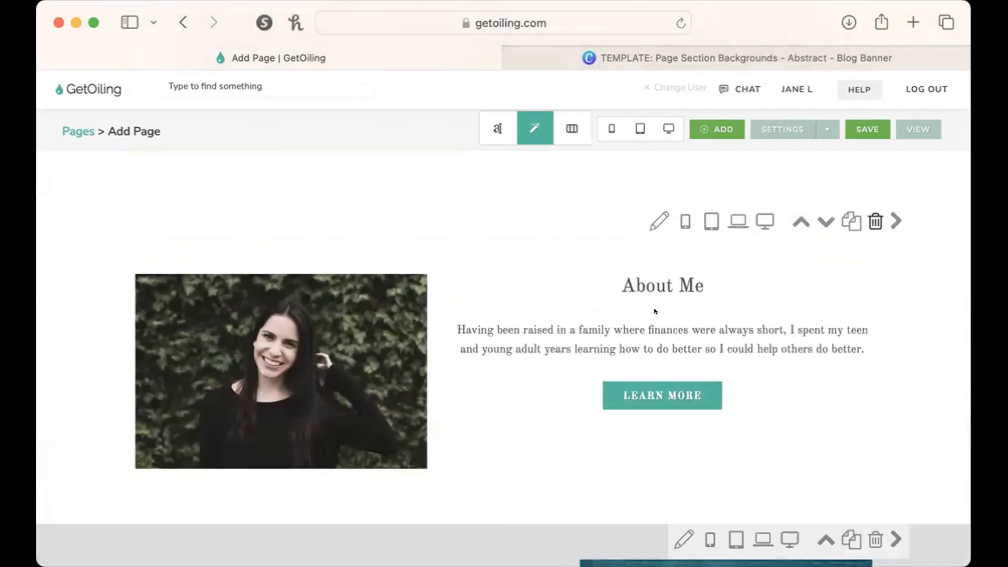
Add a "1 Column No Header" section between the mission statement and the About Me section.
scroll(655, 311, "up", 14)
scroll(569, 424, "down", 8)
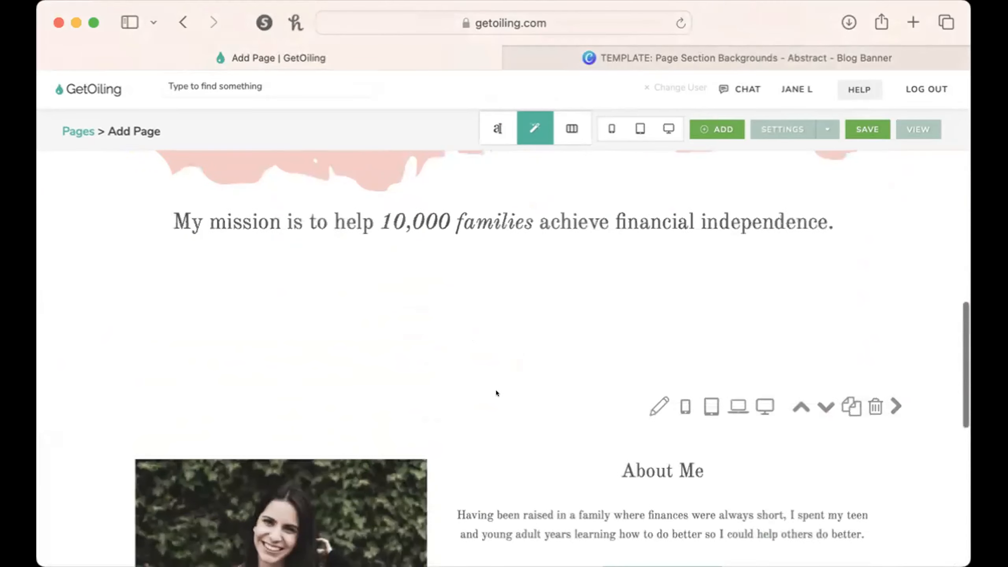
left_click(496, 382)
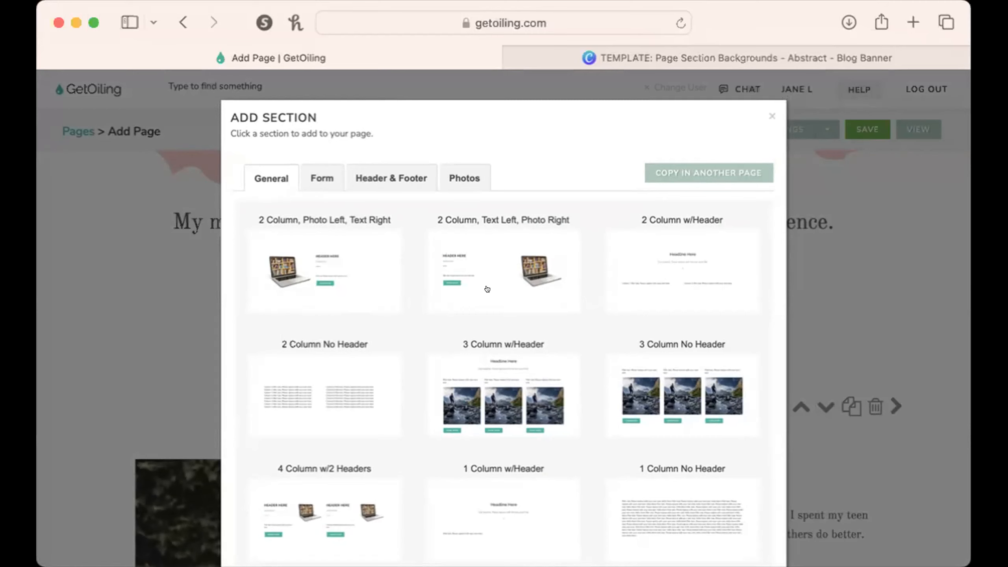
scroll(487, 289, "down", 3)
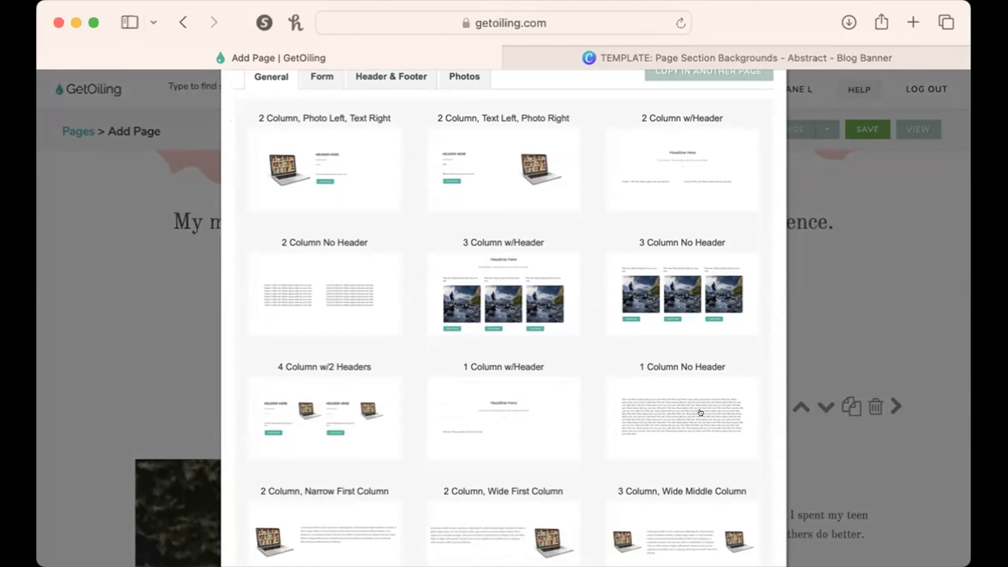
scroll(701, 412, "up", 1)
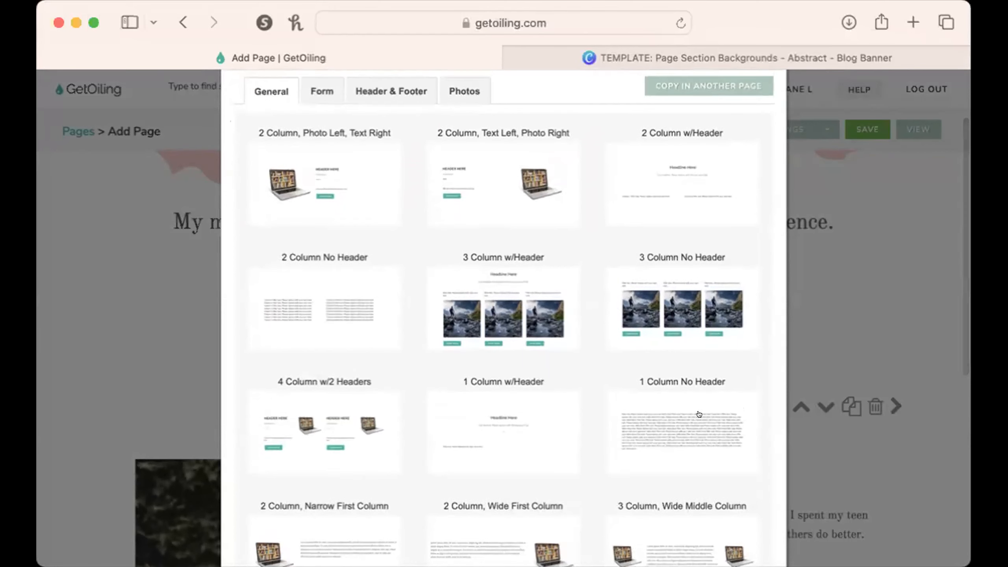
left_click(699, 414)
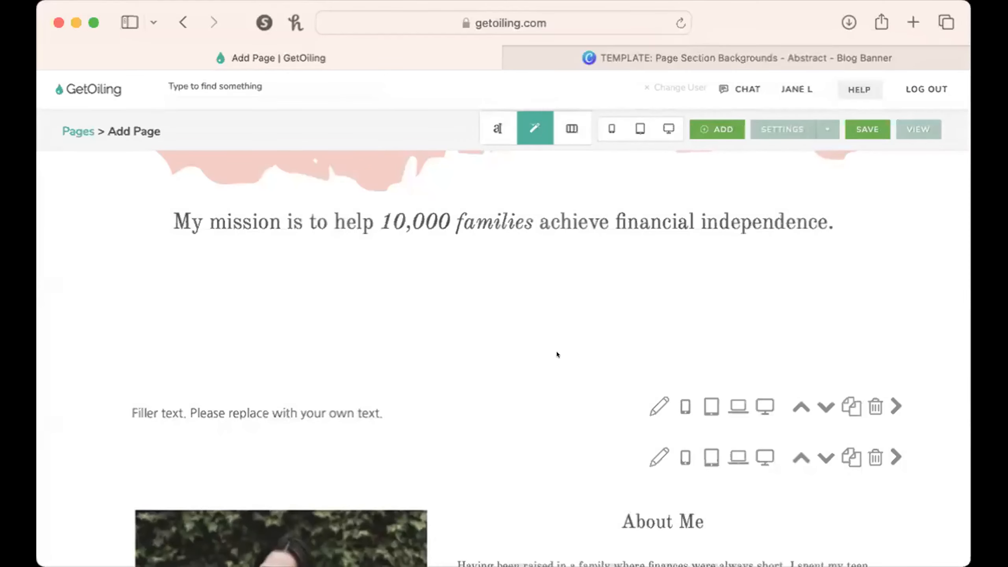
left_click(368, 410)
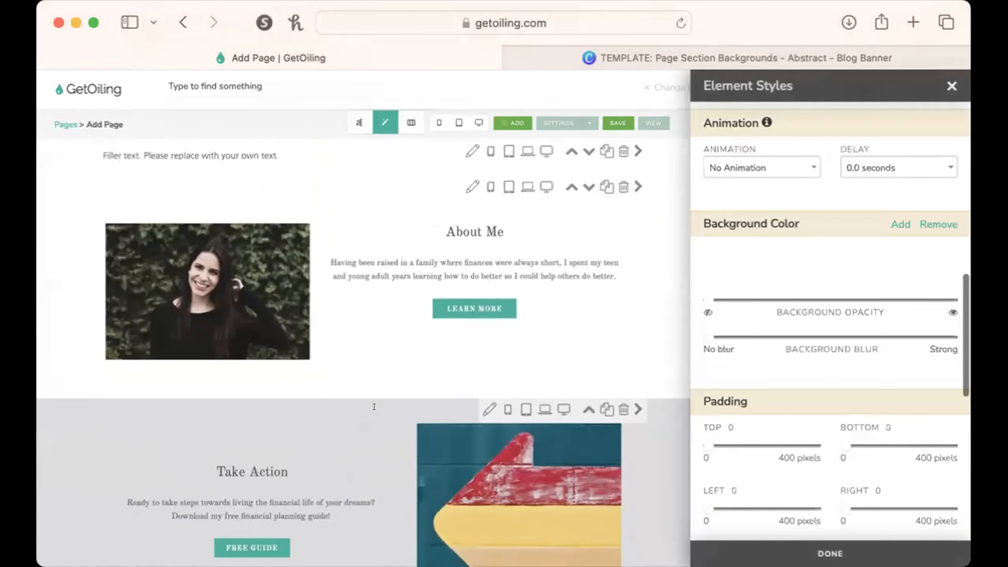
scroll(374, 397, "up", 2)
left_click(951, 86)
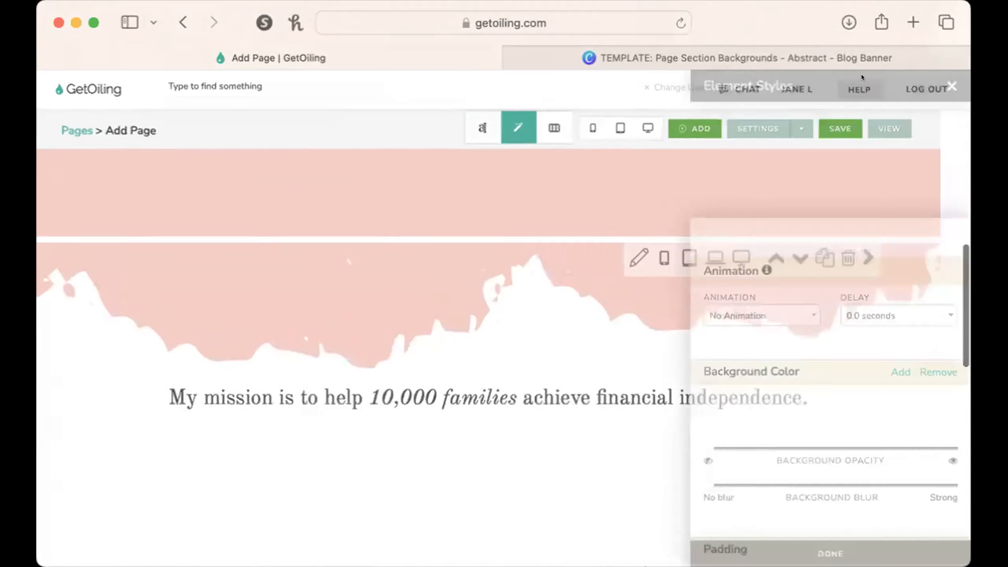
Switch to content editing, clear the filler text in the new one-column section and center its alignment.
left_click(480, 124)
scroll(417, 258, "up", 4)
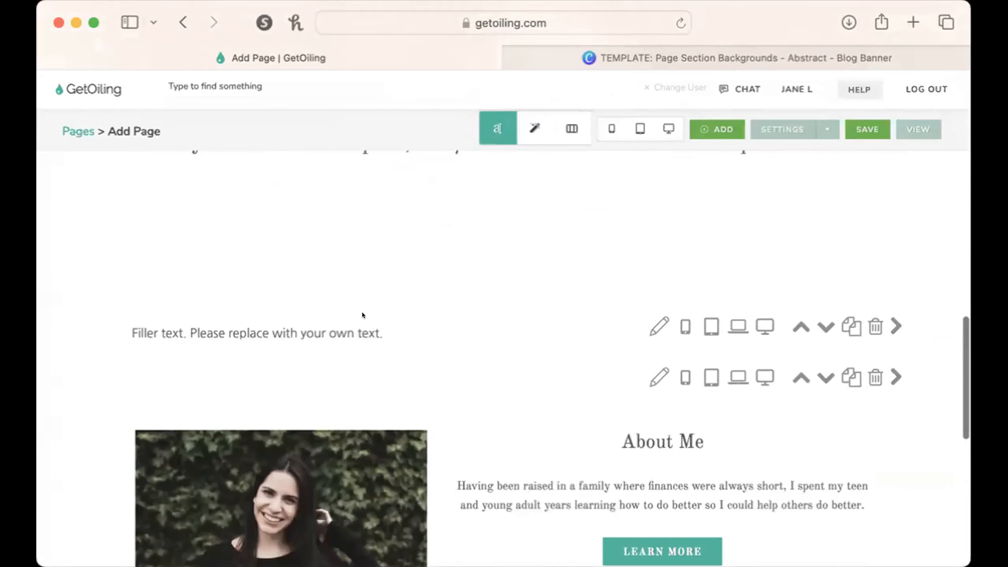
left_click(360, 330)
left_click_drag(388, 213, 82, 212)
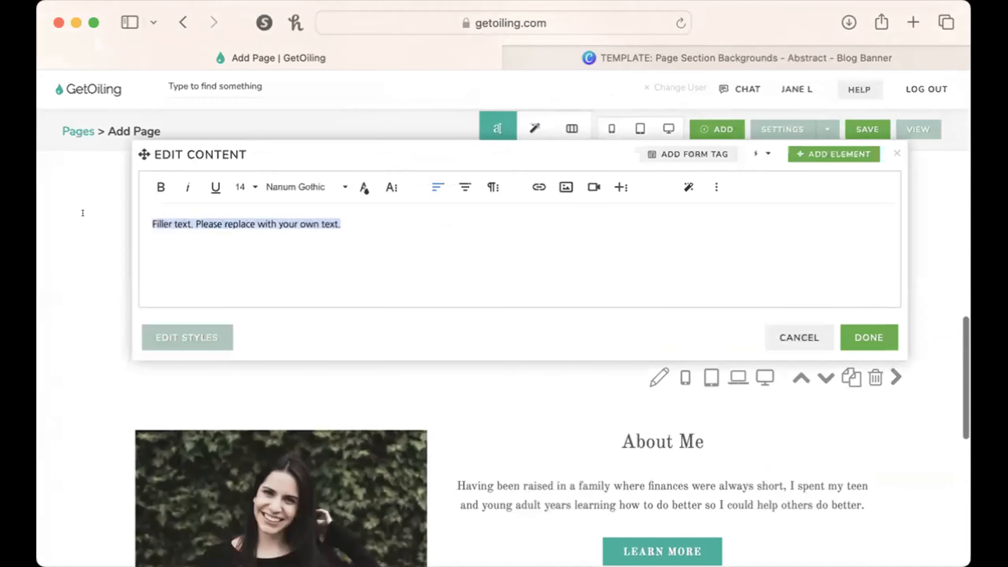
key("BackSpace")
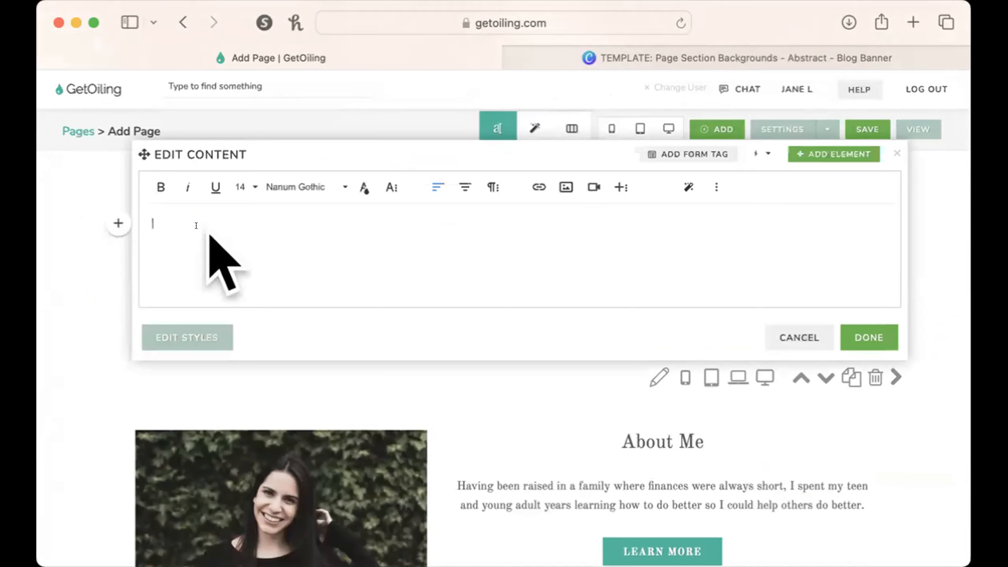
left_click(462, 179)
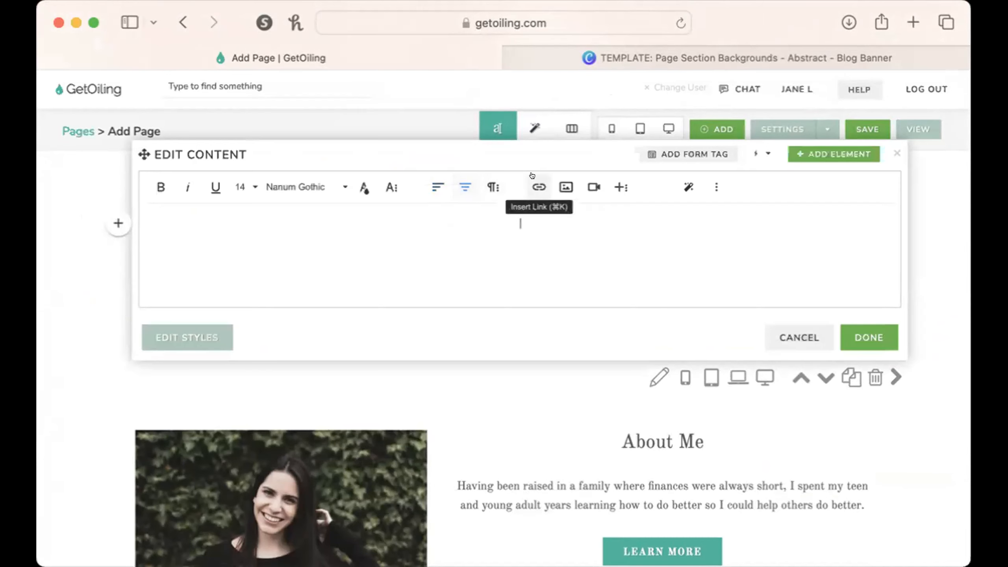
Insert the "Monthly Live Event JUNE" video from the video library into the section and apply the content.
left_click(576, 188)
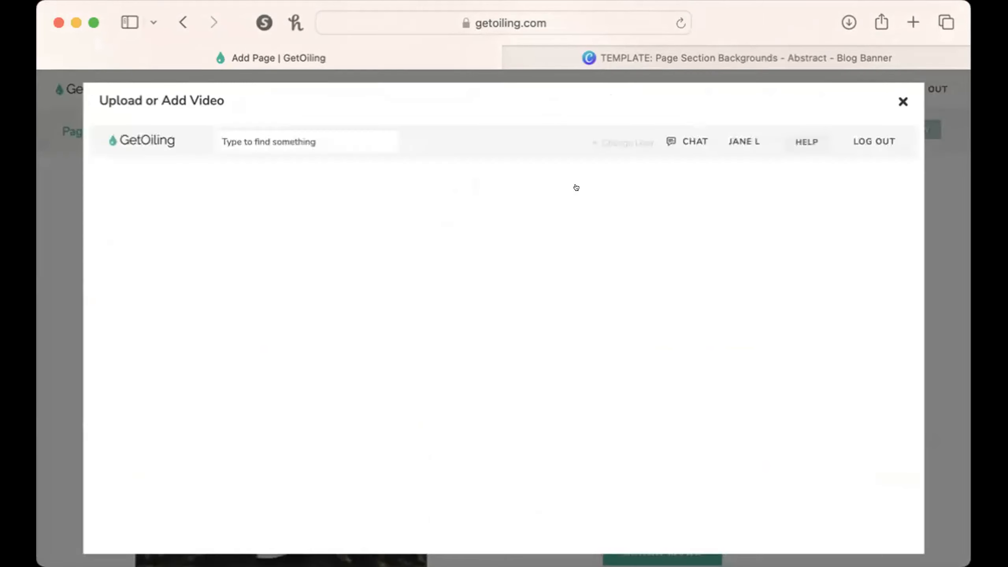
scroll(567, 368, "down", 5)
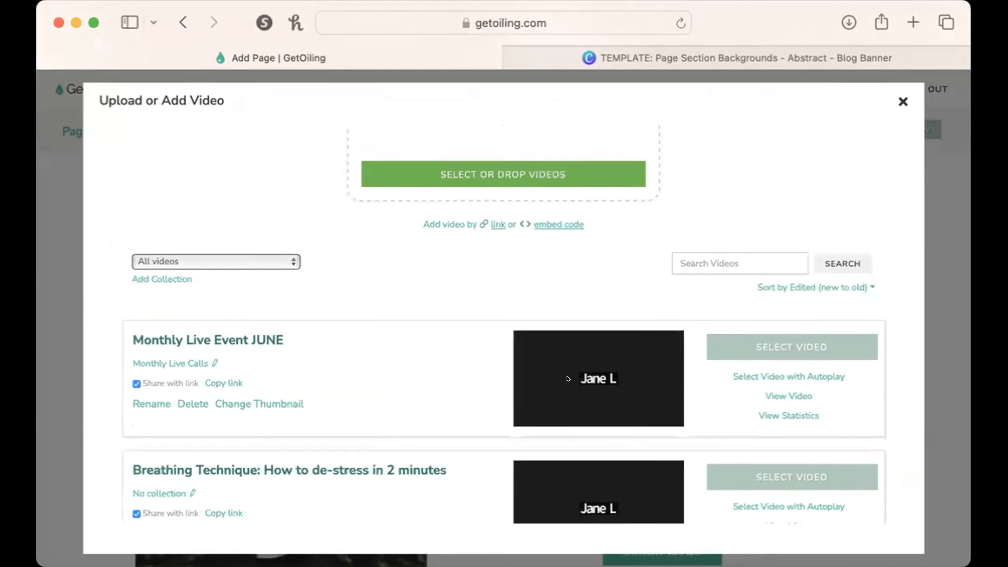
left_click(726, 331)
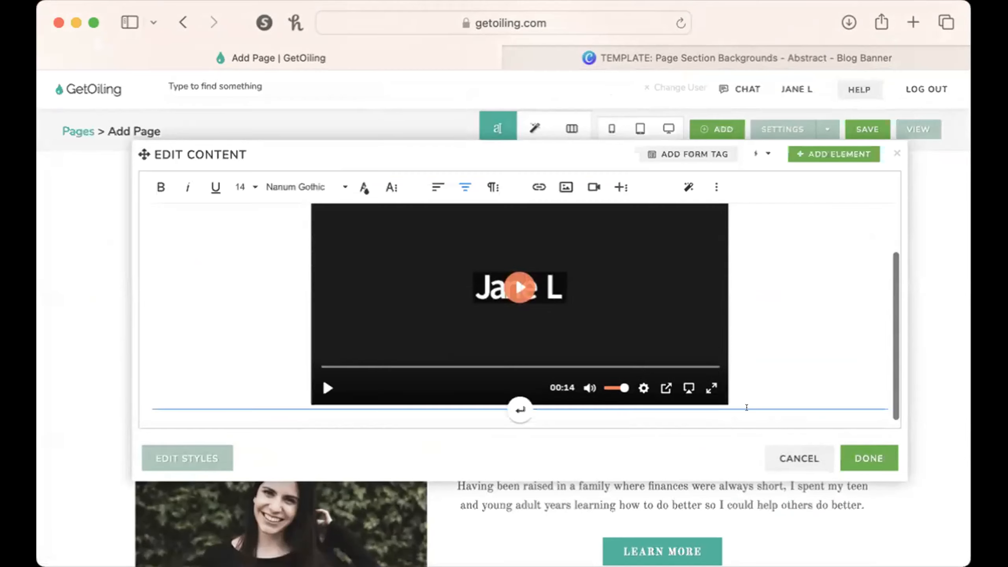
left_click(852, 451)
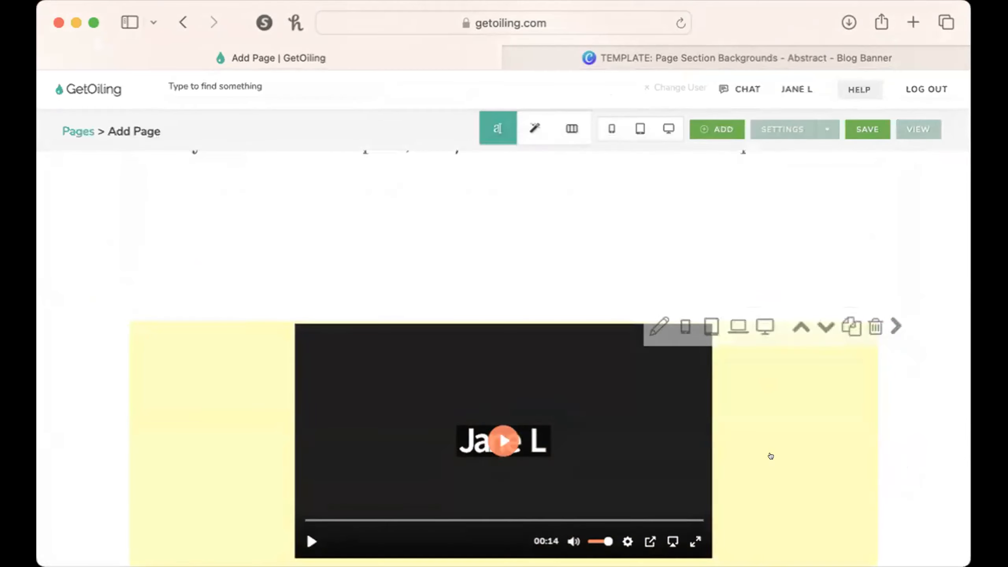
Review how the video section and the torn-edge mission section flow with the pink hero above them.
scroll(771, 456, "up", 1)
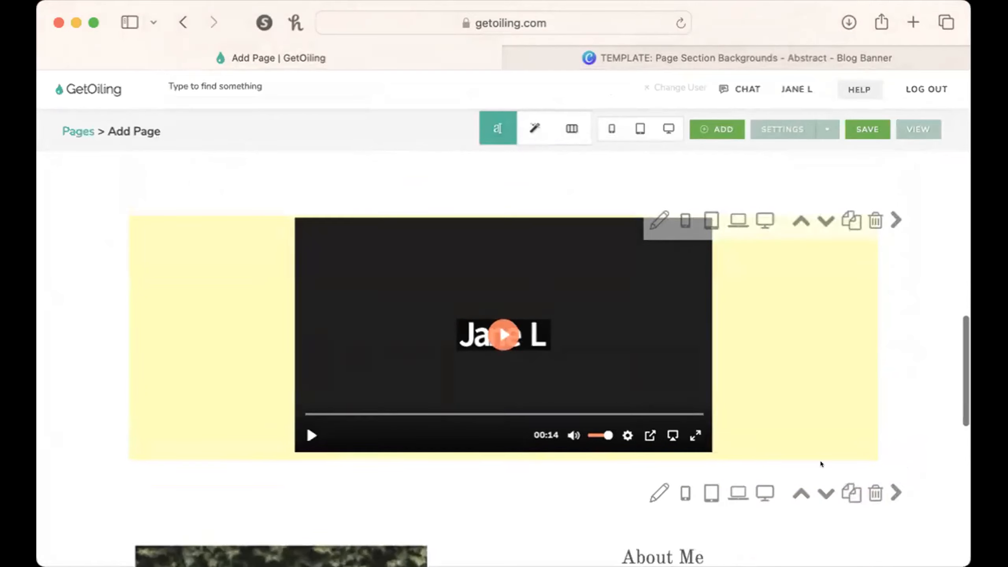
scroll(836, 370, "up", 5)
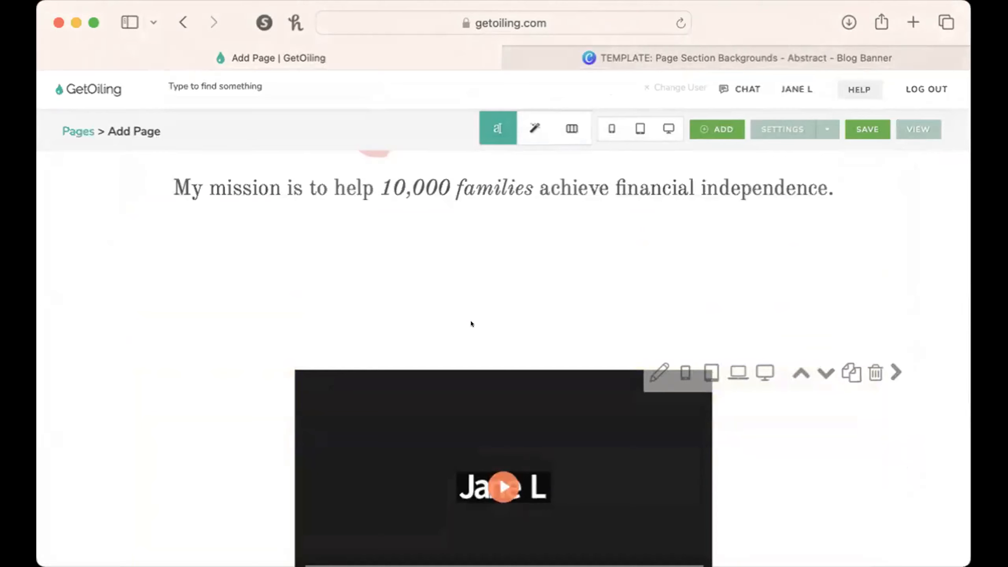
scroll(498, 436, "down", 5)
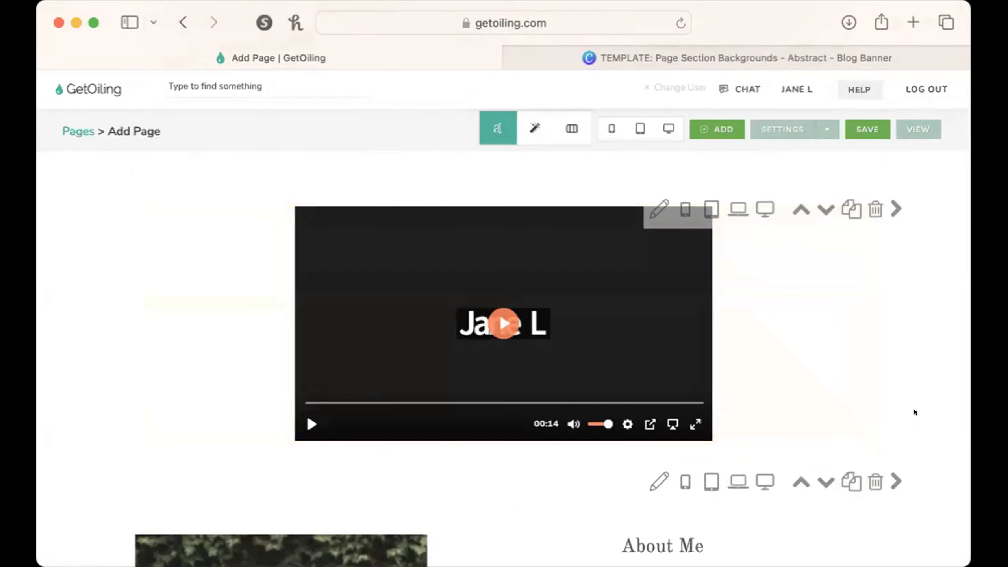
scroll(915, 413, "up", 2)
scroll(915, 413, "down", 2)
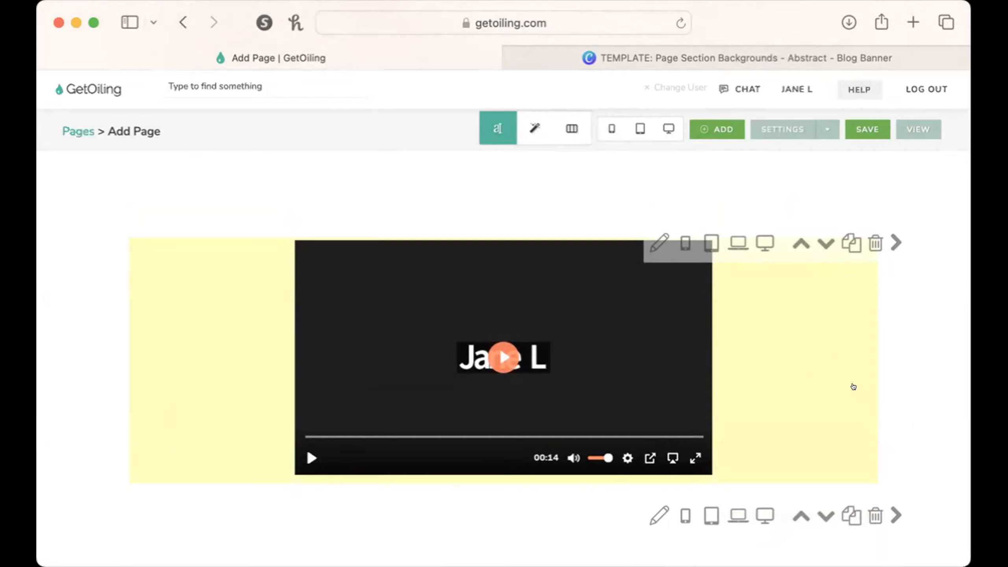
scroll(853, 386, "up", 3)
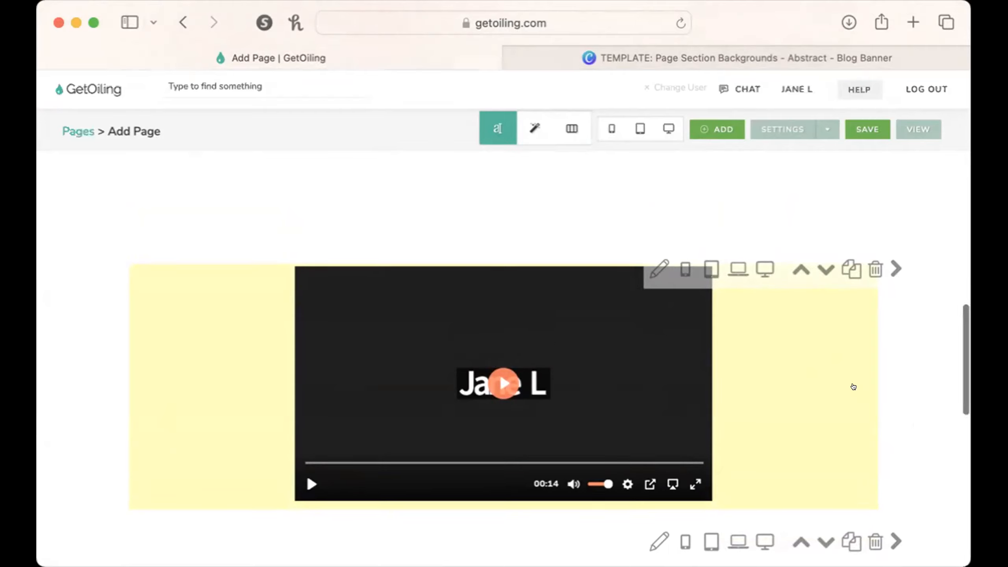
scroll(853, 387, "down", 2)
scroll(854, 387, "down", 3)
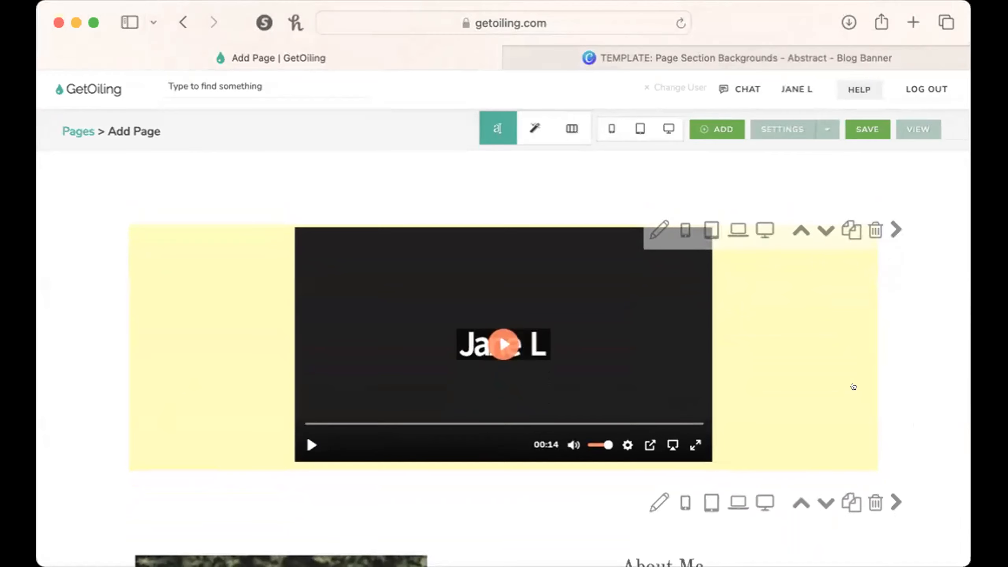
scroll(853, 386, "up", 10)
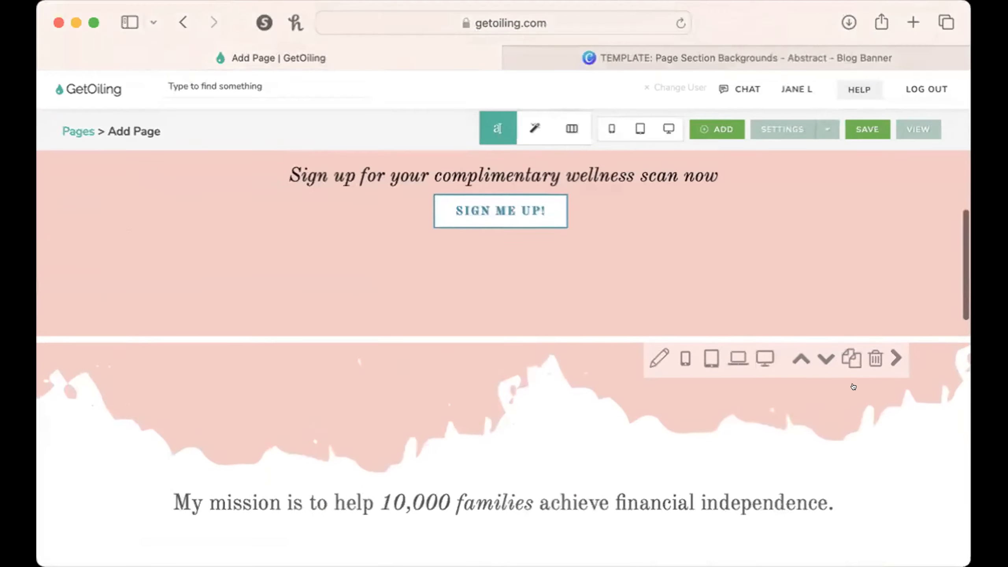
scroll(853, 386, "down", 6)
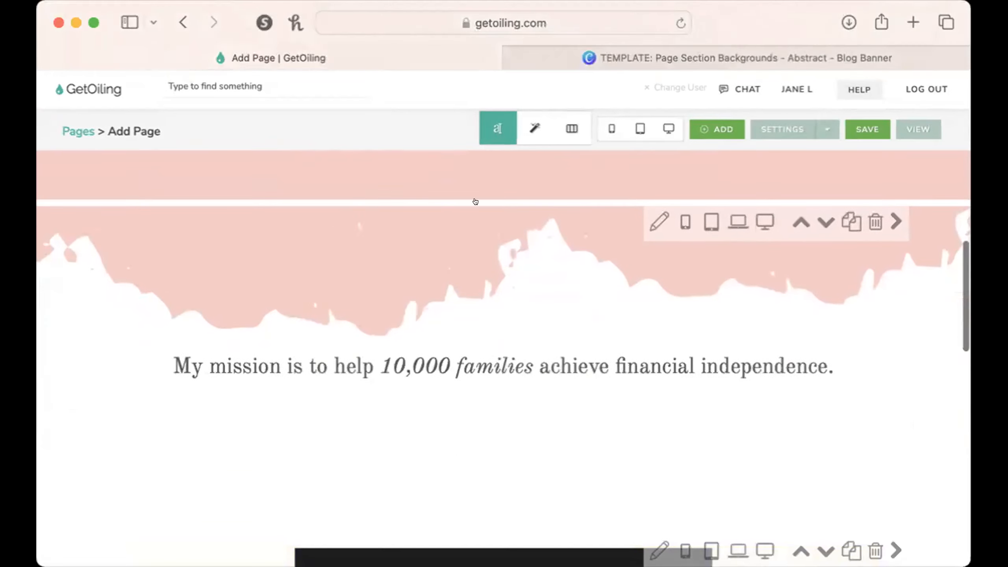
scroll(513, 378, "up", 5)
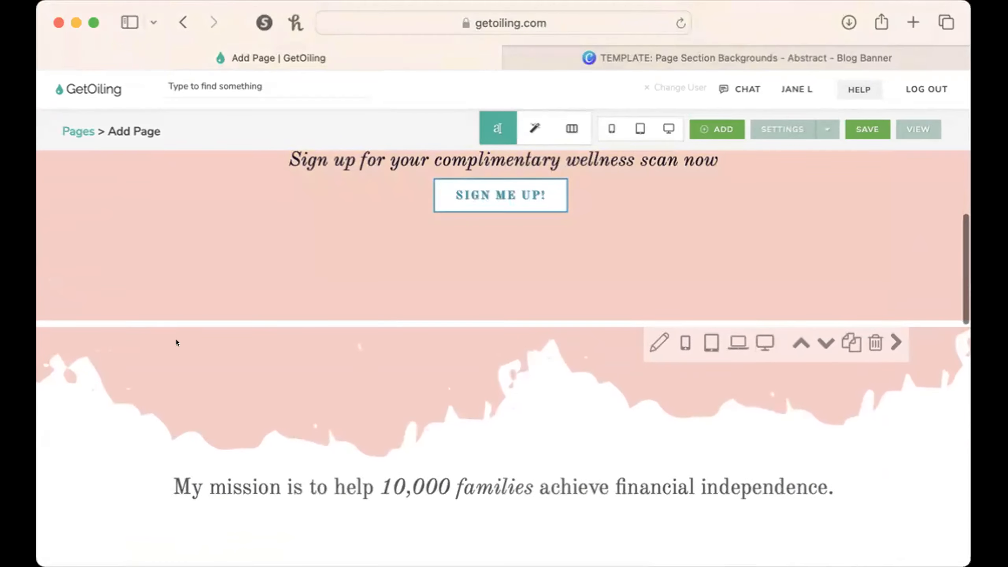
scroll(247, 394, "down", 3)
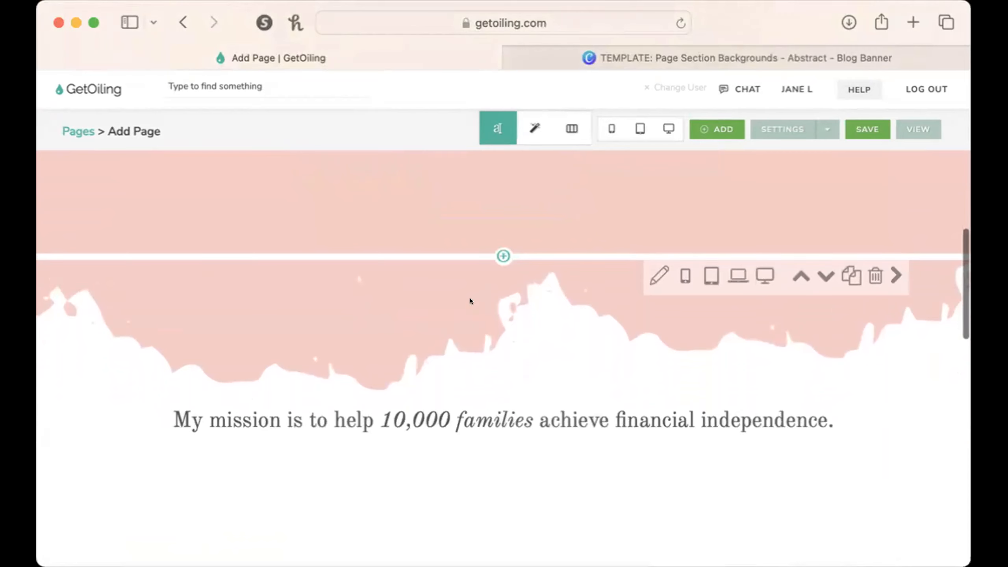
Set the pink torn-edge image as the video section's background and close the section settings.
scroll(957, 326, "down", 3)
scroll(958, 325, "up", 2)
scroll(957, 325, "down", 5)
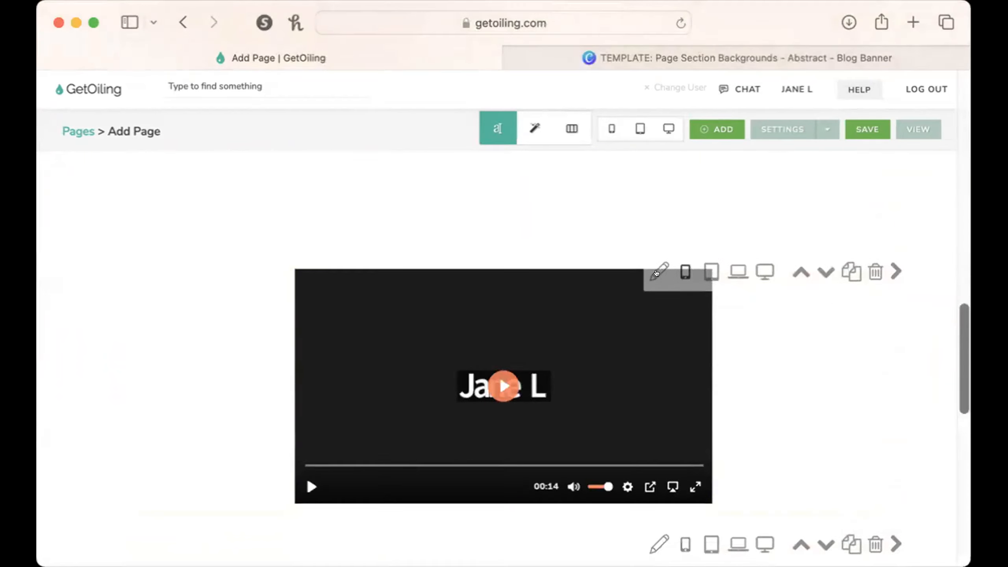
left_click(652, 270)
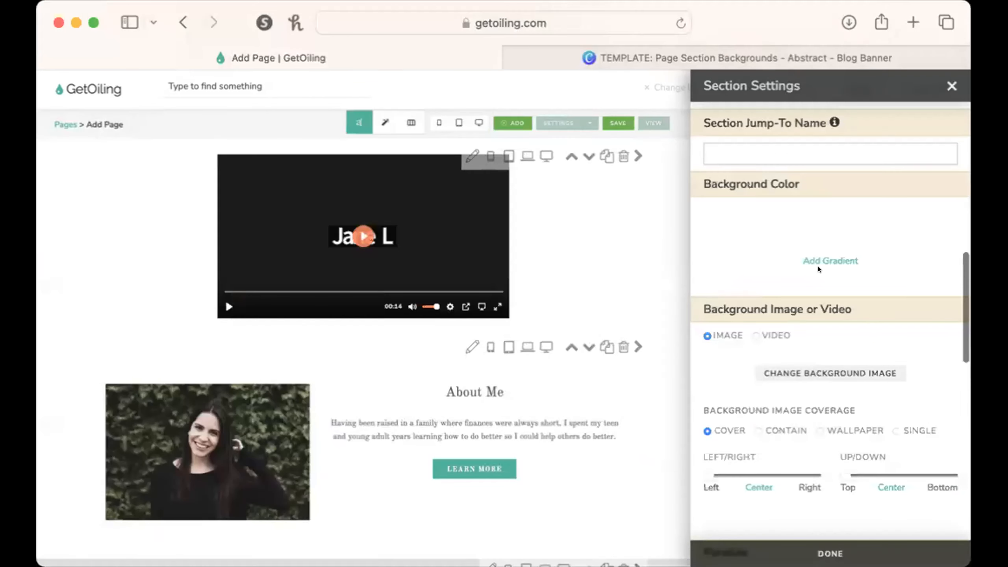
scroll(819, 269, "down", 5)
scroll(819, 269, "up", 2)
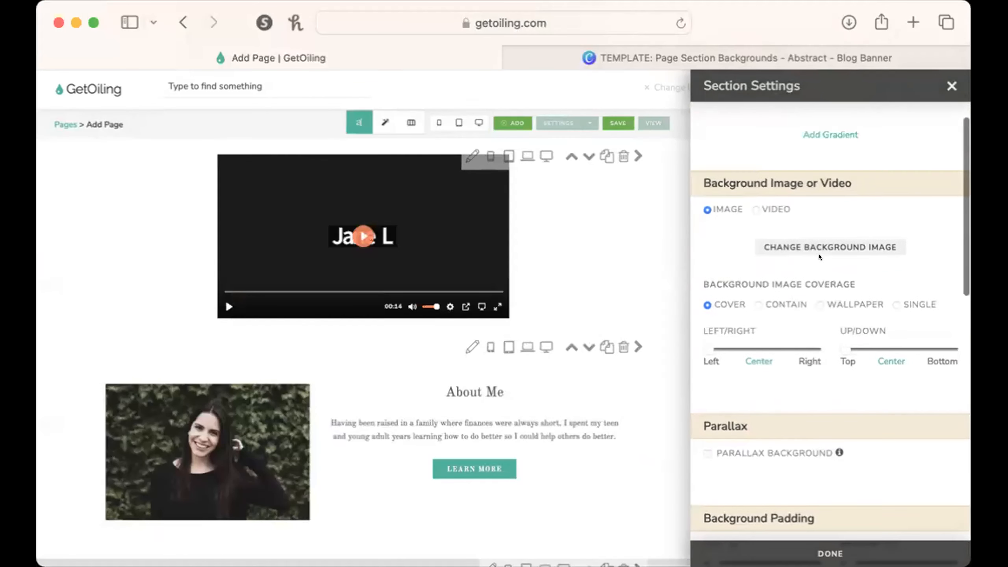
left_click(818, 246)
scroll(809, 357, "down", 2)
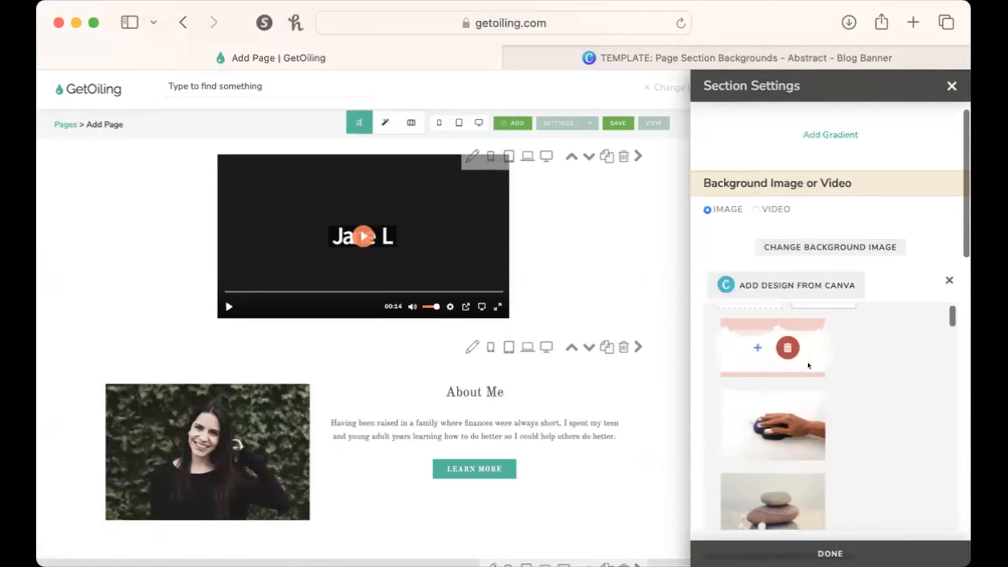
left_click(754, 343)
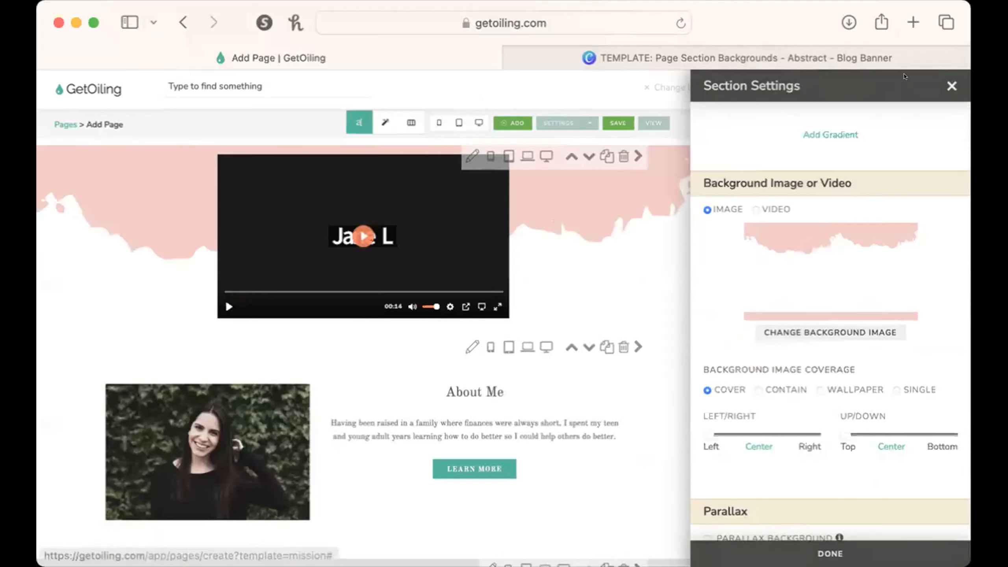
left_click(951, 85)
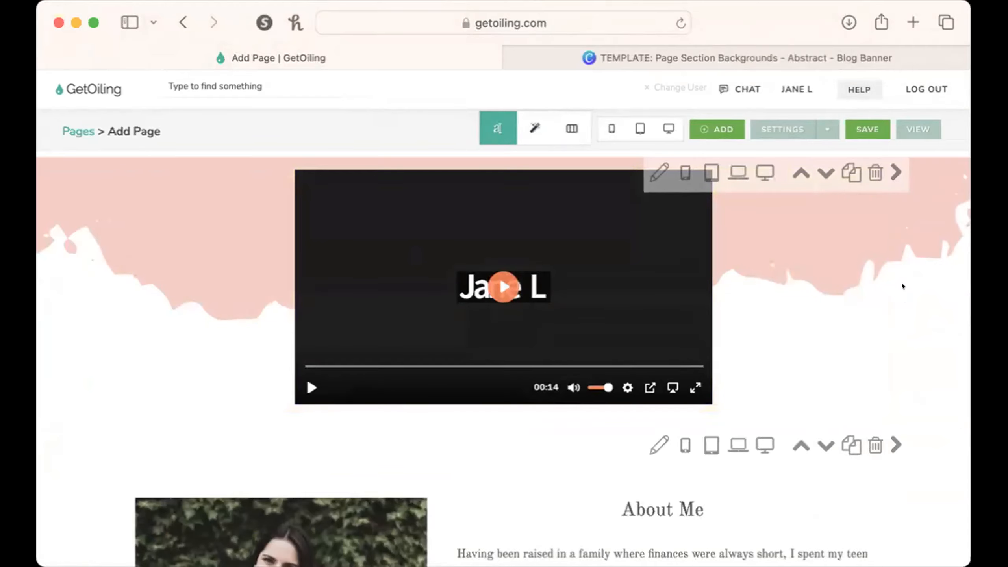
Adjust the video section's background image vertically to about midway between Top and Center.
left_click(659, 171)
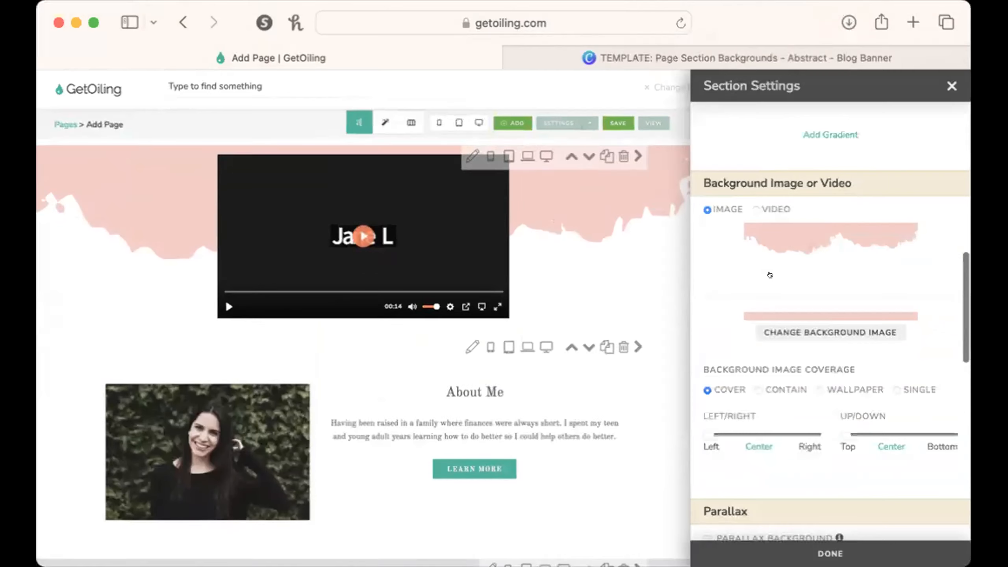
scroll(872, 366, "down", 4)
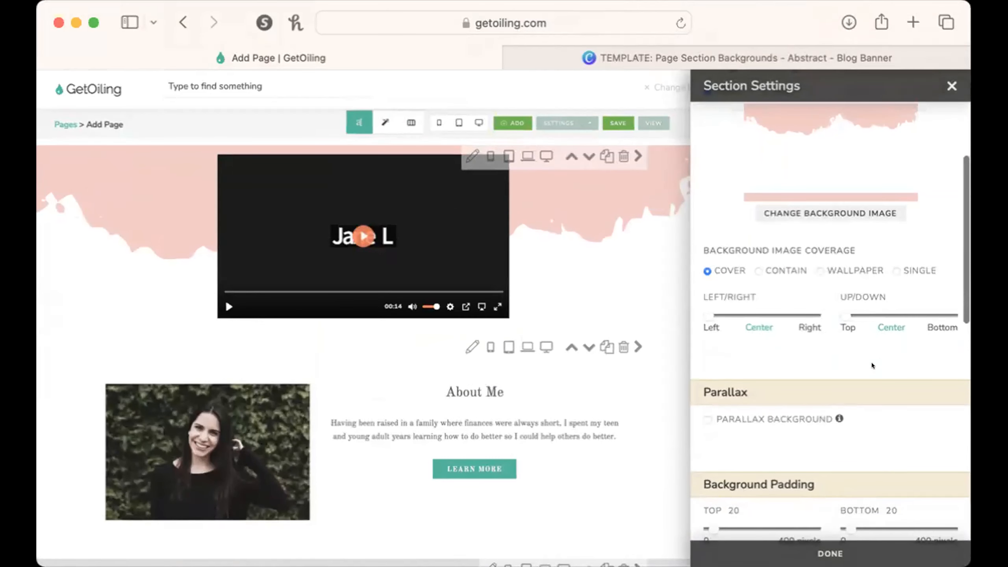
scroll(871, 452, "down", 3)
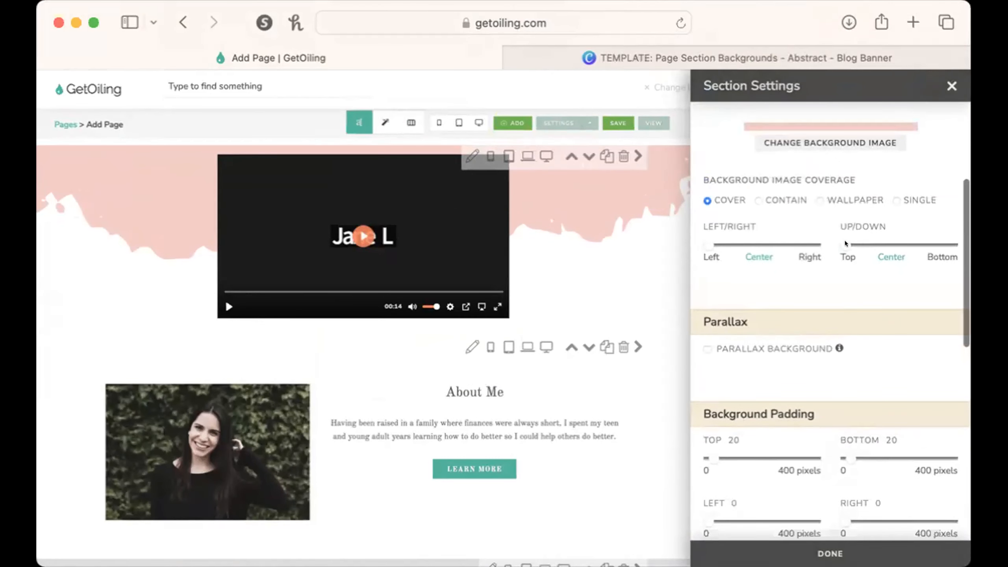
left_click_drag(845, 243, 871, 242)
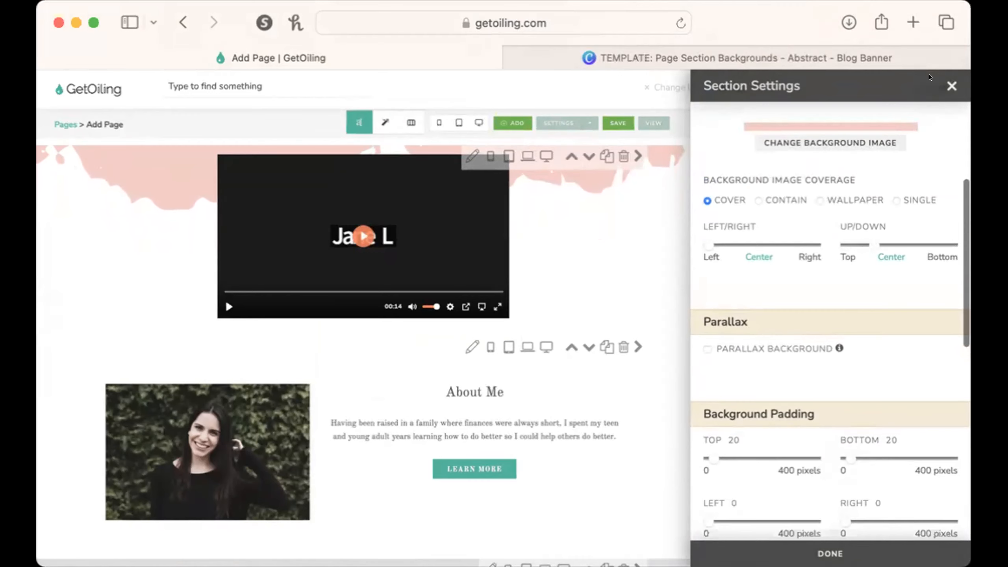
left_click(951, 85)
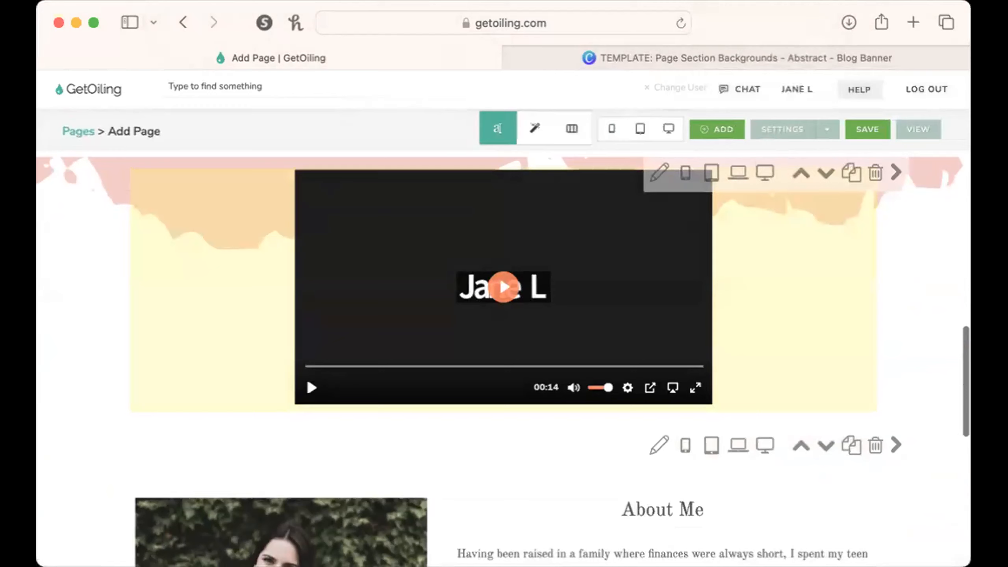
Examine how the mission, video, About Me and Take Action sections flow together down the page.
scroll(807, 271, "up", 3)
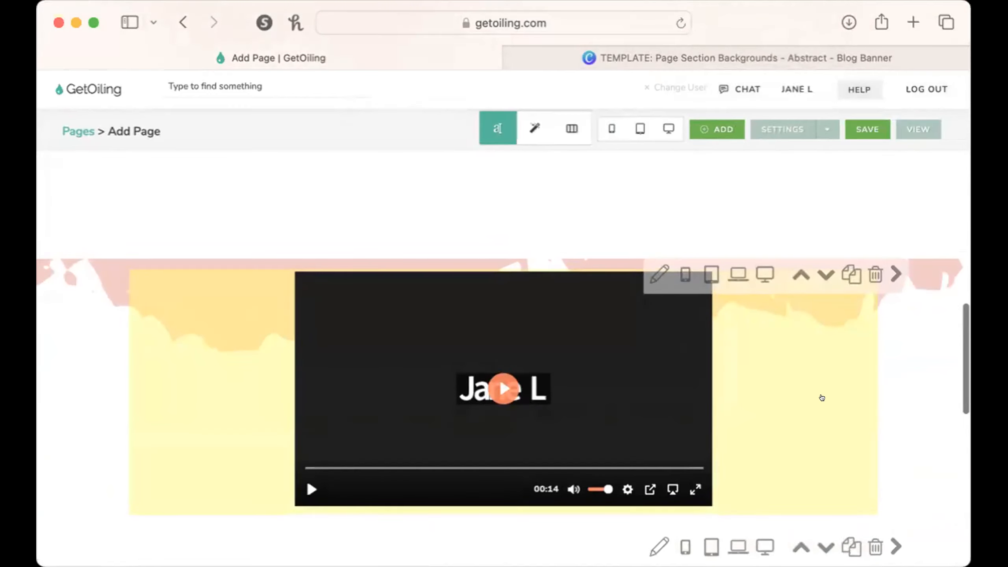
scroll(821, 396, "up", 1)
scroll(821, 397, "up", 1)
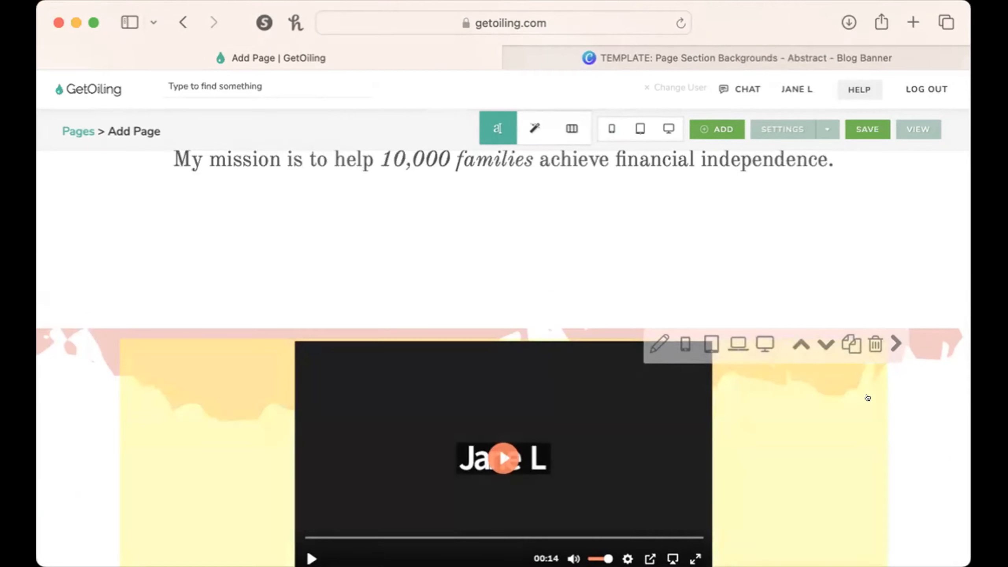
scroll(837, 382, "up", 6)
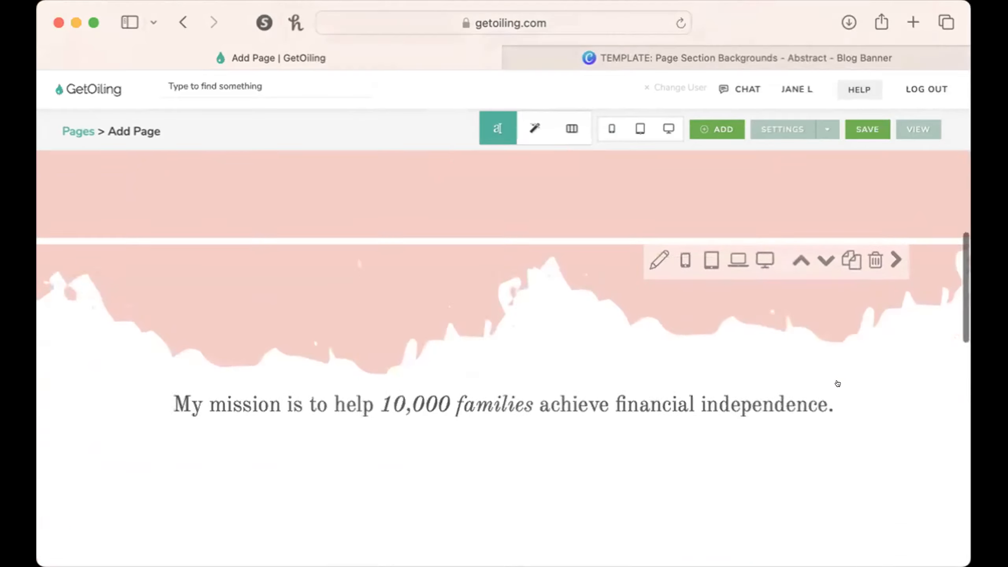
scroll(838, 383, "down", 12)
scroll(844, 380, "up", 7)
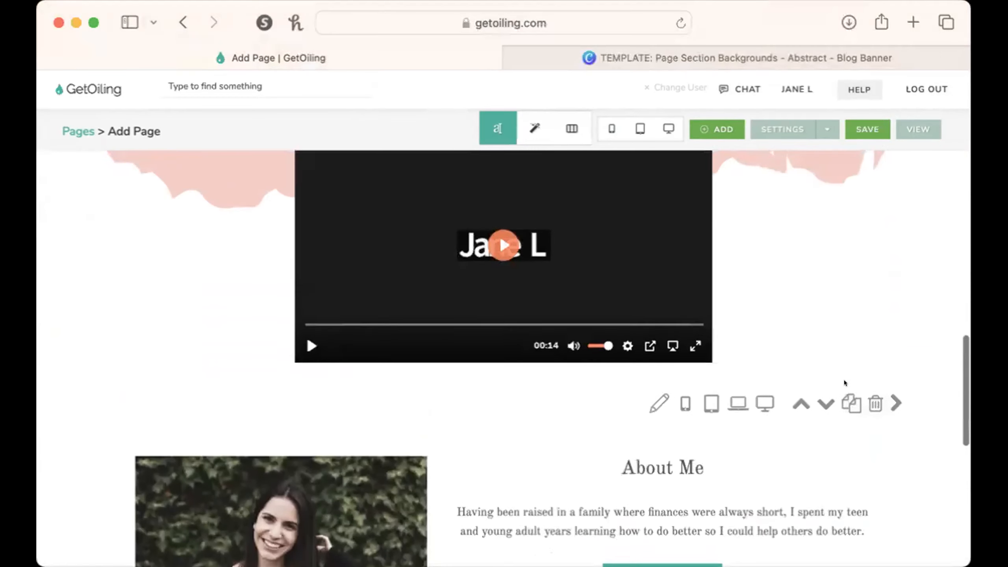
scroll(844, 382, "down", 2)
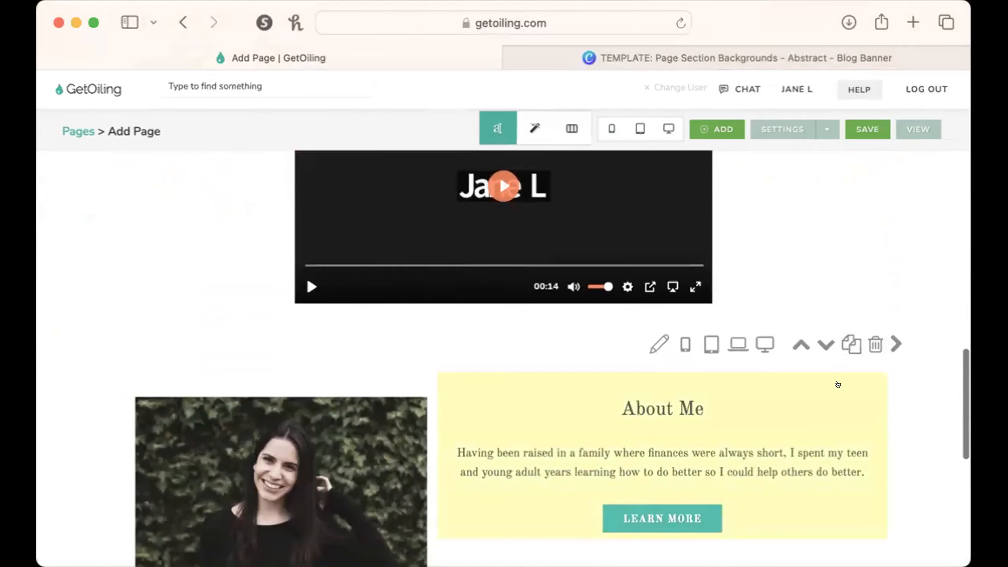
scroll(838, 384, "down", 2)
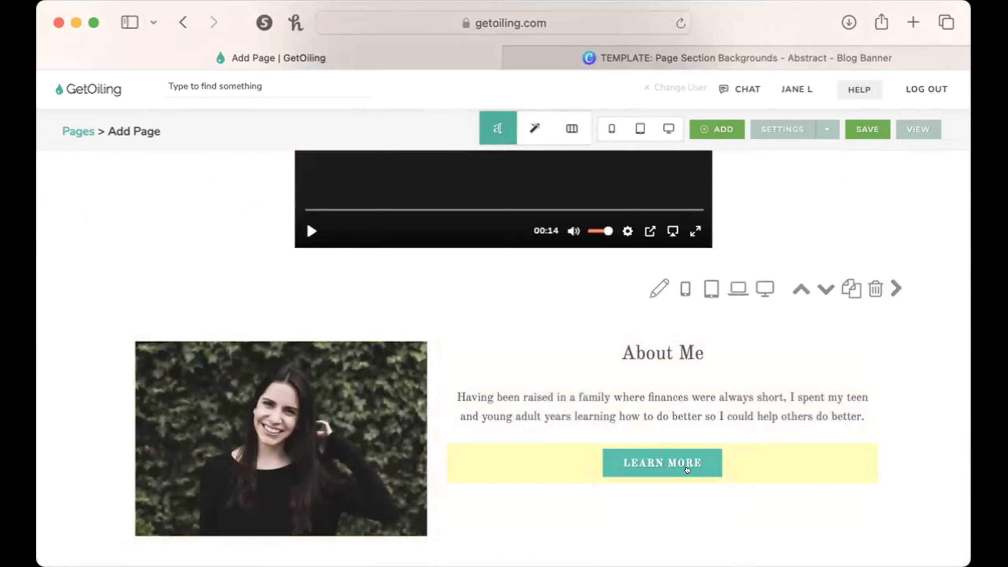
scroll(686, 470, "down", 6)
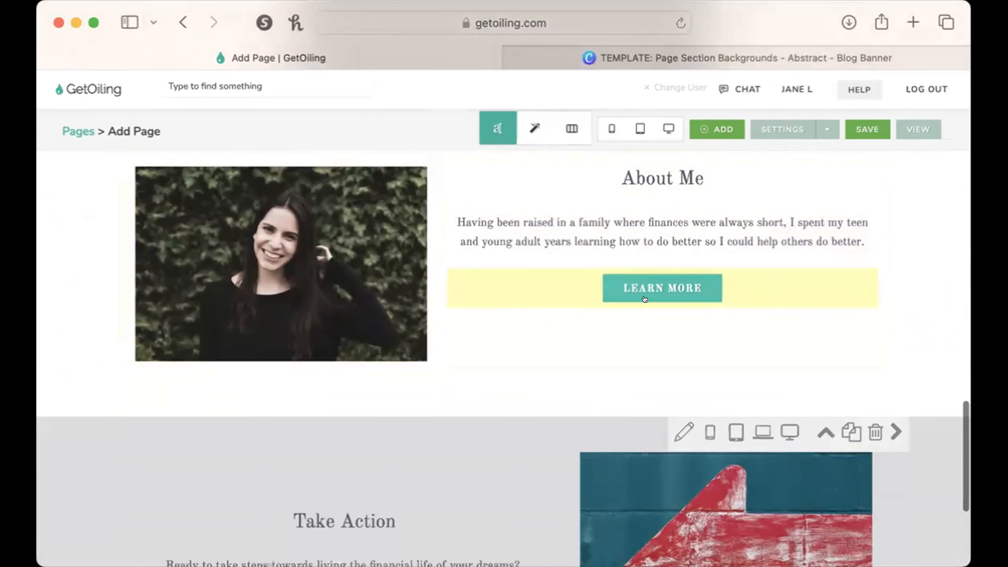
scroll(738, 286, "up", 2)
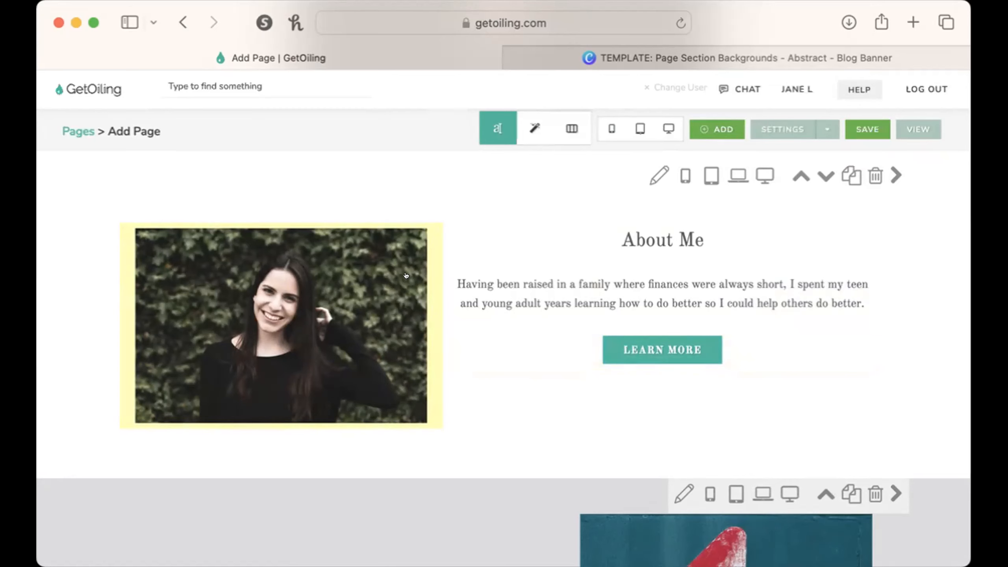
scroll(558, 328, "up", 3)
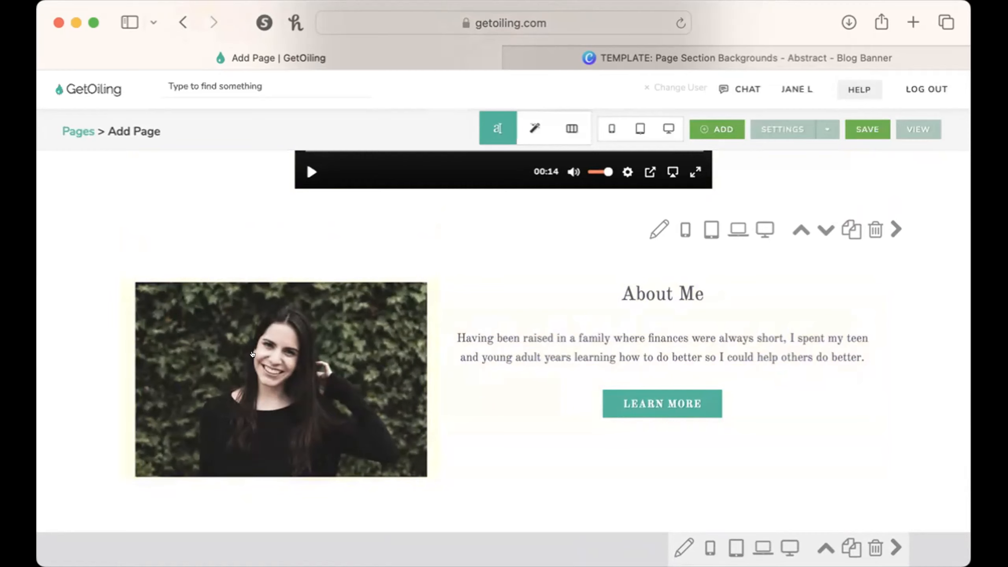
Save the About Me portrait photo to Downloads from the desktop preview of the page, then close the preview.
left_click(669, 128)
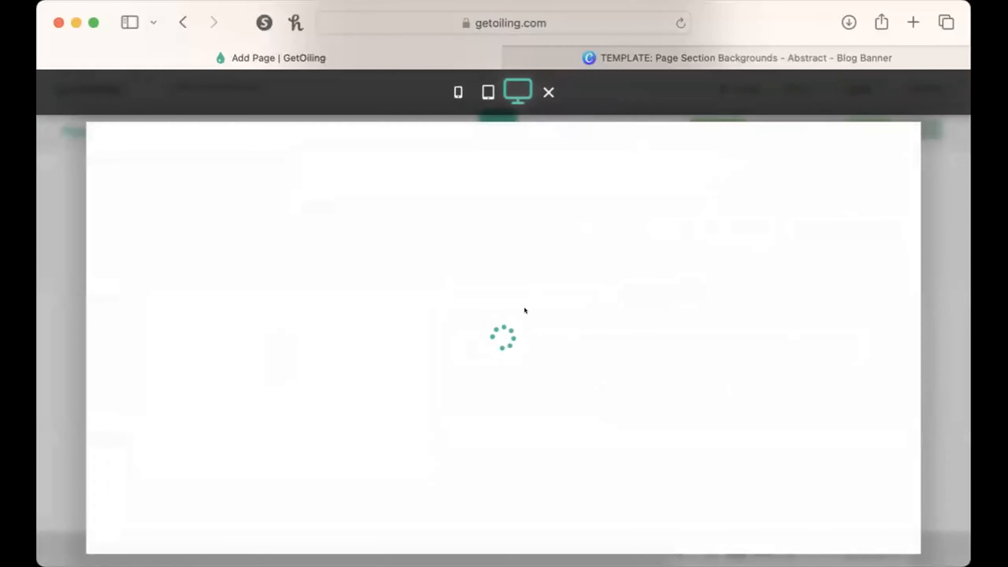
scroll(288, 413, "down", 5)
scroll(288, 413, "down", 10)
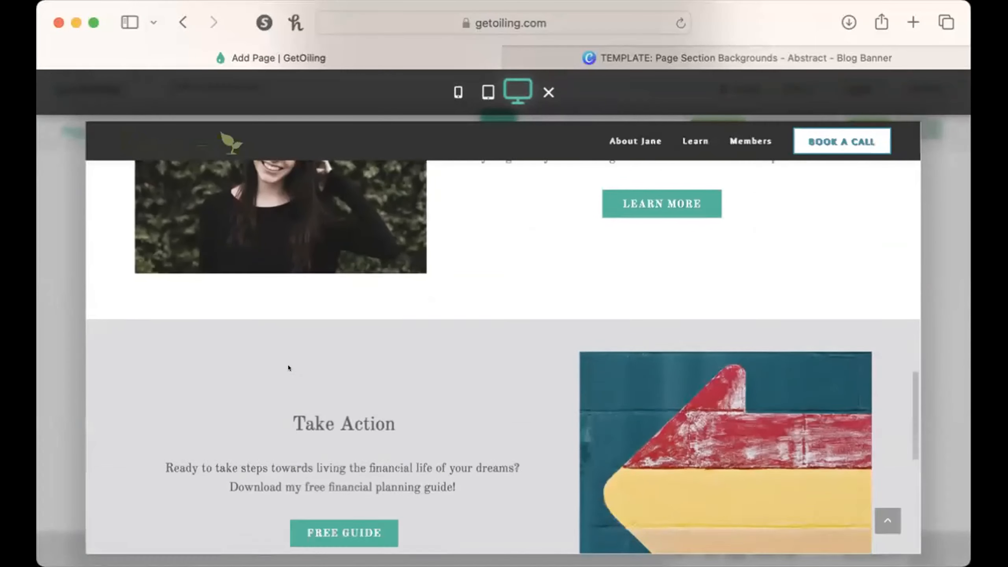
scroll(288, 367, "up", 3)
right_click(294, 328)
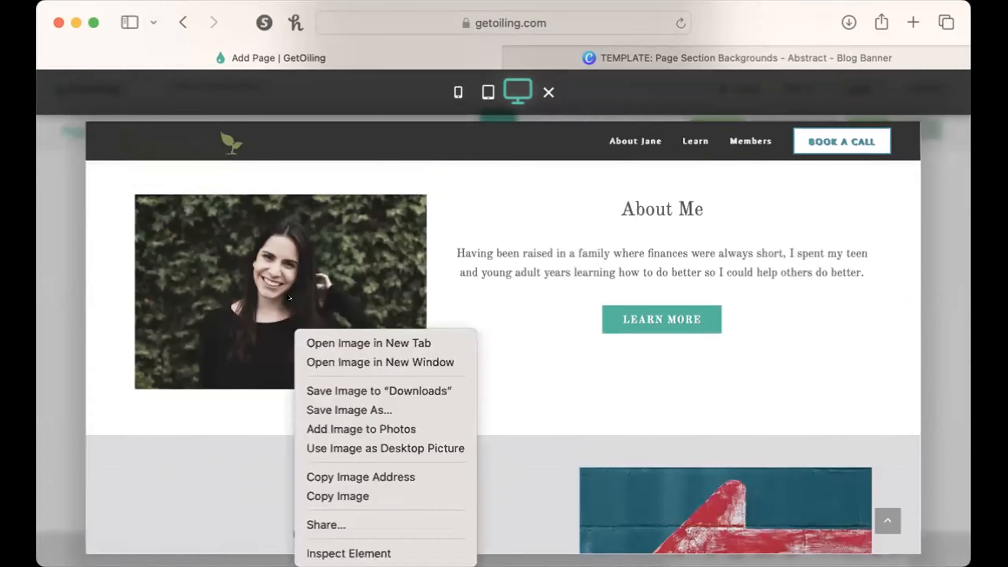
left_click(362, 390)
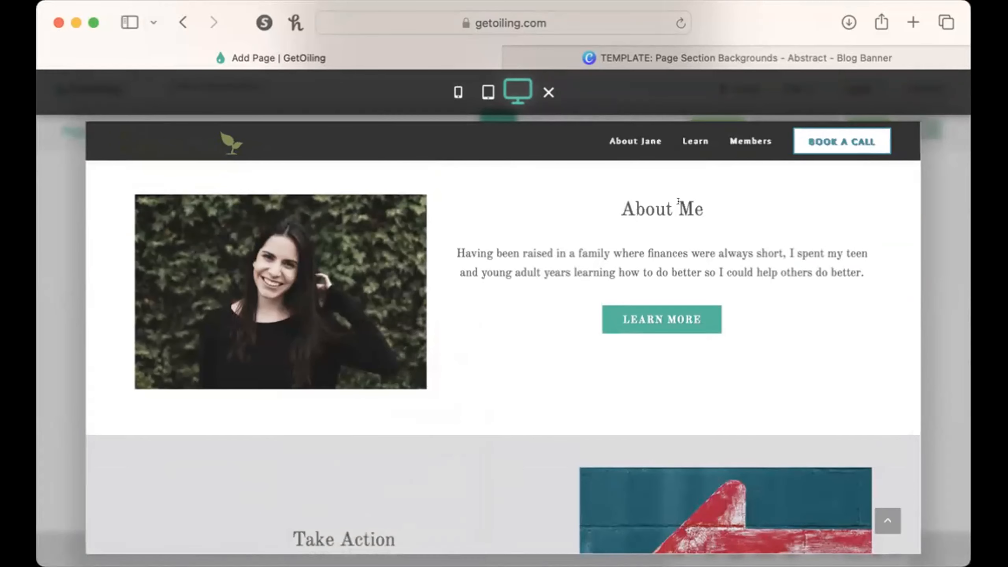
left_click(549, 92)
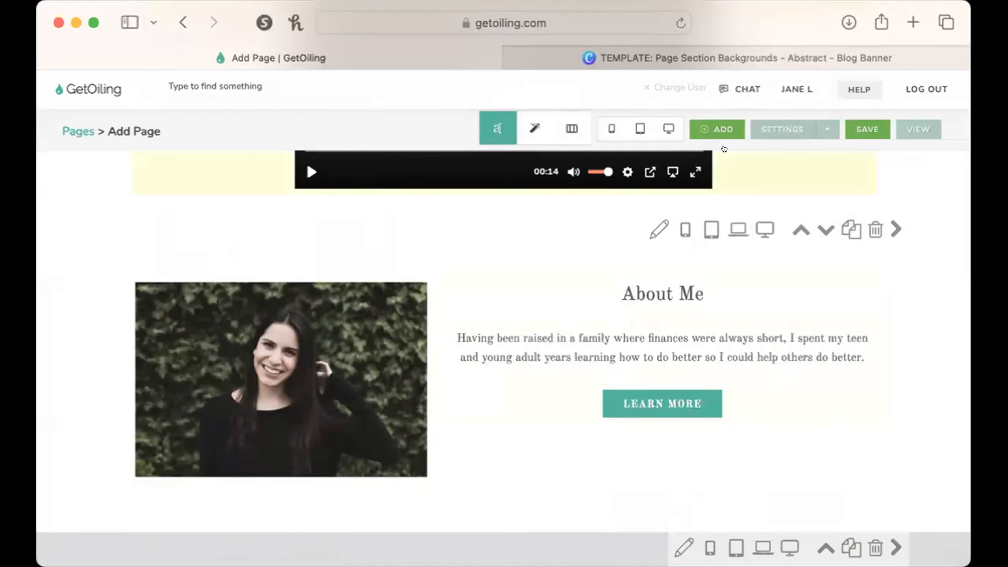
Switch to Canva and create a blank 500 × 500 px Logo design from a search for "logo".
left_click(734, 49)
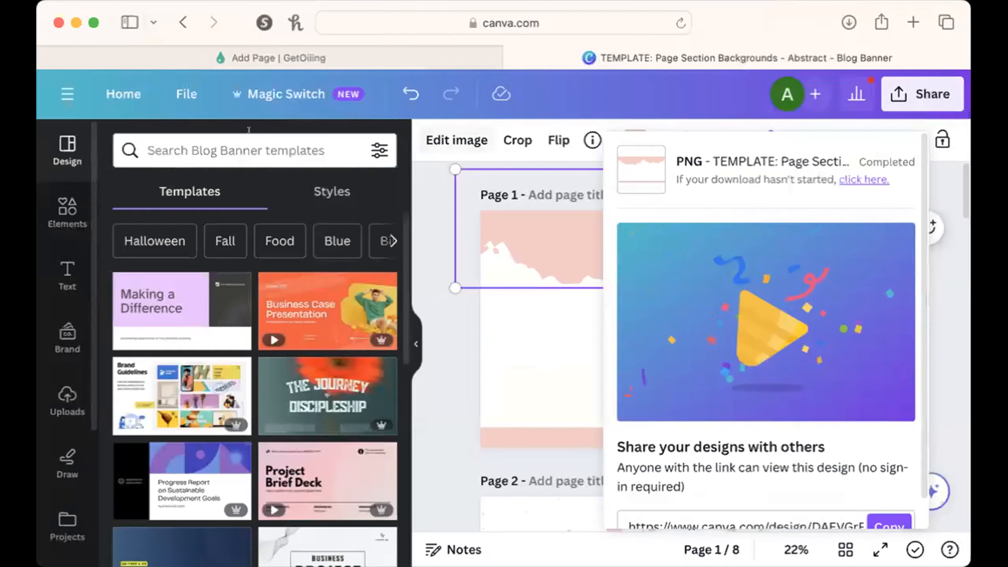
left_click(116, 91)
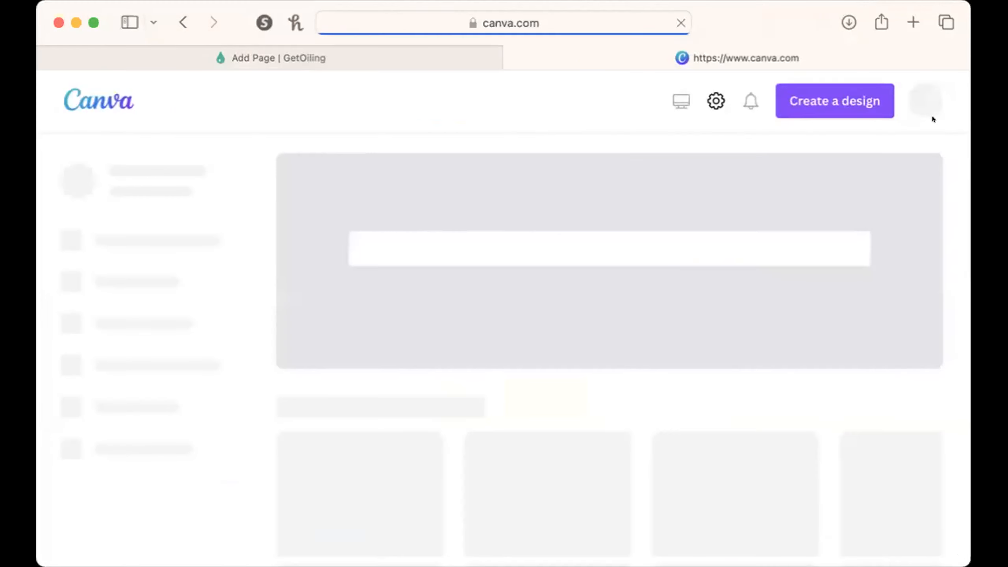
left_click(849, 91)
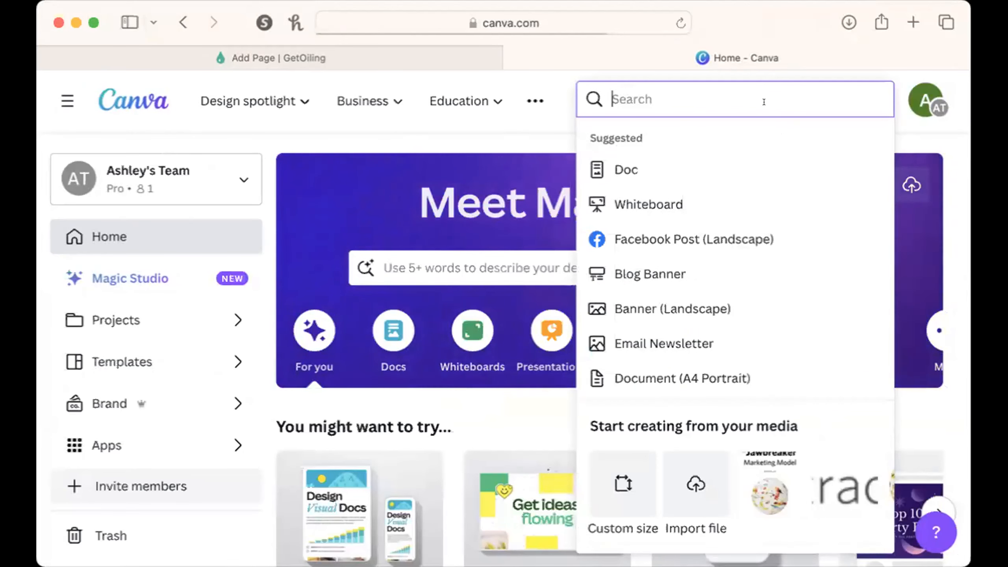
left_click(417, 59)
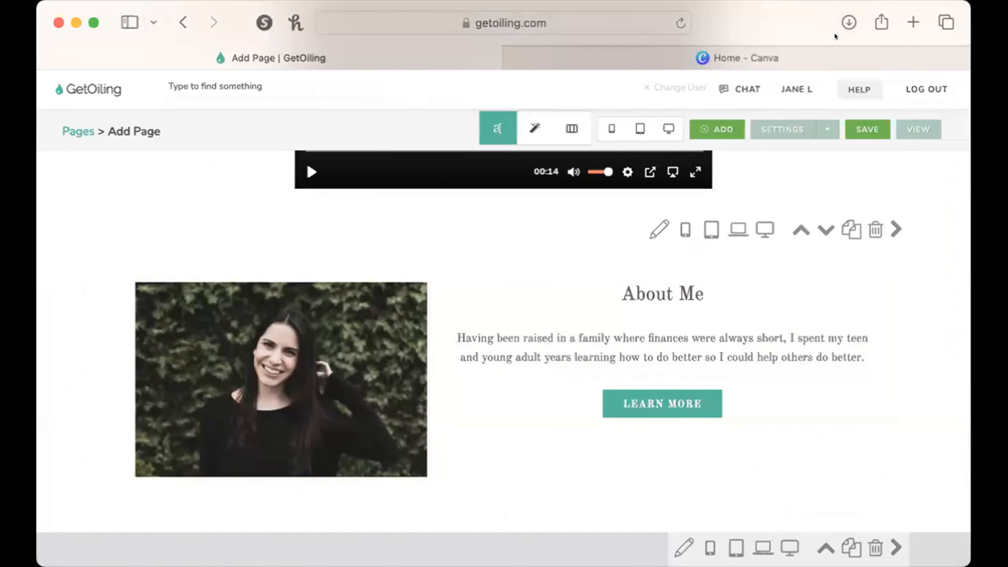
left_click(830, 47)
left_click(722, 91)
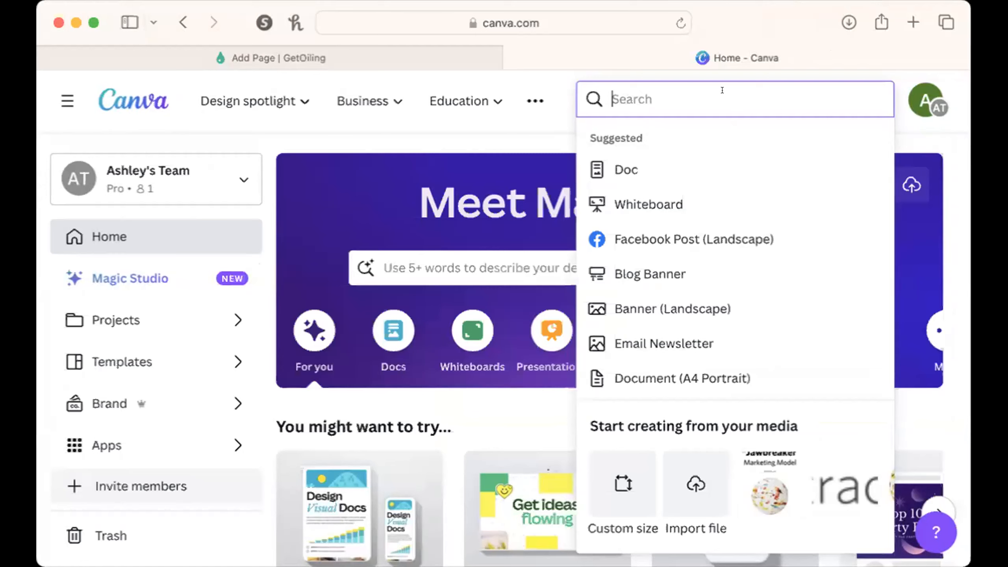
type("logo")
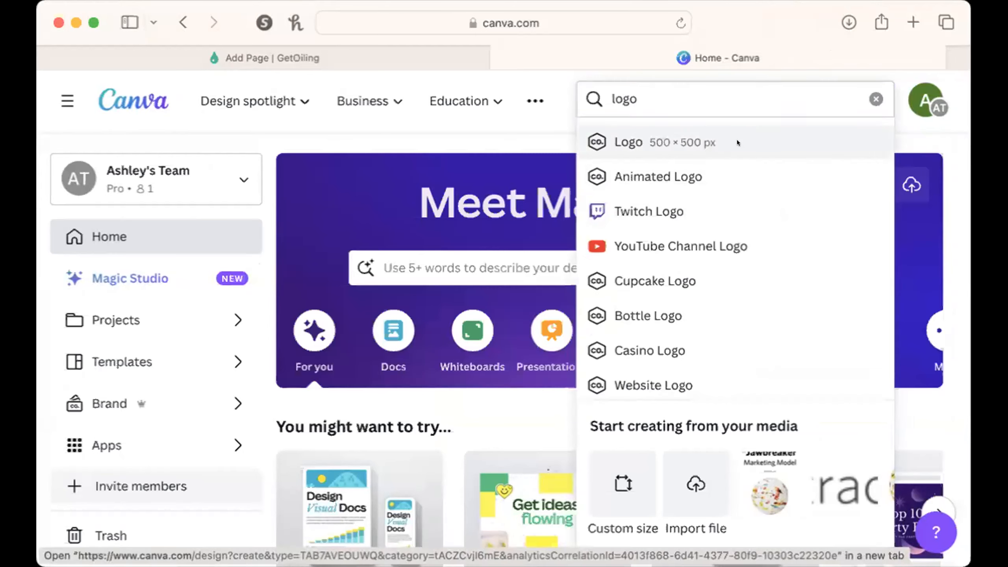
left_click(737, 142)
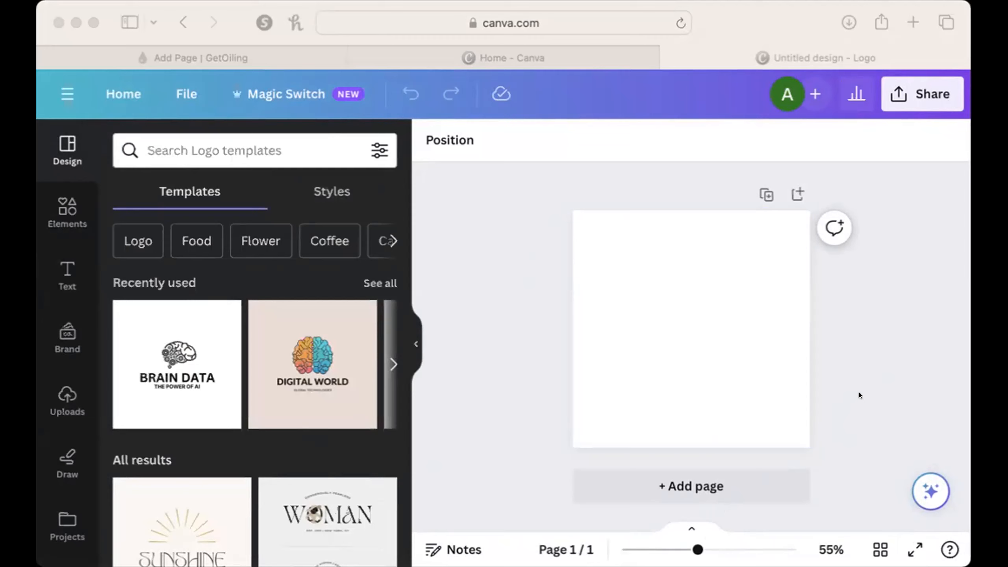
Add the downloaded About Me portrait photo to the centre of the blank logo page.
left_click_drag(693, 353, 666, 283)
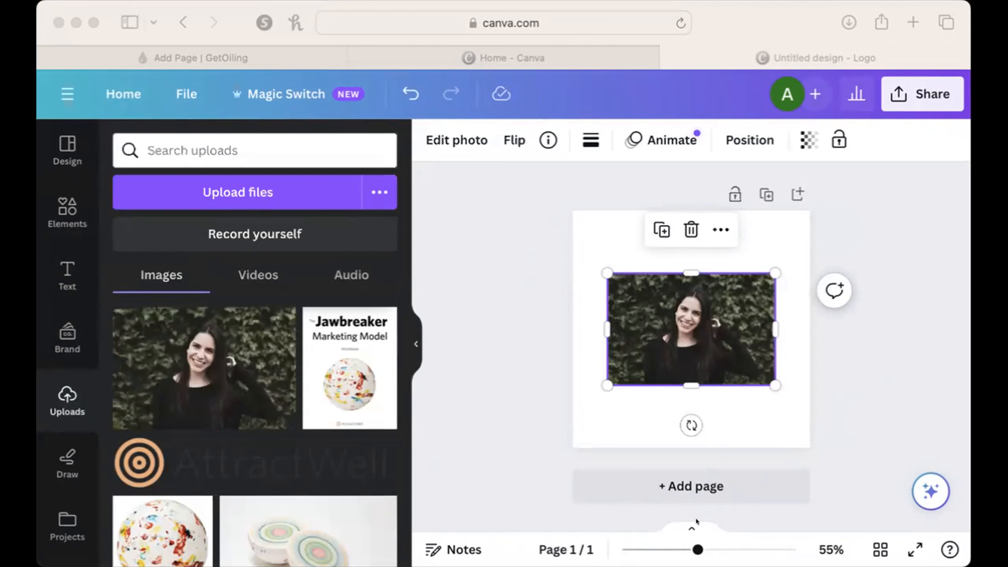
left_click(696, 541)
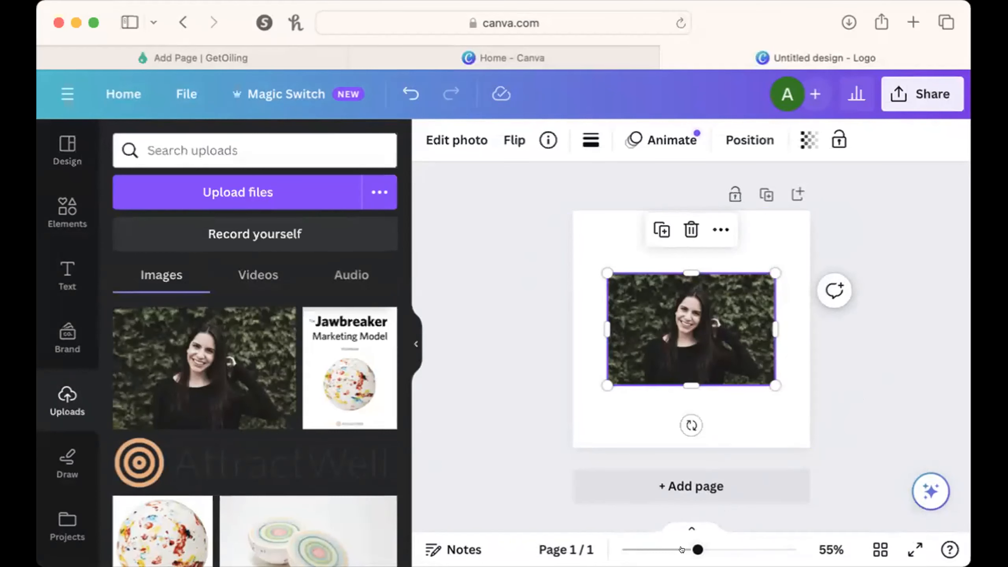
left_click_drag(686, 540, 723, 540)
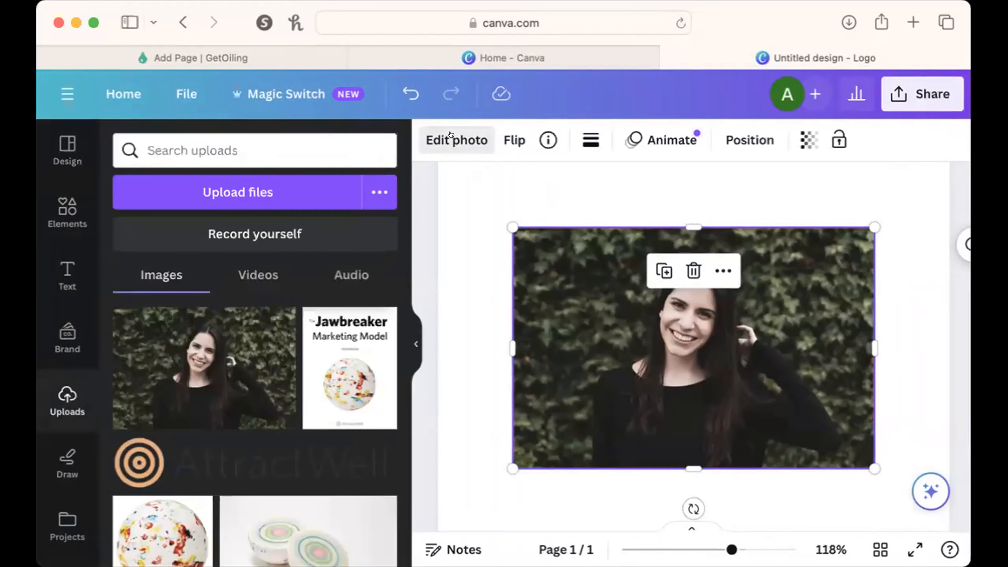
Remove the portrait photo's background and enlarge the cut-out so it fills the logo page down to the bottom edge.
left_click(451, 138)
left_click(167, 285)
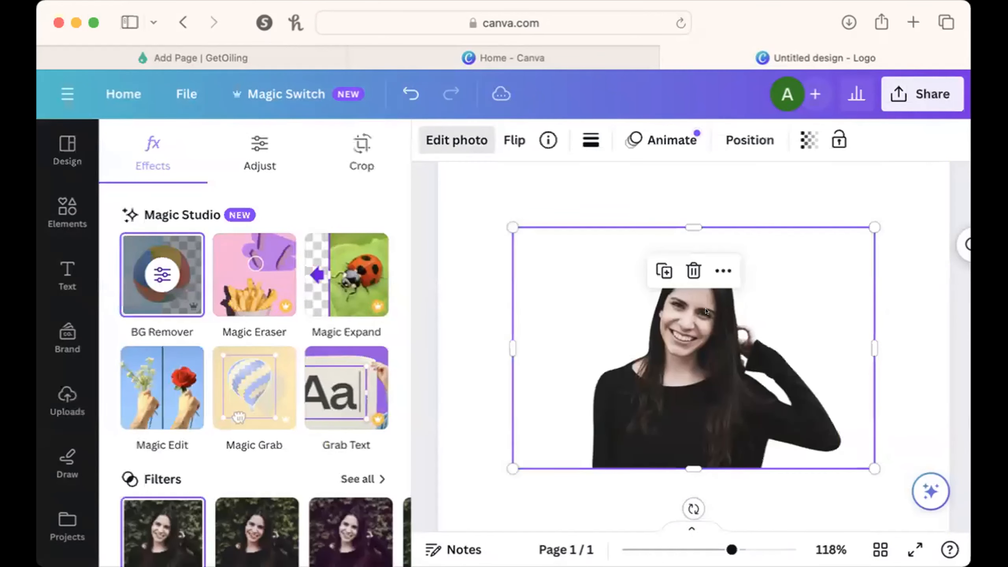
left_click_drag(731, 549, 695, 539)
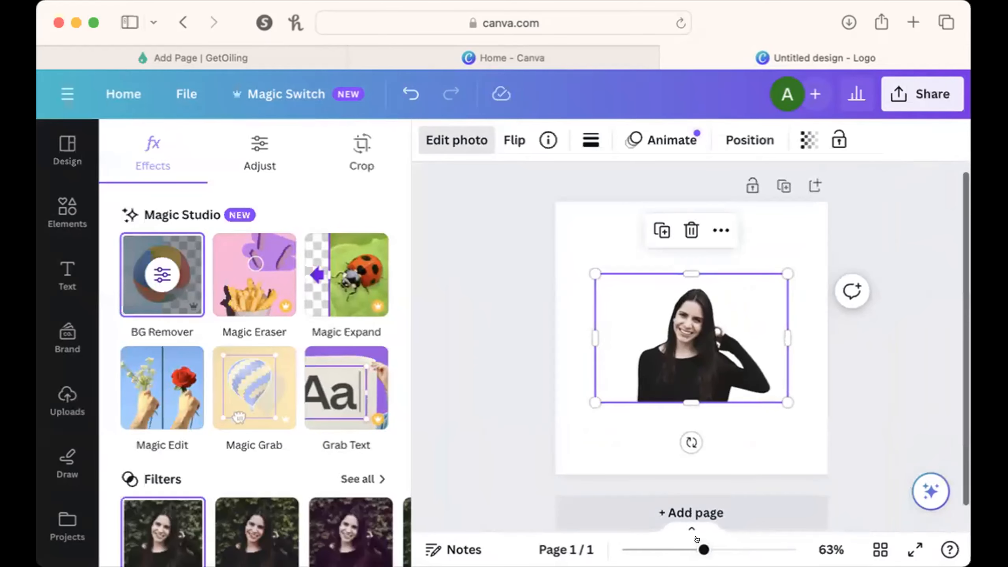
left_click_drag(692, 370, 641, 437)
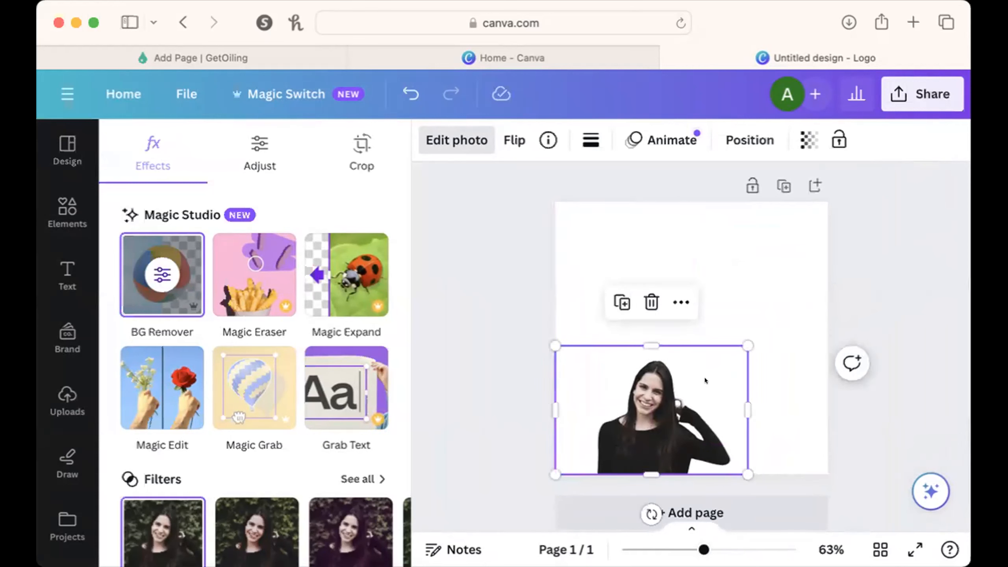
left_click_drag(739, 339, 665, 342)
left_click_drag(866, 464, 862, 464)
left_click_drag(720, 421, 710, 422)
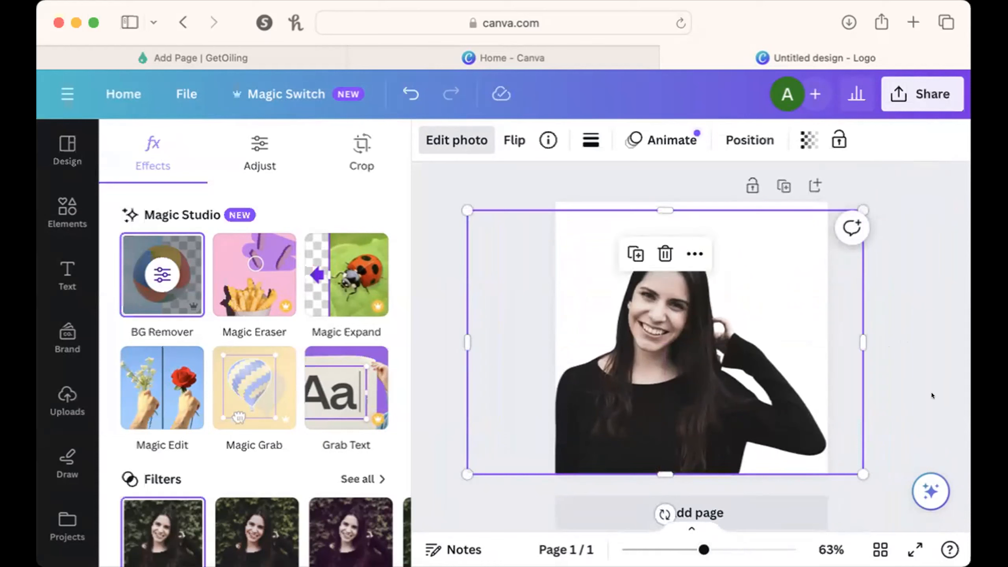
left_click(915, 379)
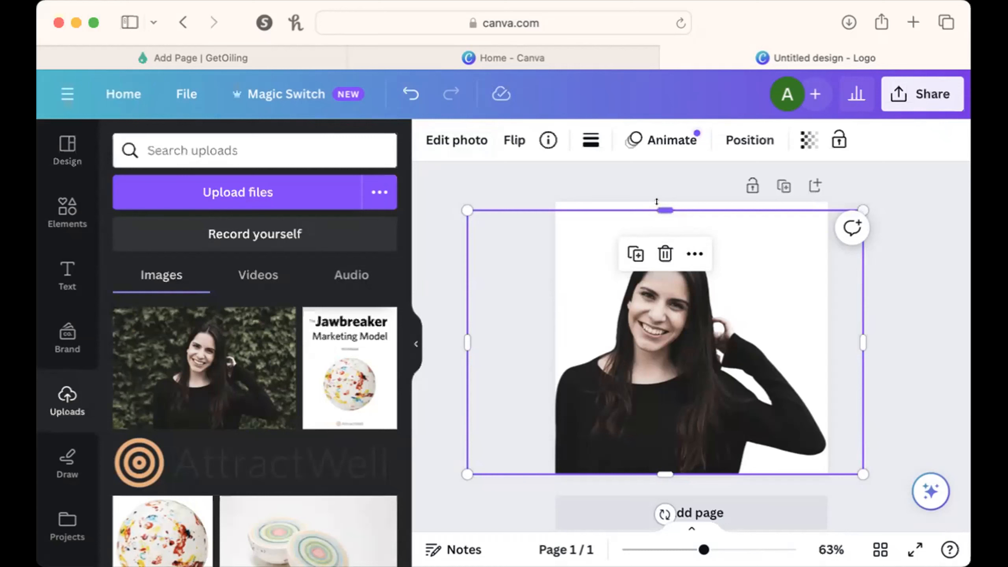
left_click(891, 258)
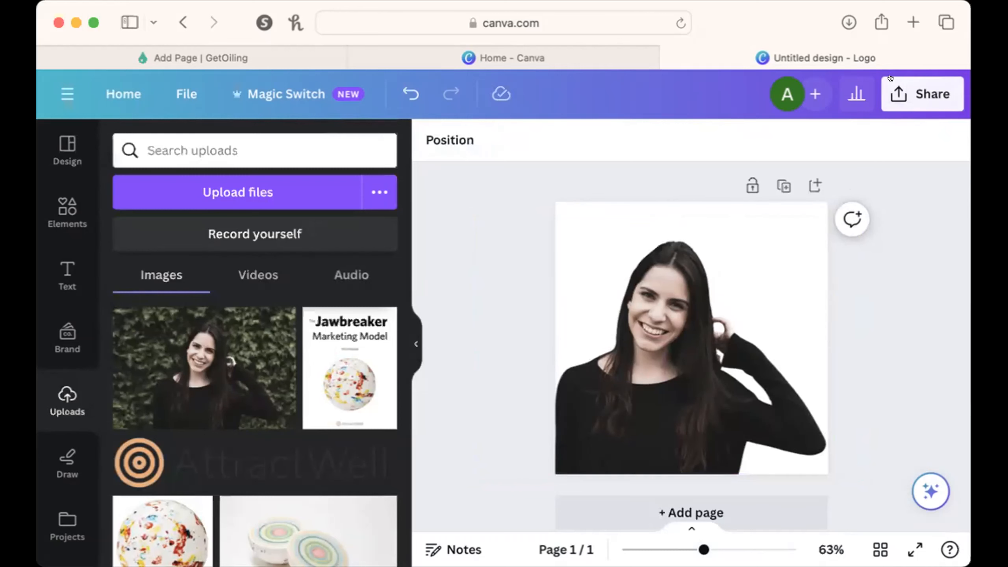
Download the logo design as a PNG at size 1 with a transparent background.
left_click(921, 93)
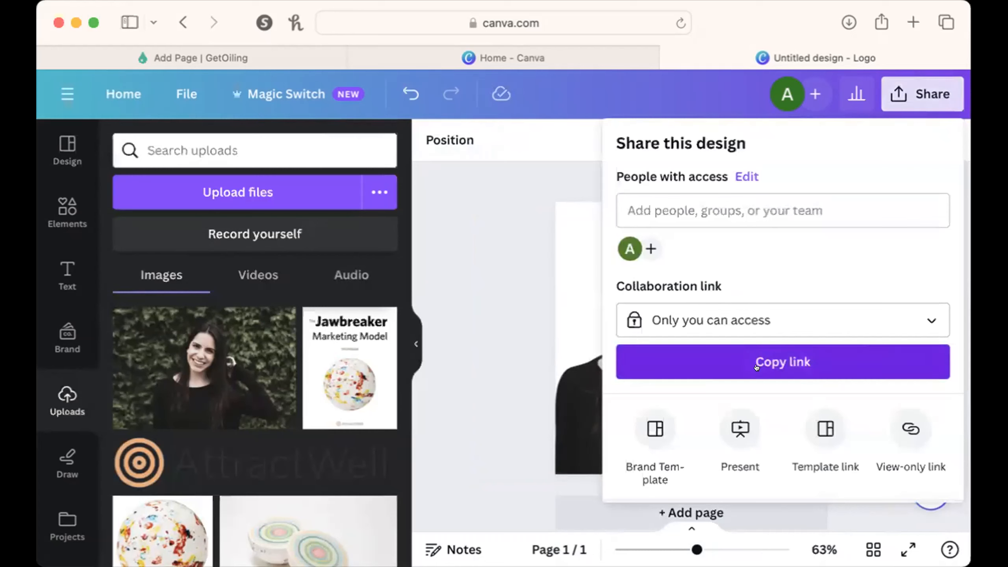
scroll(682, 421, "down", 3)
left_click(695, 378)
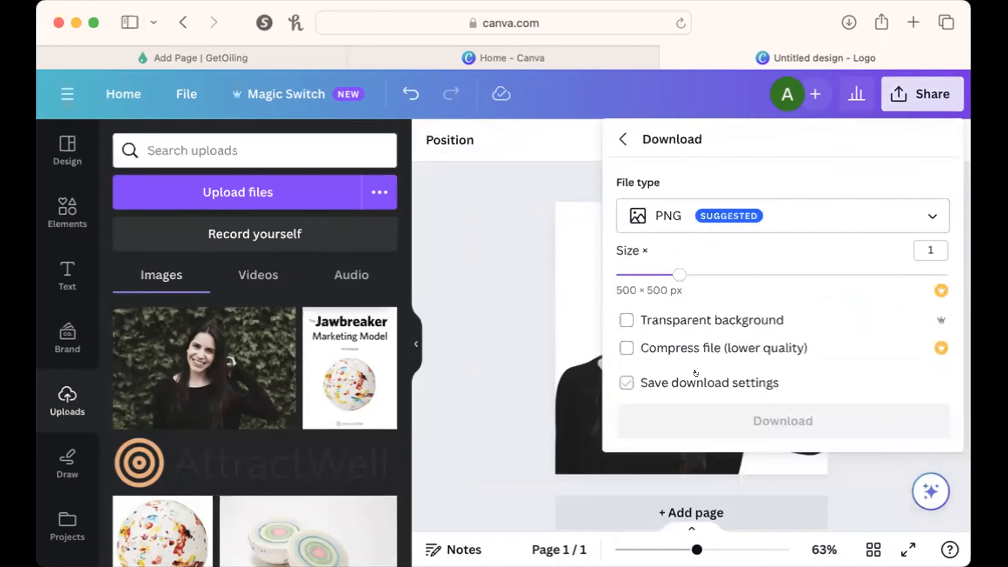
left_click(626, 320)
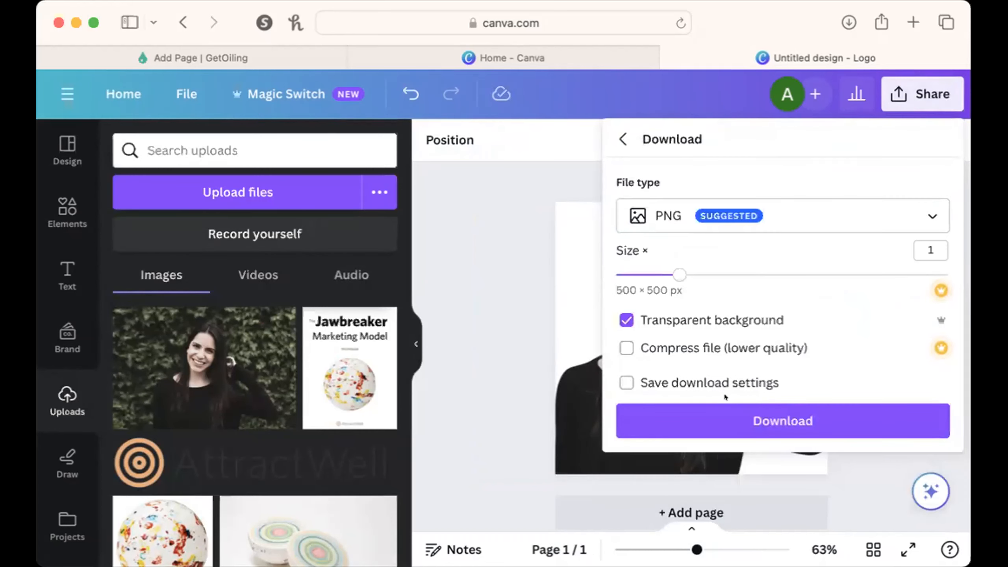
left_click(752, 411)
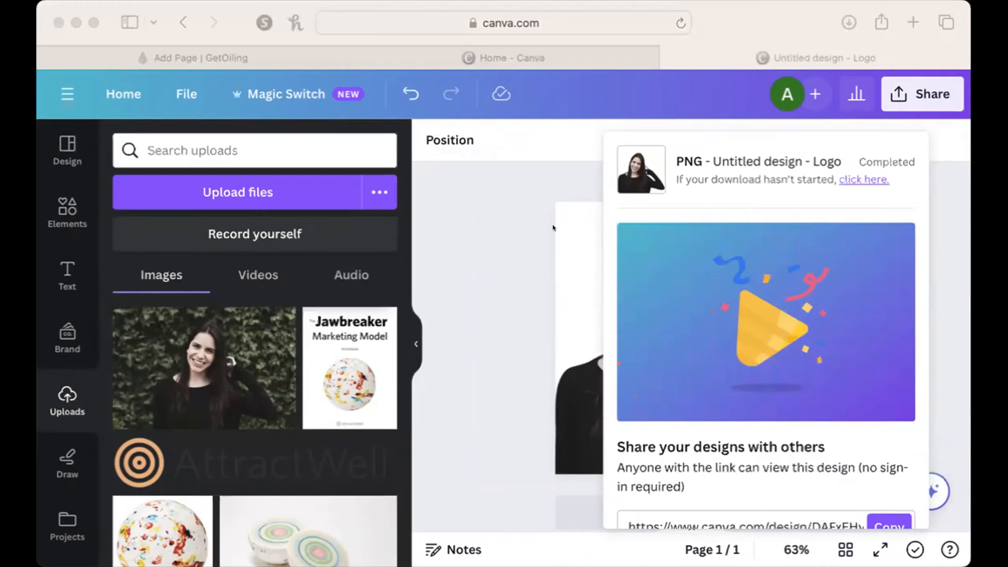
left_click(496, 228)
Switch to the GetOiling page editor, replace the About Me photo with the transparent cut-out portrait and review the section.
left_click(238, 60)
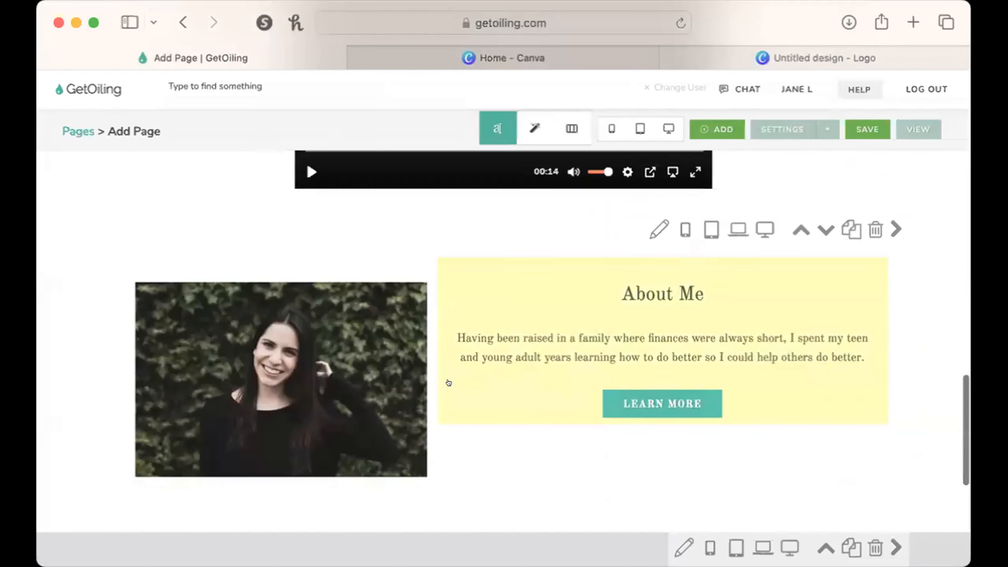
left_click(405, 400)
left_click(348, 396)
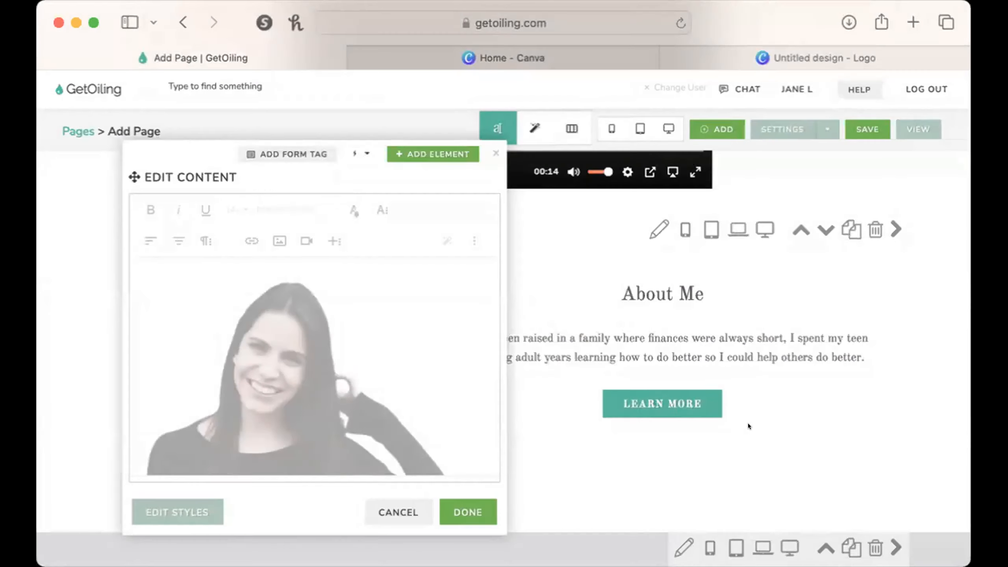
left_click(461, 507)
scroll(461, 507, "down", 5)
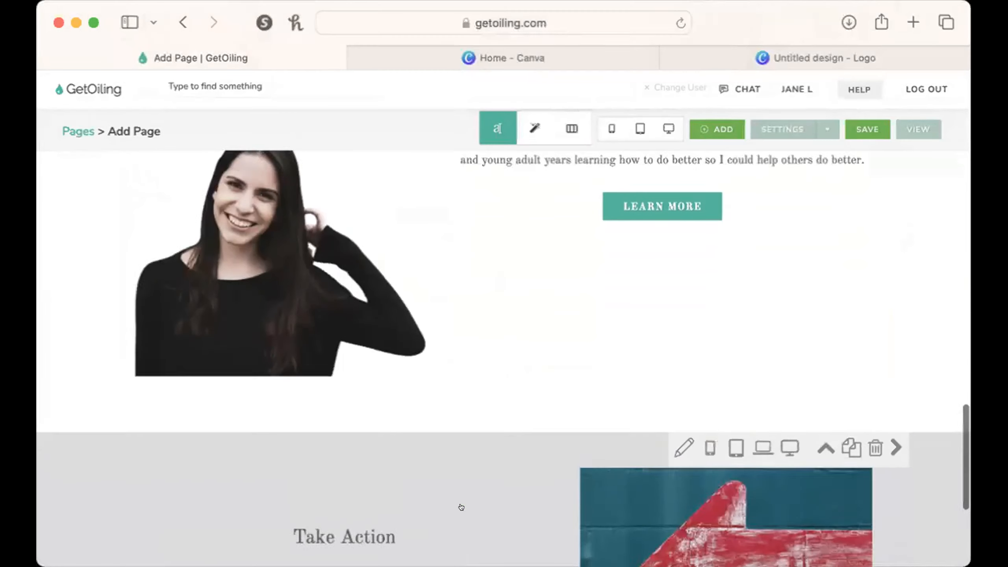
scroll(461, 506, "up", 5)
scroll(642, 496, "down", 2)
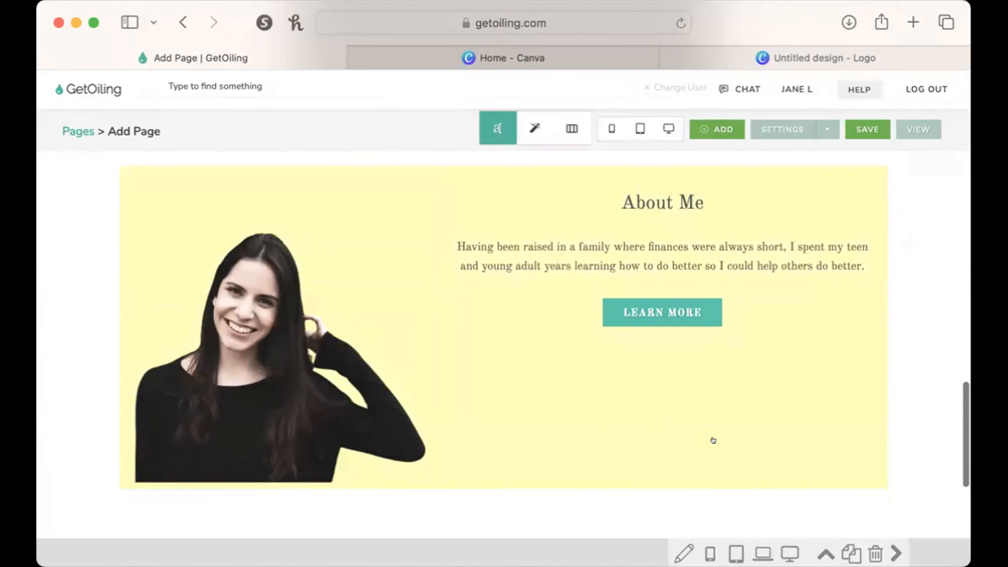
scroll(714, 440, "up", 3)
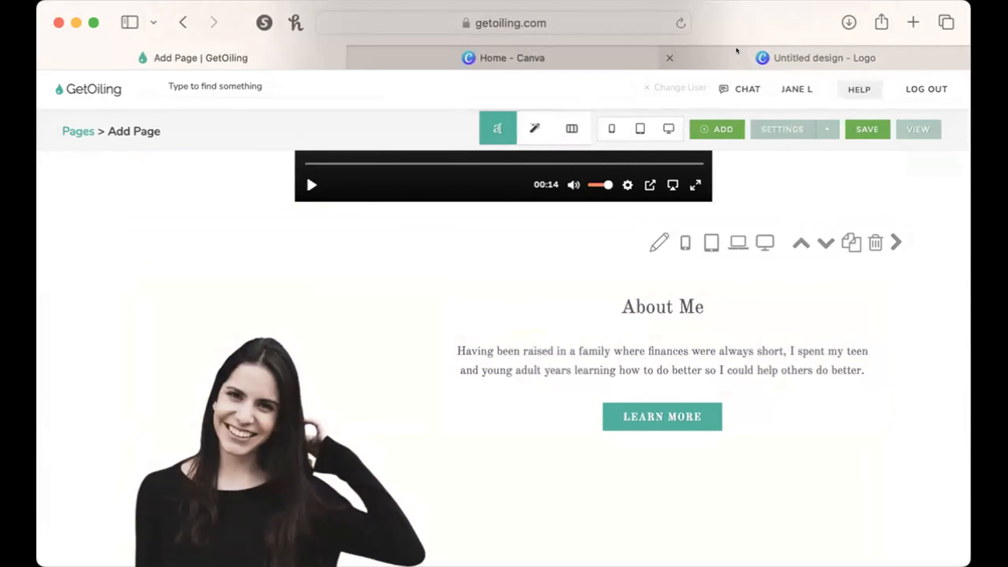
Switch back to the Canva home page and open the recent page section background template design.
left_click(595, 49)
scroll(443, 380, "down", 10)
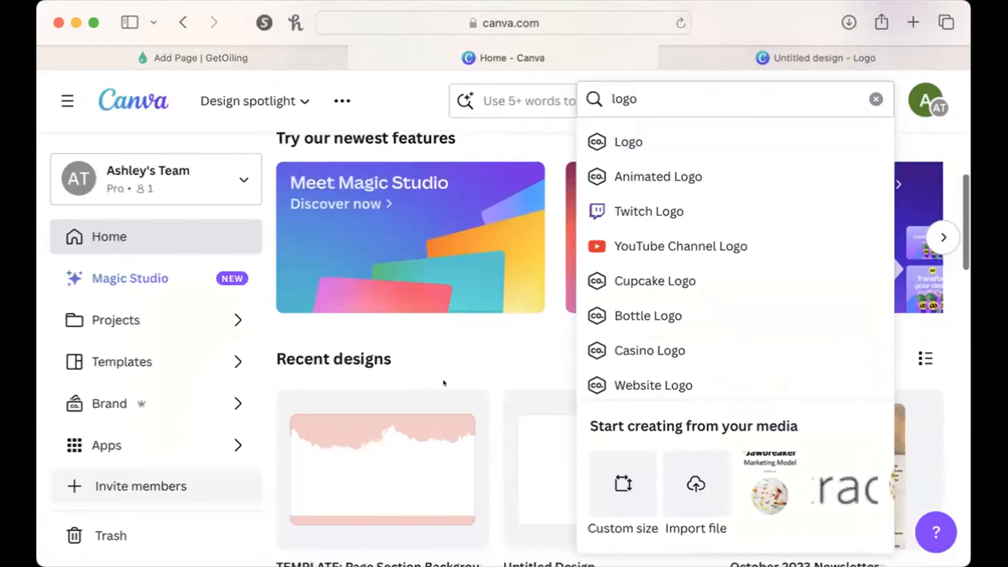
left_click(427, 380)
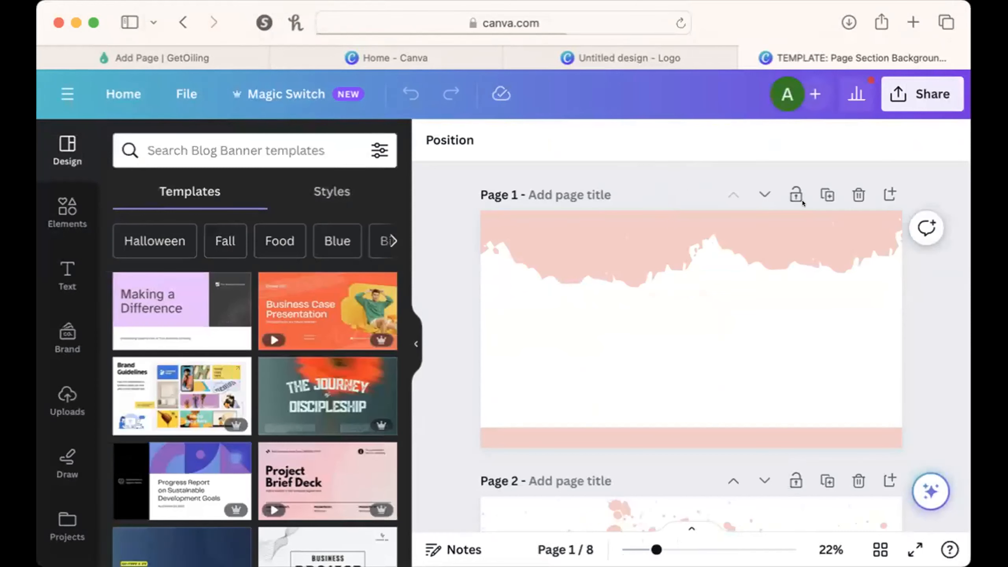
Duplicate page 1 and delete the pink torn-edge graphic and the pink bottom bar from the copy.
left_click(827, 195)
left_click(594, 240)
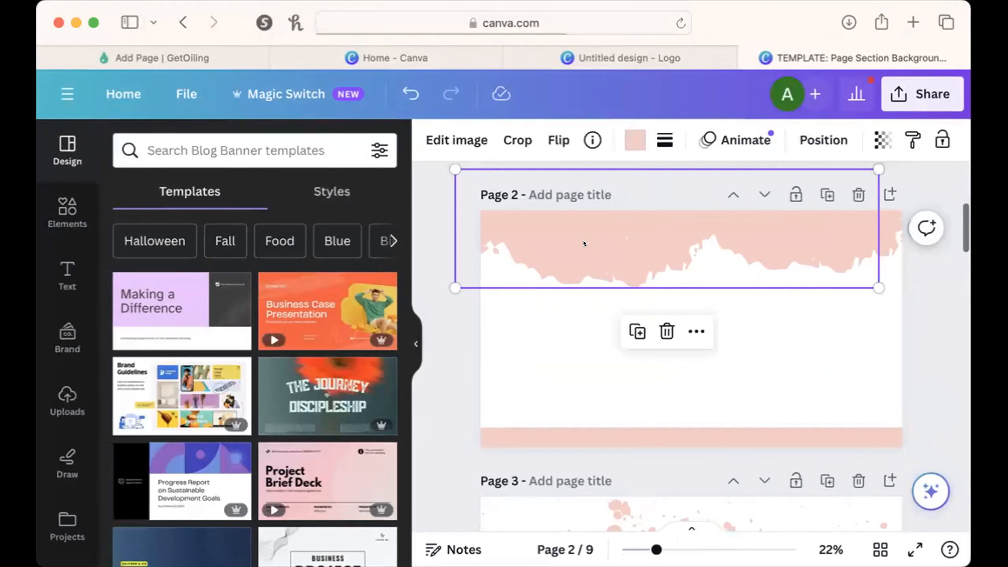
left_click_drag(583, 241, 732, 241)
key("Delete")
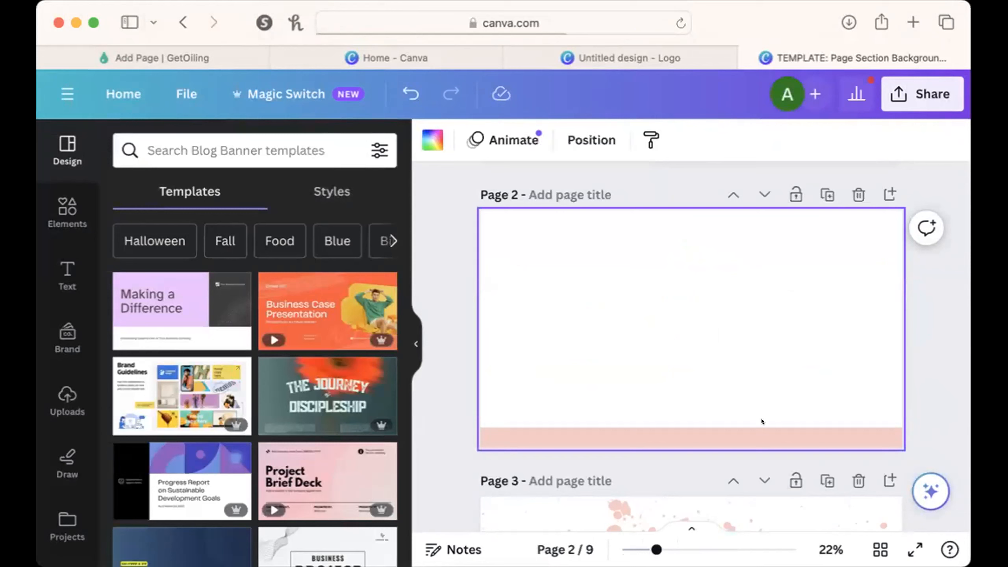
left_click(727, 437)
left_click(690, 384)
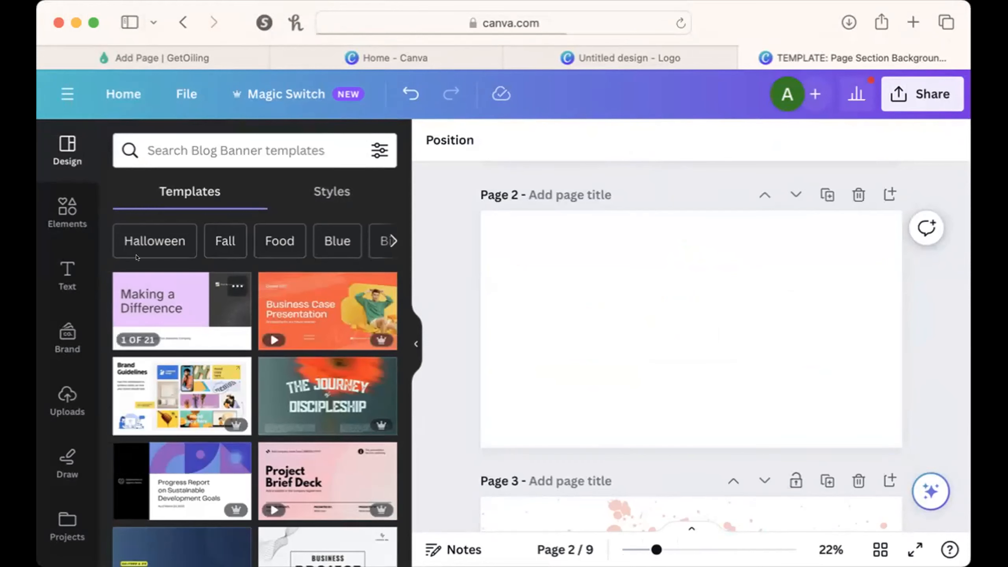
Search the photo elements for "forest" and set the dark green forest with sunbeams as the background of blank page 2.
left_click(67, 212)
left_click(219, 150)
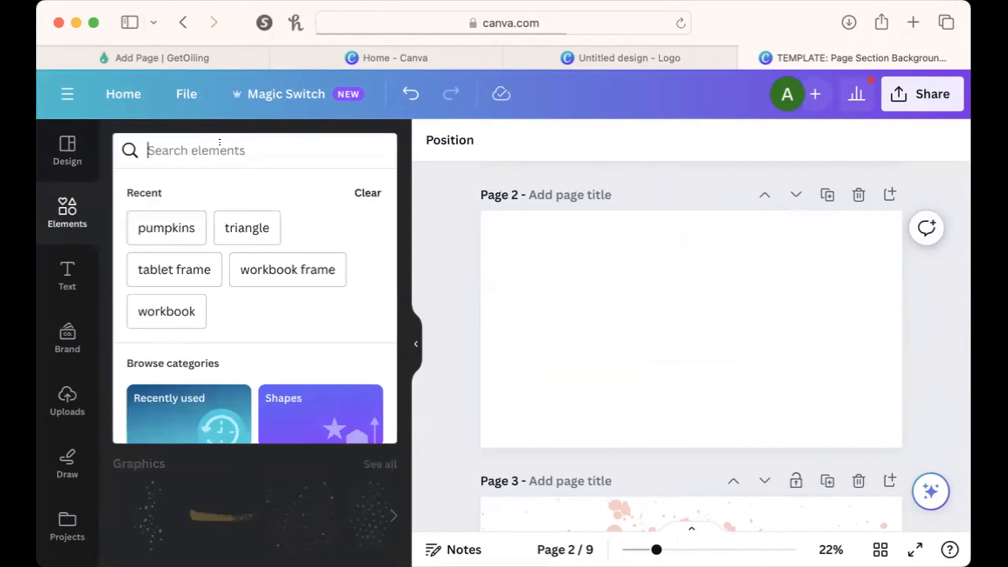
type("forest")
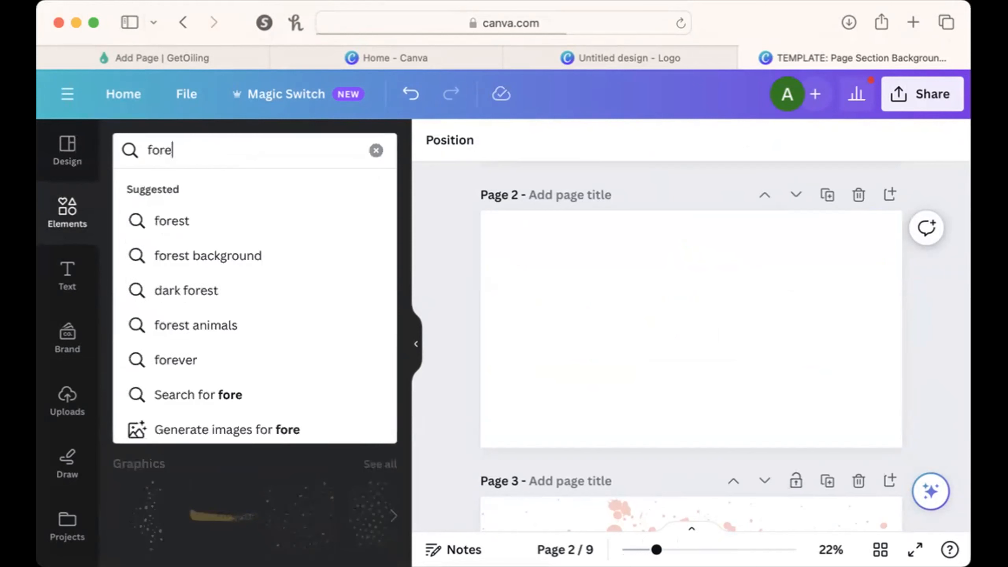
left_click(181, 216)
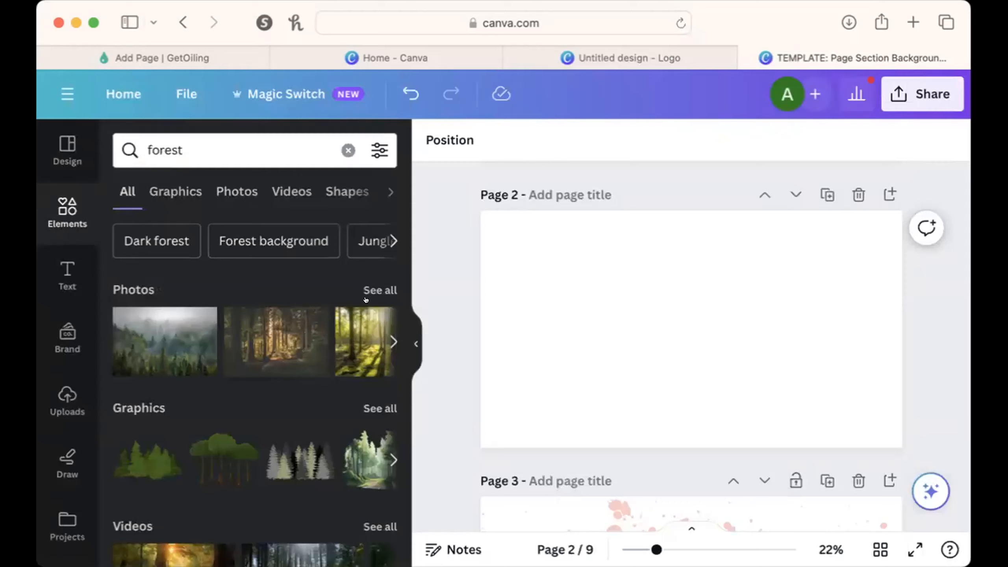
left_click(380, 290)
scroll(351, 452, "down", 10)
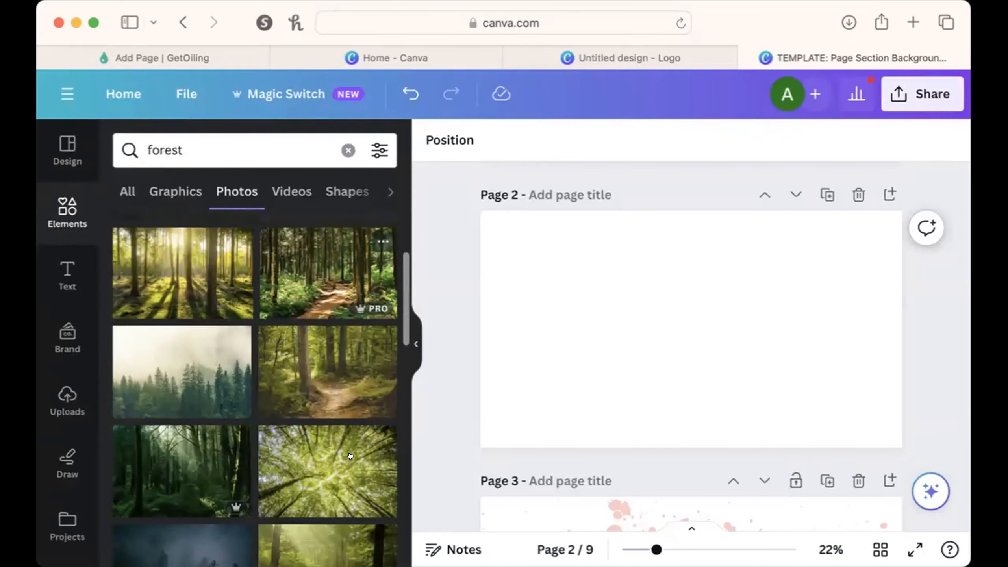
scroll(349, 462, "down", 2)
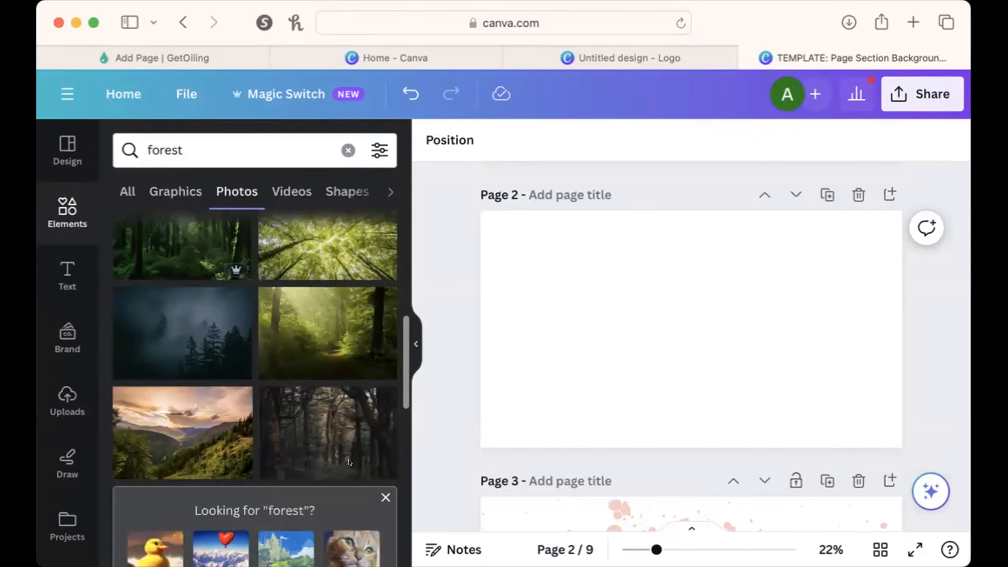
left_click(171, 296)
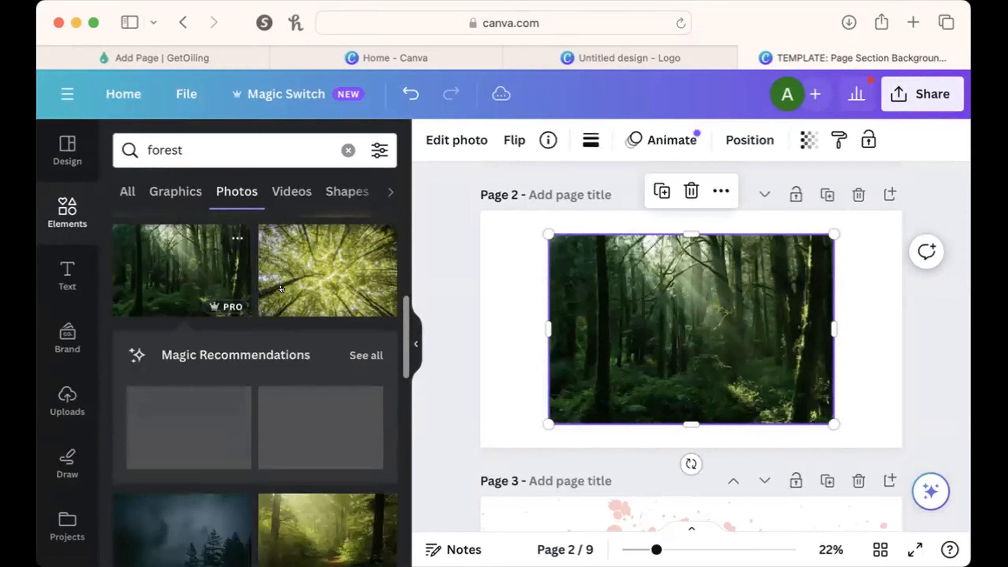
right_click(651, 378)
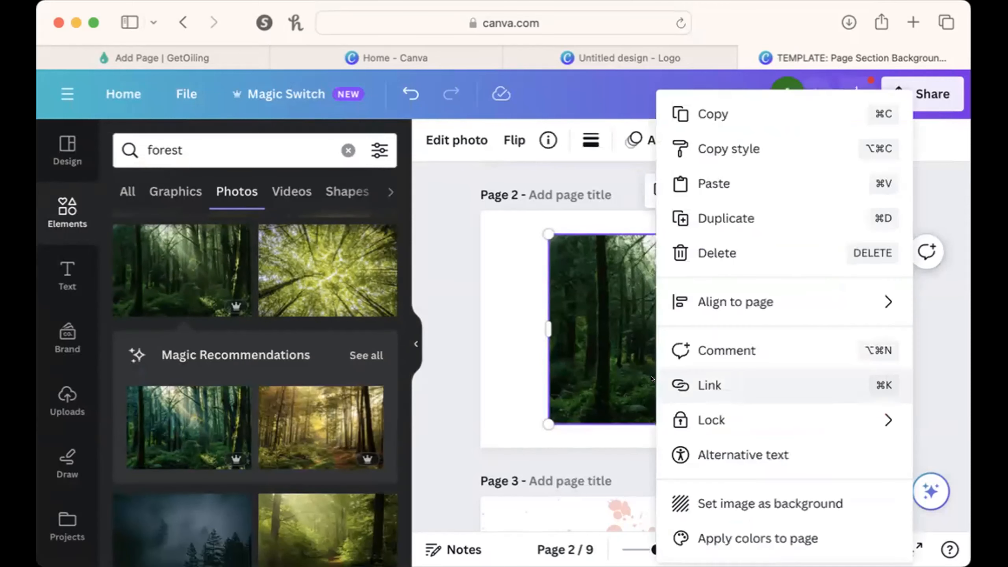
left_click(793, 499)
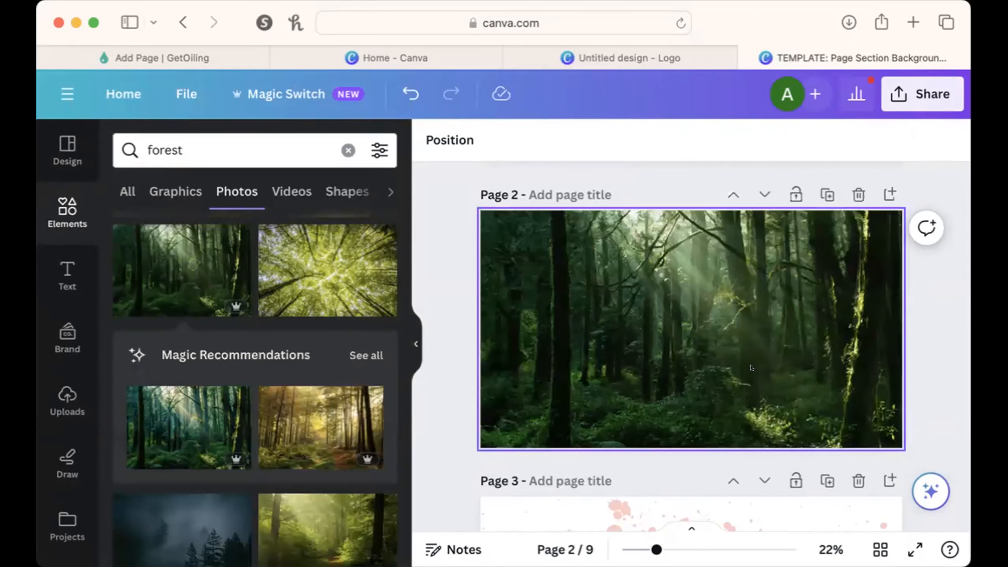
Download only page 2, the forest background, as a PNG.
left_click(919, 95)
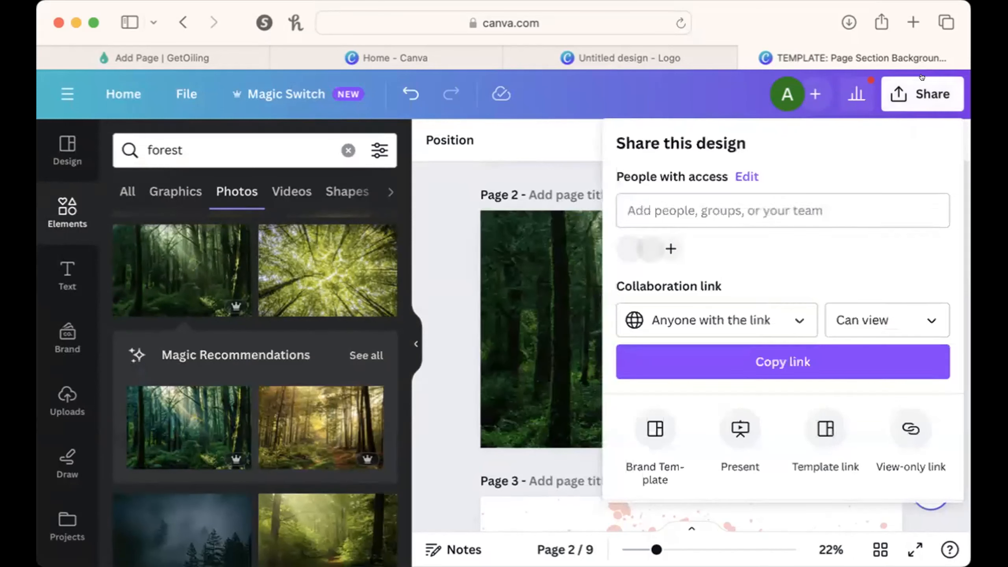
scroll(671, 445, "down", 3)
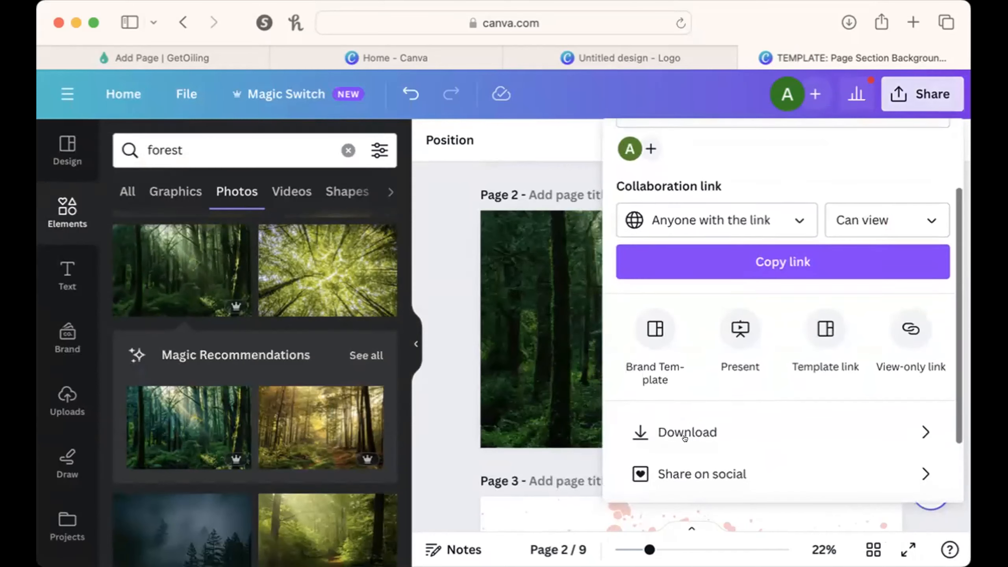
left_click(685, 436)
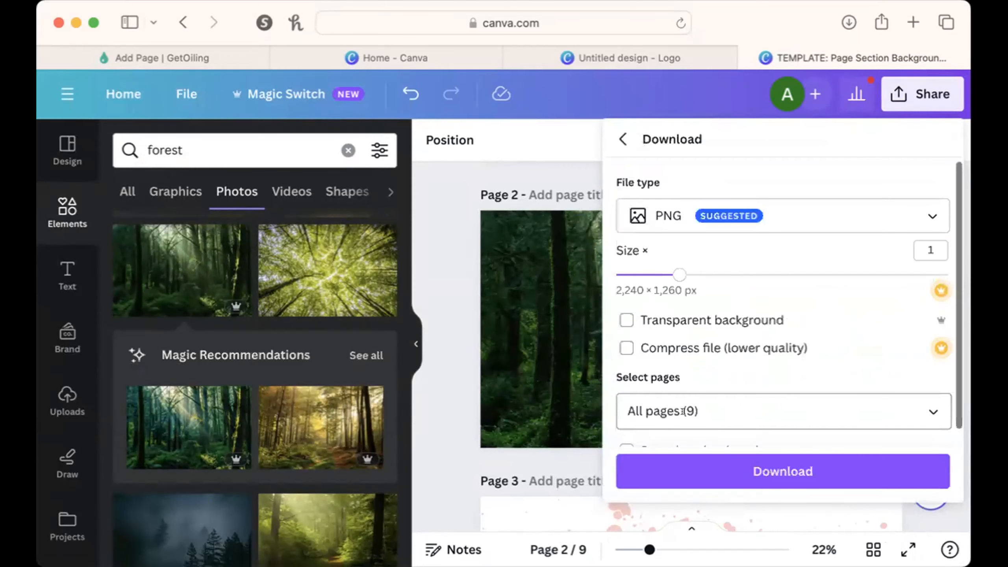
scroll(682, 411, "down", 1)
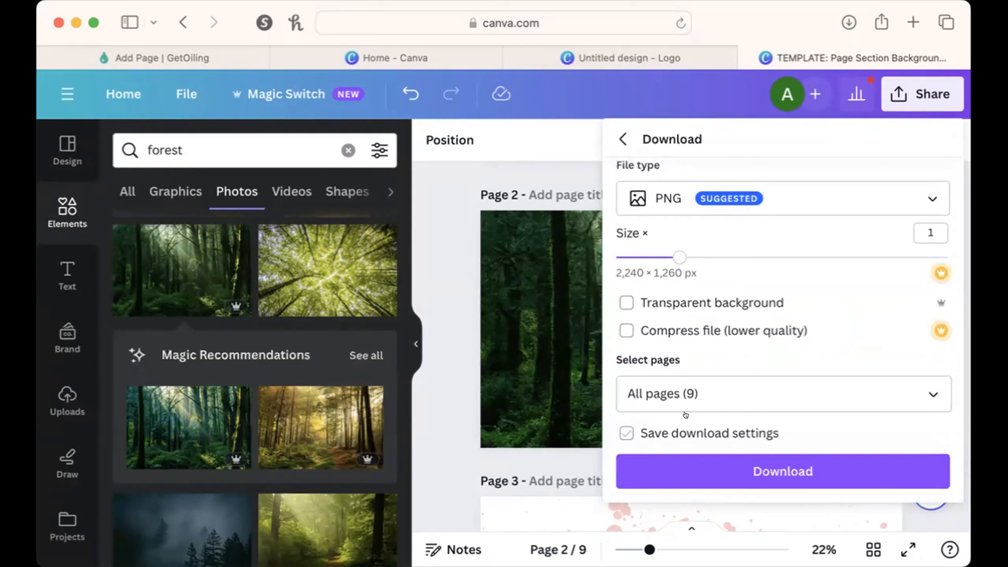
left_click(932, 394)
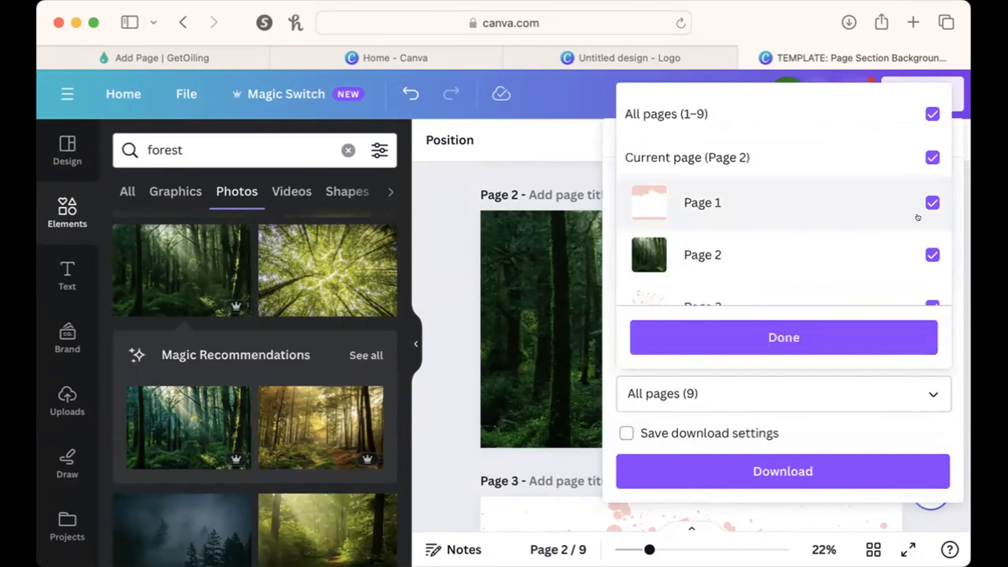
left_click(932, 113)
left_click(928, 254)
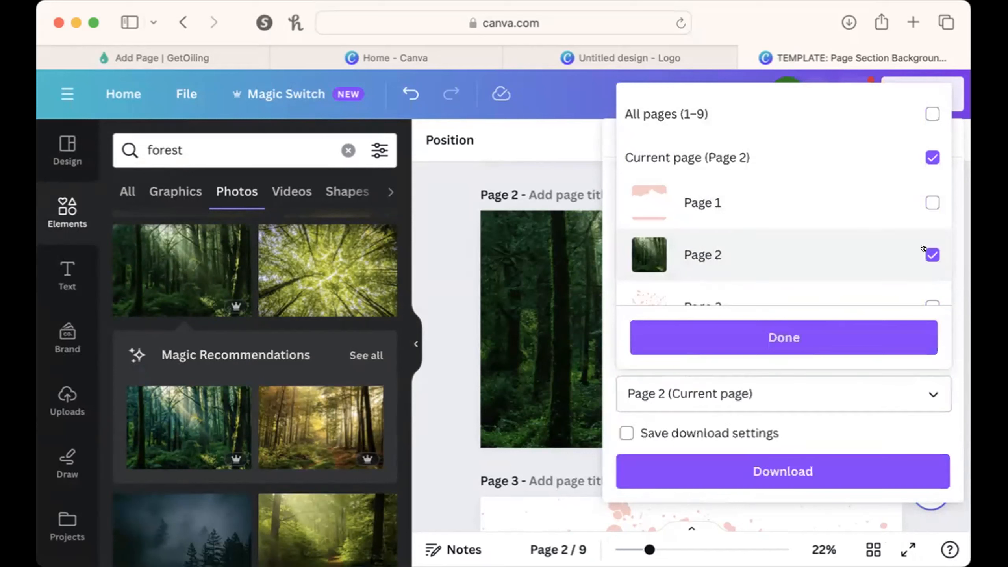
left_click(849, 331)
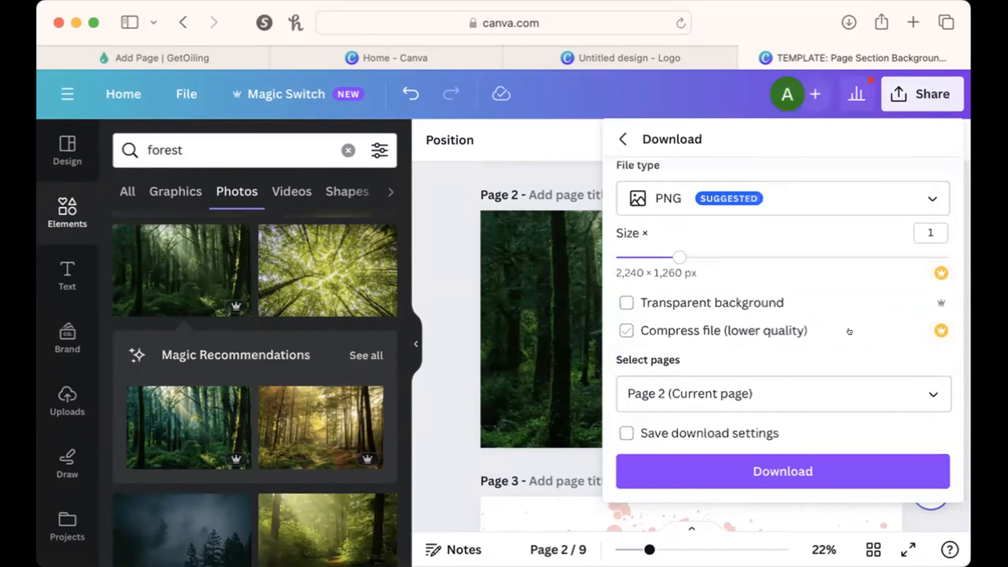
left_click(835, 470)
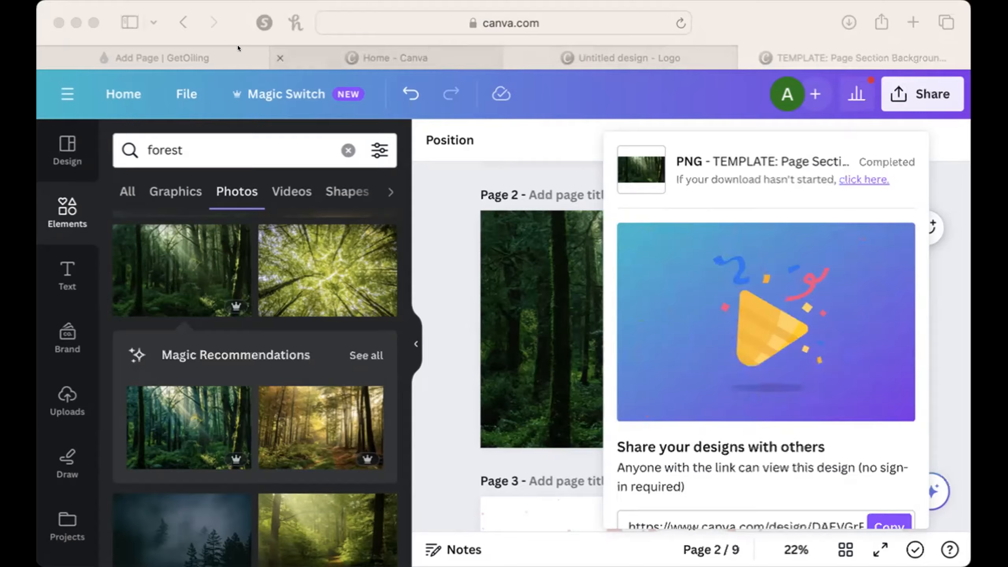
Switch to the GetOiling page editor, upload the forest PNG and apply it as the About Me section's background image.
left_click(194, 46)
scroll(321, 424, "down", 3)
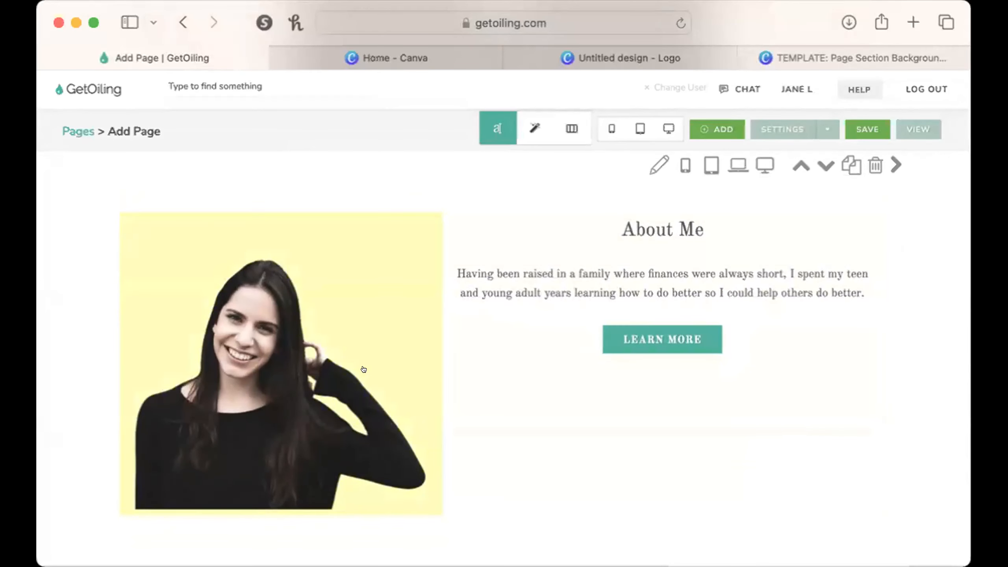
left_click(659, 164)
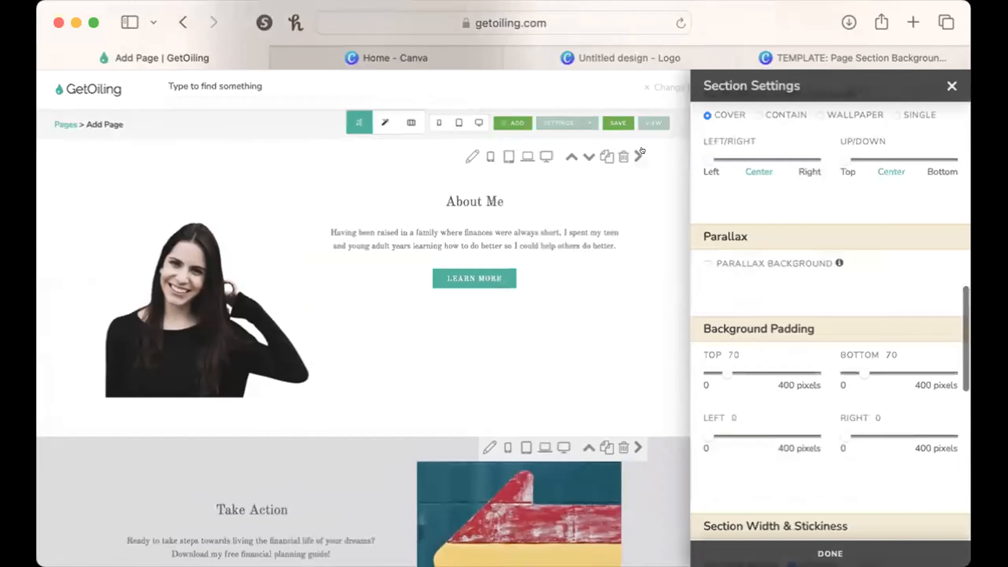
scroll(750, 241, "up", 10)
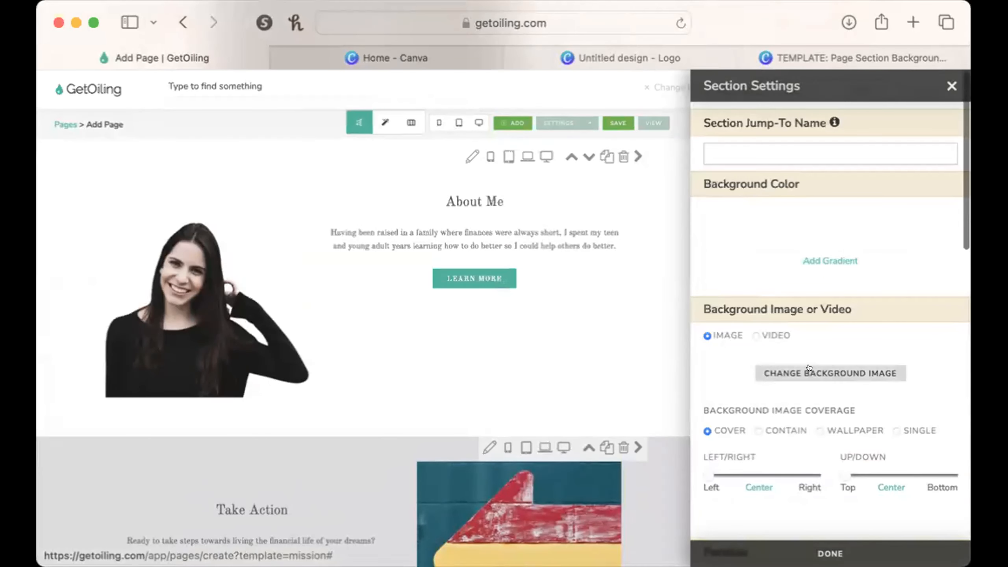
scroll(813, 367, "down", 3)
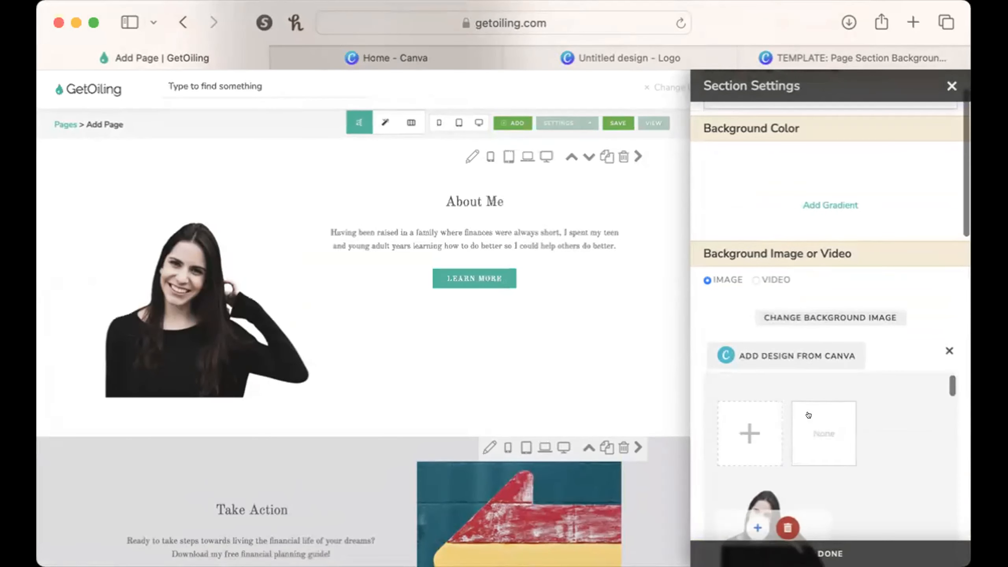
left_click(742, 426)
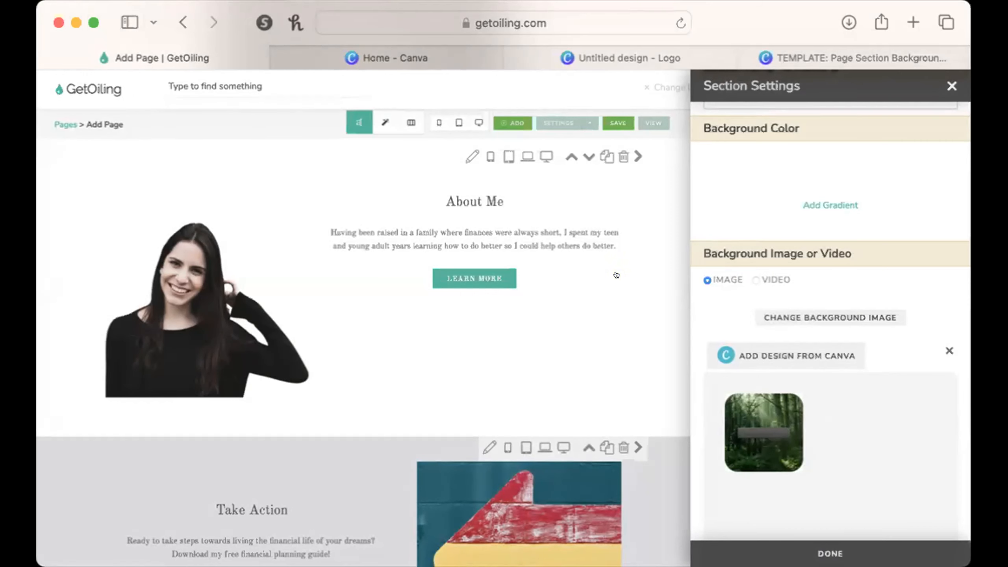
scroll(616, 275, "up", 2)
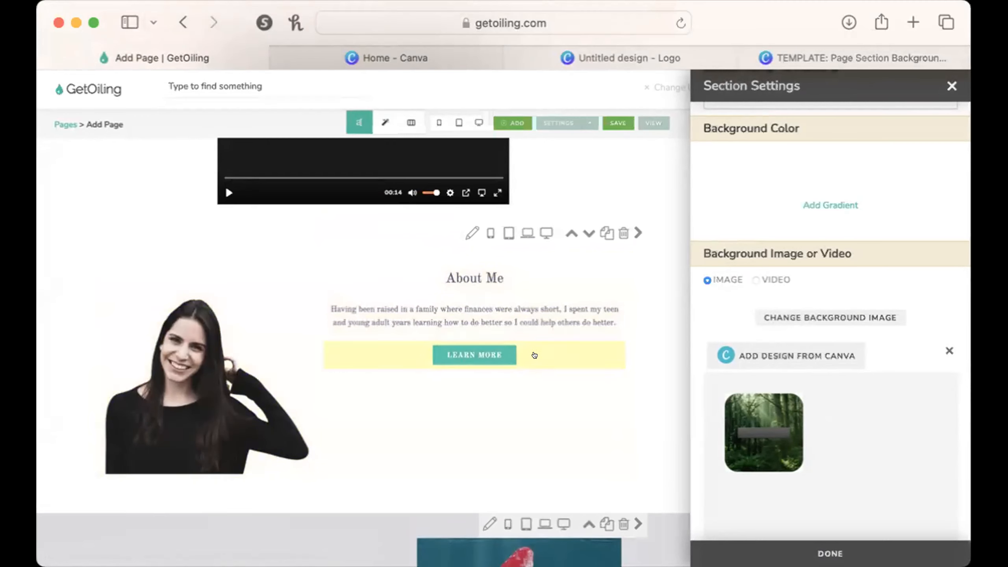
scroll(802, 491, "down", 1)
mouse_move(803, 491)
left_click(758, 460)
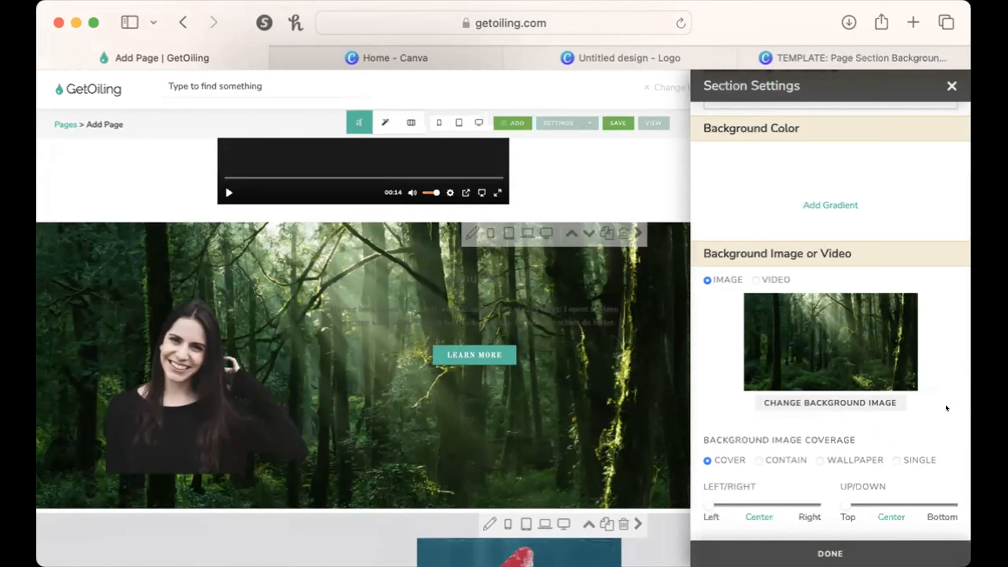
Set the About Me section's bottom background padding to 0 and close the section settings.
scroll(900, 413, "down", 5)
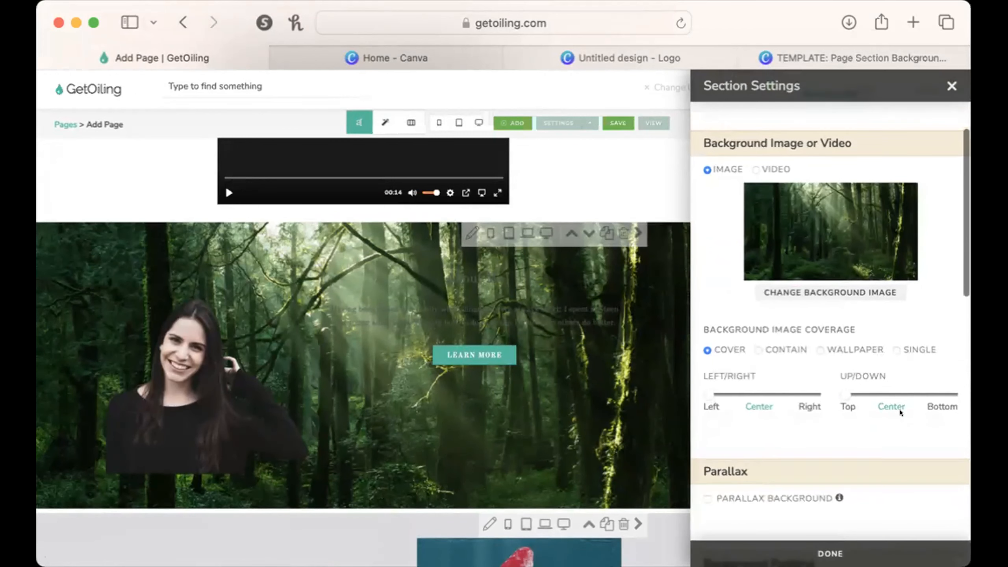
scroll(900, 413, "up", 5)
scroll(929, 391, "down", 10)
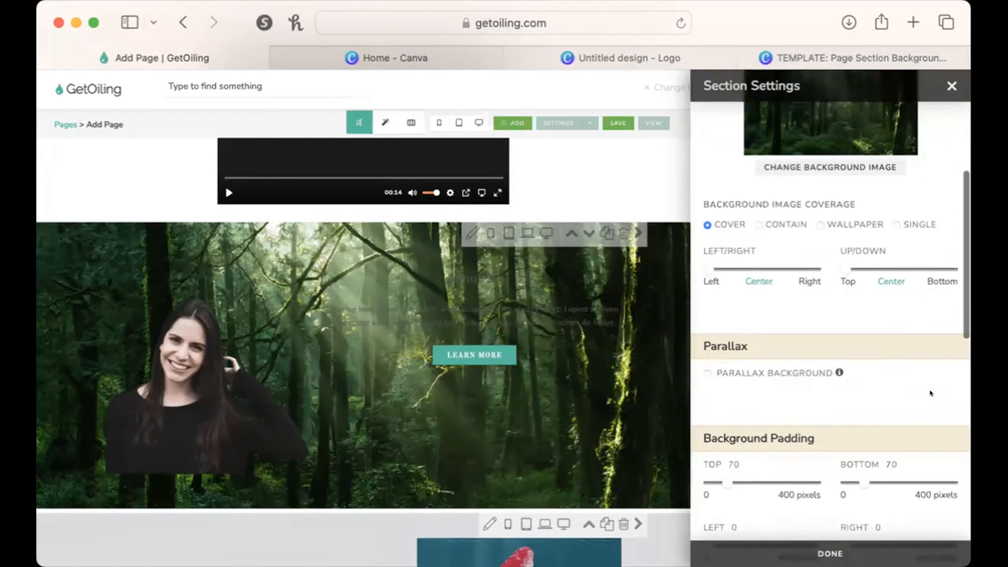
scroll(873, 358, "down", 1)
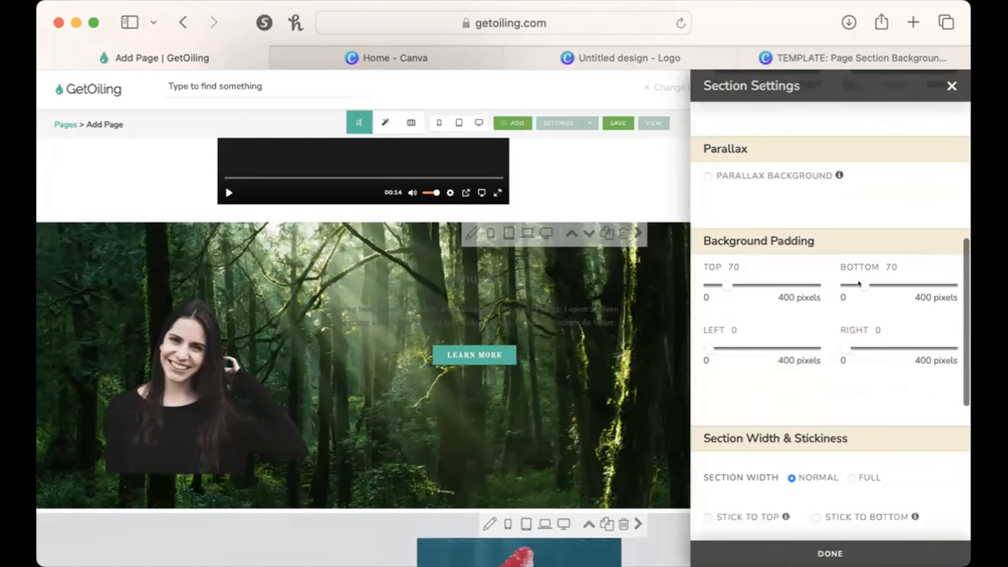
left_click_drag(858, 284, 804, 283)
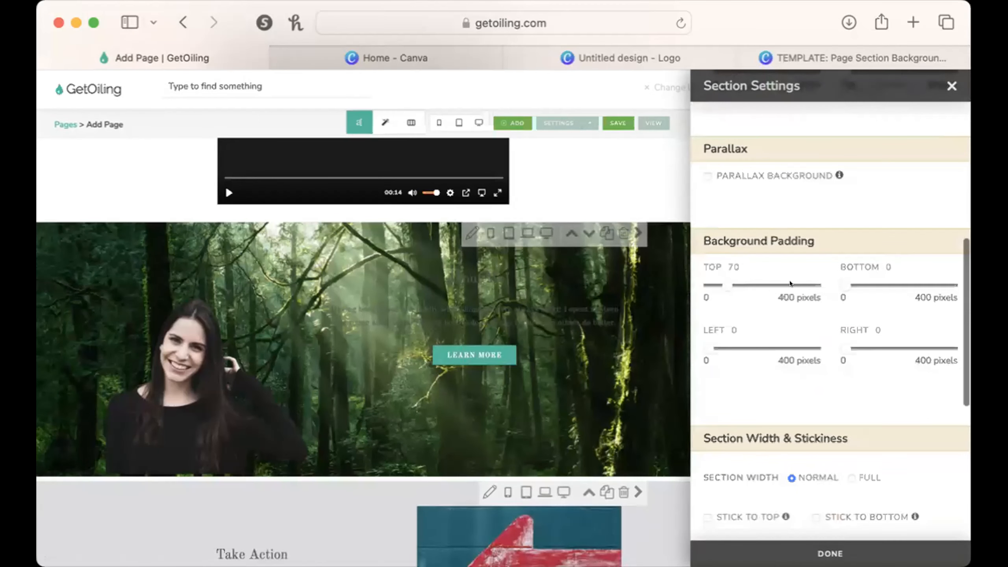
left_click(952, 86)
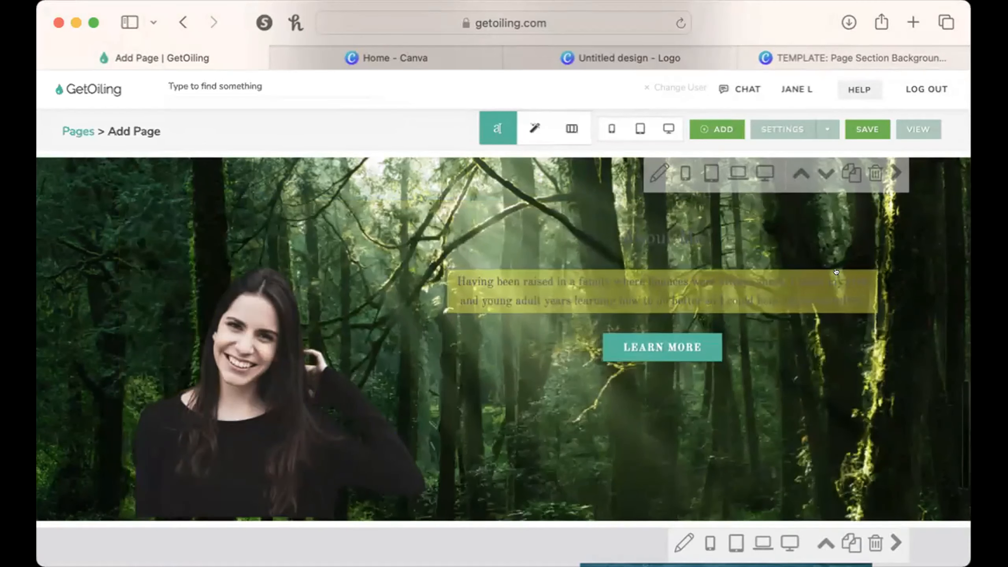
Remove the forest background image from the About Me section by setting its background to None.
scroll(643, 330, "up", 5)
left_click(658, 339)
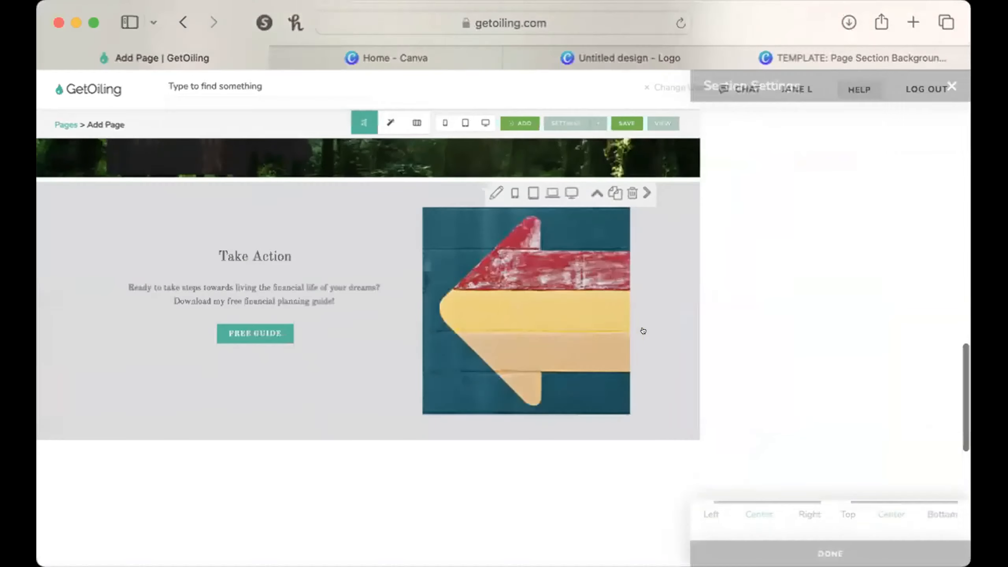
scroll(822, 368, "up", 5)
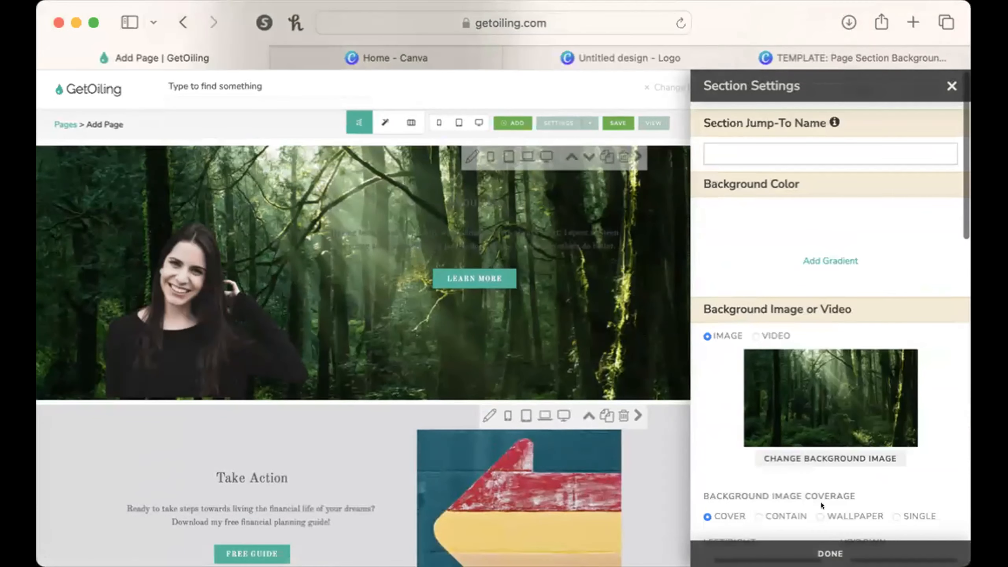
left_click(817, 462)
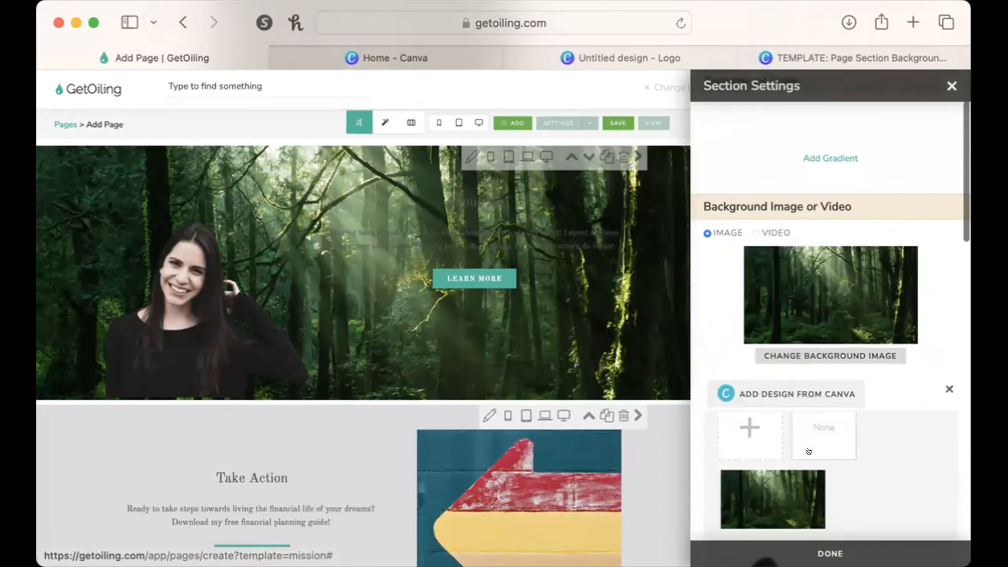
left_click(810, 411)
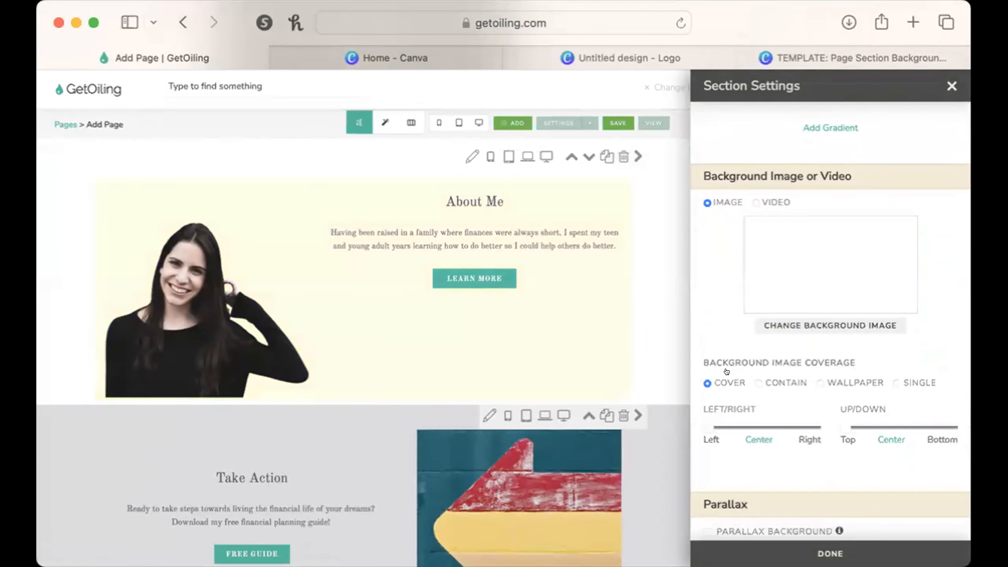
scroll(872, 463, "down", 10)
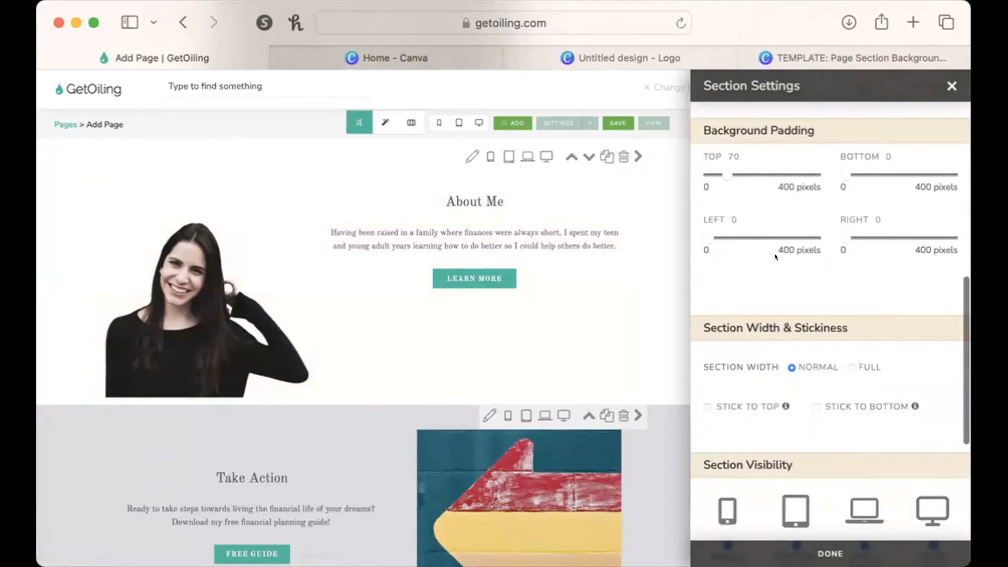
left_click(951, 86)
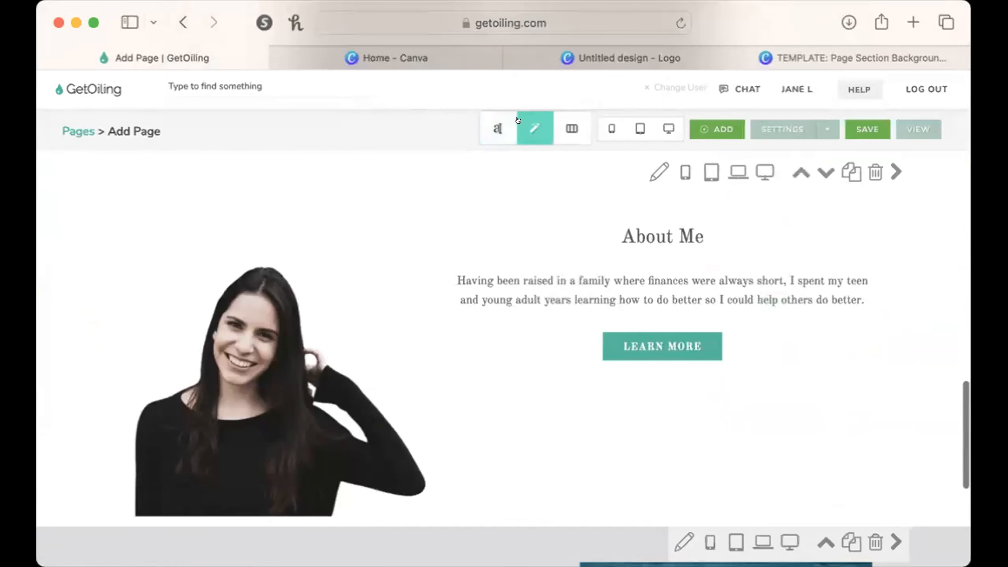
Open the About Me portrait's element styles, examine the element shadow options and close them.
left_click(250, 465)
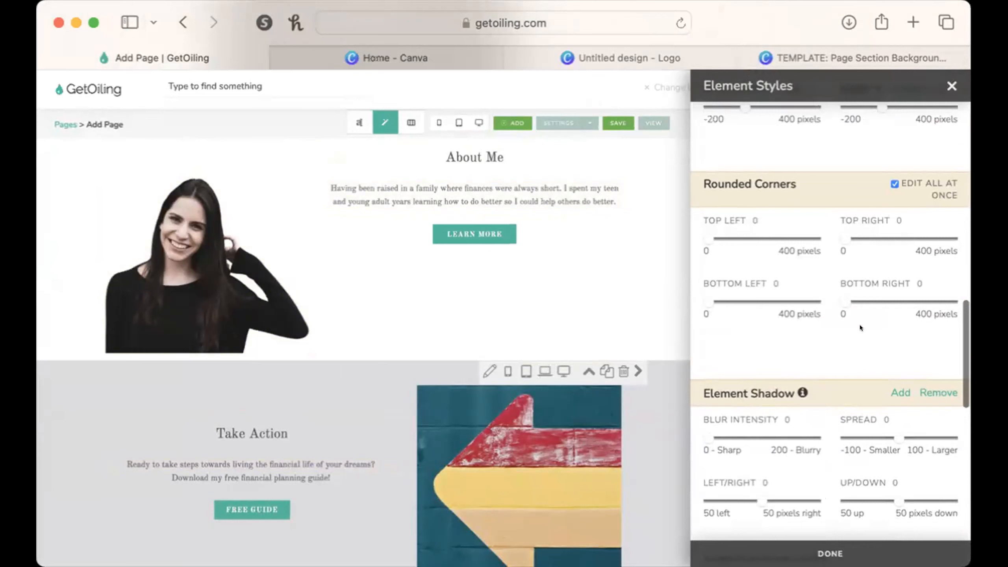
scroll(746, 438, "down", 5)
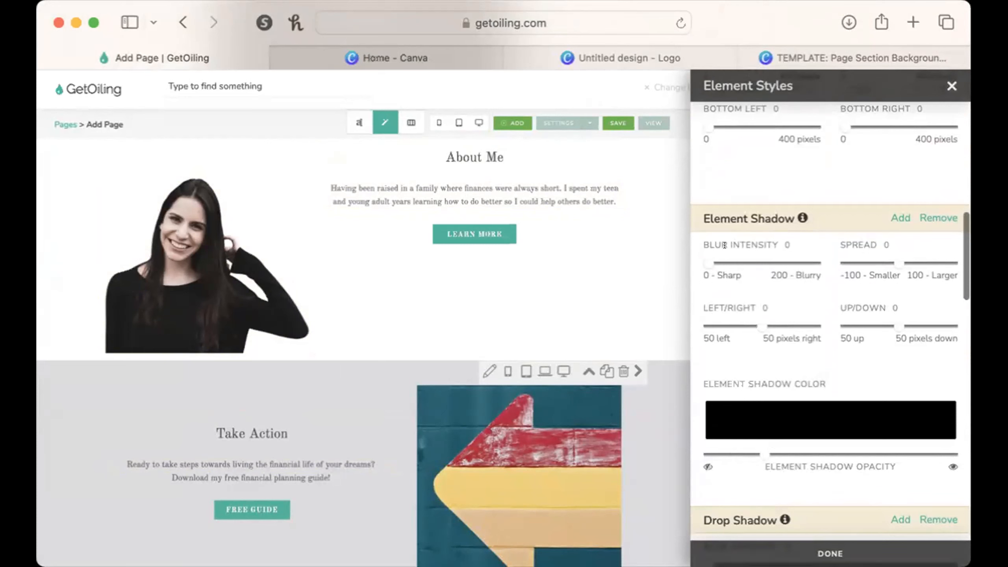
mouse_move(697, 256)
left_mouse_down()
mouse_move(721, 256)
mouse_move(691, 256)
left_mouse_up()
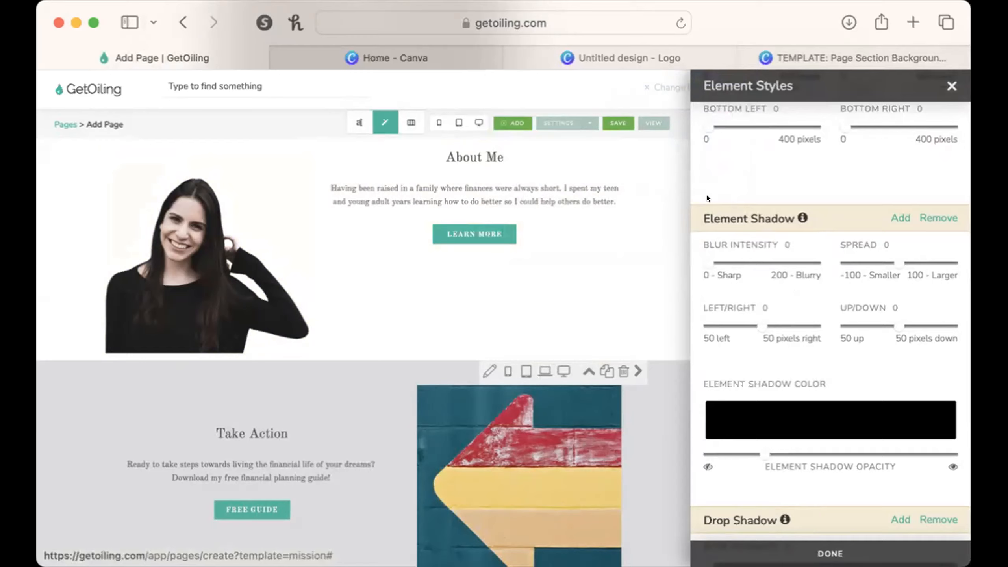
left_click(951, 86)
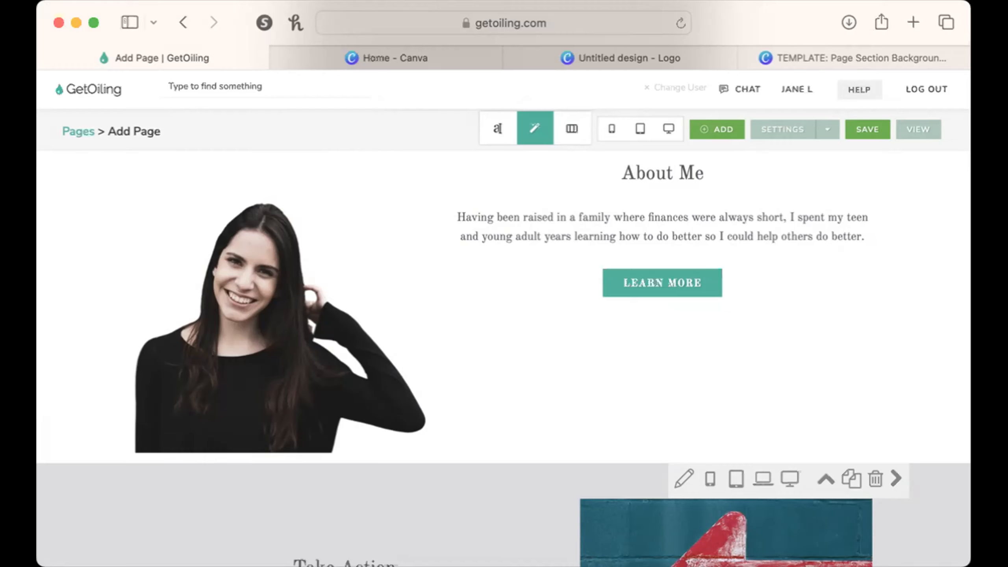
Preview the page in the phone layout, check the wellness sign-up section and close the preview.
scroll(766, 342, "down", 15)
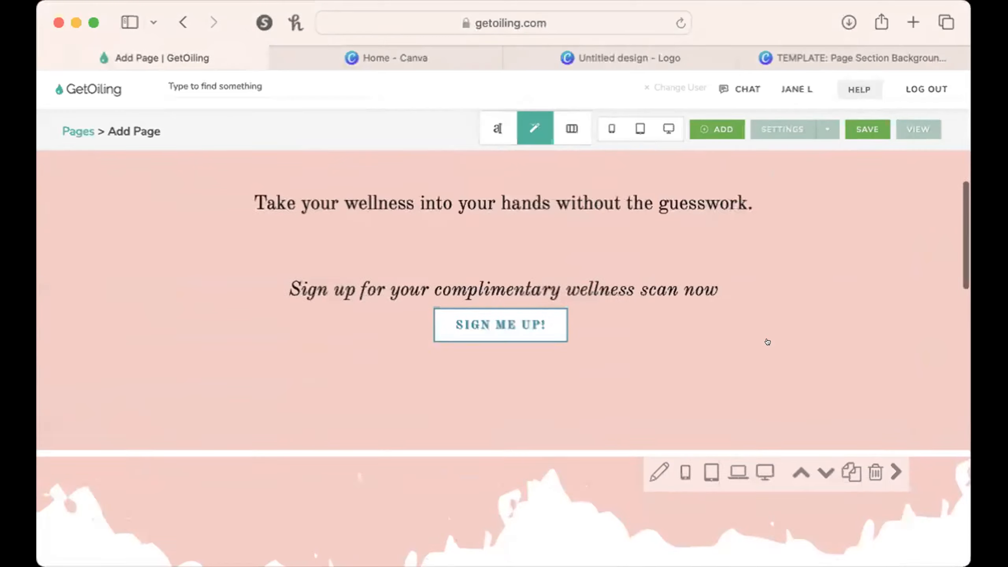
scroll(768, 342, "down", 2)
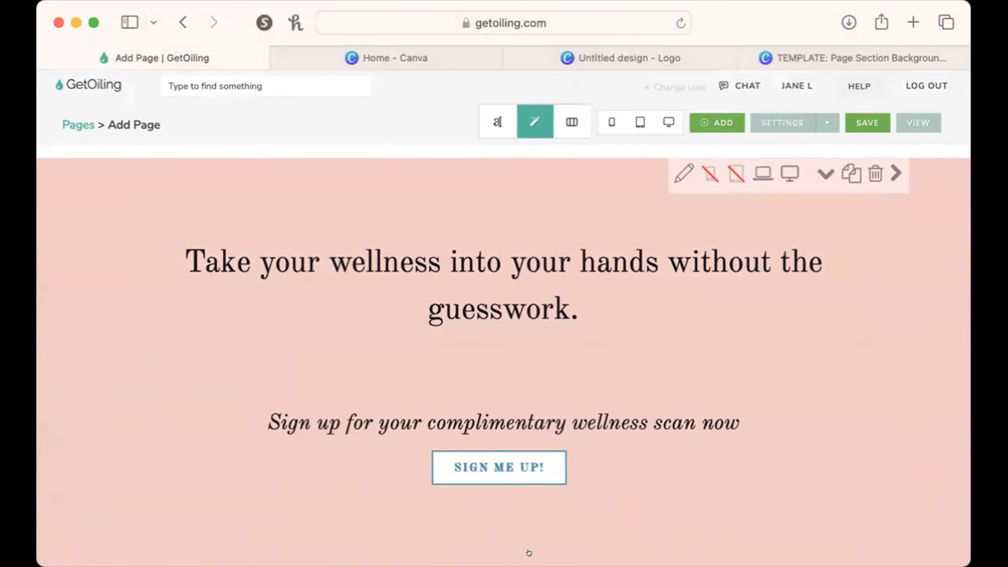
left_click(611, 122)
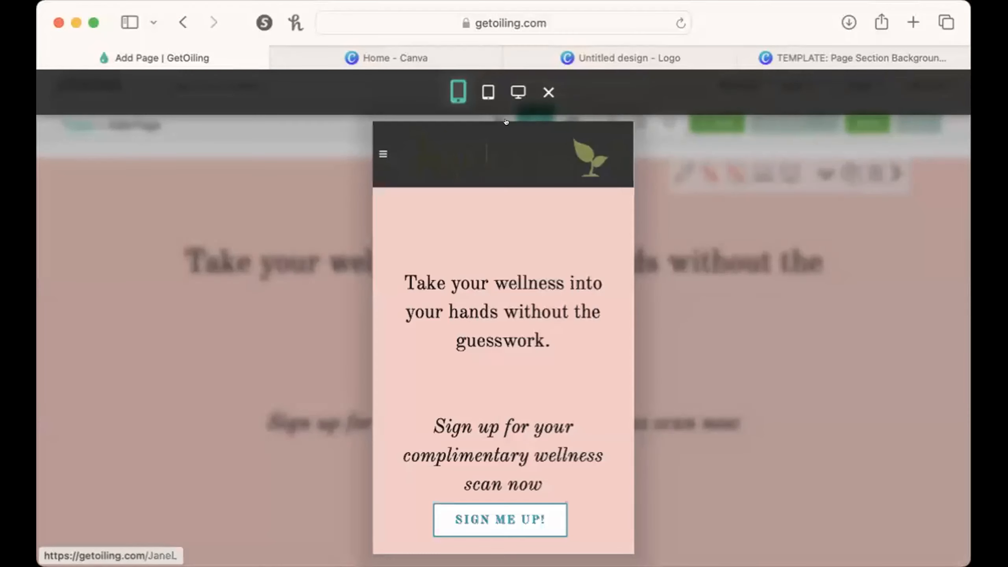
scroll(603, 278, "down", 5)
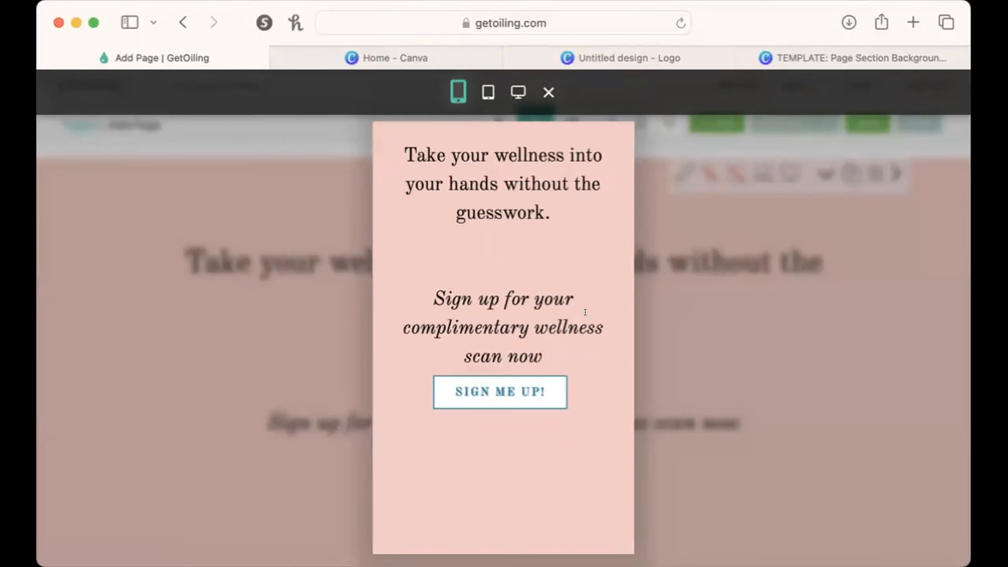
left_click(766, 451)
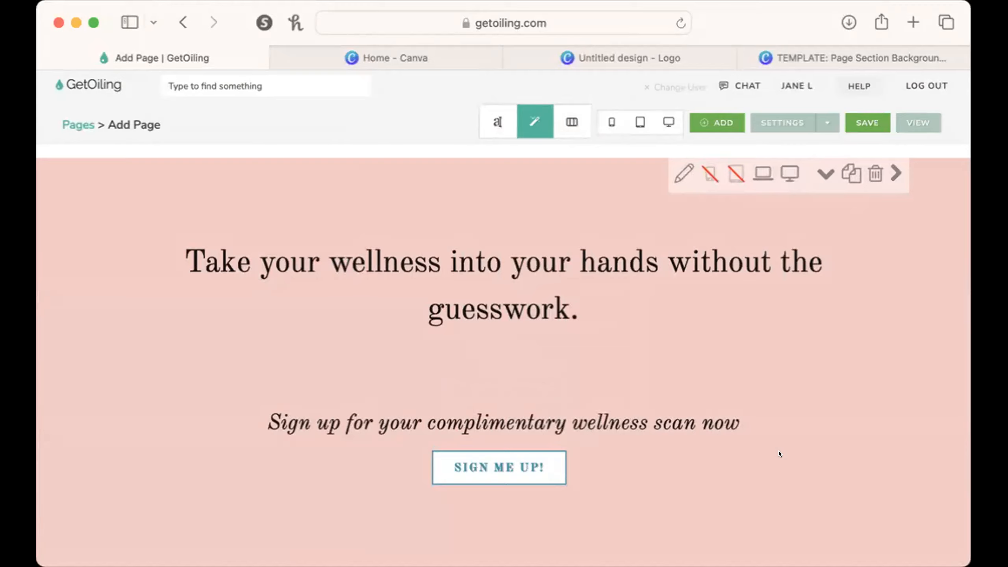
Preview the page in the phone layout, check the About Me section with its portrait and close the preview.
scroll(778, 450, "down", 15)
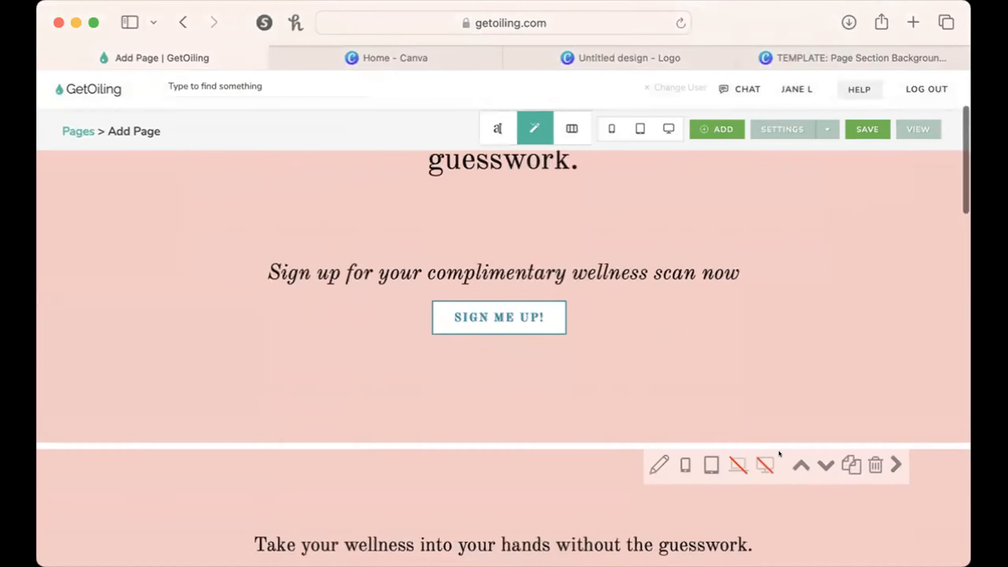
scroll(779, 451, "down", 10)
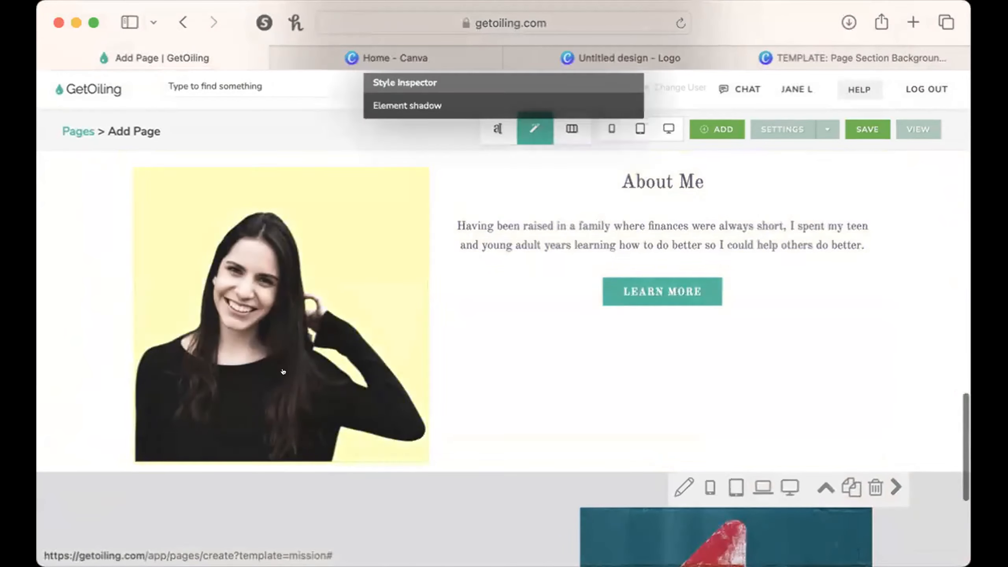
scroll(738, 369, "up", 2)
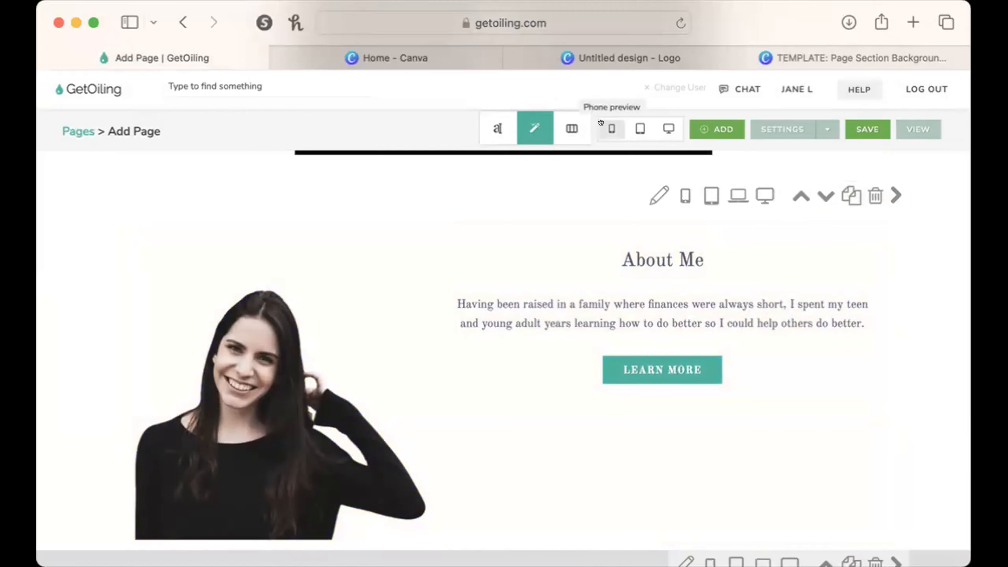
left_click(611, 129)
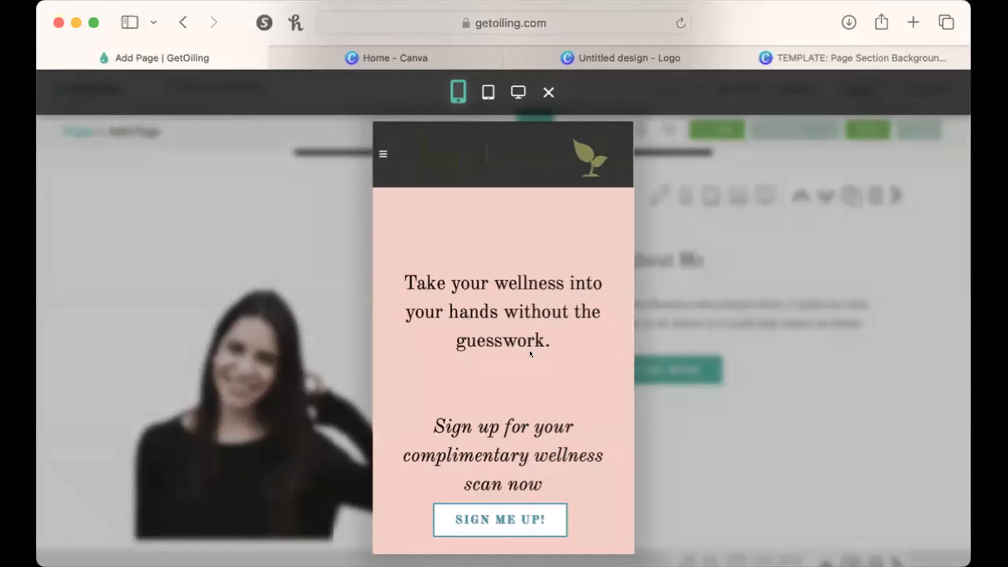
scroll(530, 350, "down", 15)
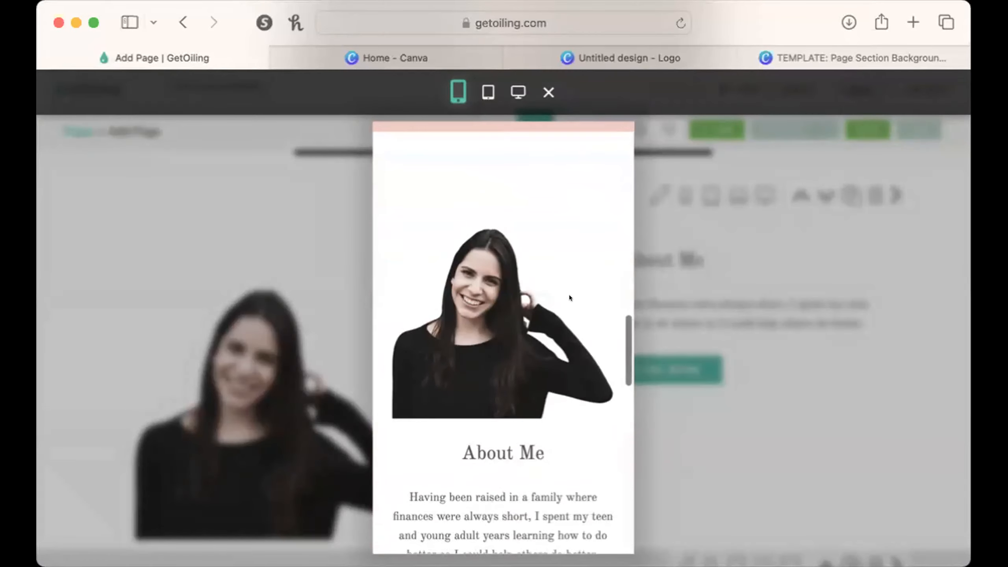
left_click(863, 420)
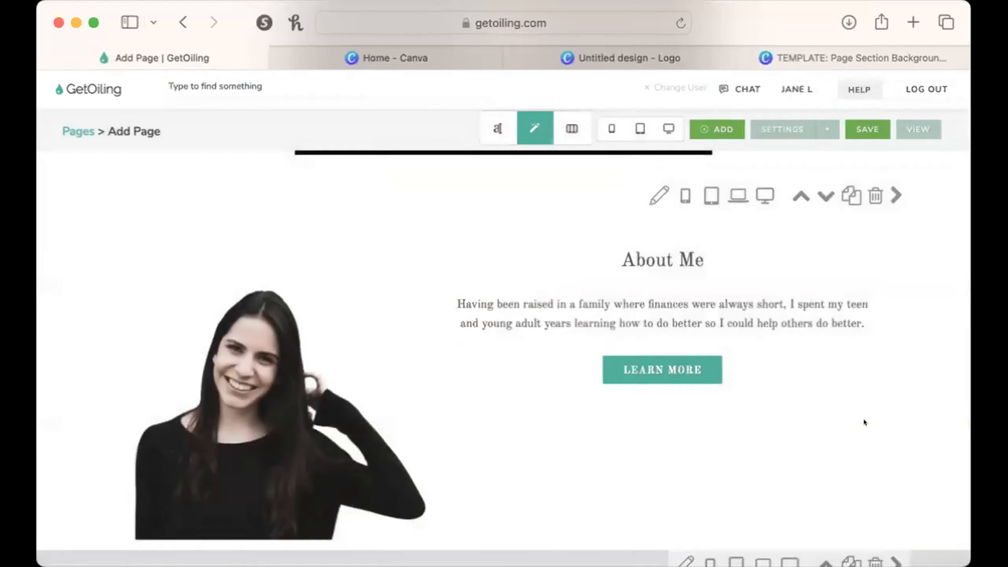
Open the About Me row for column editing and swap its columns so the text comes before the portrait.
left_click(561, 119)
left_click(643, 189)
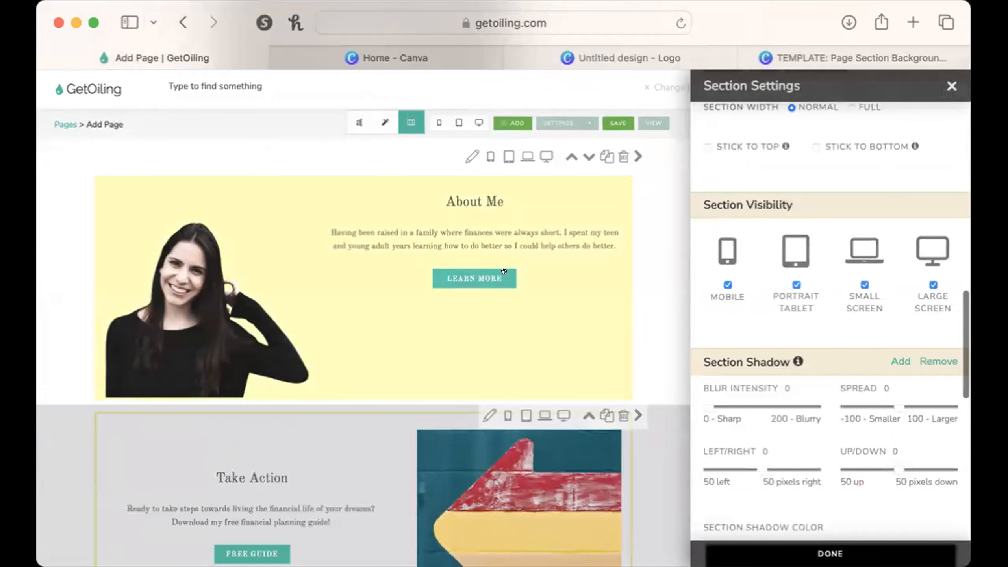
left_click(404, 186)
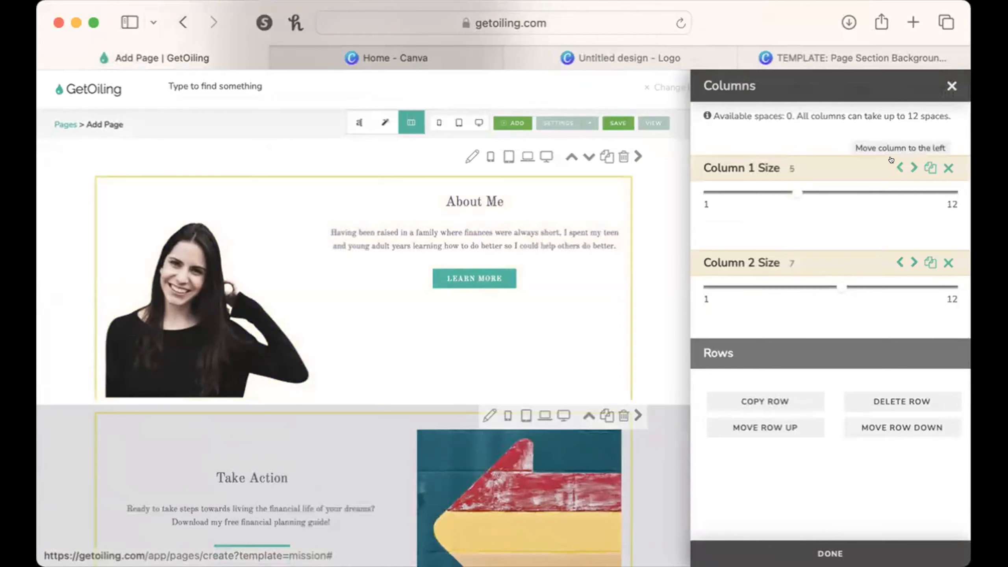
left_click(913, 167)
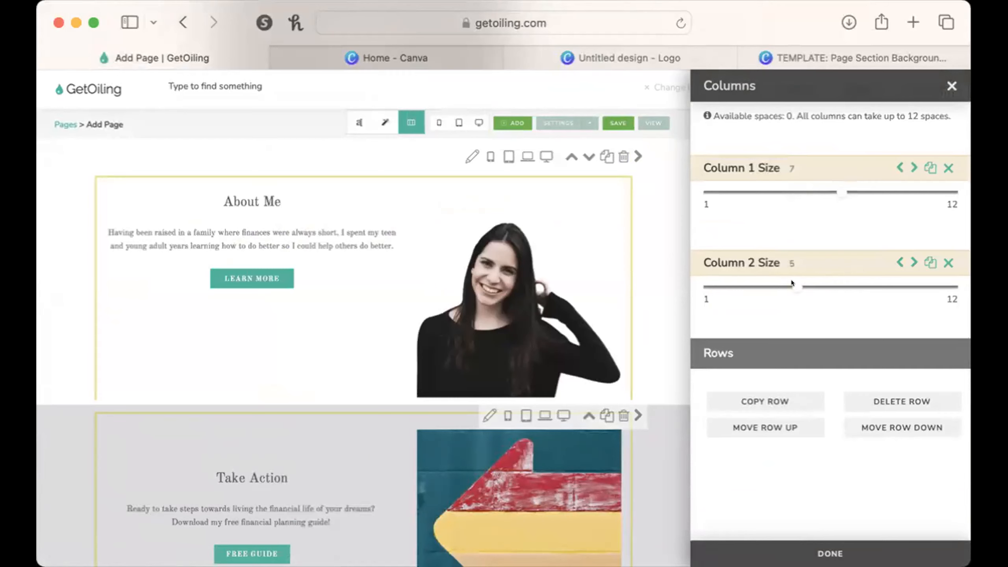
Resize the About Me columns to 8 for the text and 4 for the portrait, and close the column settings.
left_click_drag(790, 283, 763, 284)
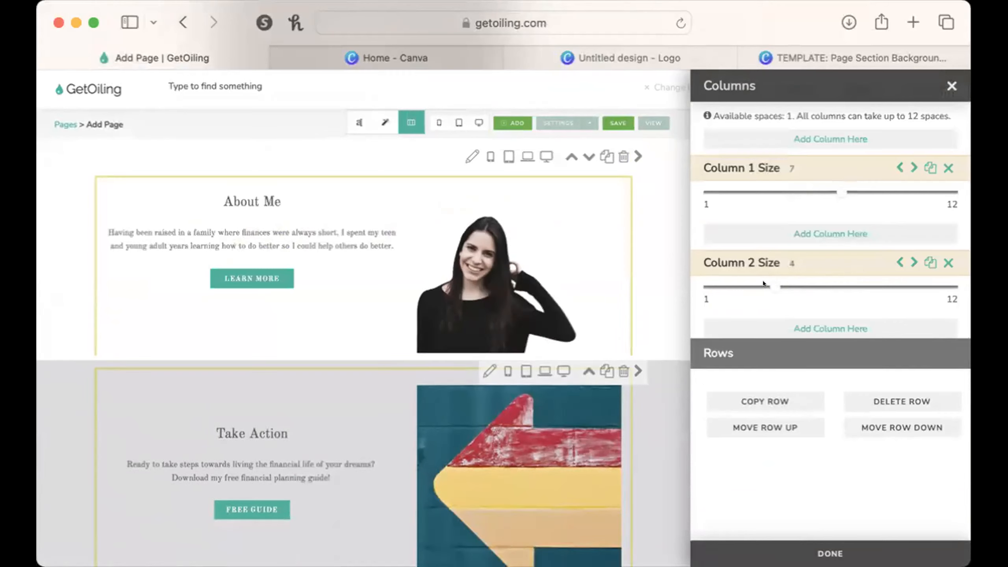
left_click_drag(837, 191, 915, 187)
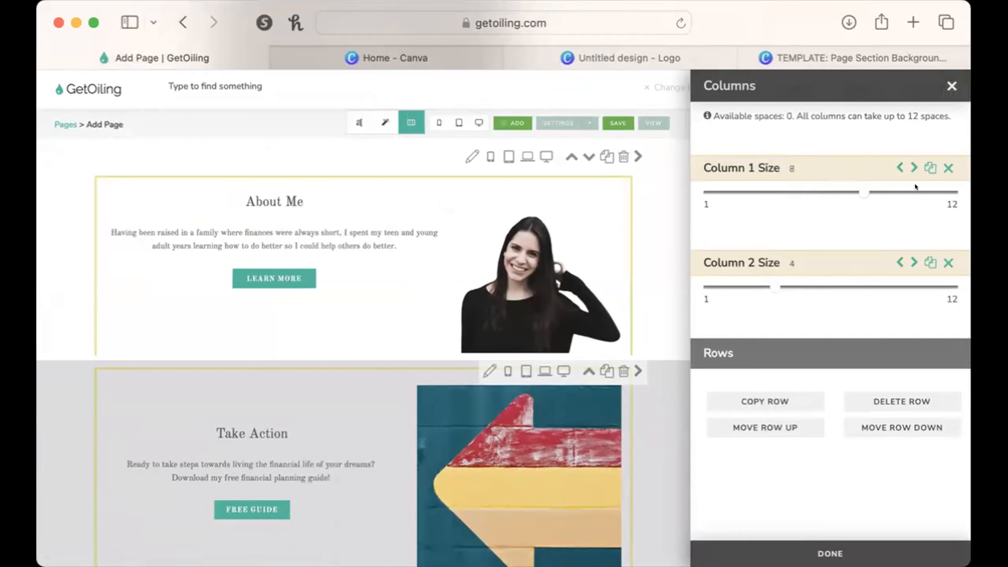
left_click(951, 86)
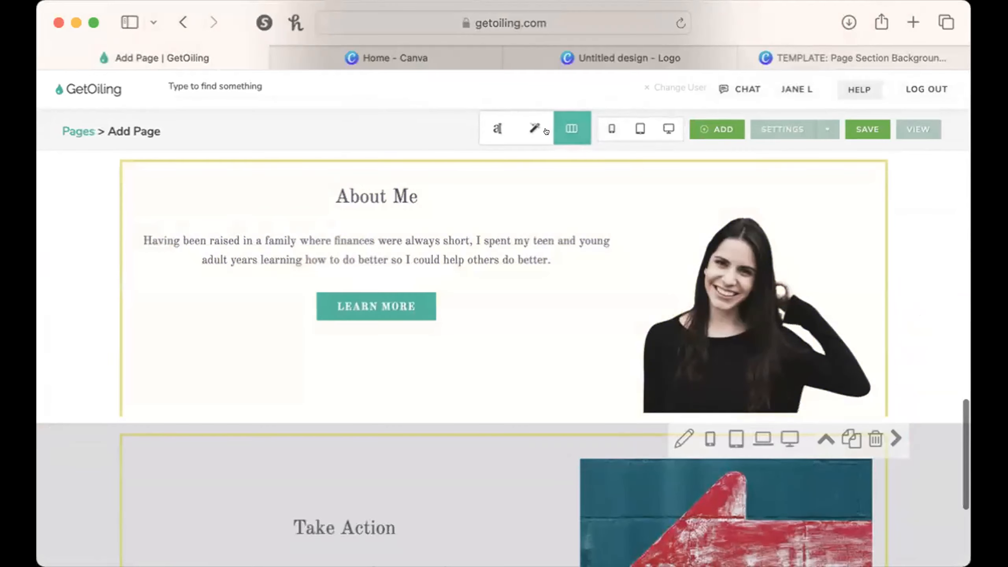
Preview the page in the phone layout again, examine the order of the swapped About Me columns and close the preview.
left_click(611, 128)
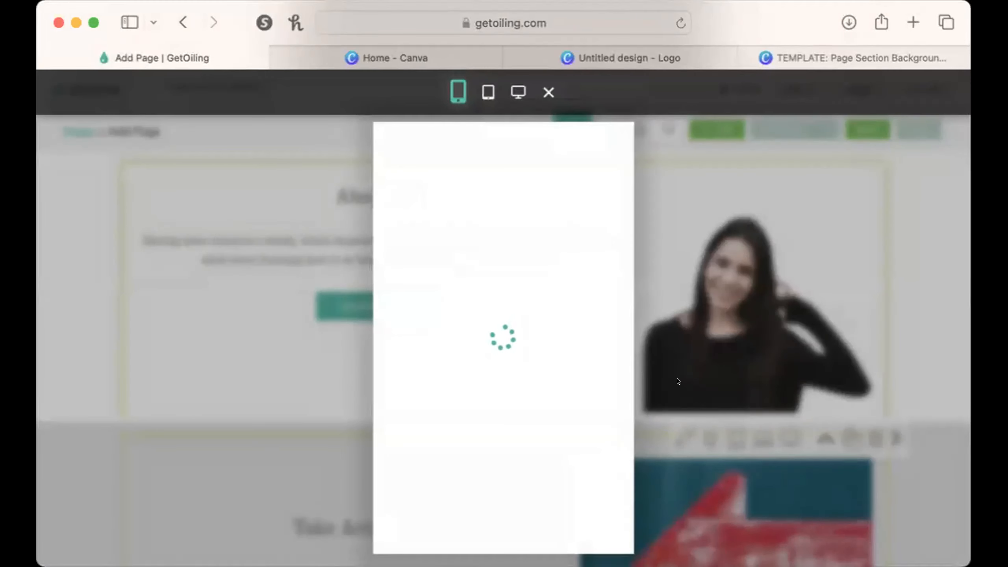
scroll(488, 450, "down", 15)
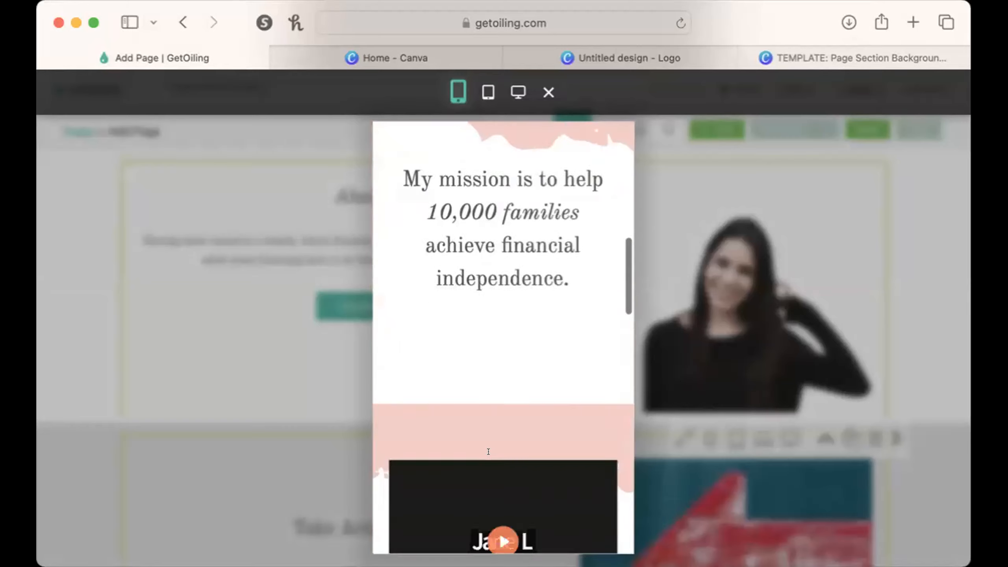
scroll(489, 451, "up", 5)
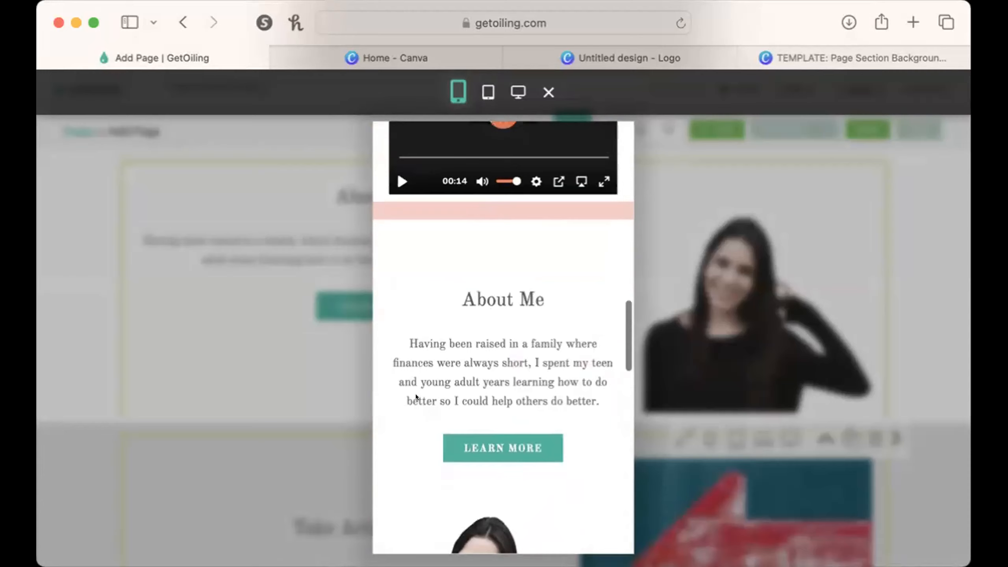
scroll(515, 441, "down", 5)
scroll(500, 421, "up", 8)
scroll(500, 421, "down", 4)
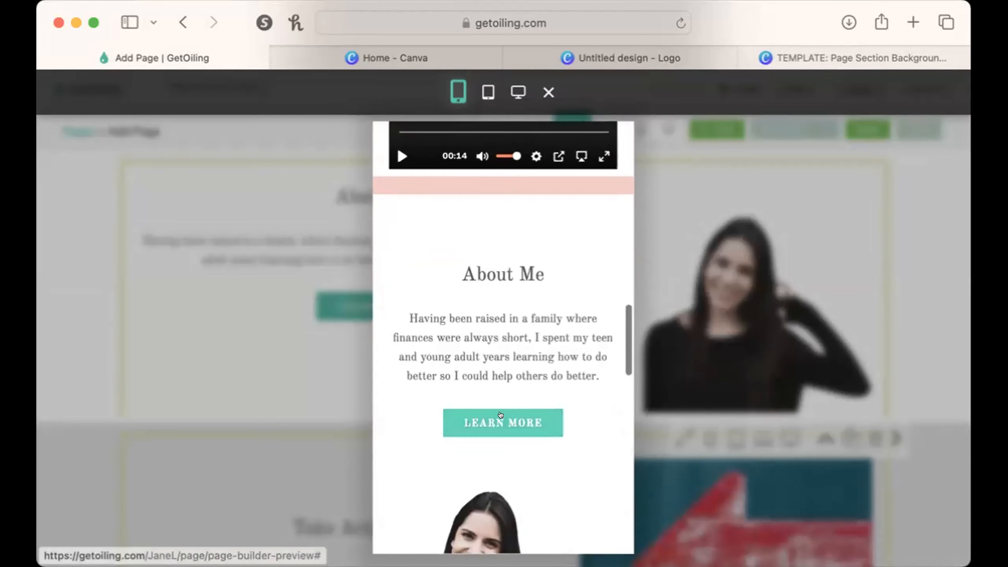
left_click(956, 309)
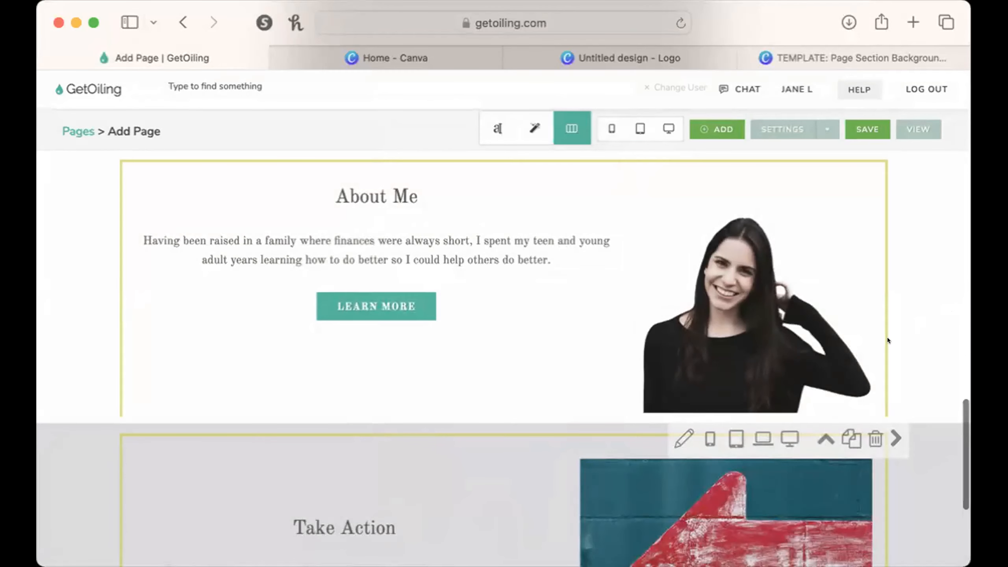
Examine the About Me section's layout together with the video section above and the Take Action section below.
scroll(887, 337, "up", 6)
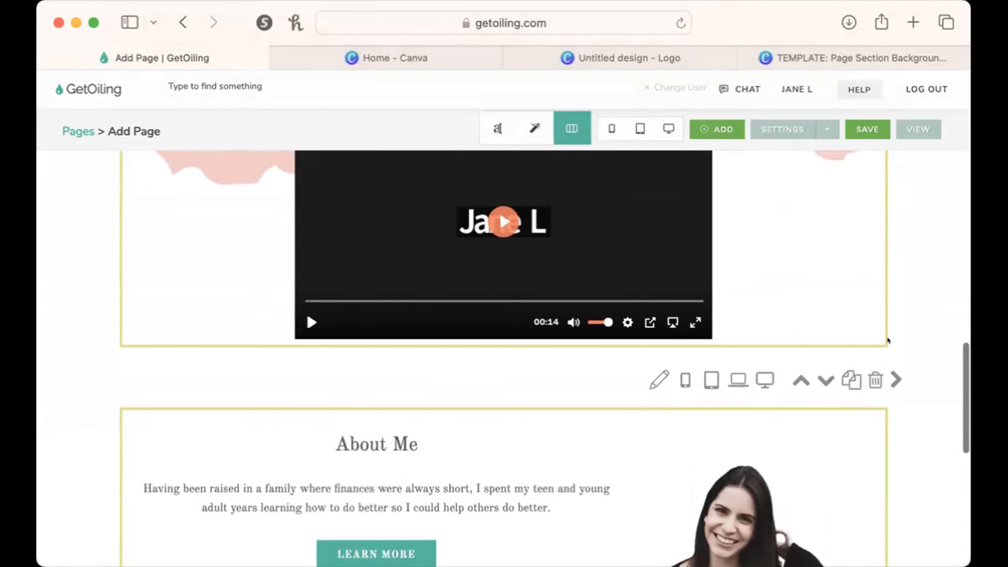
scroll(888, 340, "down", 3)
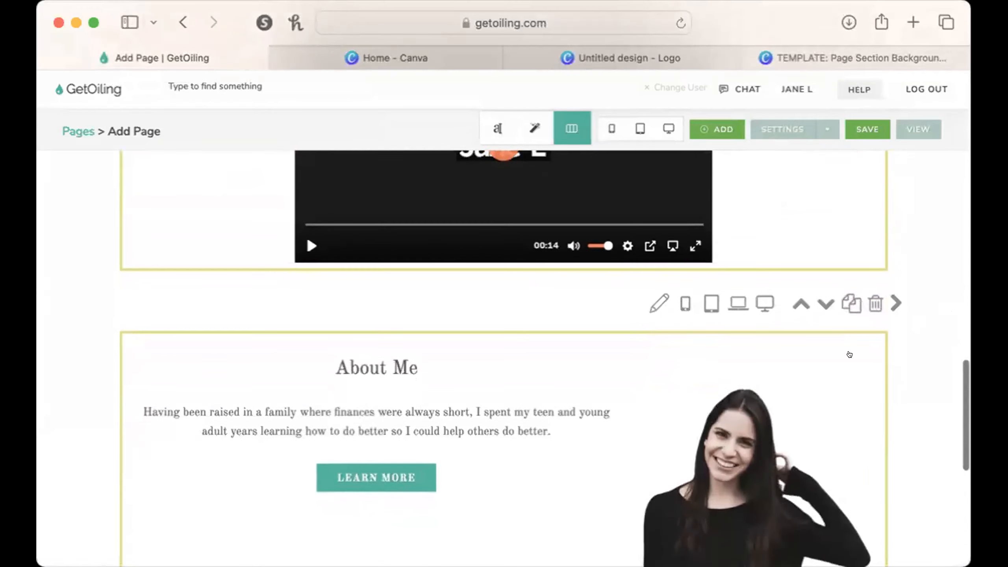
scroll(659, 344, "down", 3)
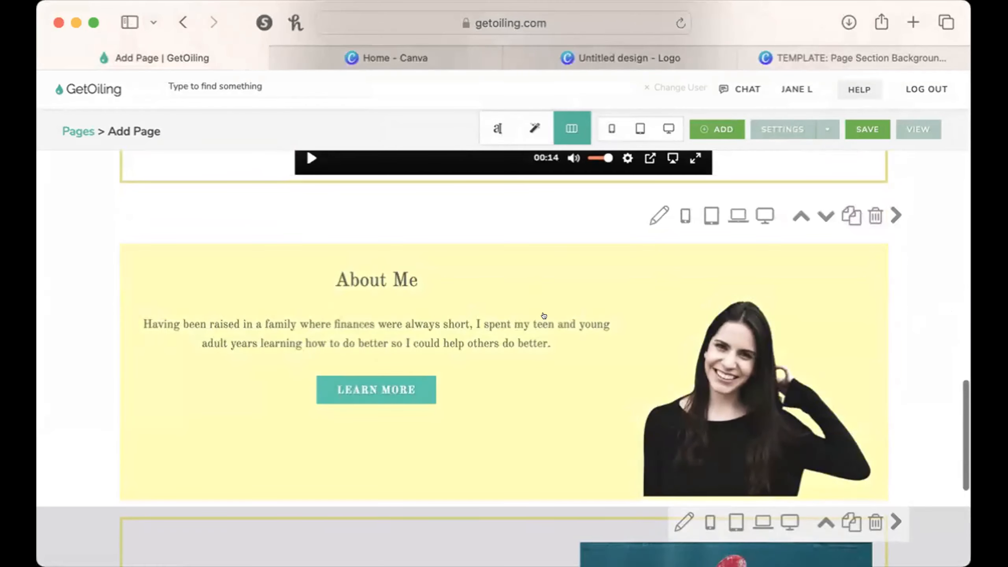
scroll(547, 353, "down", 4)
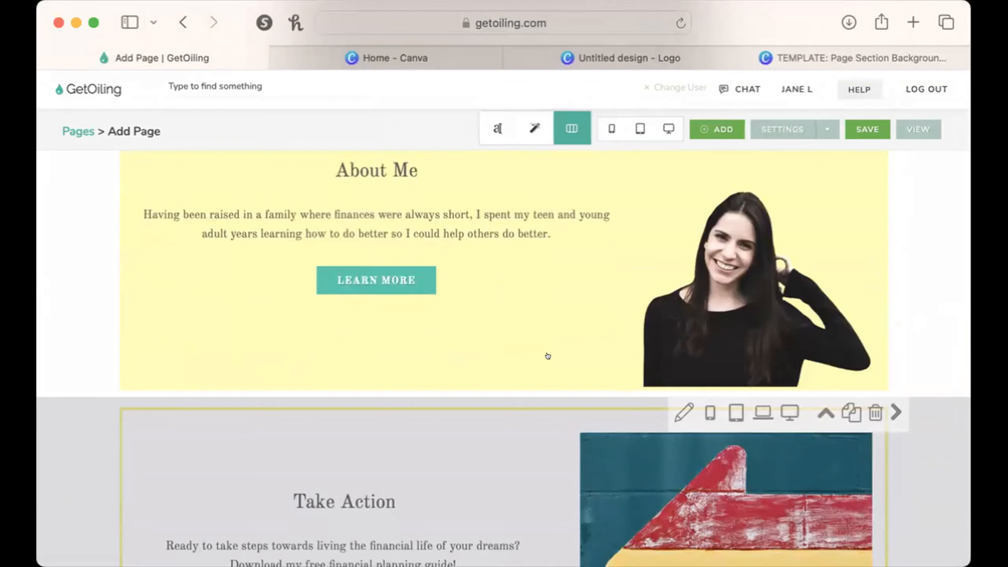
scroll(547, 355, "up", 3)
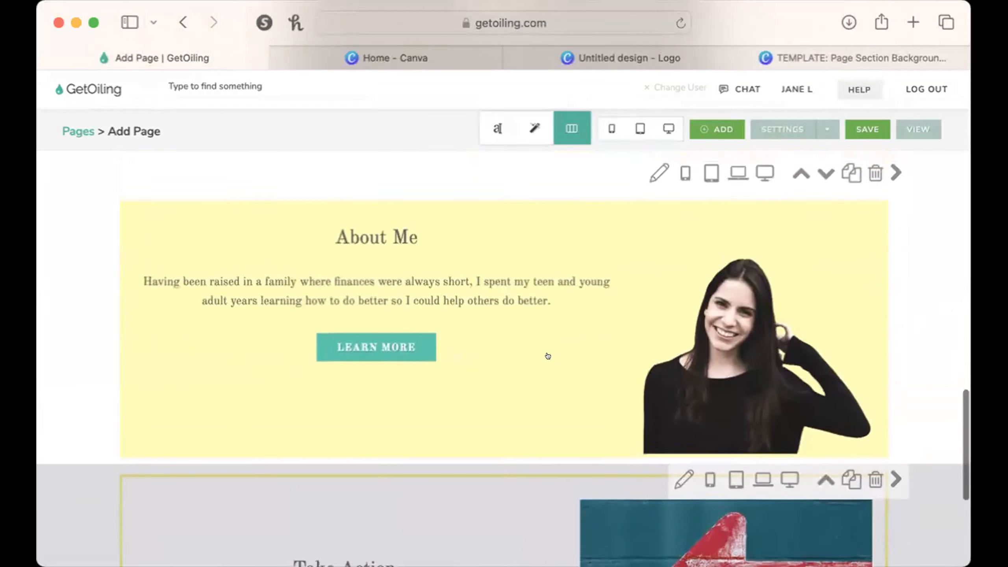
scroll(548, 356, "down", 1)
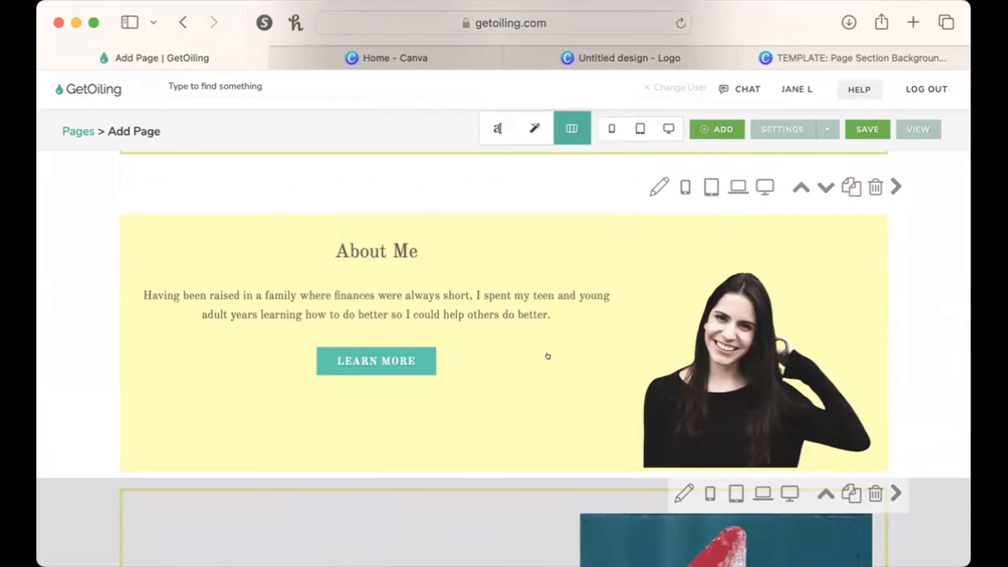
scroll(547, 356, "down", 5)
scroll(548, 356, "up", 9)
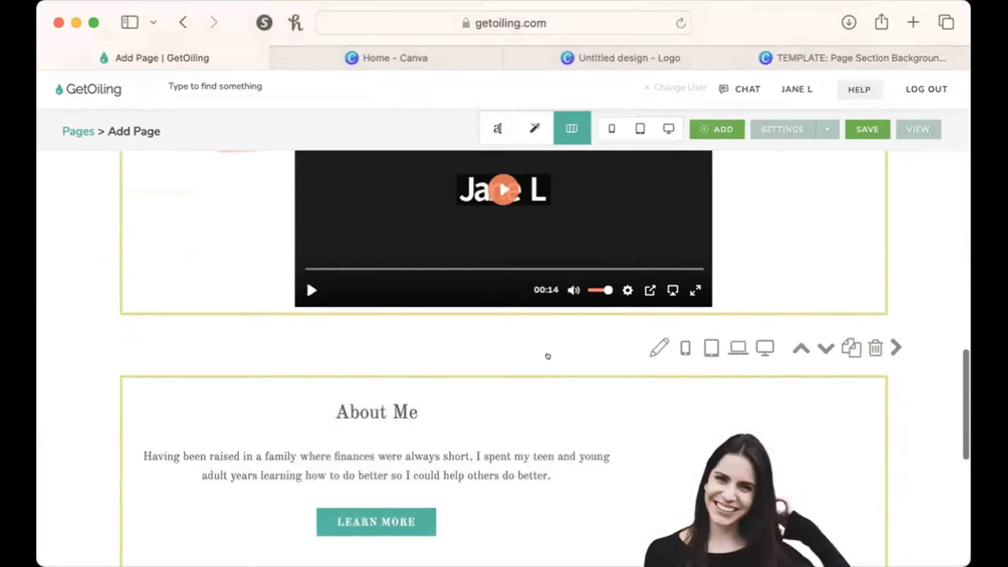
scroll(548, 356, "down", 5)
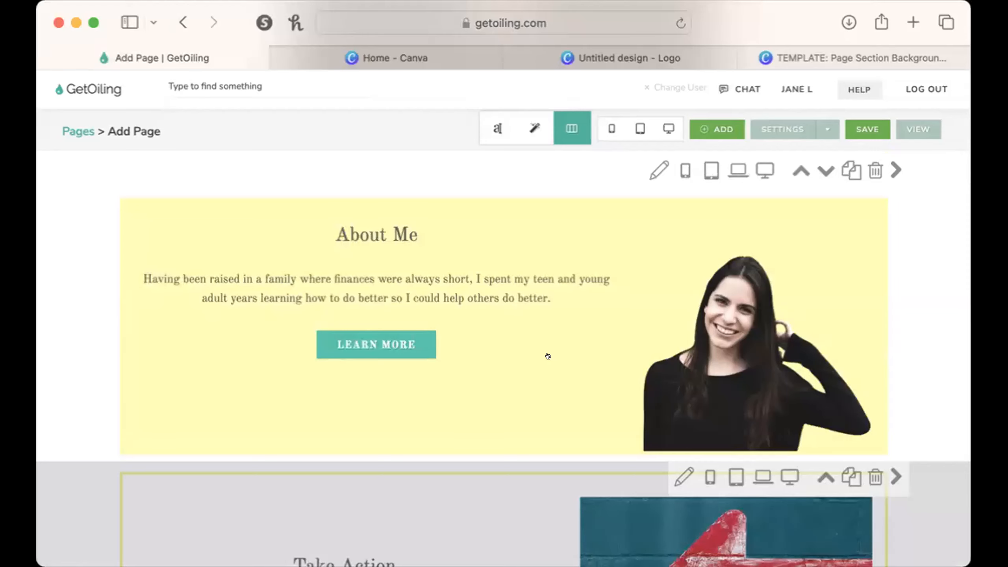
scroll(547, 356, "down", 15)
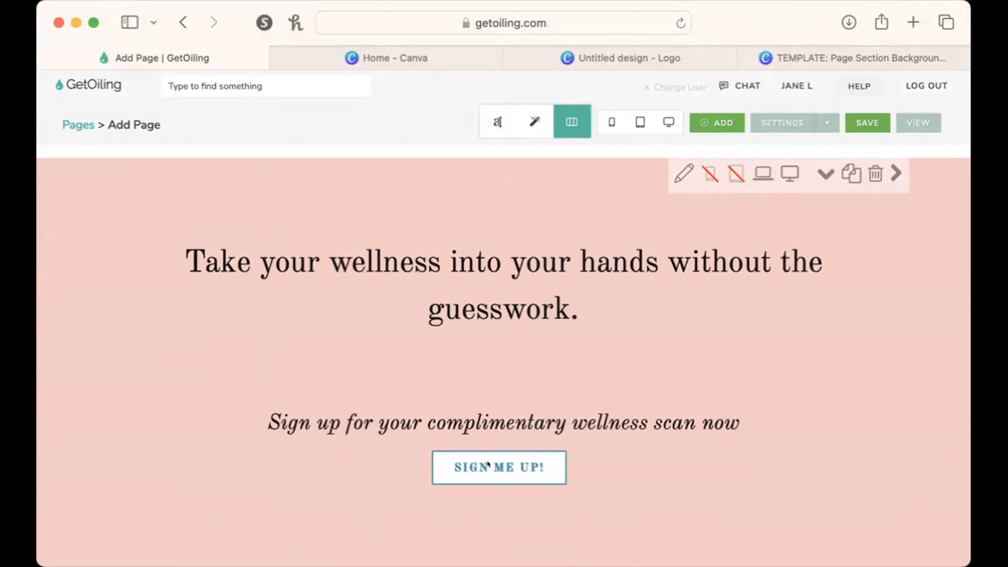
Delete the separate video section below the mission statement.
scroll(487, 461, "down", 3)
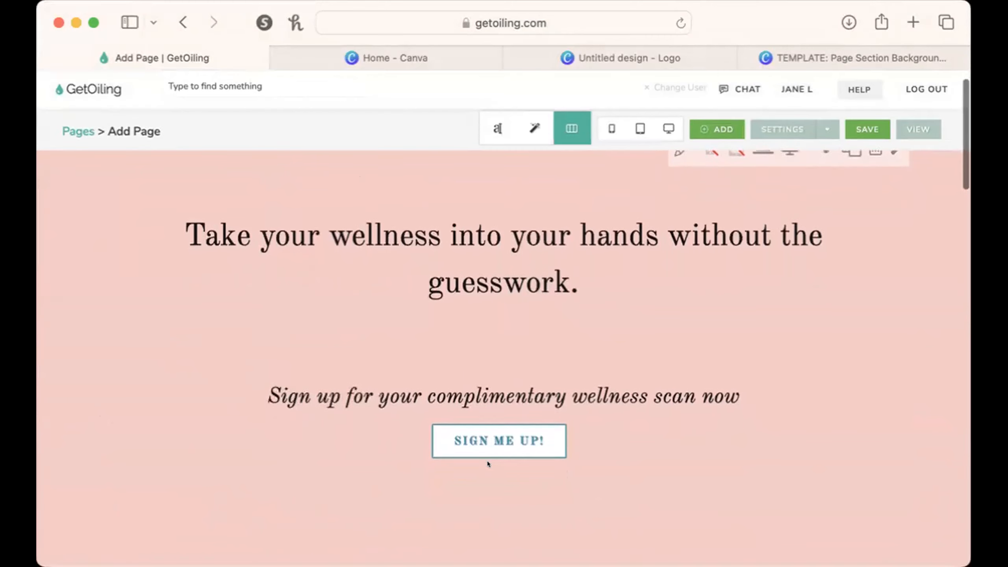
scroll(487, 464, "down", 3)
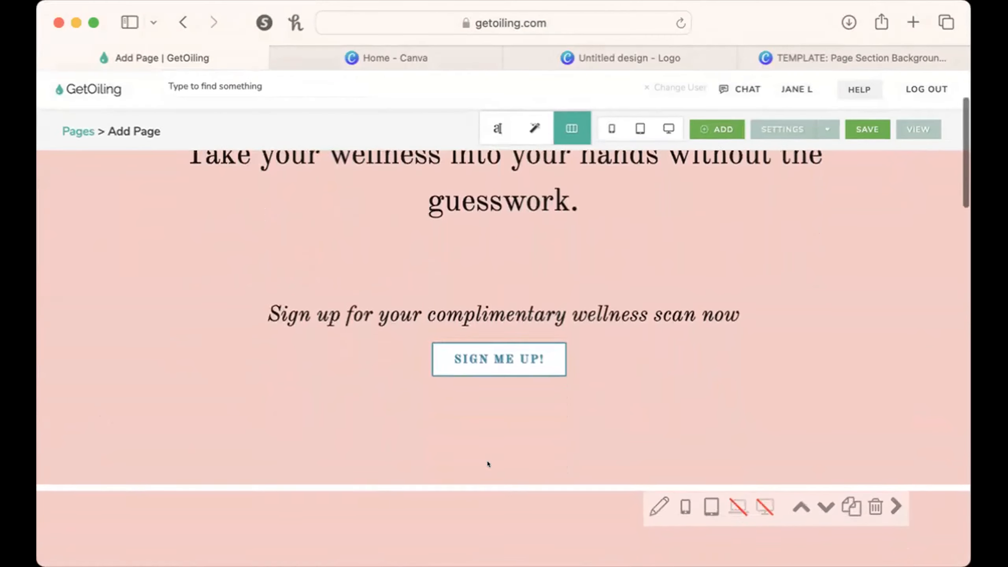
scroll(488, 463, "down", 10)
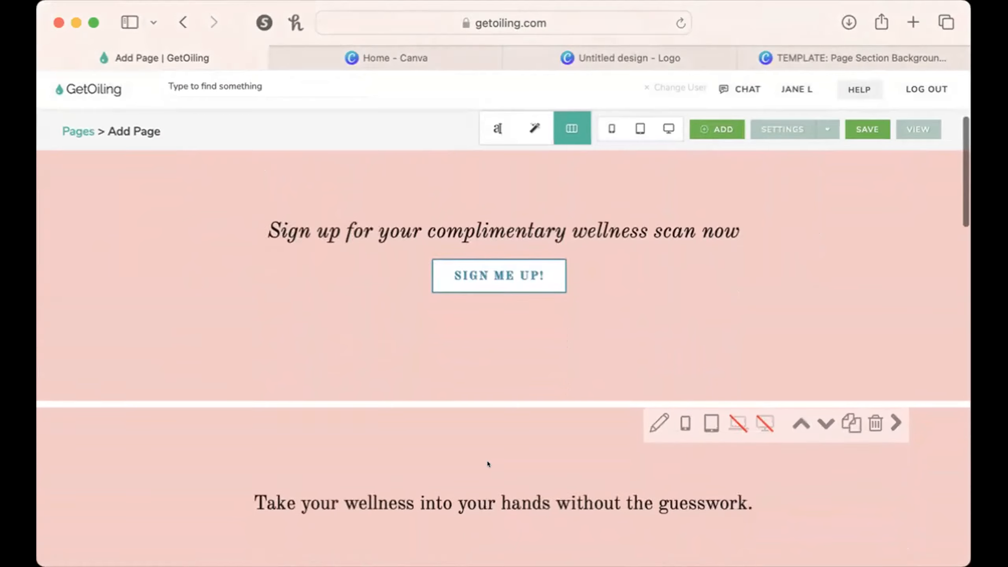
scroll(488, 464, "down", 3)
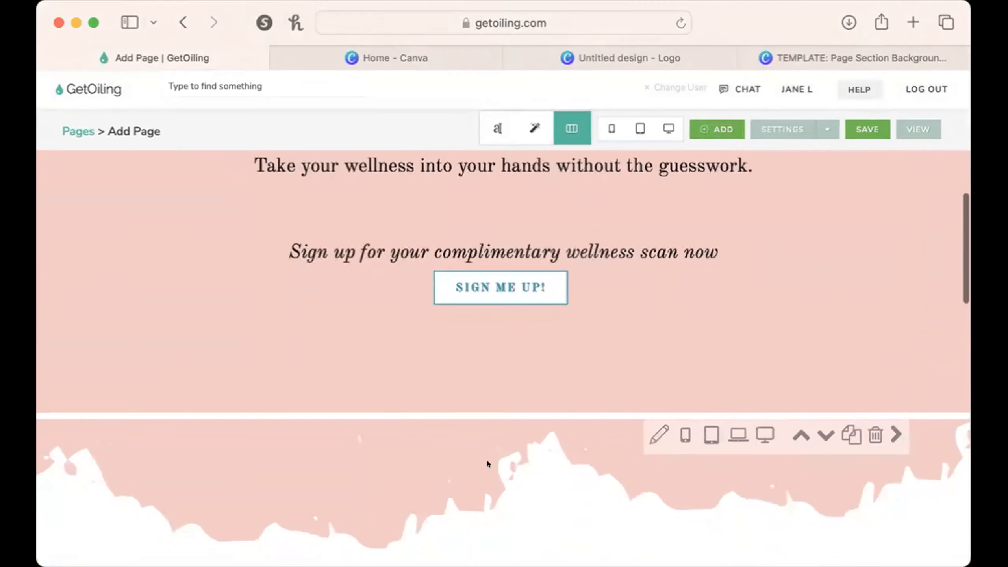
scroll(488, 463, "down", 6)
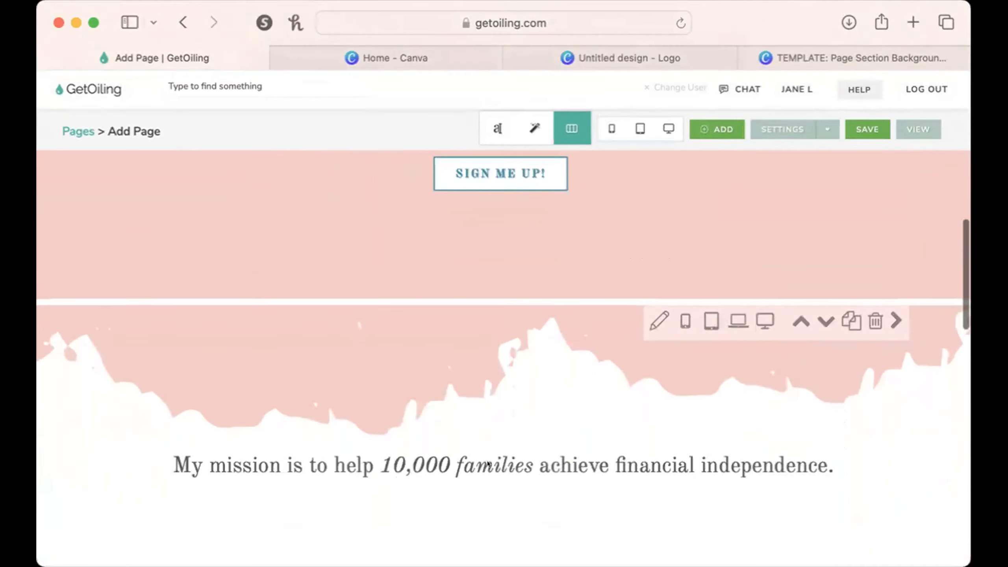
scroll(487, 462, "up", 1)
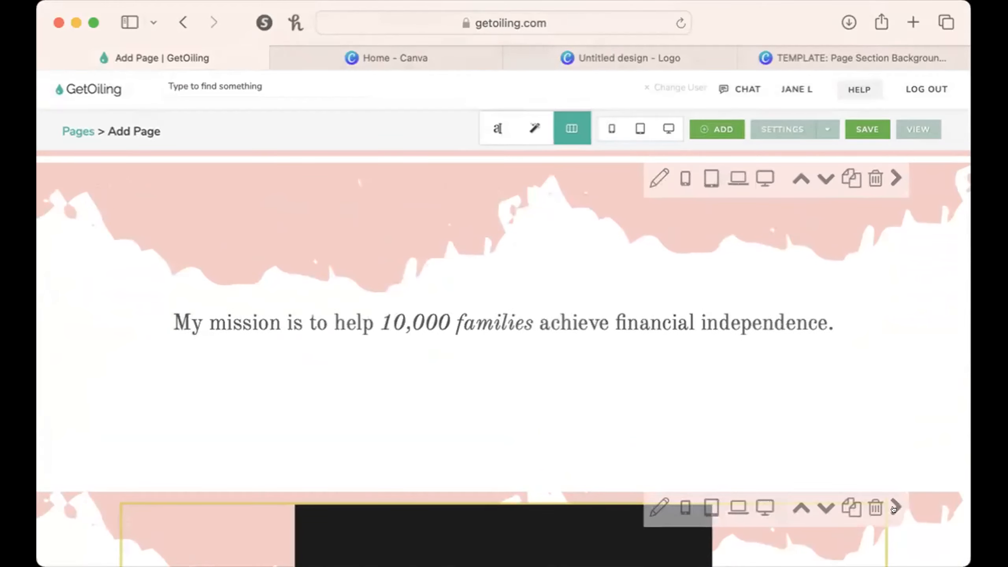
left_click(875, 508)
left_click(664, 310)
scroll(663, 307, "down", 15)
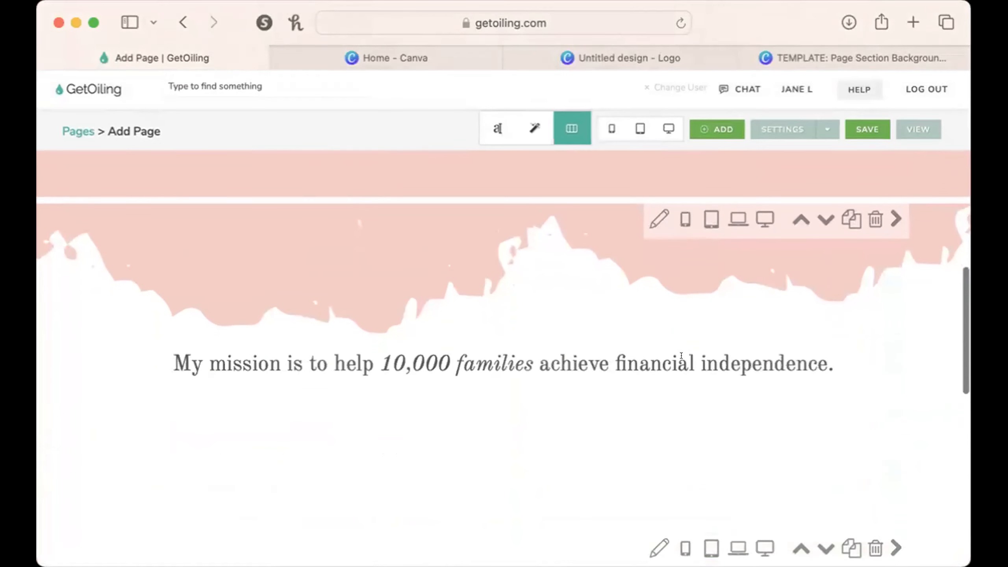
Replace the mission statement text with the Monthly Live Event JUNE video from the video library and save the content.
left_click(661, 358)
triple_click(511, 232)
key("BackSpace")
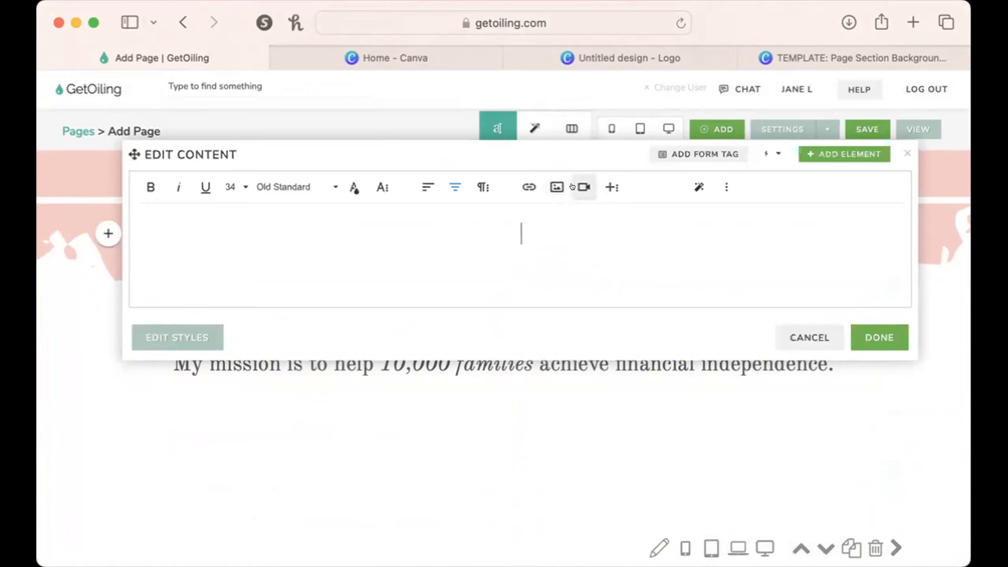
left_click(584, 187)
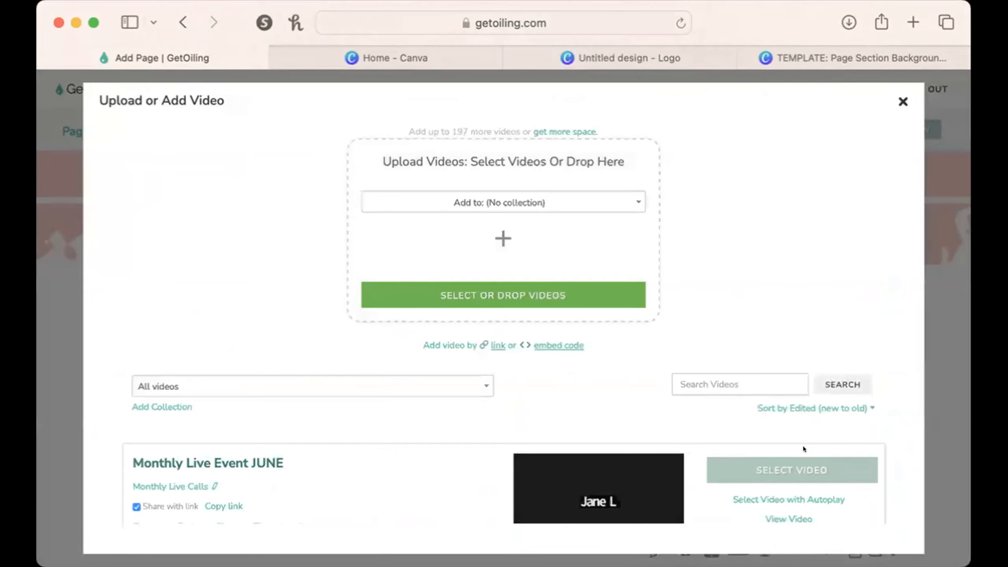
left_click(793, 467)
left_click(864, 462)
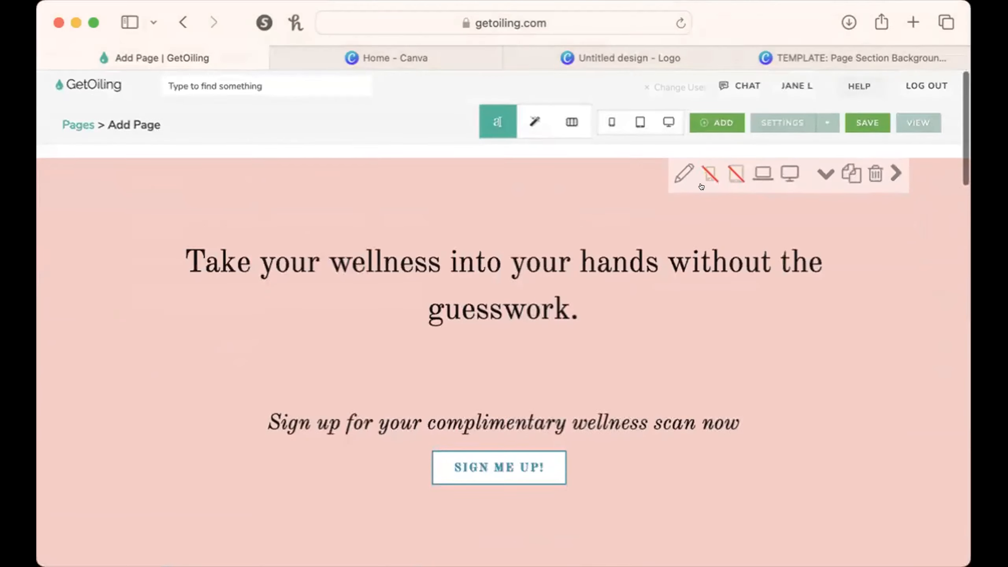
Preview the page in the phone layout, examine how the video fits beneath the pink brush-edge background, and close the preview.
left_click(612, 122)
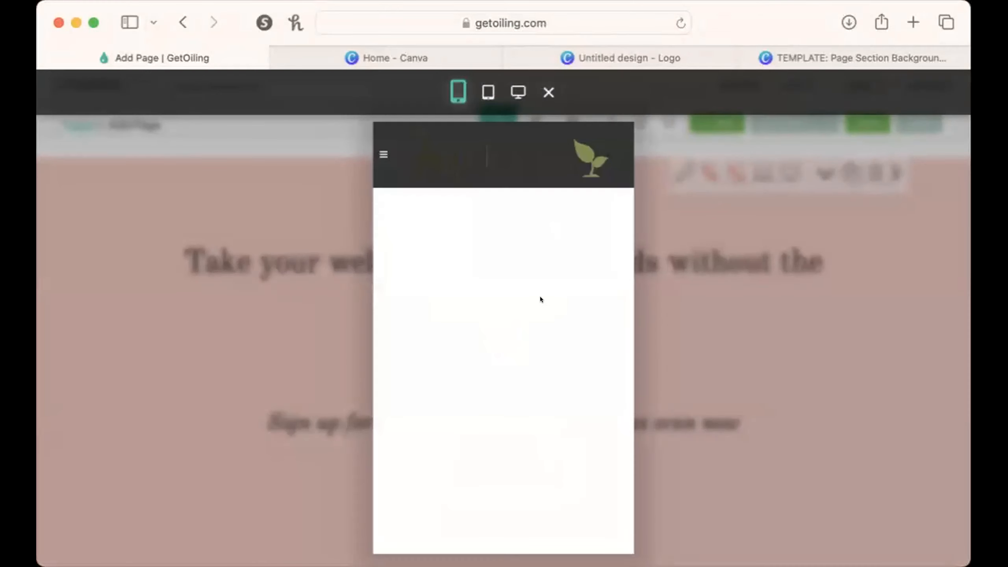
scroll(540, 296, "down", 5)
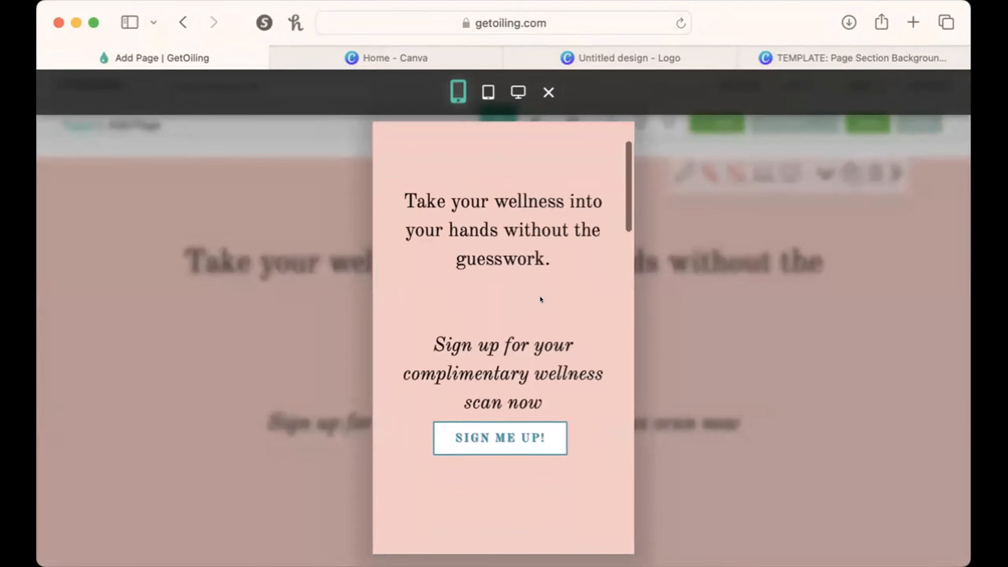
scroll(540, 297, "down", 8)
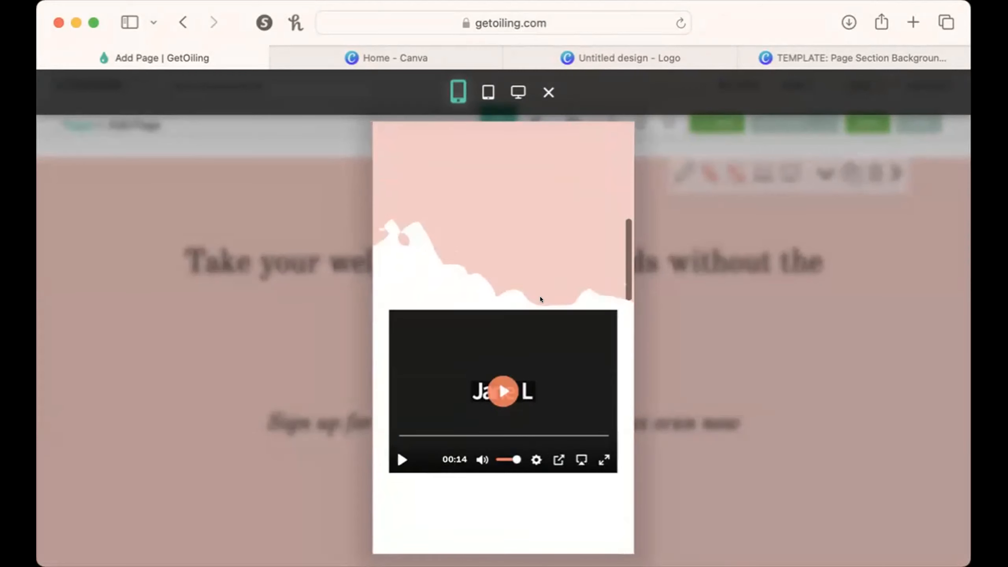
scroll(540, 299, "down", 2)
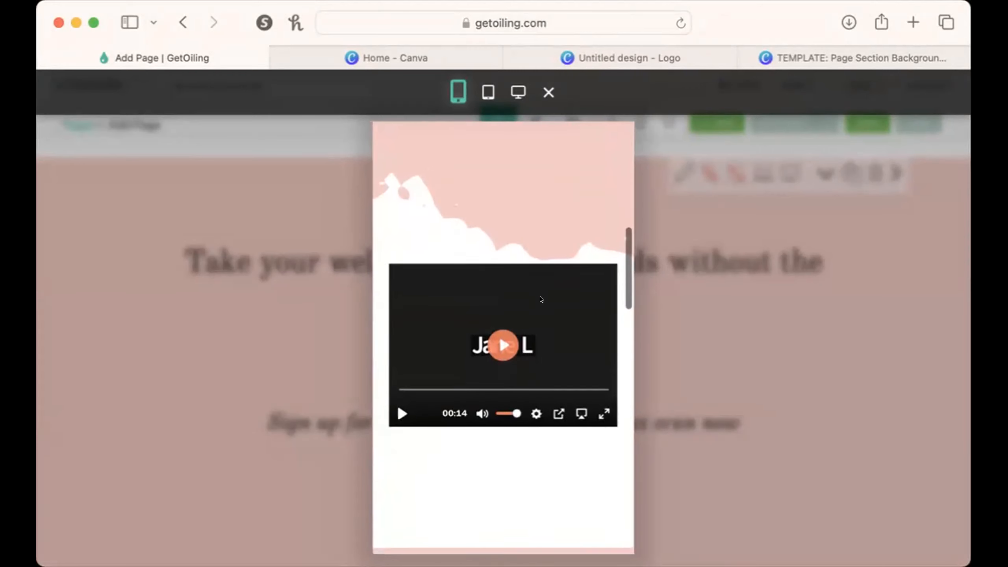
scroll(540, 299, "up", 1)
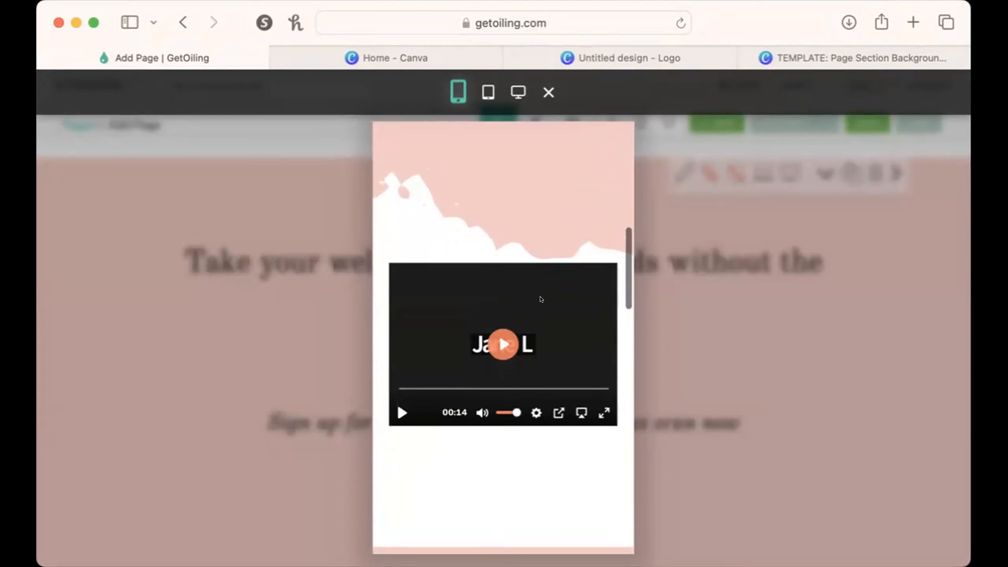
scroll(541, 298, "up", 1)
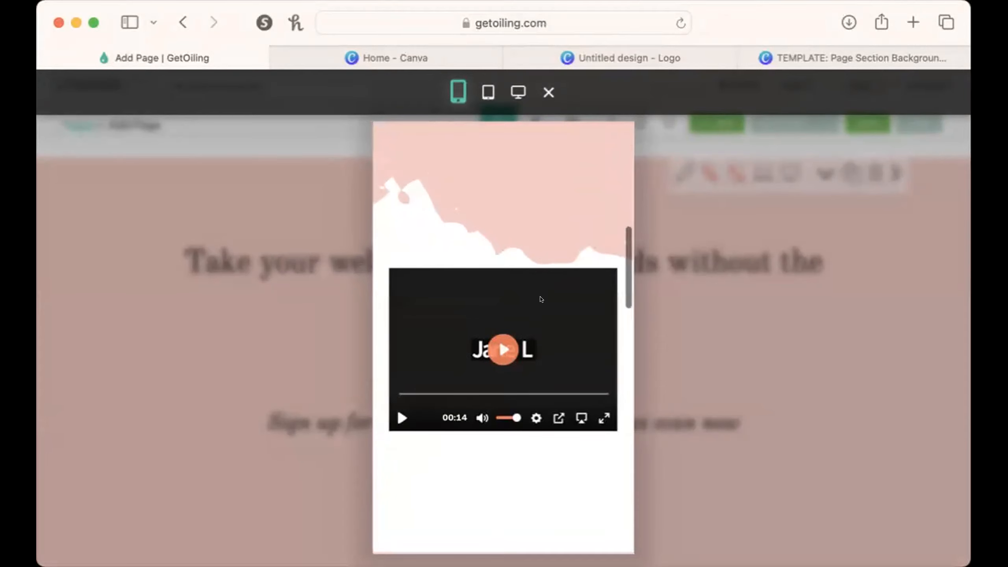
scroll(541, 299, "up", 10)
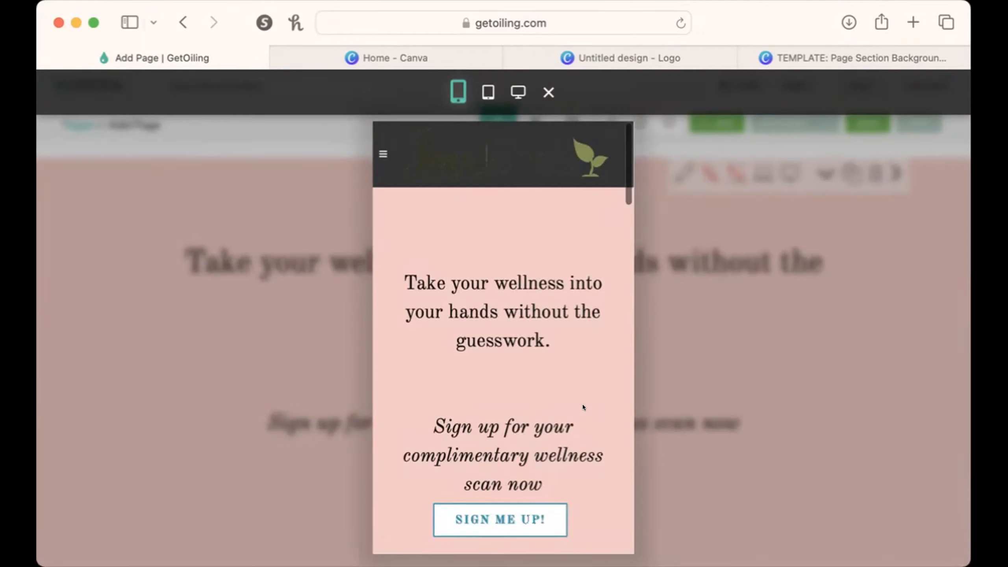
scroll(583, 404, "down", 10)
scroll(583, 407, "down", 4)
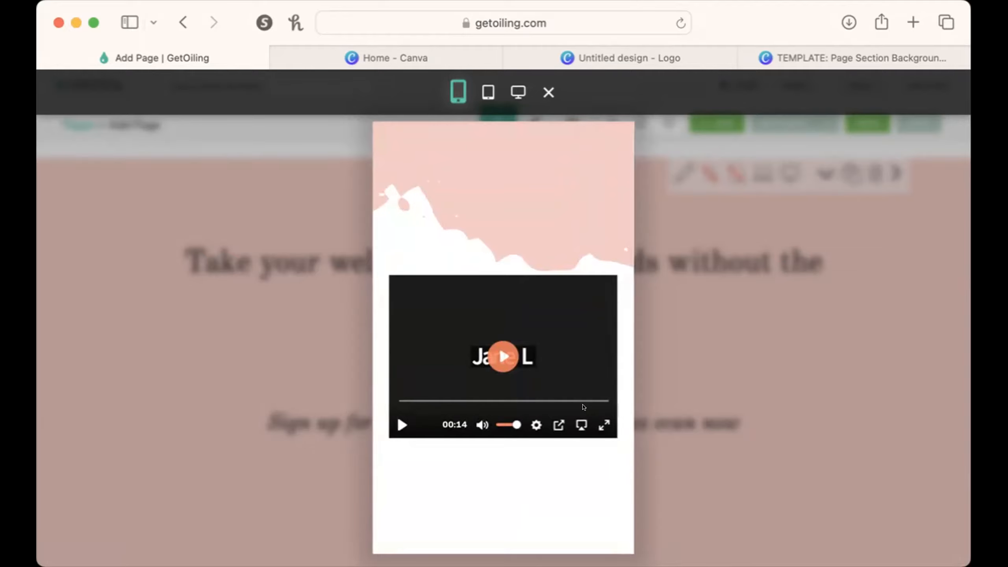
scroll(583, 406, "down", 4)
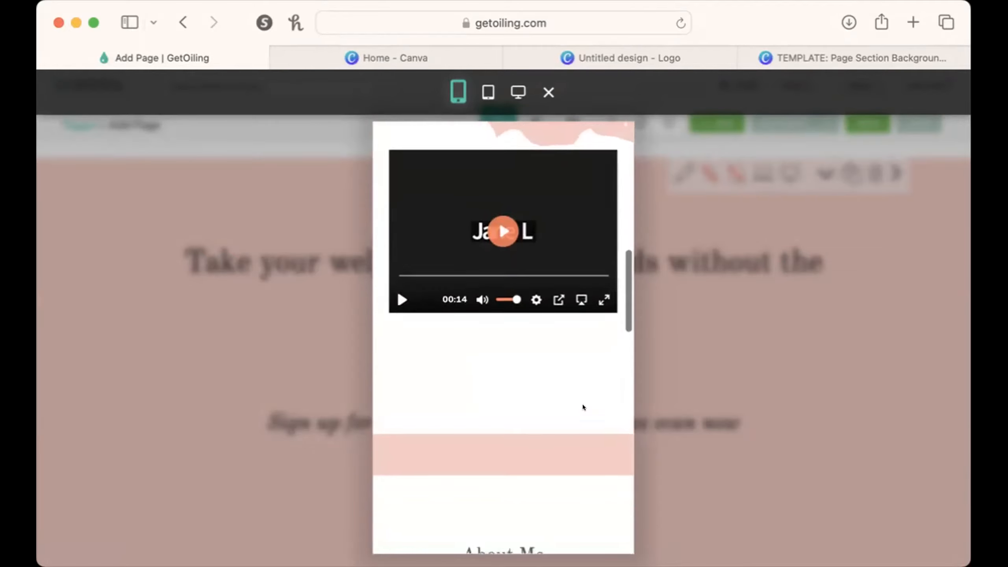
left_click(710, 423)
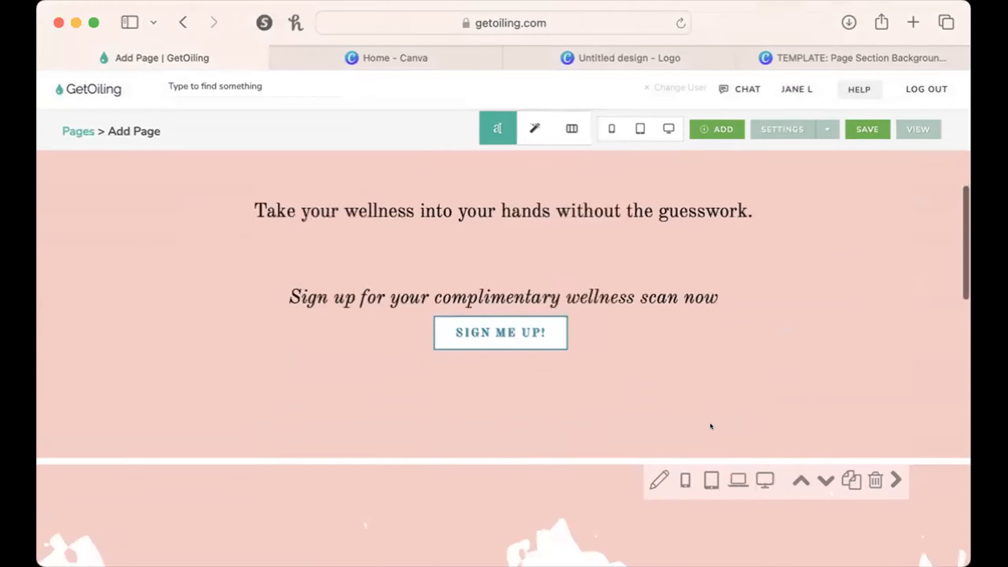
Hide the About Me section on laptops and desktops, and duplicate the section.
scroll(710, 424, "down", 10)
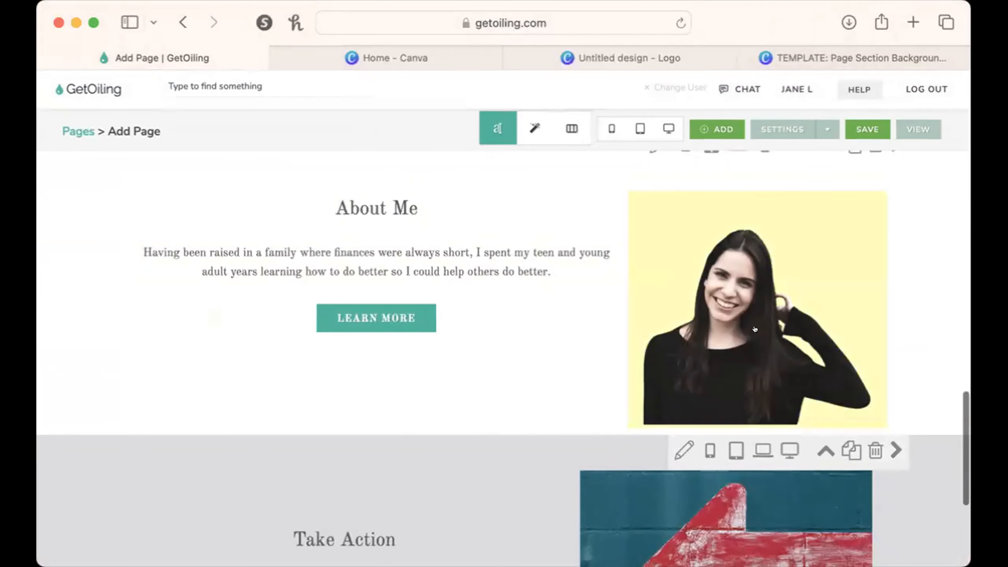
scroll(755, 329, "up", 2)
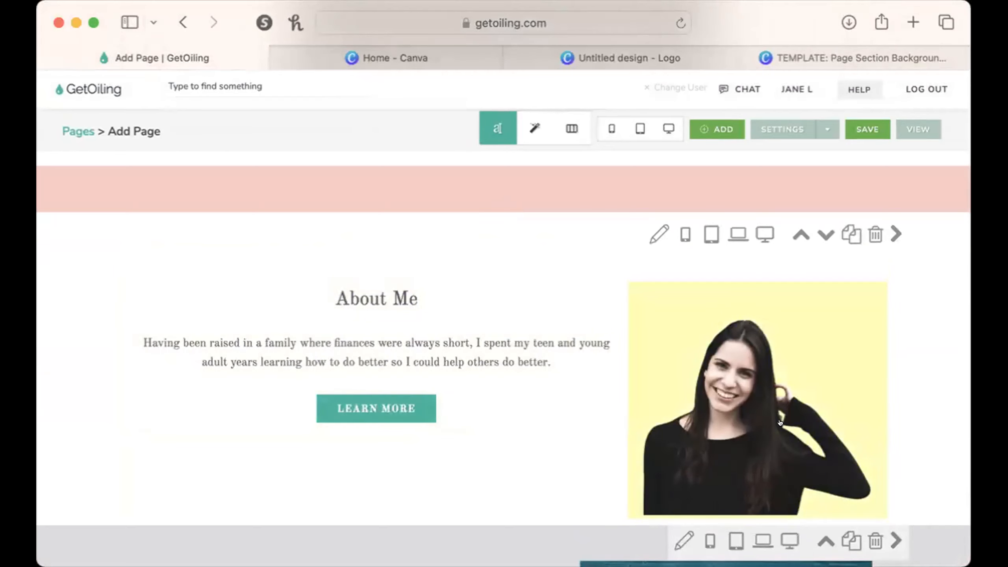
scroll(780, 423, "up", 2)
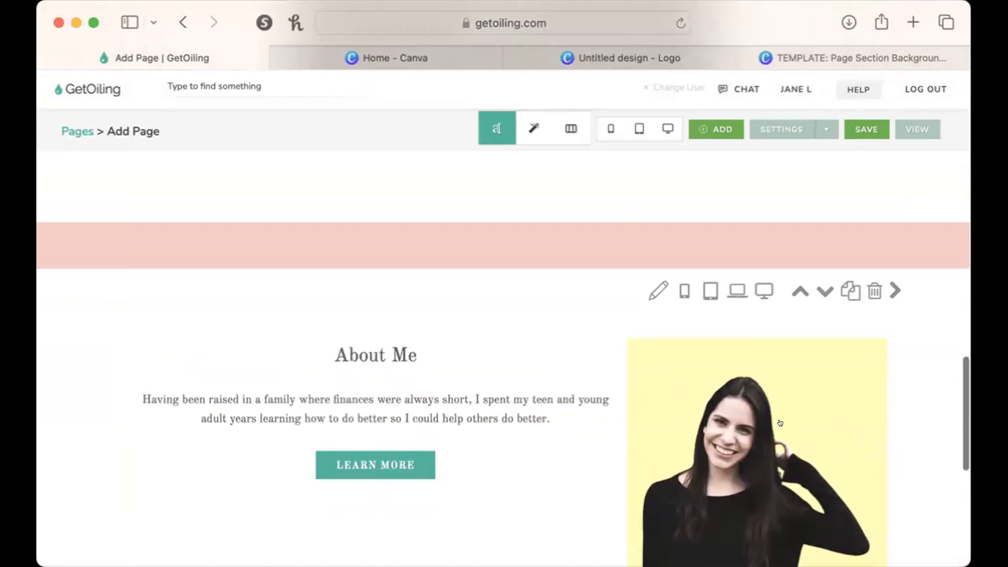
scroll(780, 423, "down", 4)
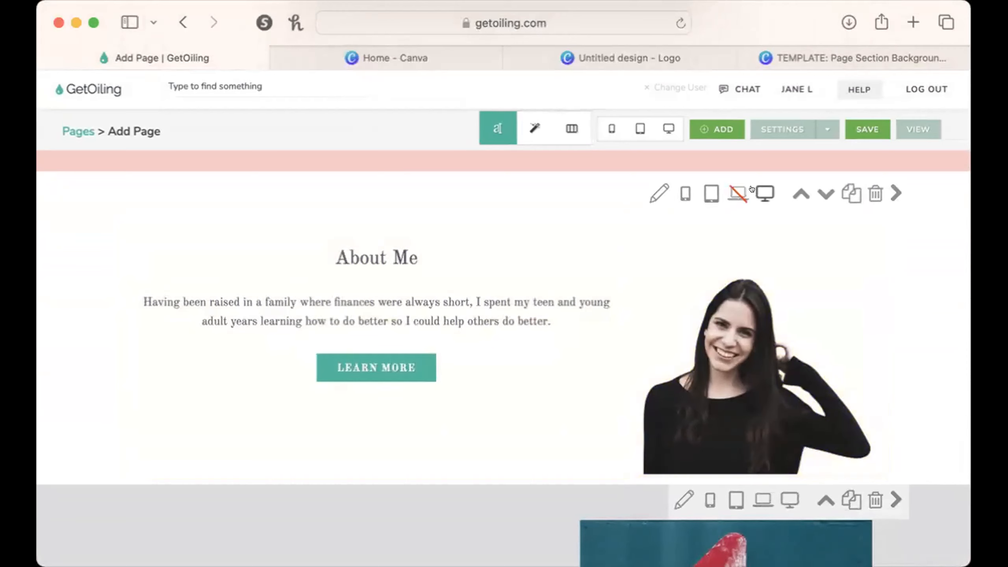
left_click(850, 192)
Swap the duplicated About Me section's columns so the portrait precedes the text, and close the column settings.
scroll(869, 353, "up", 1)
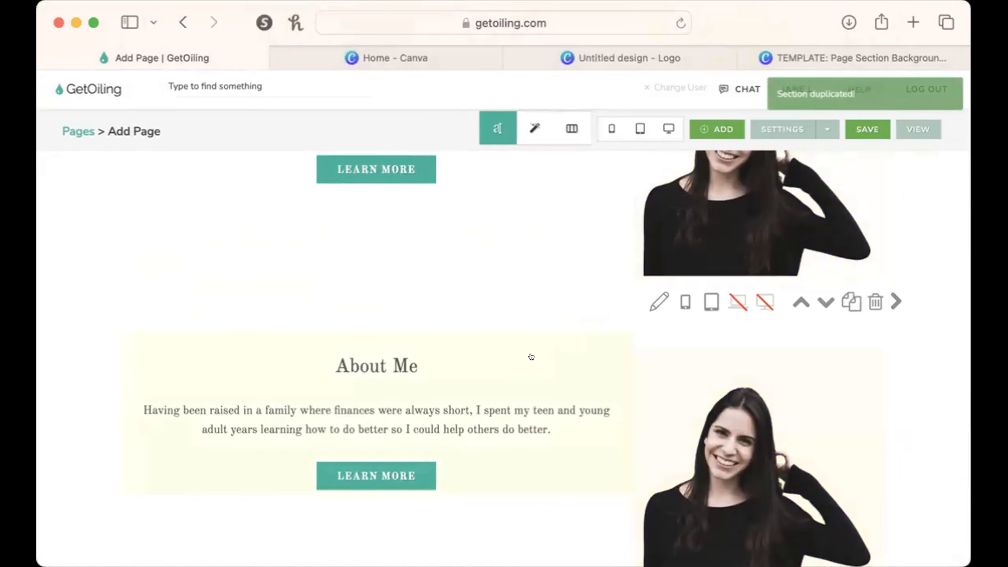
left_click(571, 128)
left_click(644, 342)
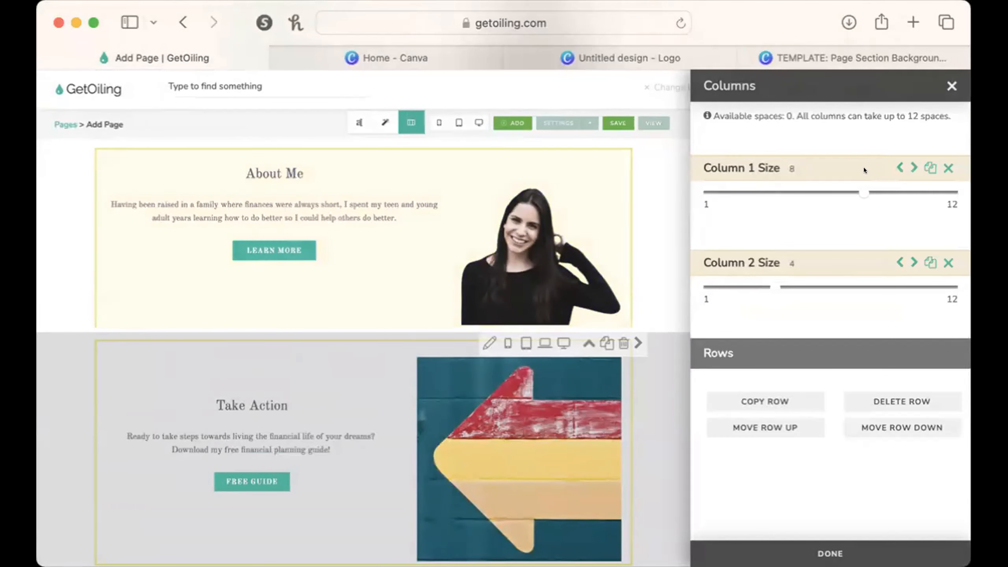
left_click(907, 164)
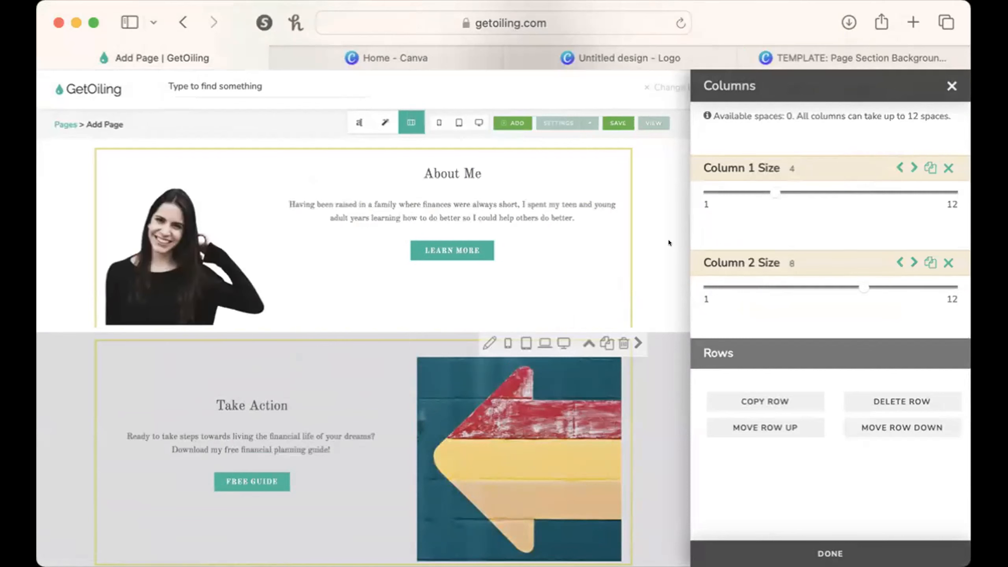
left_click(951, 87)
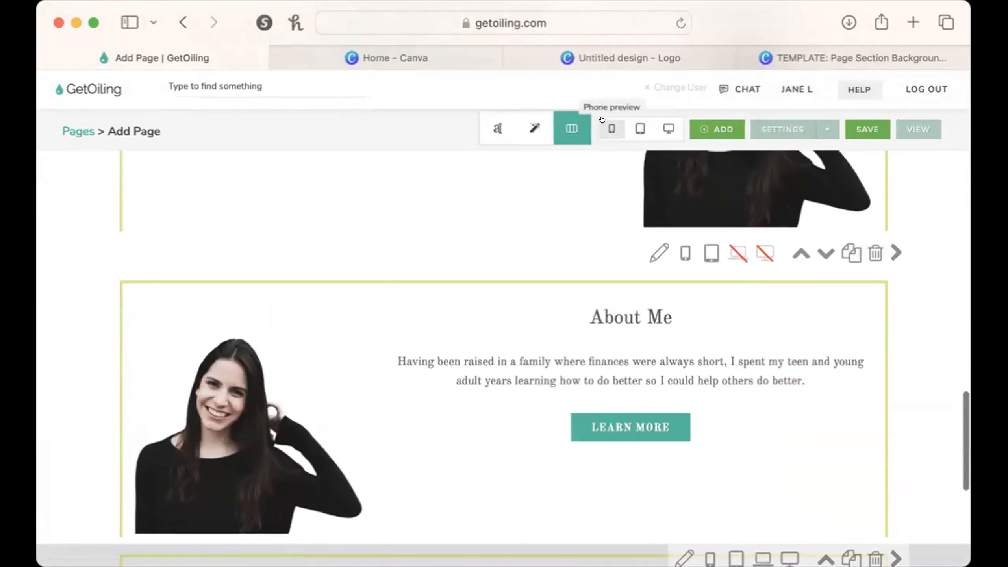
Open and close the phone preview, and hide the original About Me section on tablets as well.
left_click(612, 128)
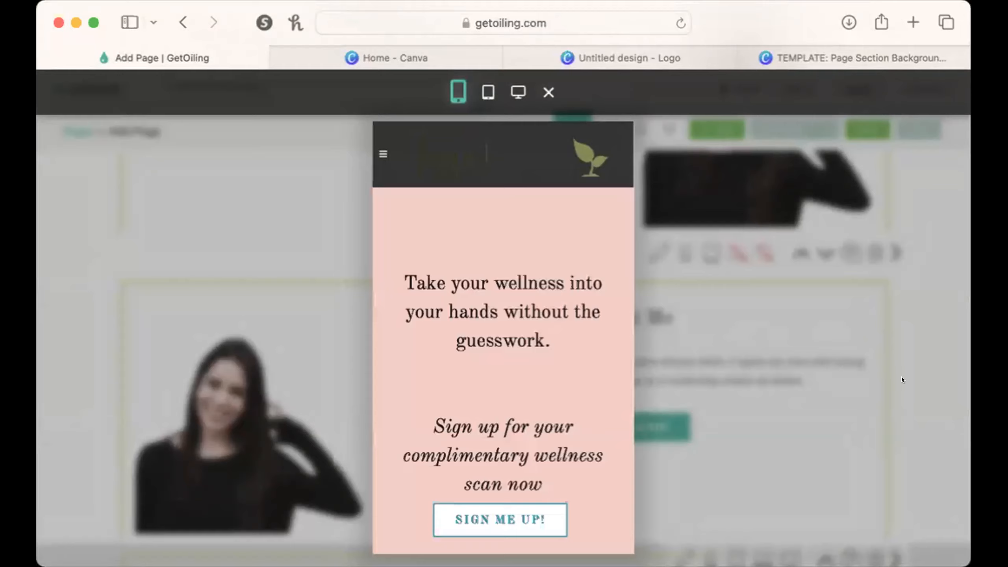
left_click(901, 376)
scroll(698, 326, "up", 3)
scroll(697, 326, "up", 5)
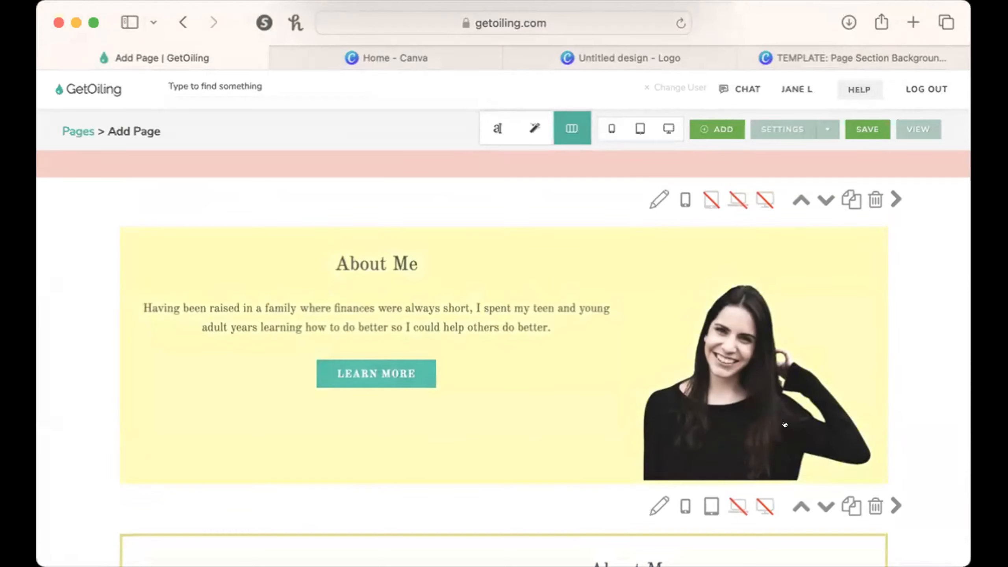
Hide the duplicated About Me section on phones and show it on laptops and desktops.
scroll(789, 421, "down", 4)
left_click(739, 339)
left_click(686, 339)
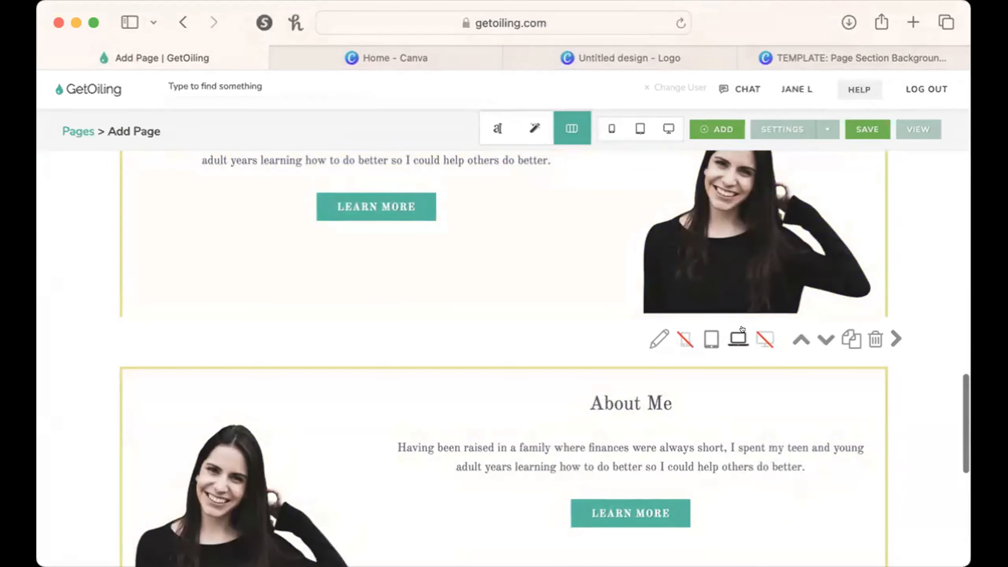
left_click(764, 338)
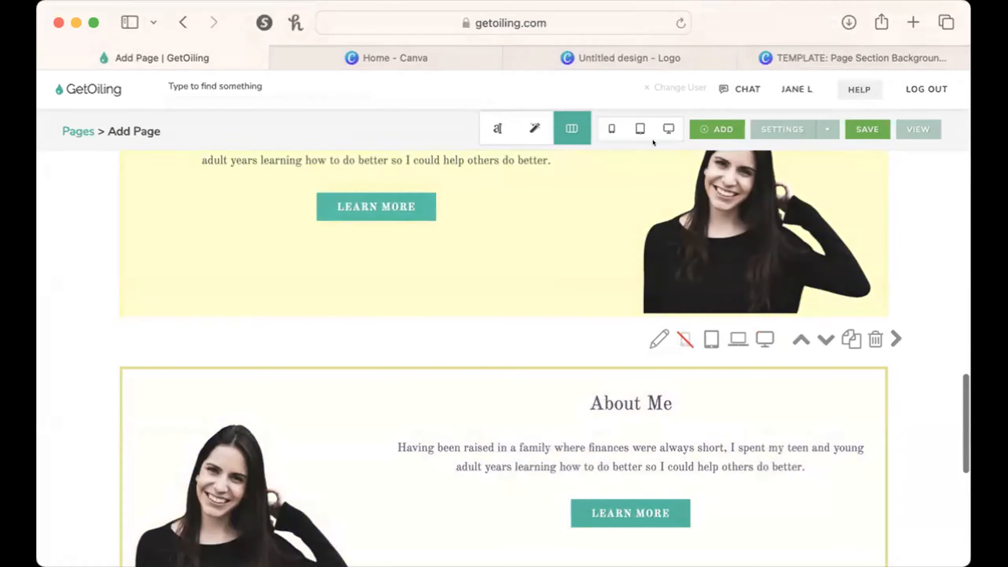
Preview the page in the desktop layout and examine the sign-up button, video, About Me and Take Action sections.
left_click(654, 121)
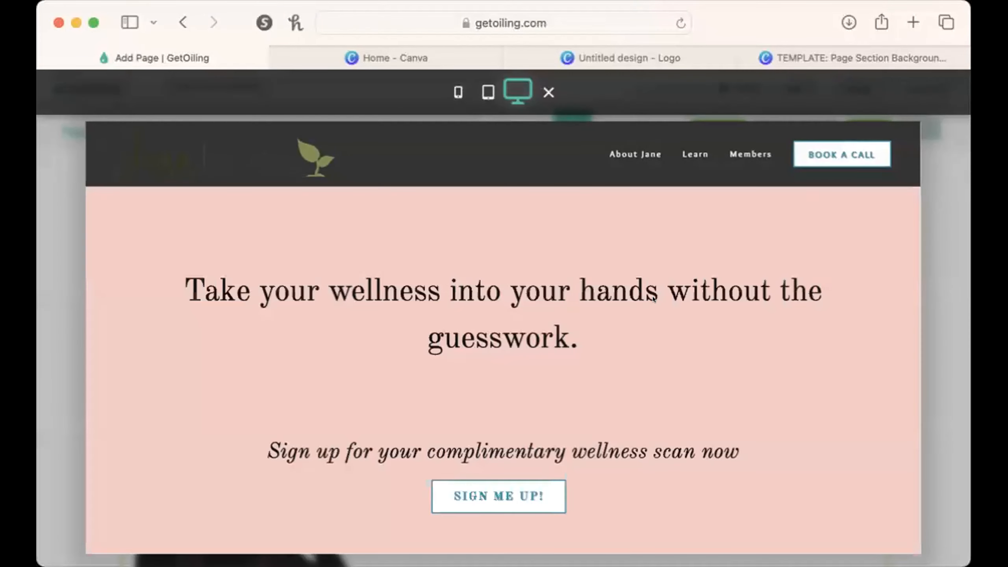
scroll(652, 298, "down", 10)
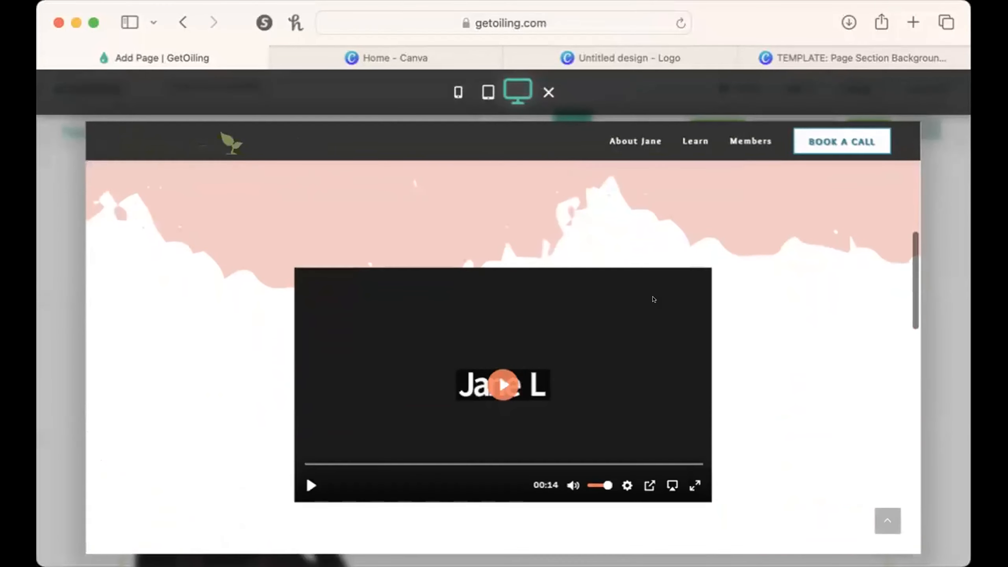
scroll(483, 338, "down", 10)
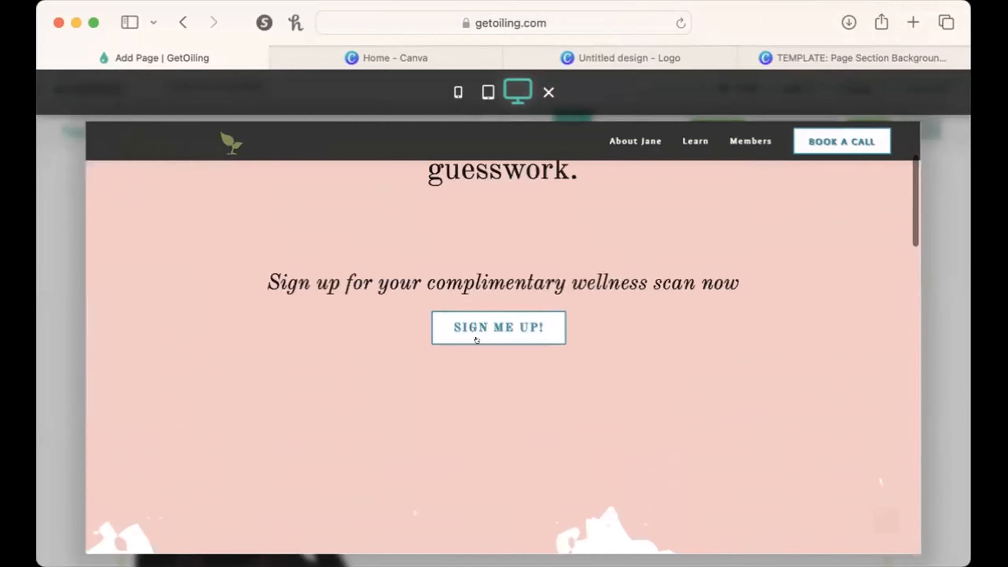
left_click(475, 327)
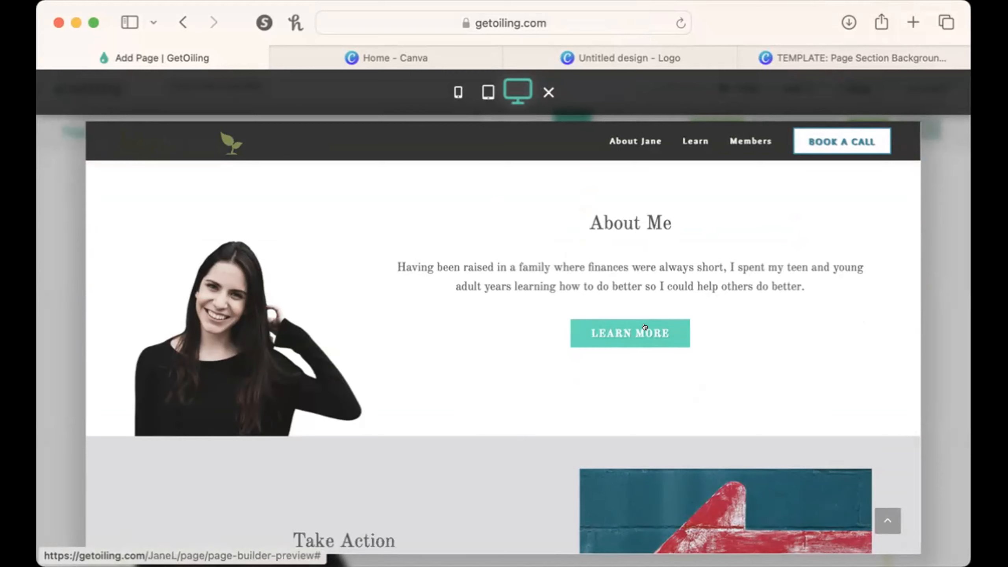
scroll(645, 327, "down", 5)
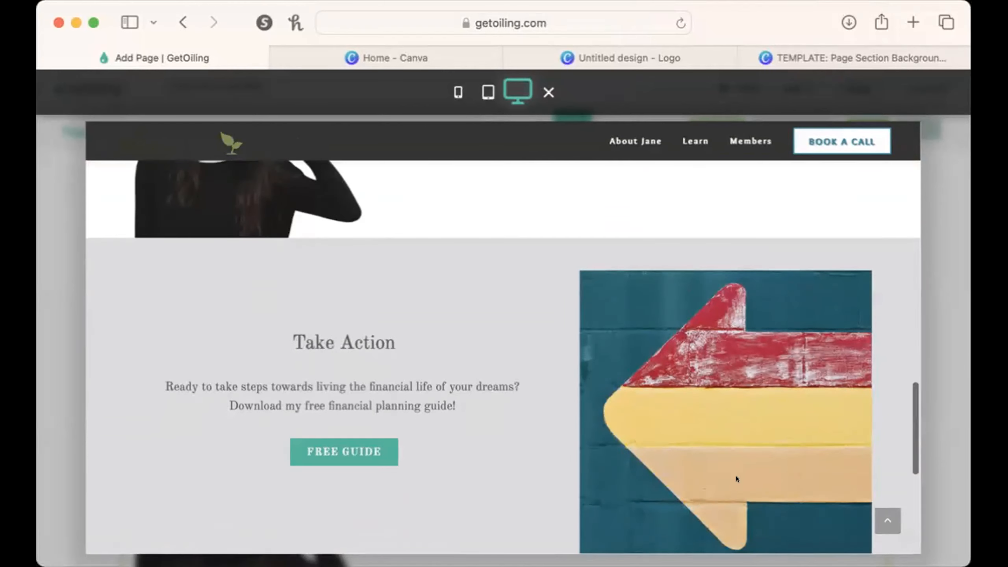
scroll(732, 424, "down", 2)
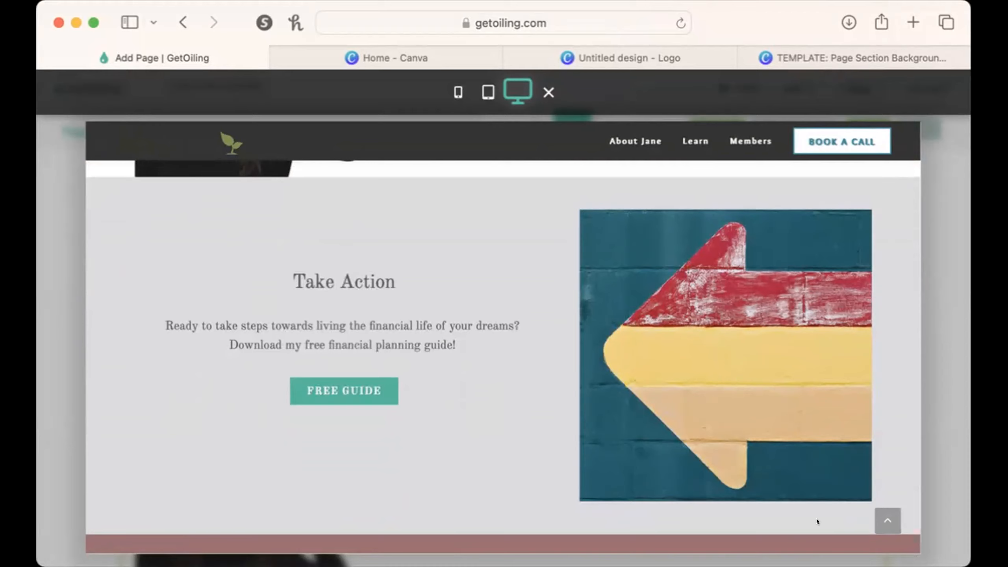
scroll(792, 422, "up", 5)
scroll(791, 422, "down", 4)
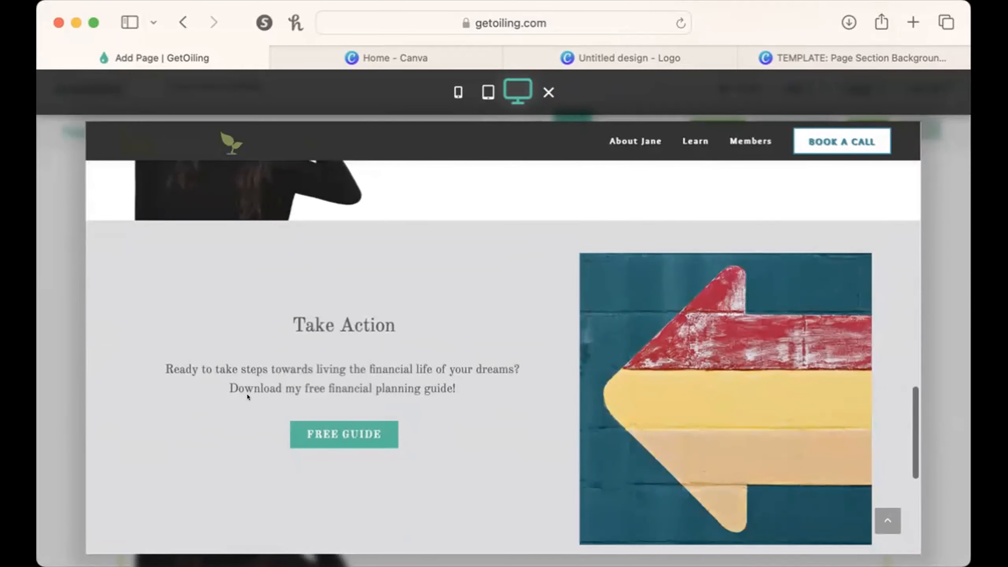
Compare the About Me section's layout in the desktop, phone and tablet previews.
scroll(640, 380, "up", 6)
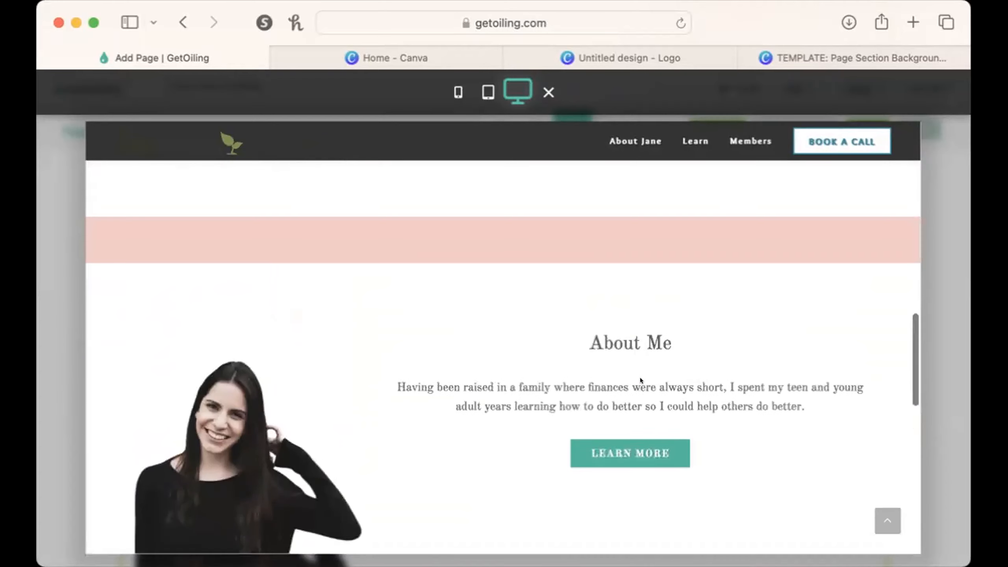
scroll(641, 380, "down", 2)
left_click(459, 82)
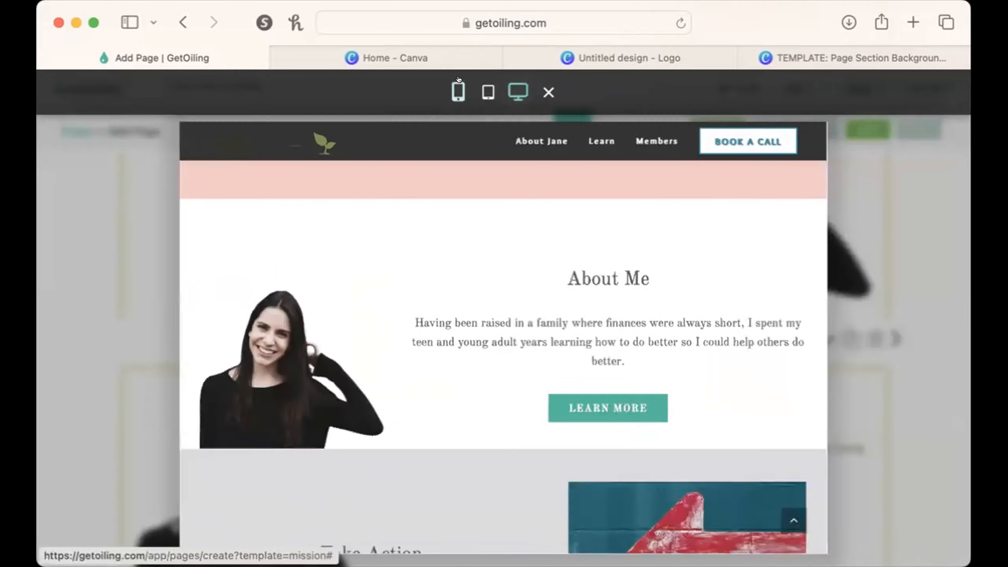
left_click(488, 92)
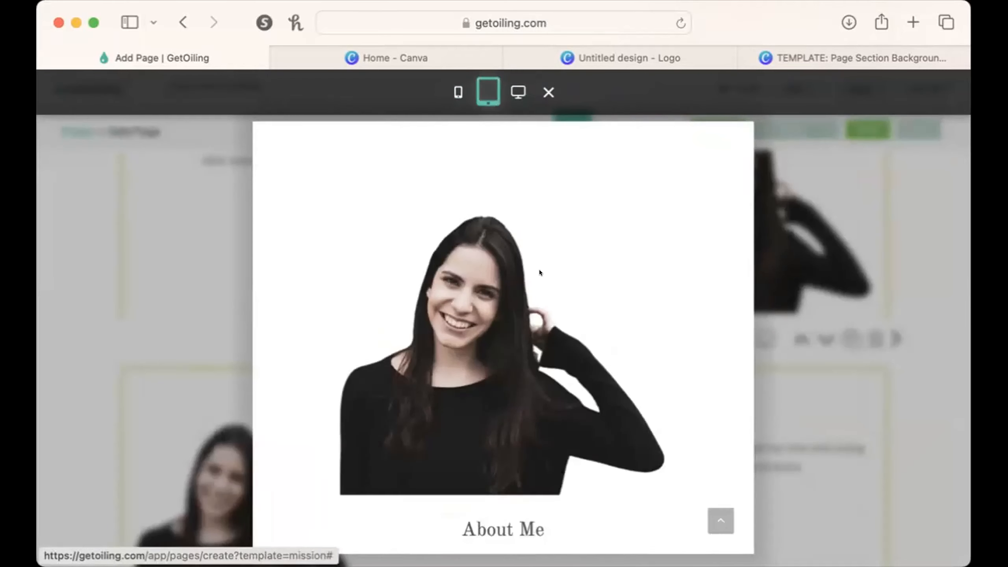
scroll(542, 310, "down", 6)
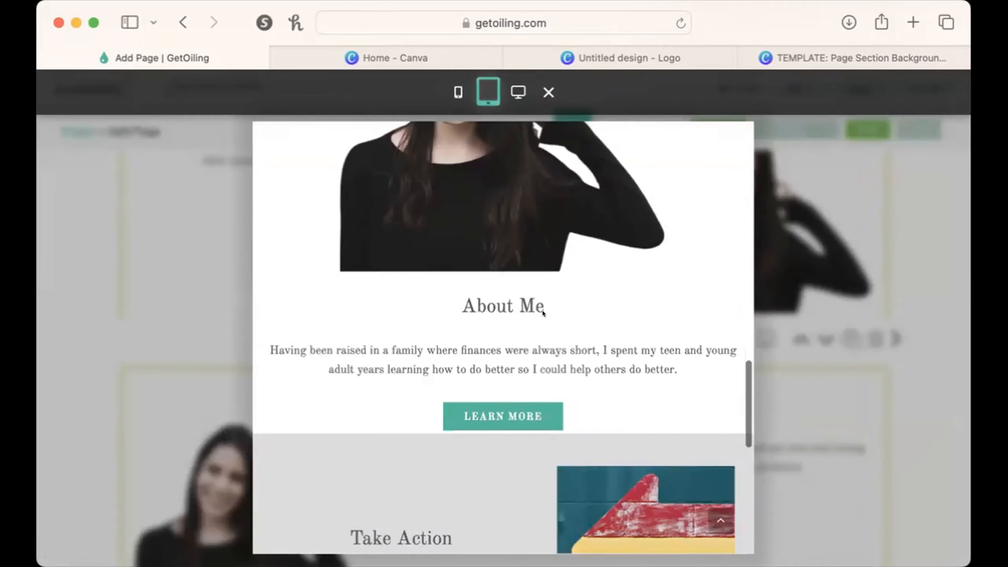
scroll(542, 311, "up", 5)
Hide the duplicated About Me section on tablets and show the original section there instead.
left_click(903, 325)
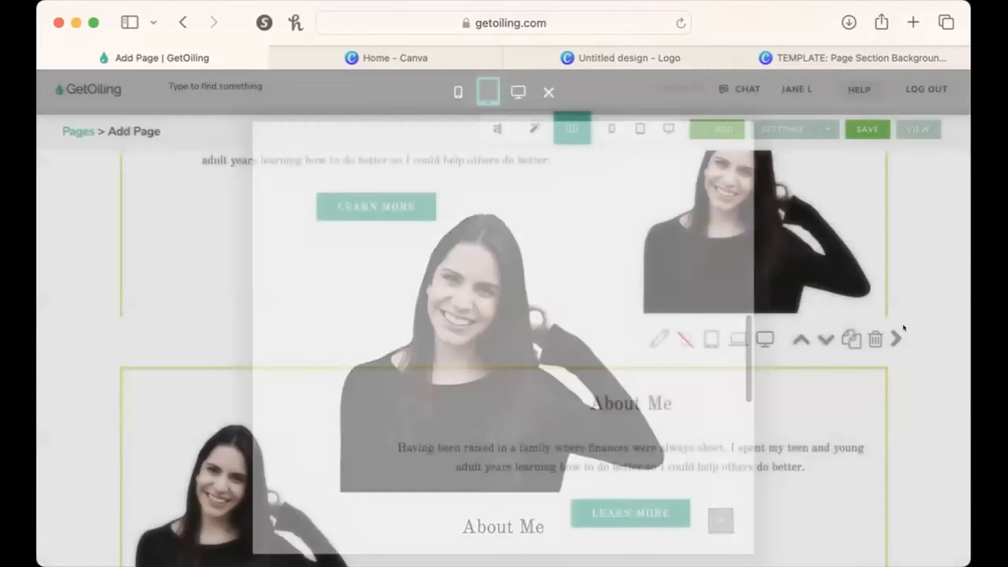
left_click(710, 338)
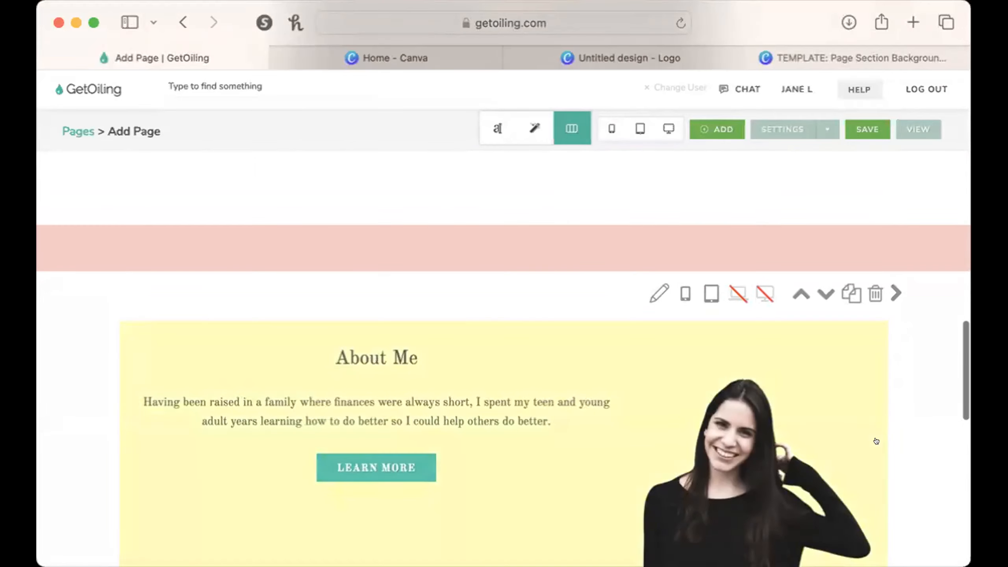
Preview the page in the tablet layout and examine the order of the About Me text and portrait.
left_click(627, 122)
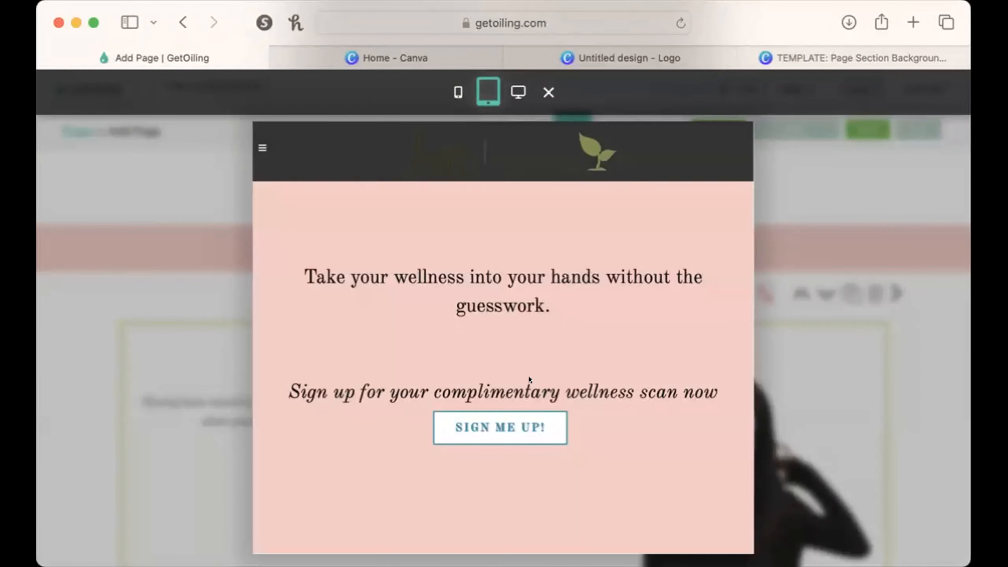
scroll(530, 376, "down", 15)
scroll(529, 377, "up", 5)
scroll(530, 380, "down", 5)
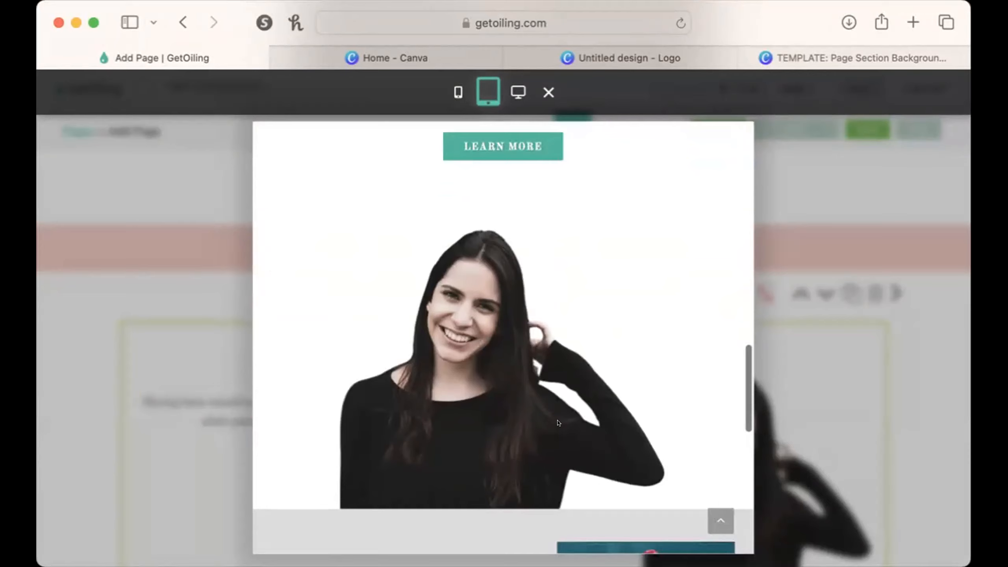
scroll(557, 421, "up", 11)
scroll(620, 437, "down", 3)
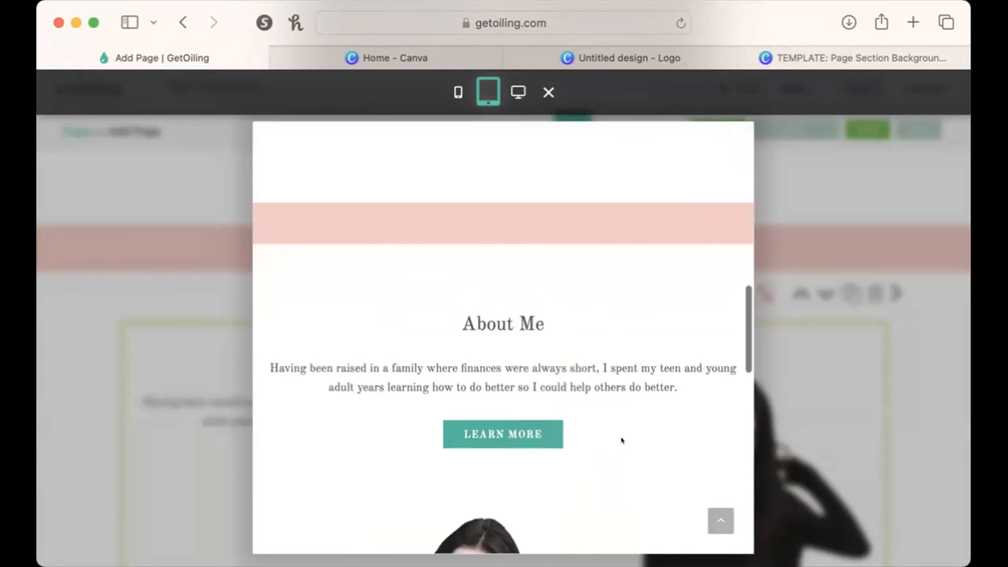
scroll(620, 437, "down", 8)
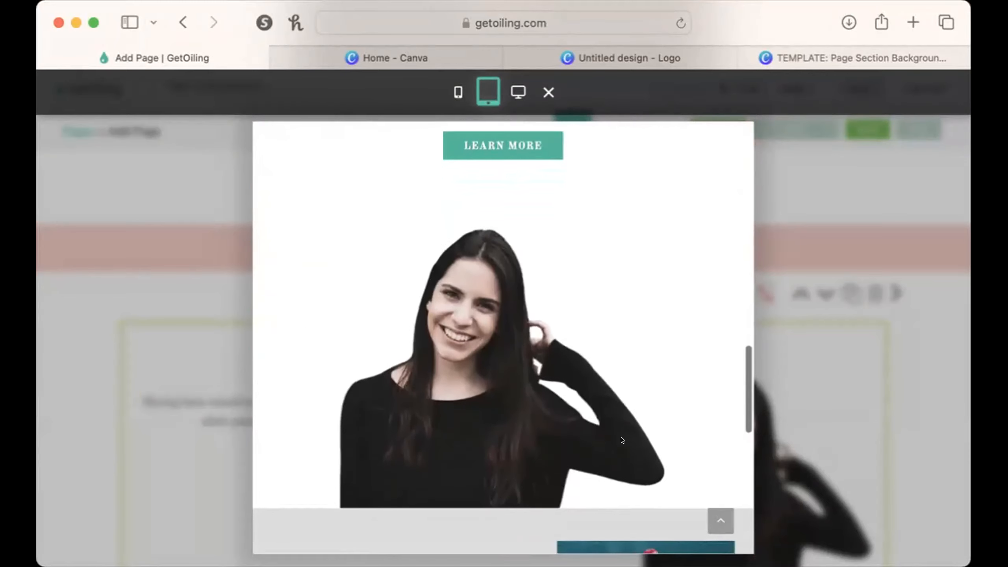
scroll(621, 439, "up", 8)
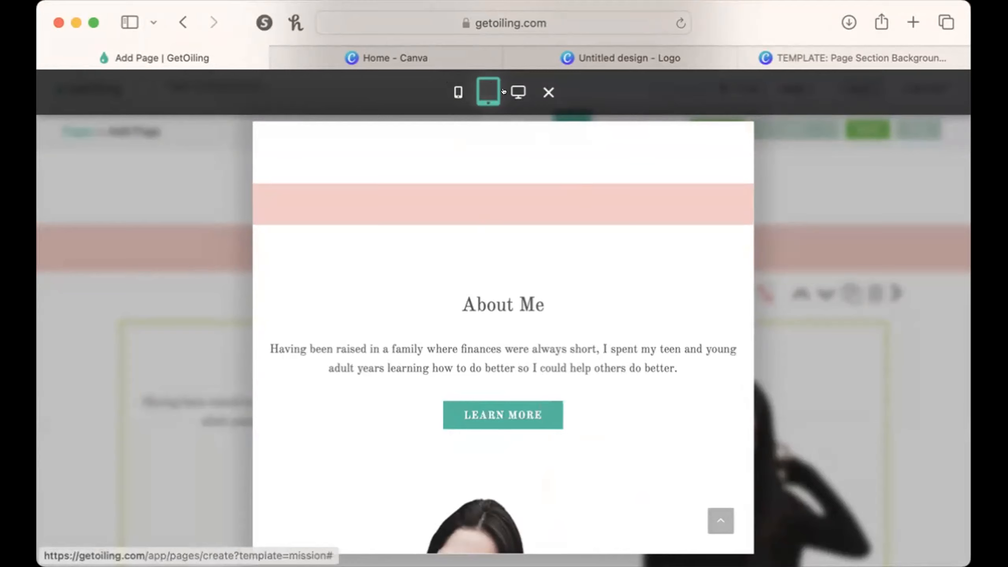
Preview the page in the desktop layout from About Me down to the footer, and close the preview.
left_click(517, 92)
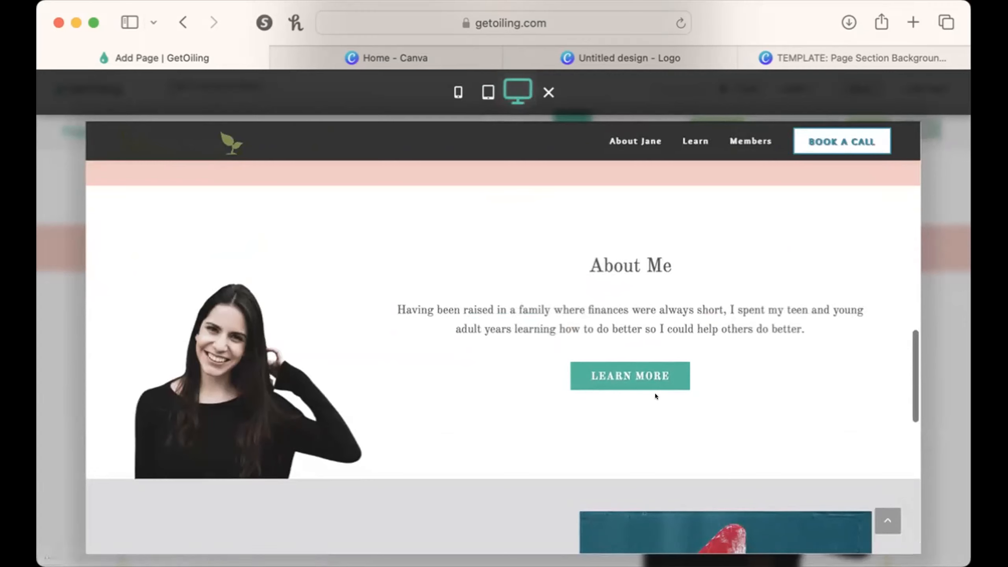
scroll(654, 390, "down", 10)
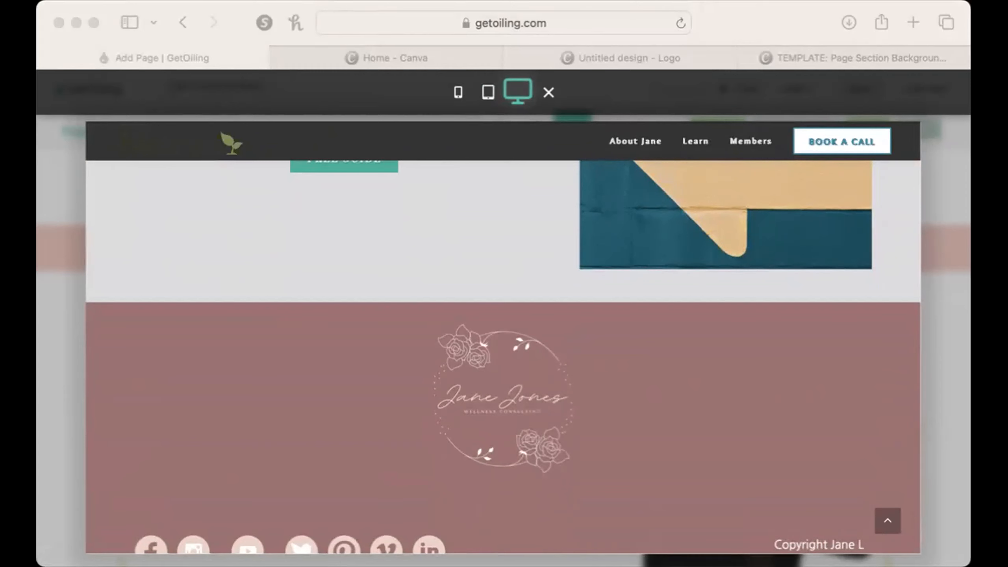
left_click(534, 91)
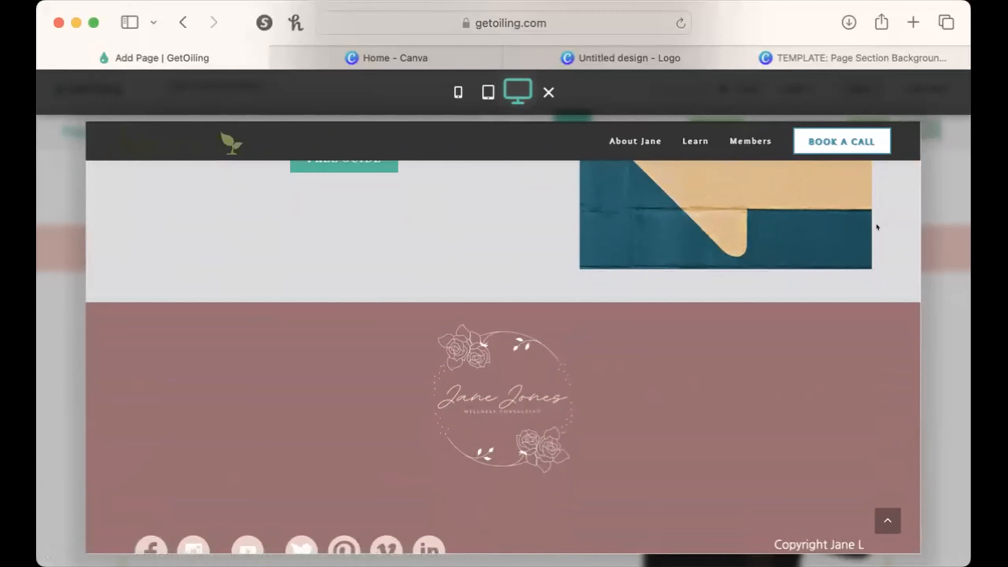
left_click(547, 92)
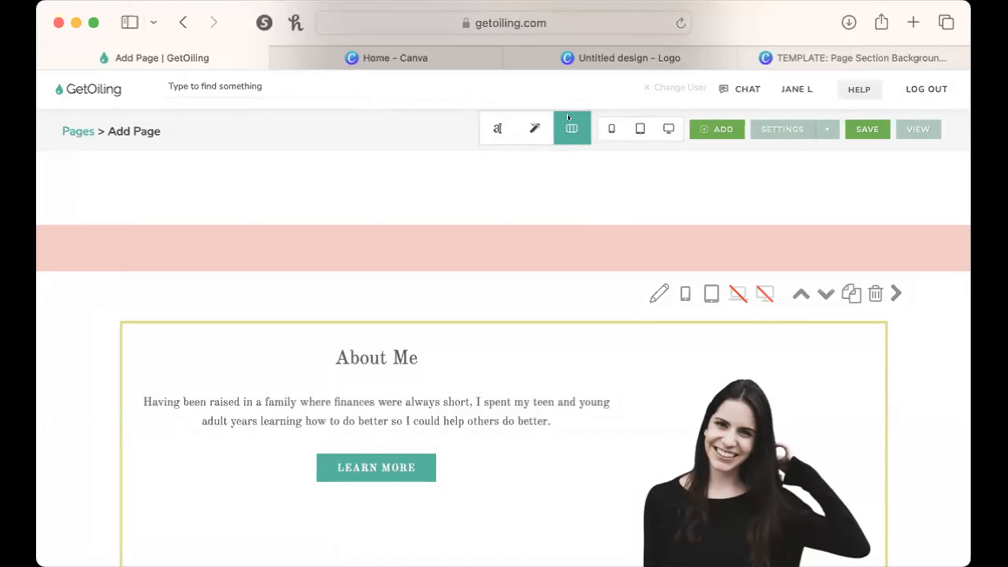
Switch to content editing, open the original About Me section's text, and discard its edits.
scroll(558, 129, "up", 1)
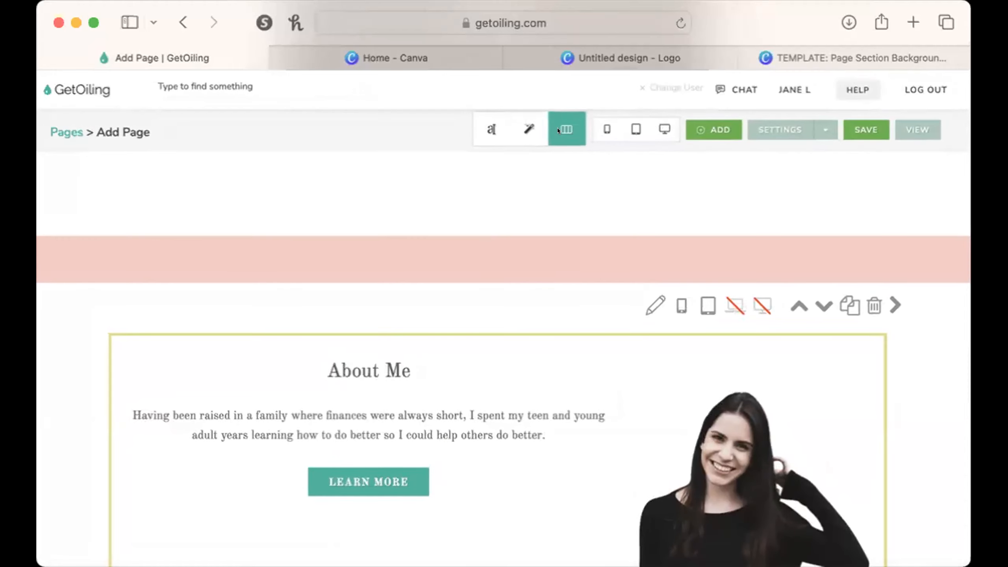
scroll(558, 131, "down", 2)
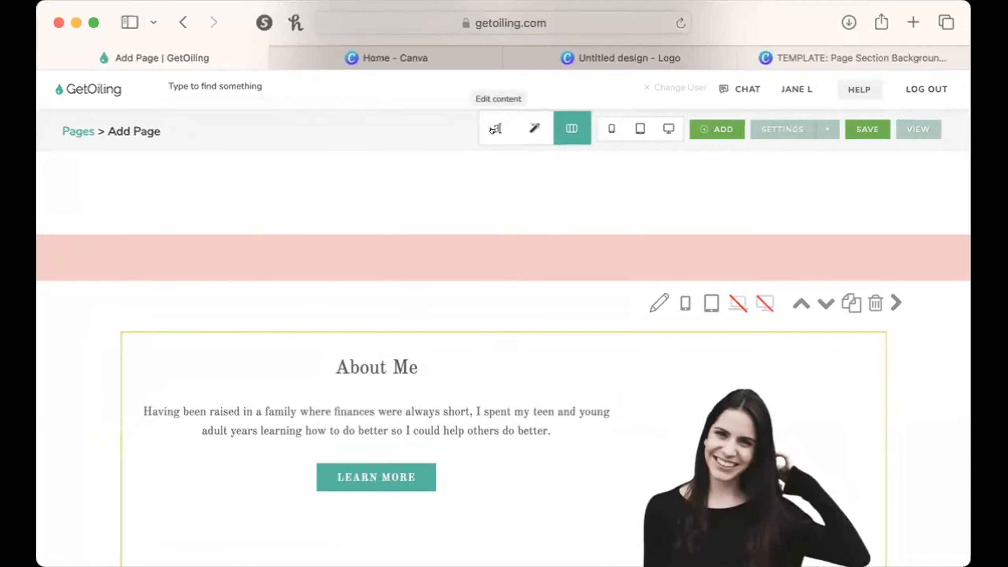
left_click(497, 128)
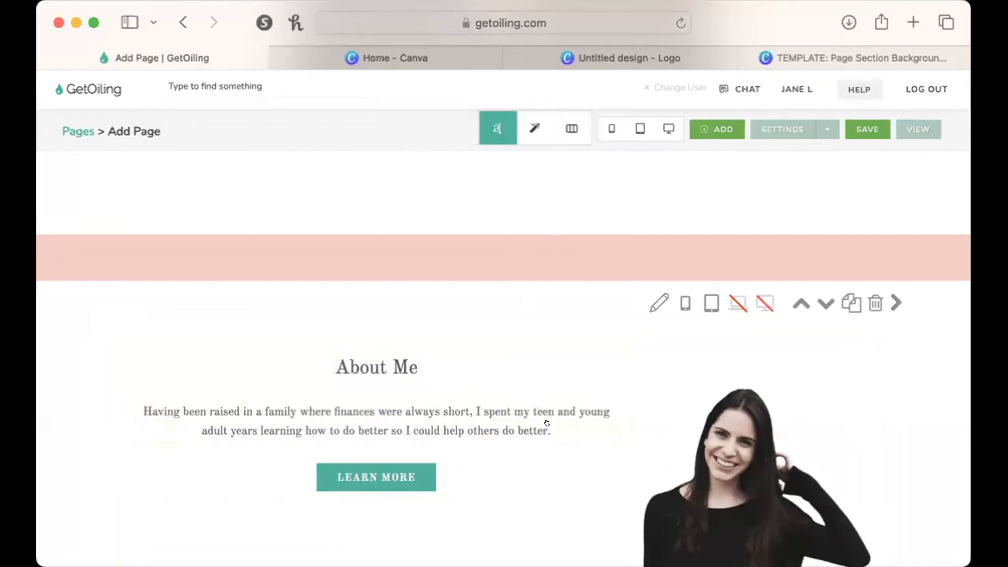
left_click(600, 439)
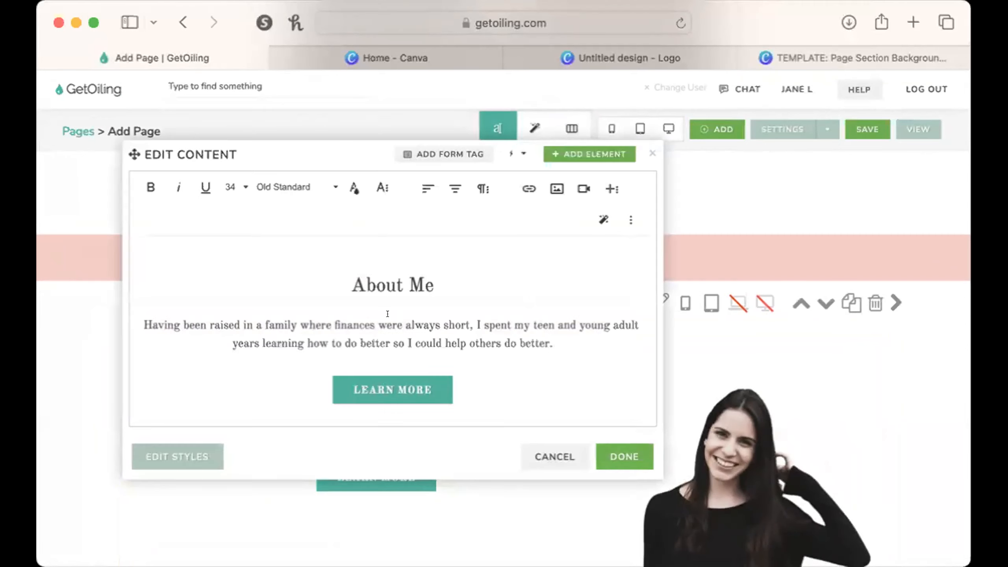
triple_click(373, 342)
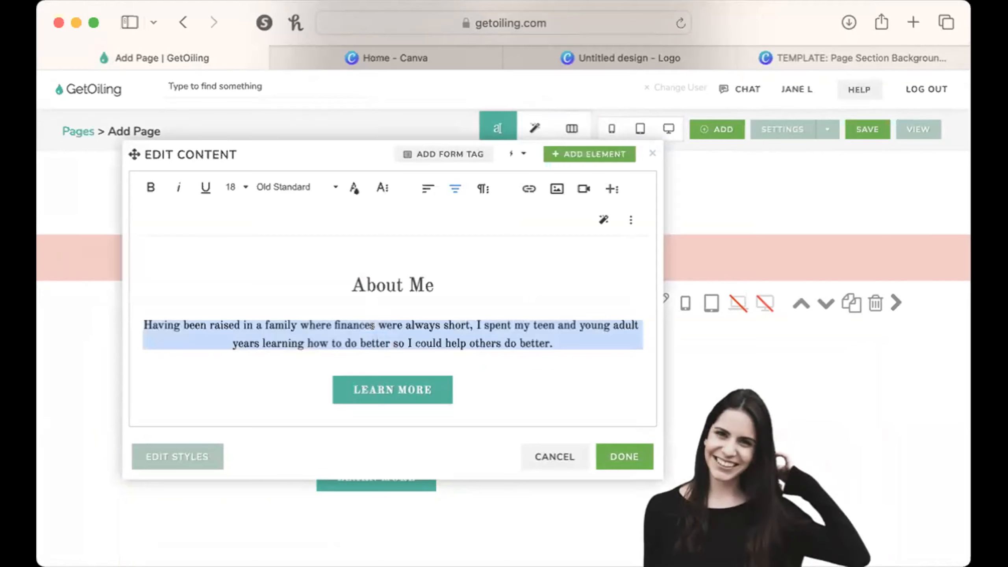
left_click(397, 393)
left_click(558, 454)
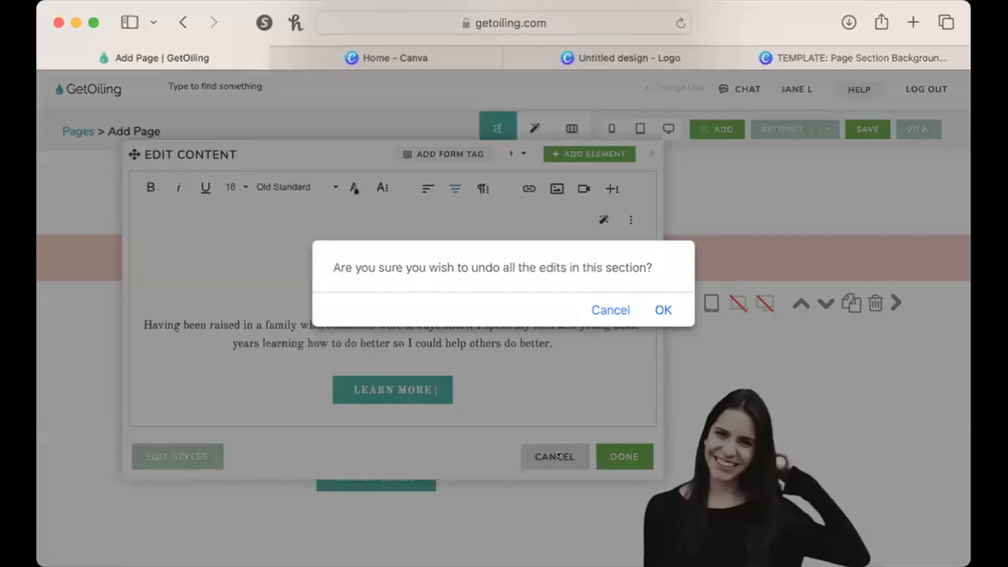
left_click(656, 305)
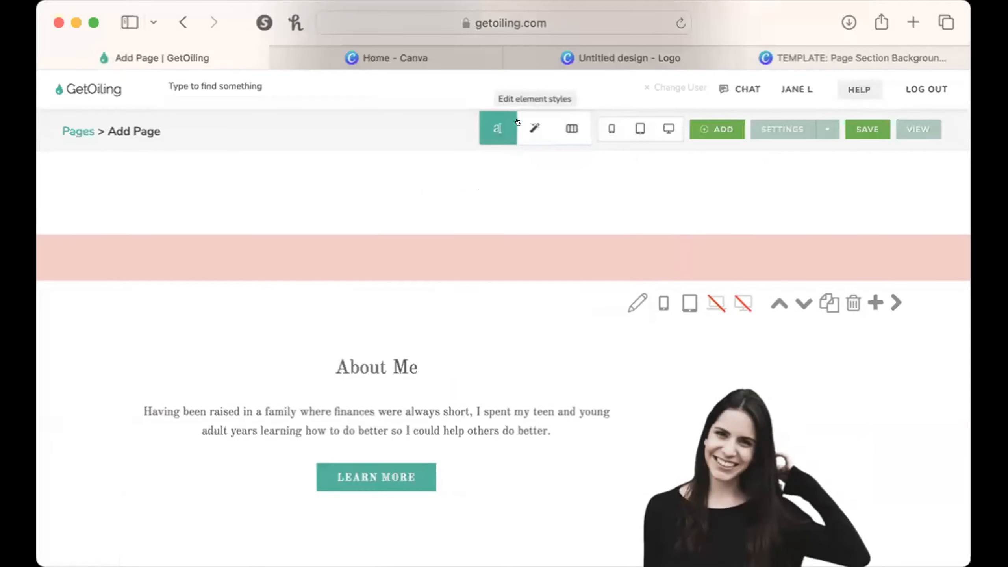
Switch to editing element styles and give the original About Me section's portrait a Fade In Down animation with a 0.1-second delay.
left_click(518, 122)
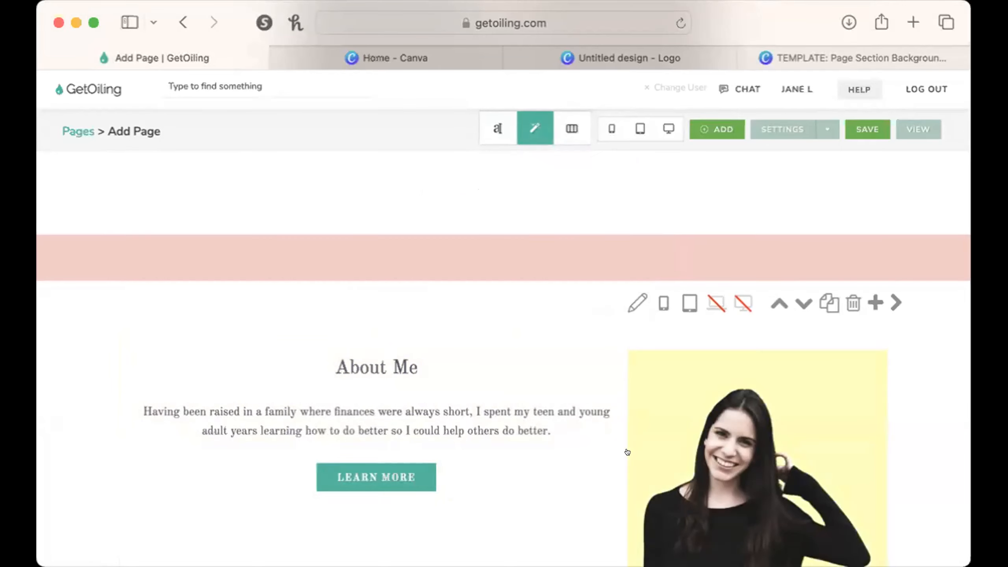
scroll(639, 453, "down", 3)
left_click(646, 453)
left_click(645, 453)
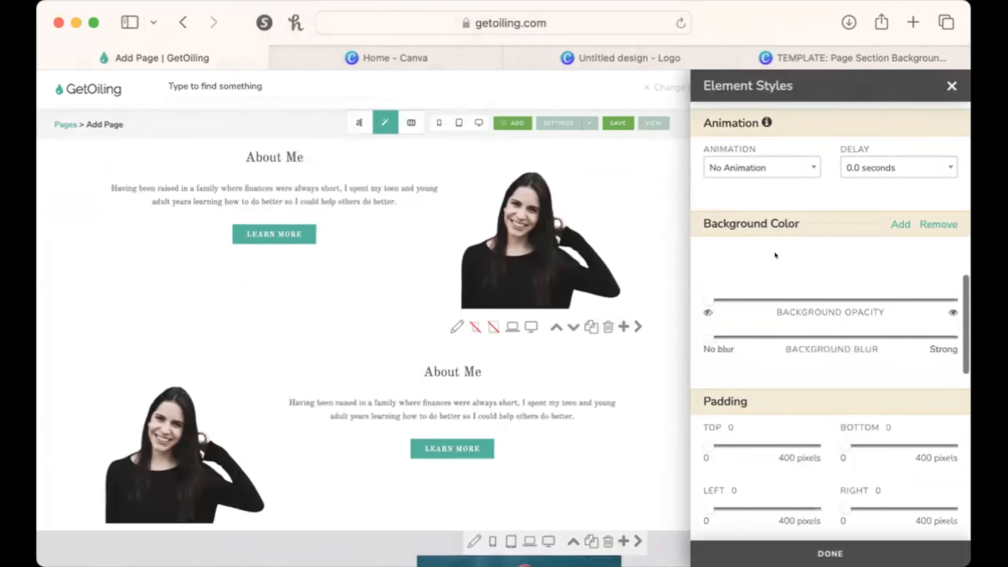
left_click(795, 161)
type("fade in u")
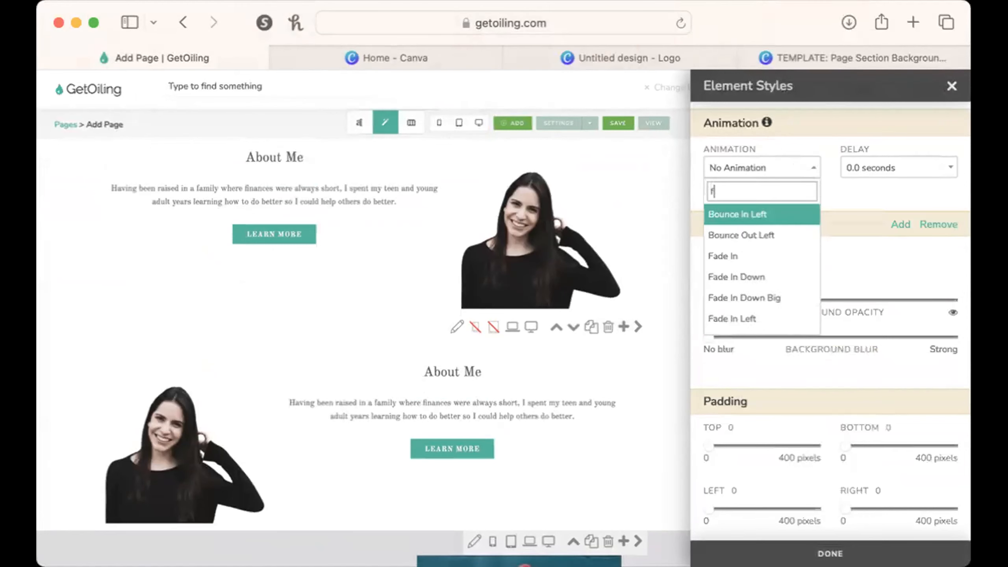
key("BackSpace")
type("down")
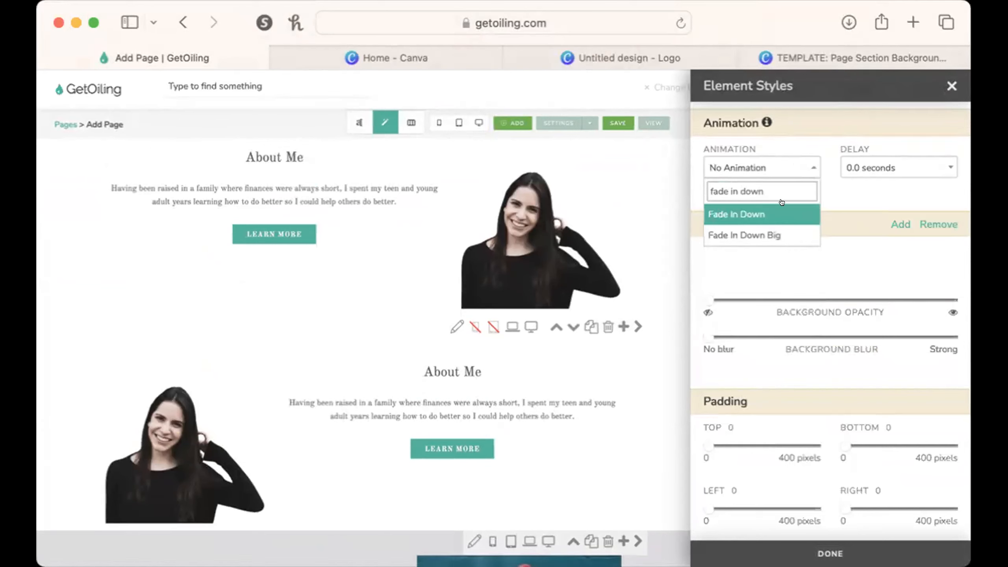
key("Return")
left_click(866, 165)
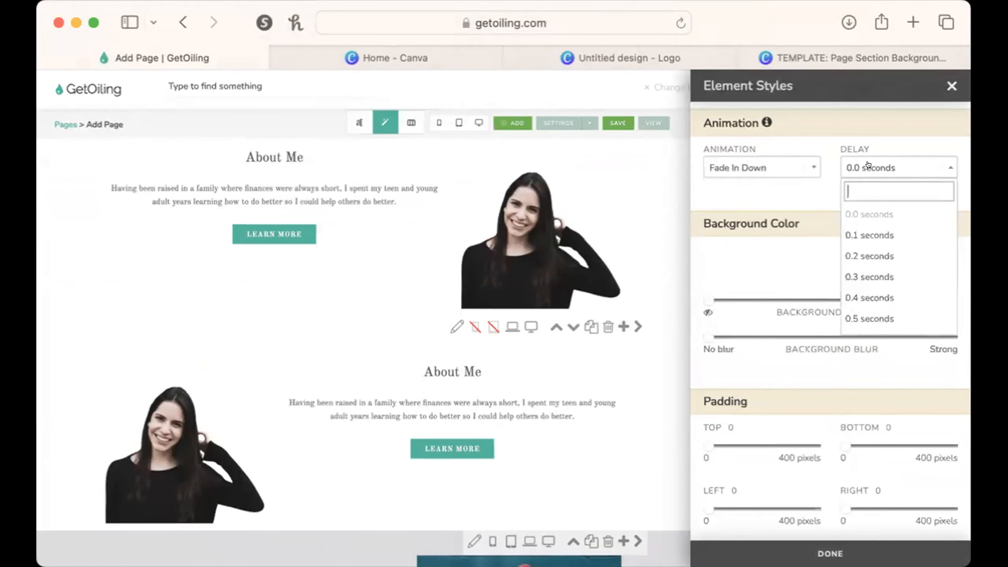
left_click(876, 224)
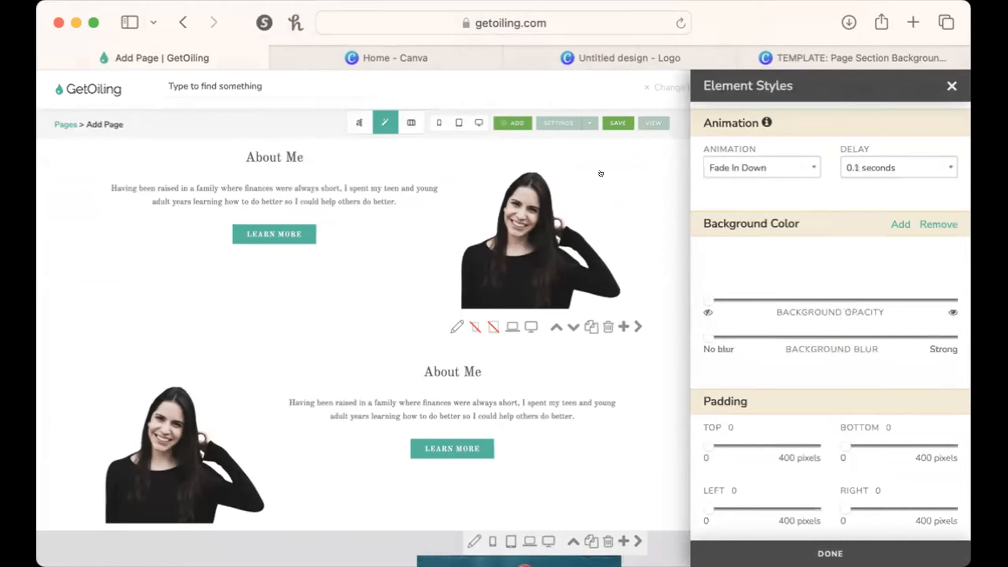
Open and close the desktop preview, examine the About Me portrait in the phone layout, and close the preview.
left_click(478, 122)
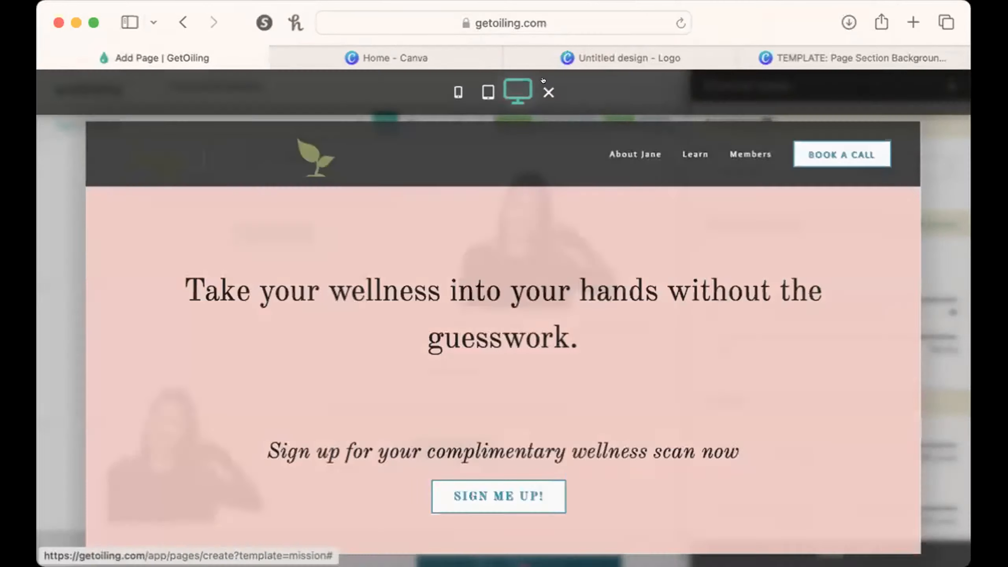
left_click(549, 92)
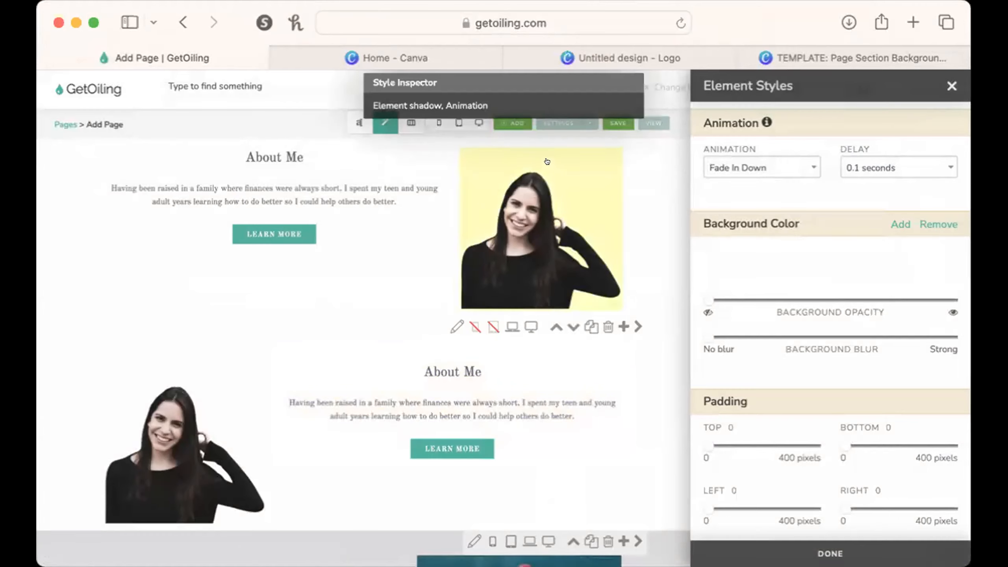
left_click(438, 122)
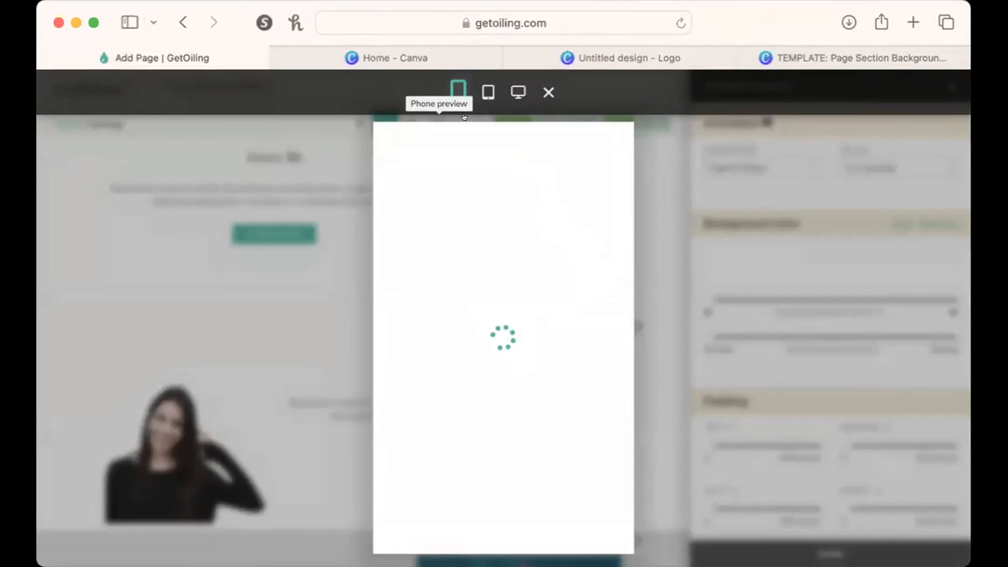
scroll(579, 437, "down", 10)
scroll(579, 437, "down", 12)
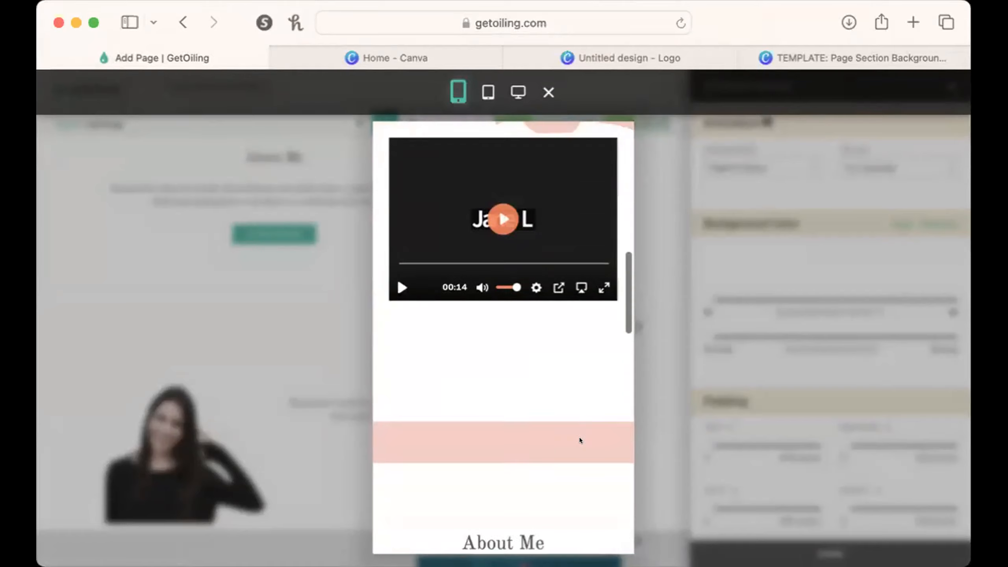
scroll(579, 437, "down", 1)
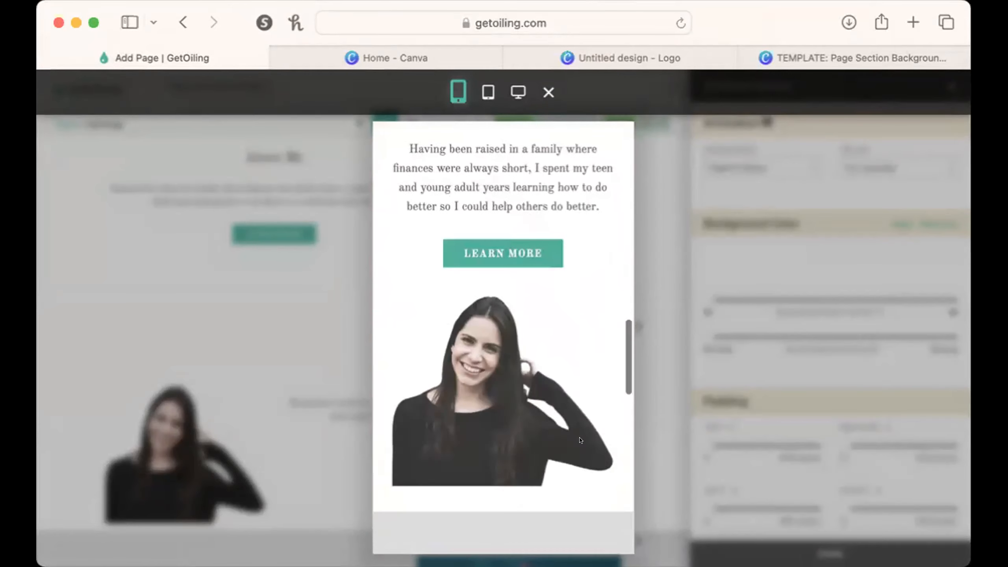
left_click(654, 281)
Change the About Me portrait's animation to Fade In Up and apply it.
left_click(784, 161)
type("up")
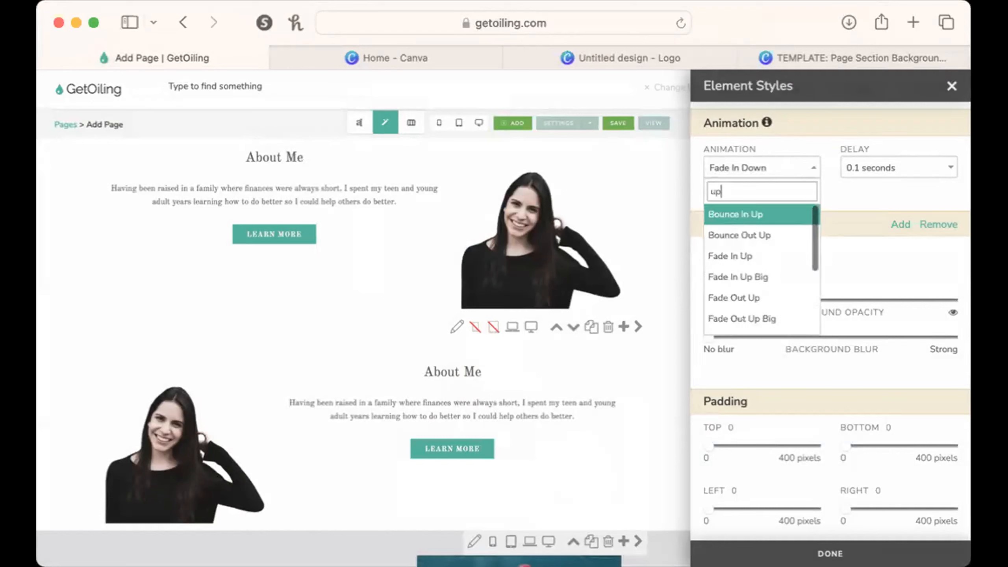
key("BackSpace")
key("BackSpace")
type("fade in up")
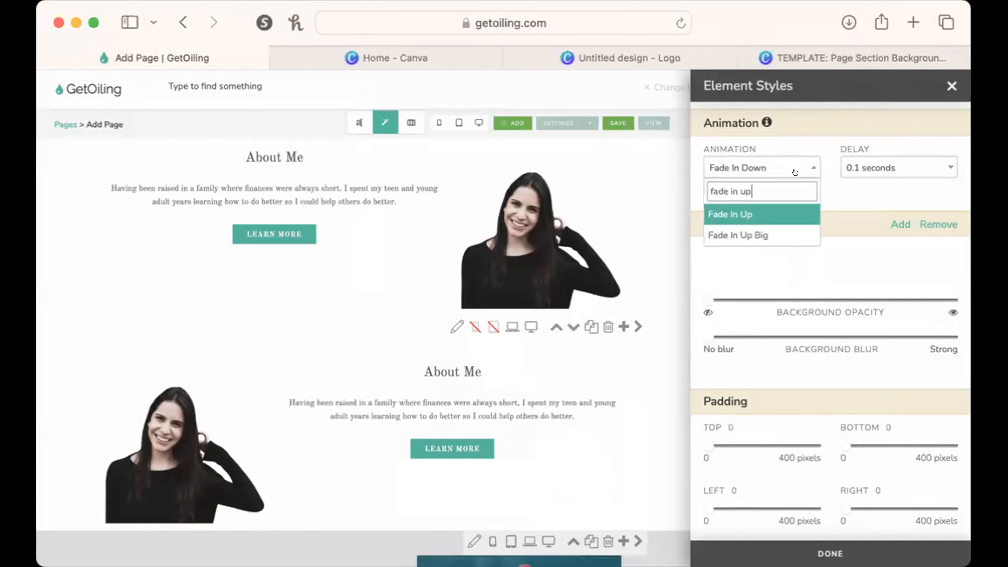
left_click(750, 215)
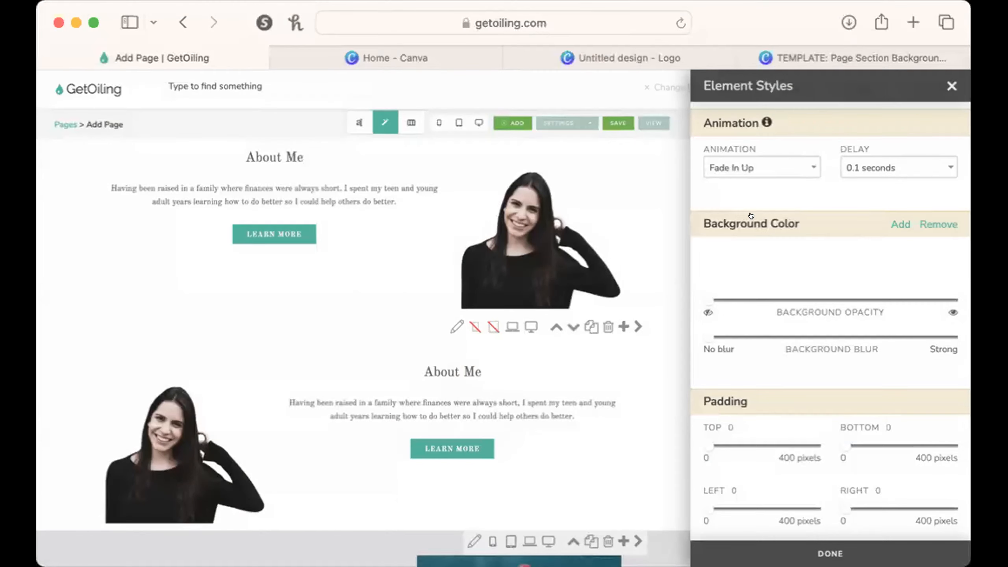
left_click(853, 551)
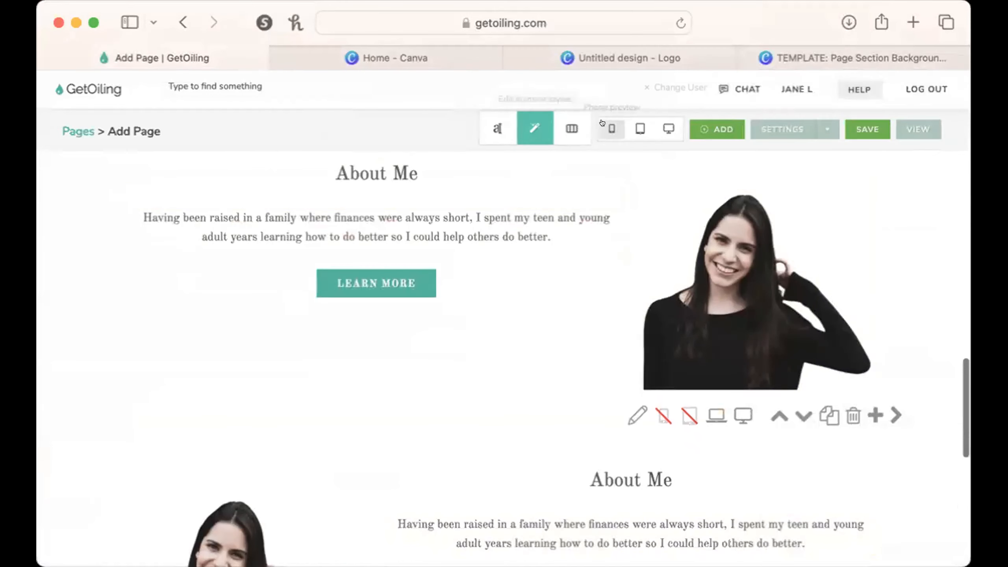
Preview the About Me portrait's animation in the phone layout and close the preview.
left_click(612, 128)
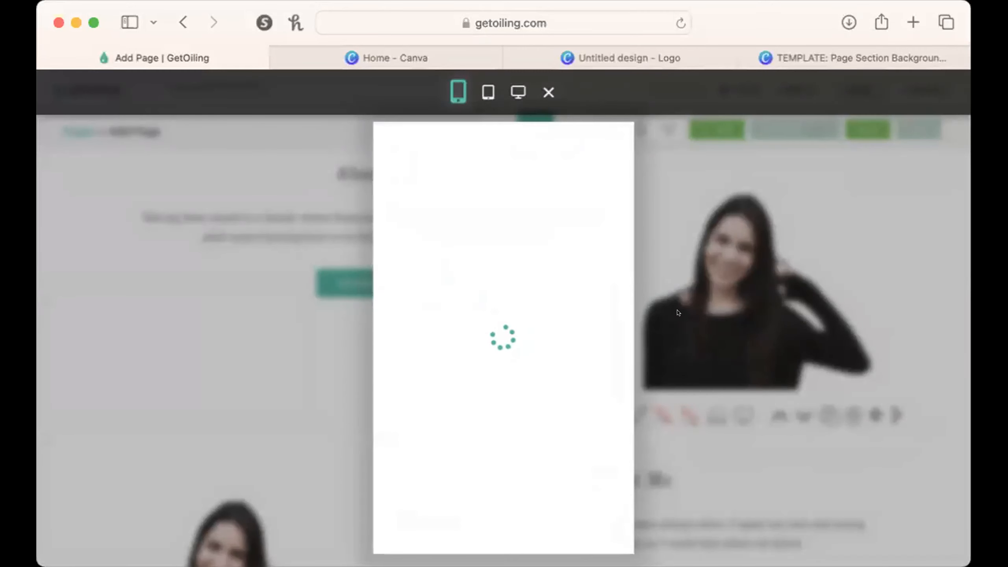
scroll(598, 439, "down", 10)
scroll(600, 438, "down", 10)
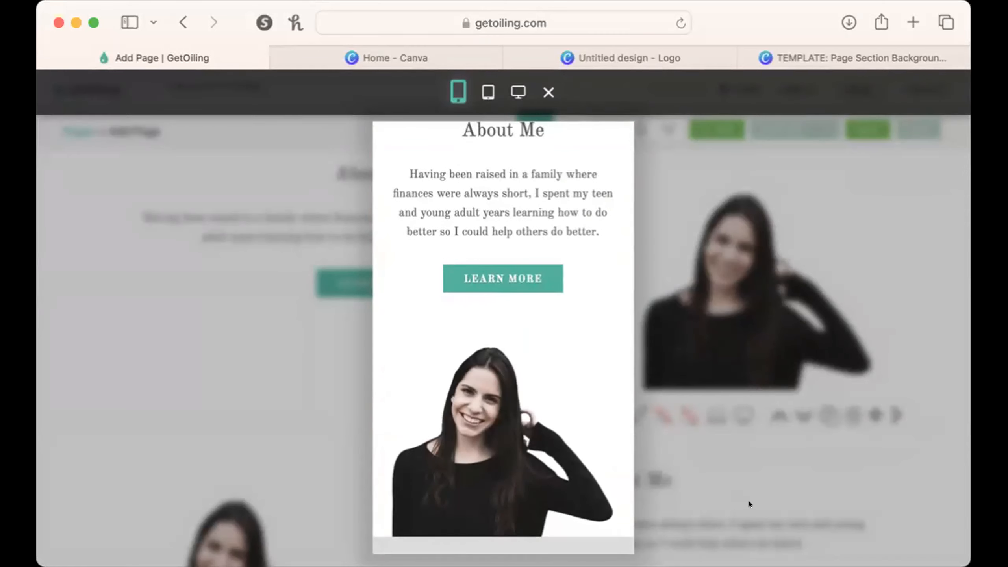
left_click(748, 491)
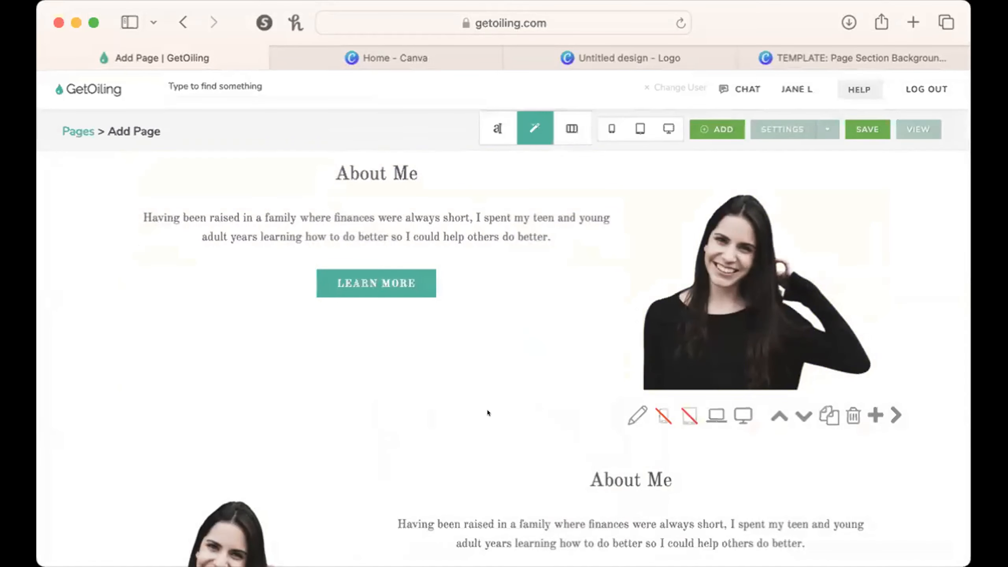
Give the heading of the About Me section with the portrait before the text a partly transparent orange background.
scroll(487, 410, "down", 2)
scroll(487, 410, "down", 5)
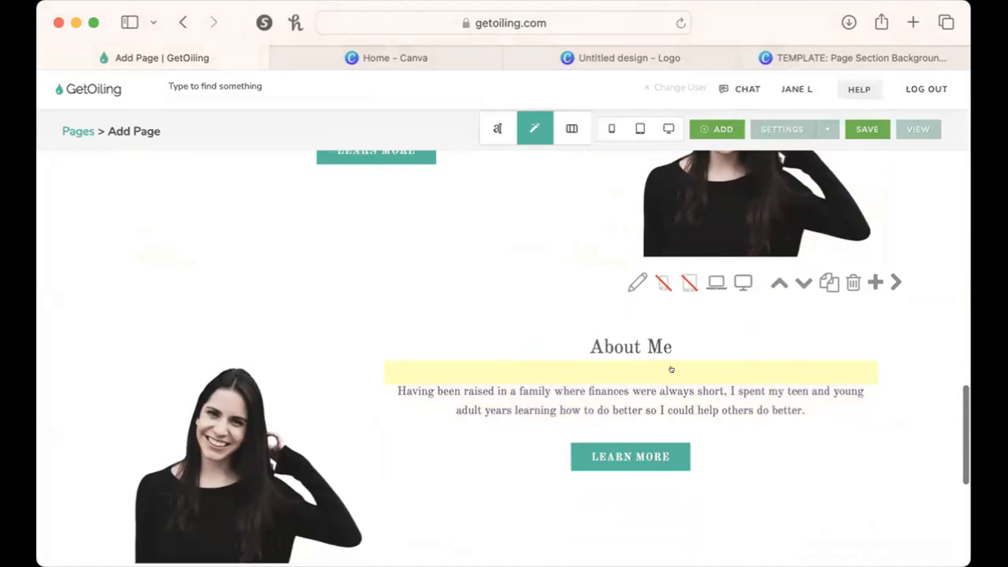
left_click(644, 341)
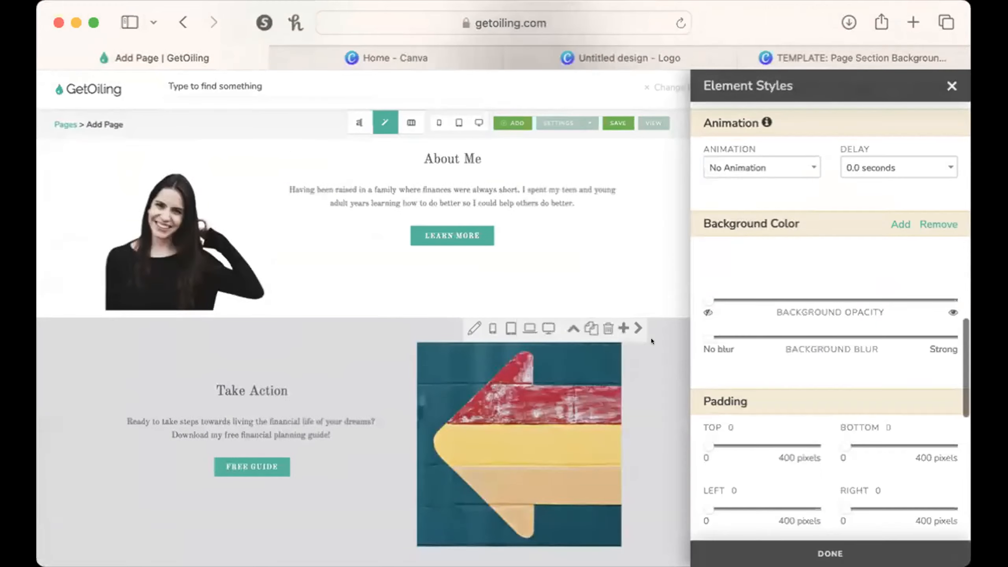
left_click(734, 268)
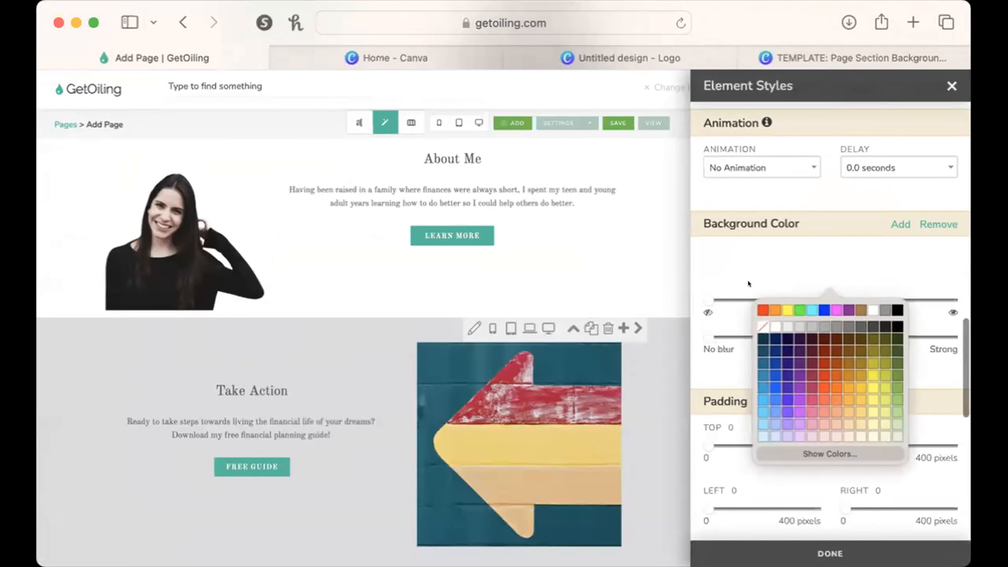
left_click(765, 299)
left_click_drag(709, 300, 788, 300)
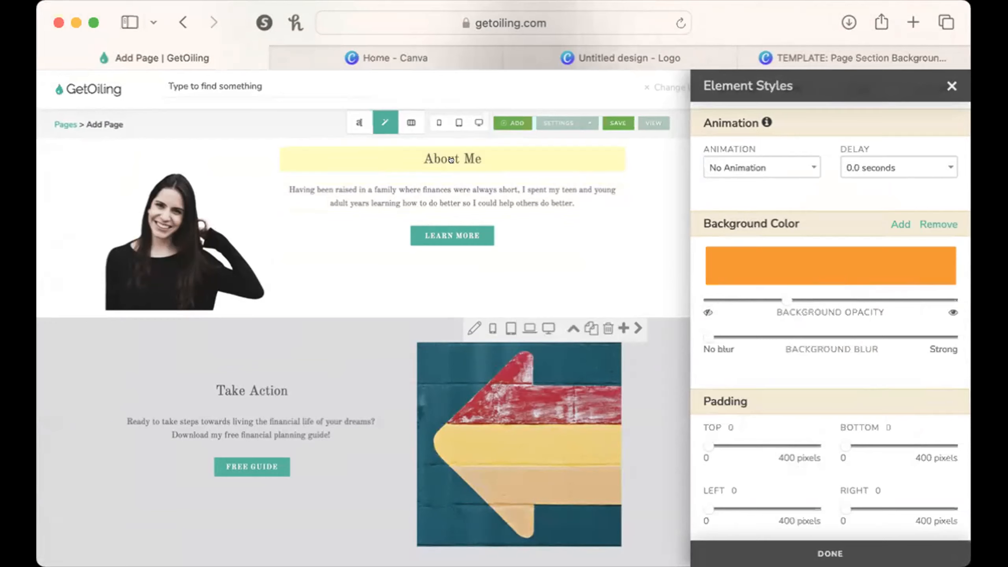
left_click(950, 85)
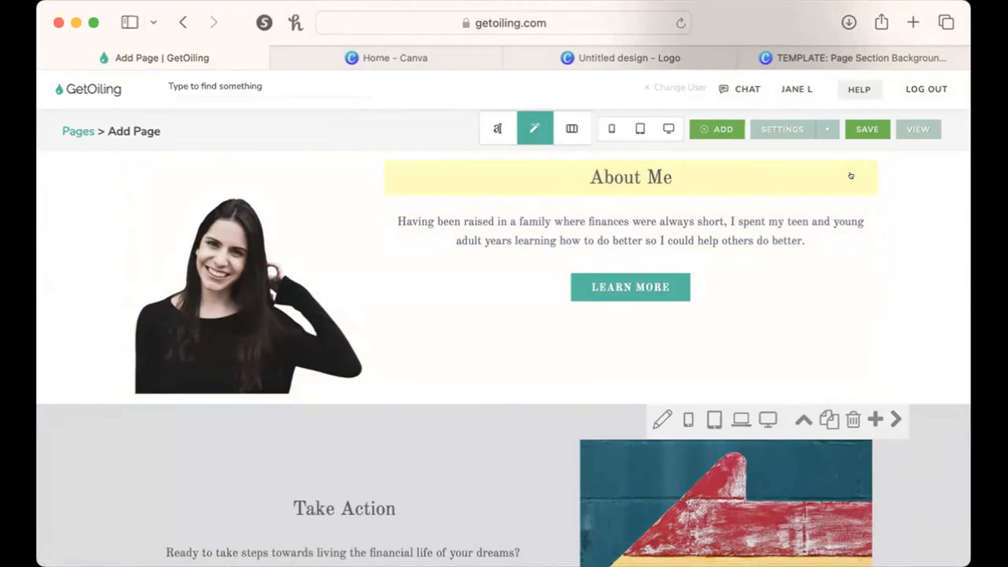
left_click(834, 175)
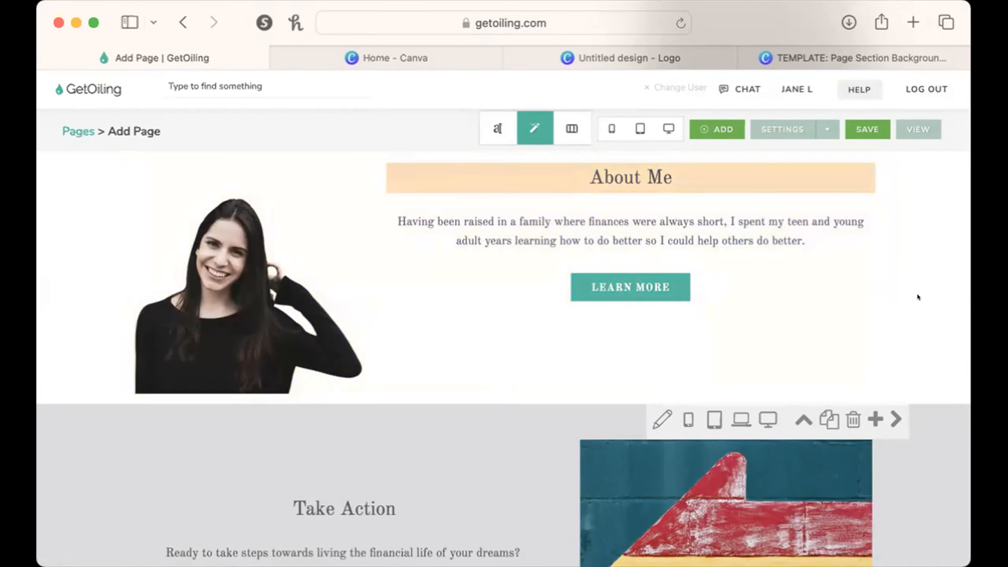
Switch to editing columns and reduce the text column of the About Me section with the orange heading to size 4.
scroll(900, 284, "up", 3)
left_click(571, 128)
scroll(667, 328, "down", 8)
scroll(667, 328, "up", 15)
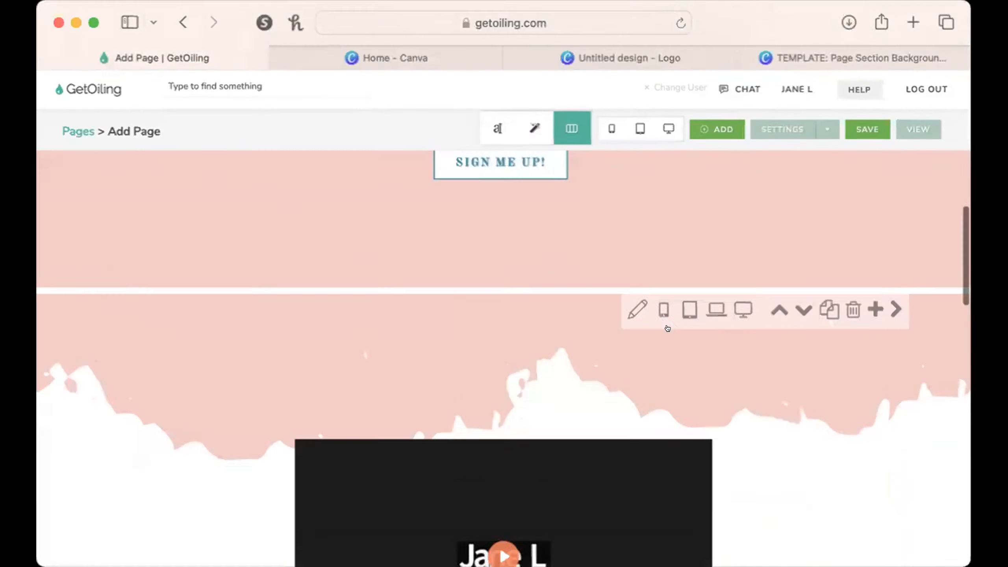
scroll(667, 328, "down", 10)
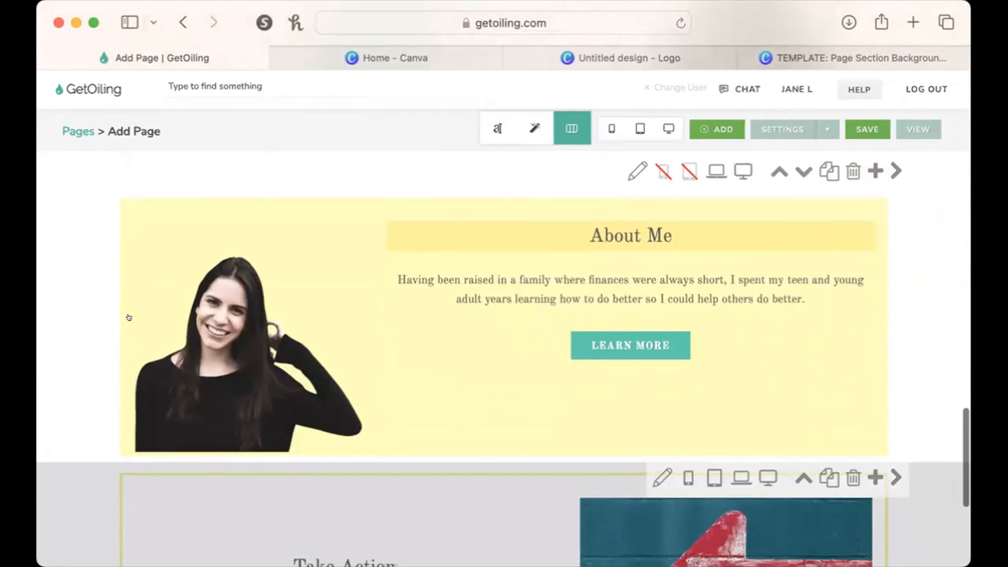
left_click(421, 276)
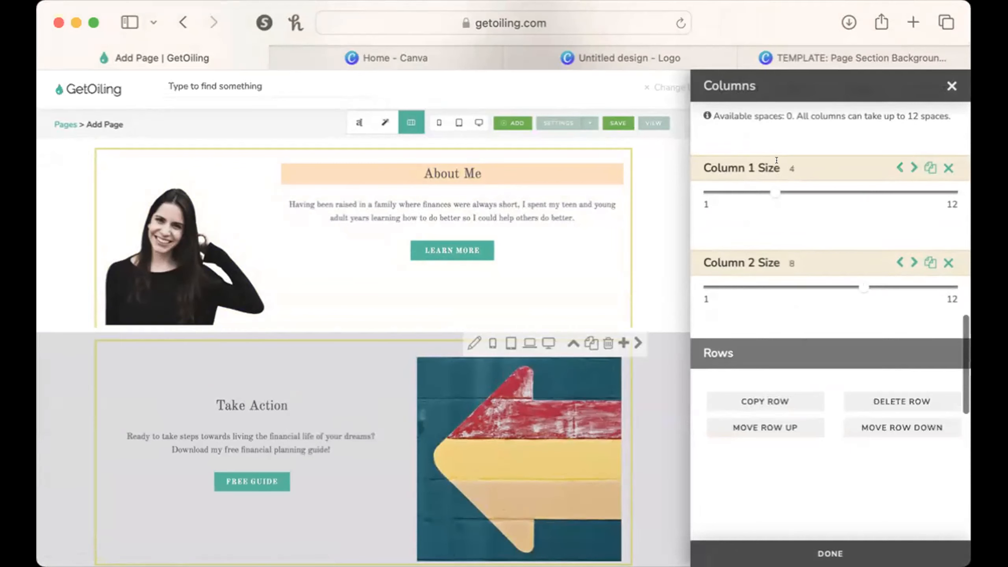
left_click_drag(846, 286, 808, 286)
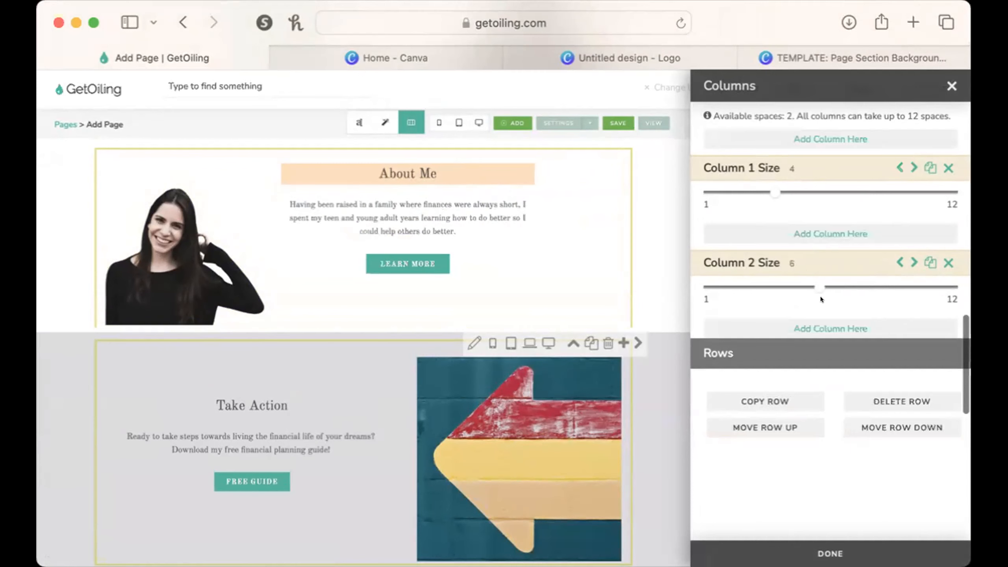
left_click_drag(818, 283, 776, 280)
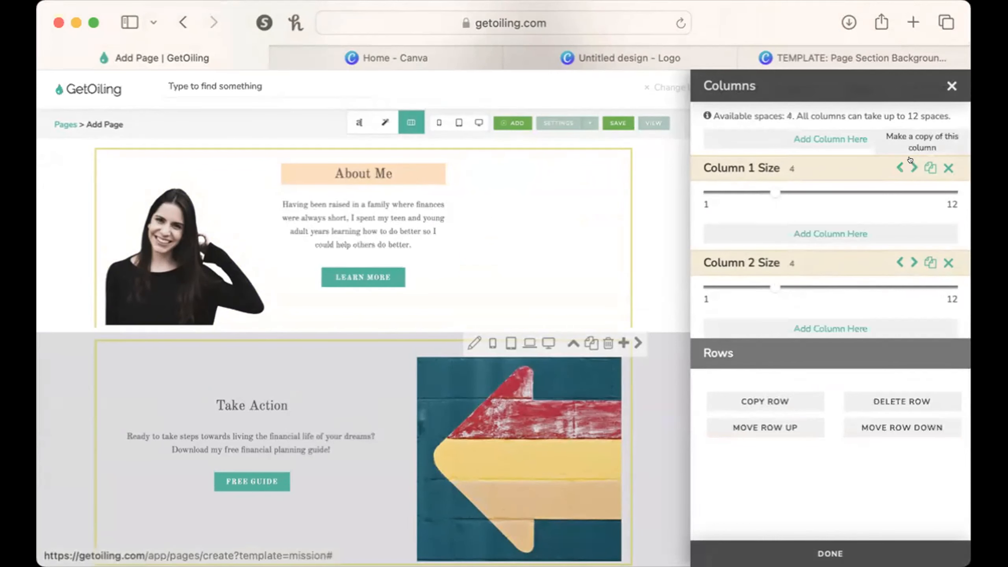
Duplicate the portrait column, place the copy on the far side of the text, and size the three columns 3, 6 and 3.
left_click(929, 168)
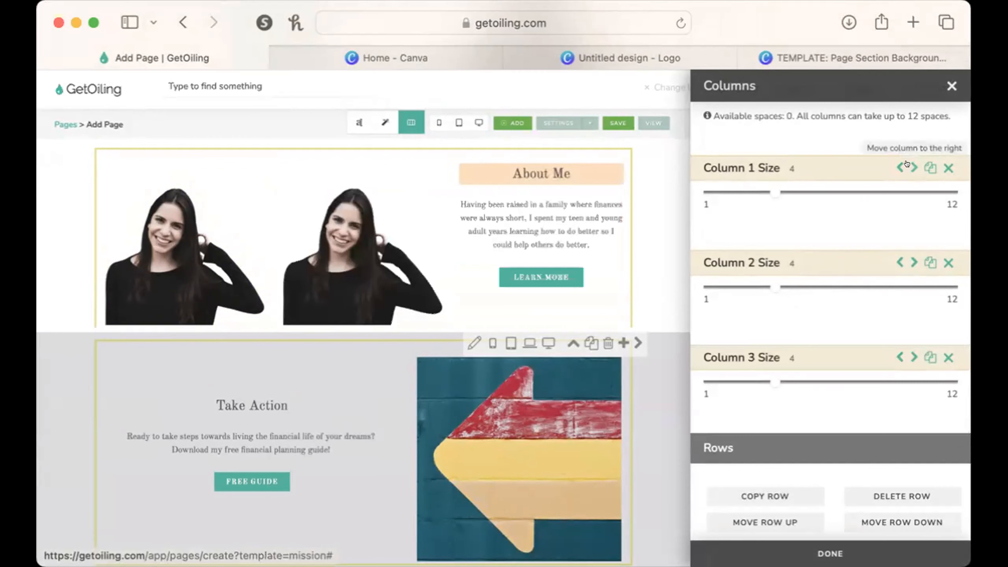
left_click(907, 258)
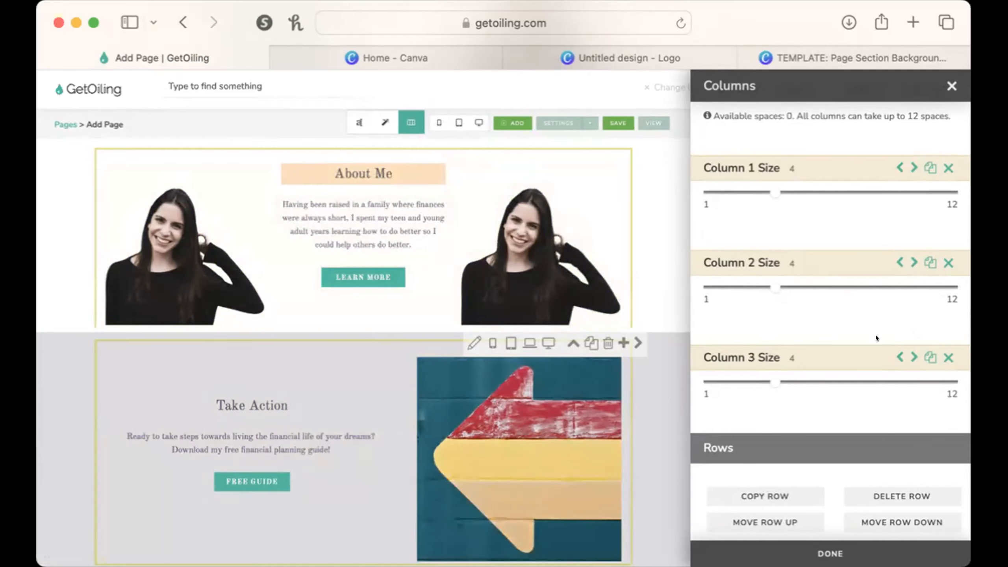
left_click_drag(765, 377, 746, 378)
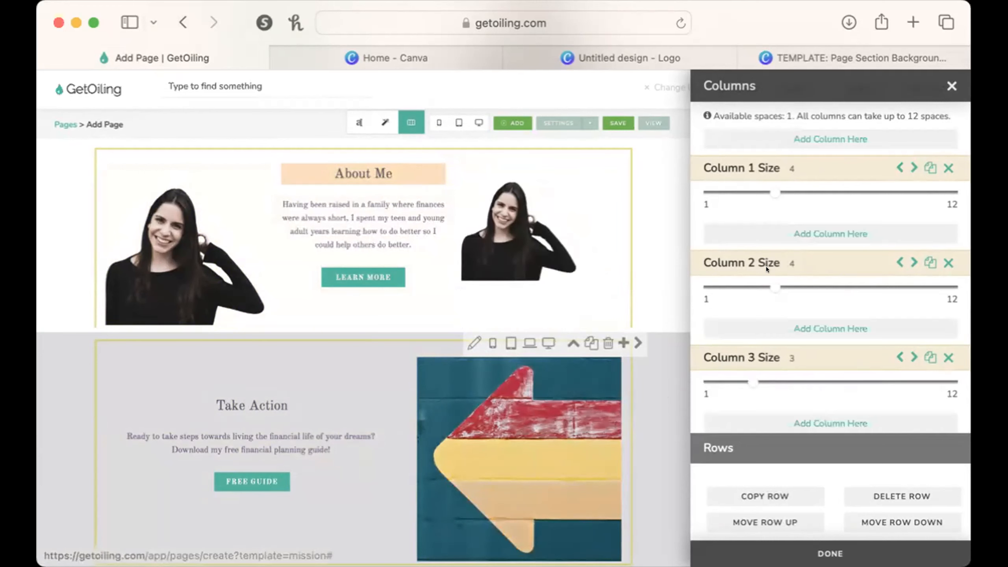
left_click_drag(765, 190, 750, 187)
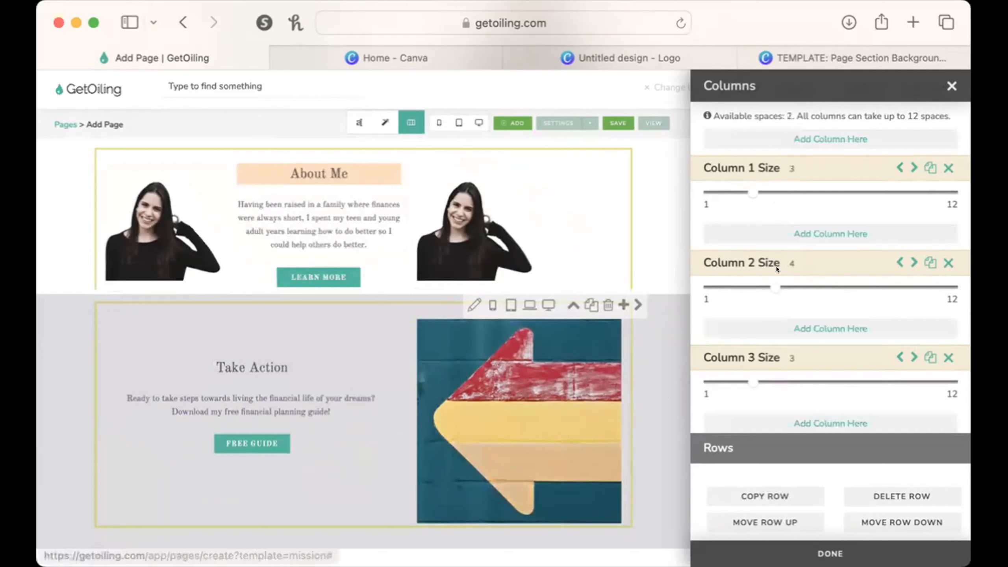
left_click_drag(774, 286, 943, 285)
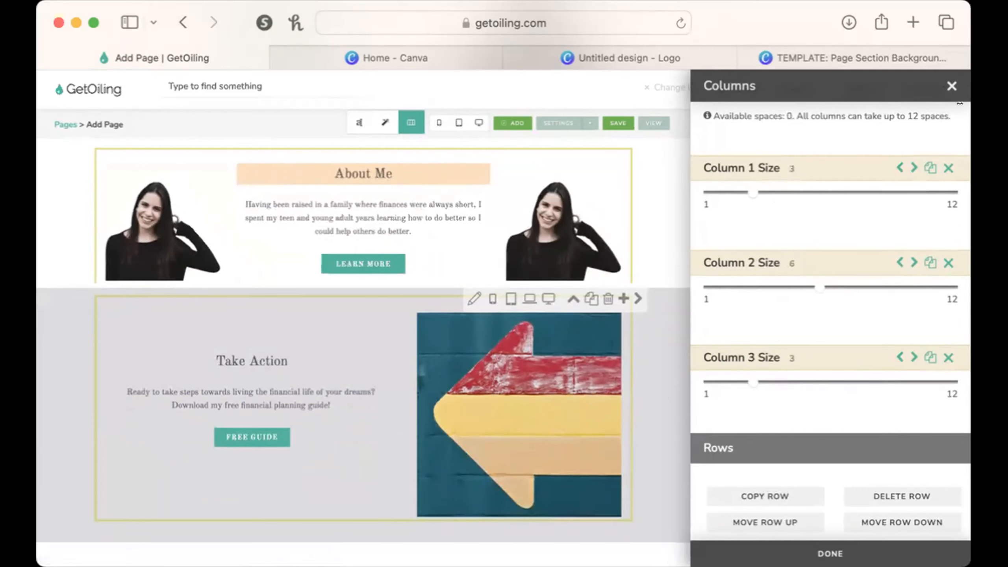
left_click(951, 85)
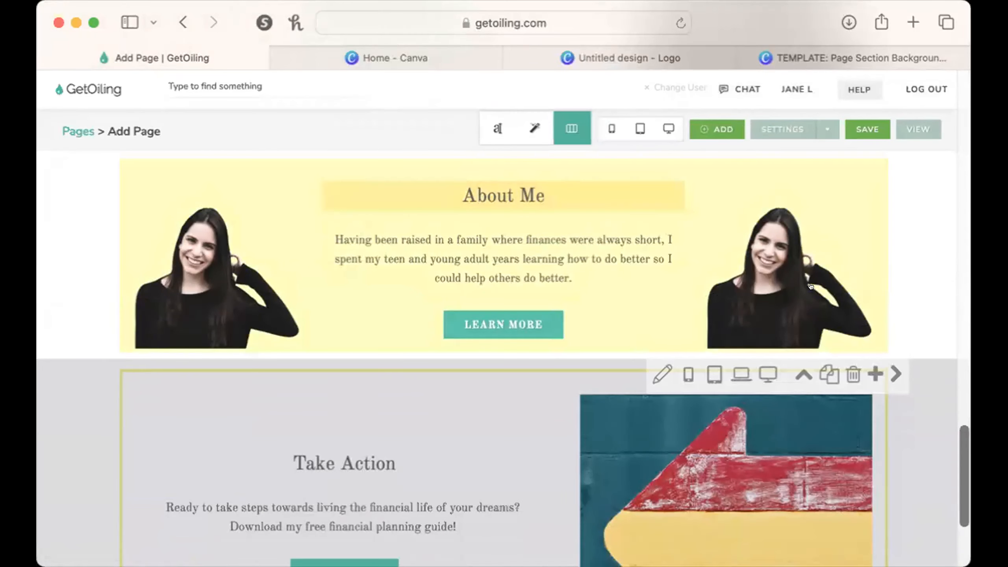
Switch to editing element styles and open the styles of the Sign Me Up button in the phone and tablet wellness section.
scroll(811, 286, "up", 15)
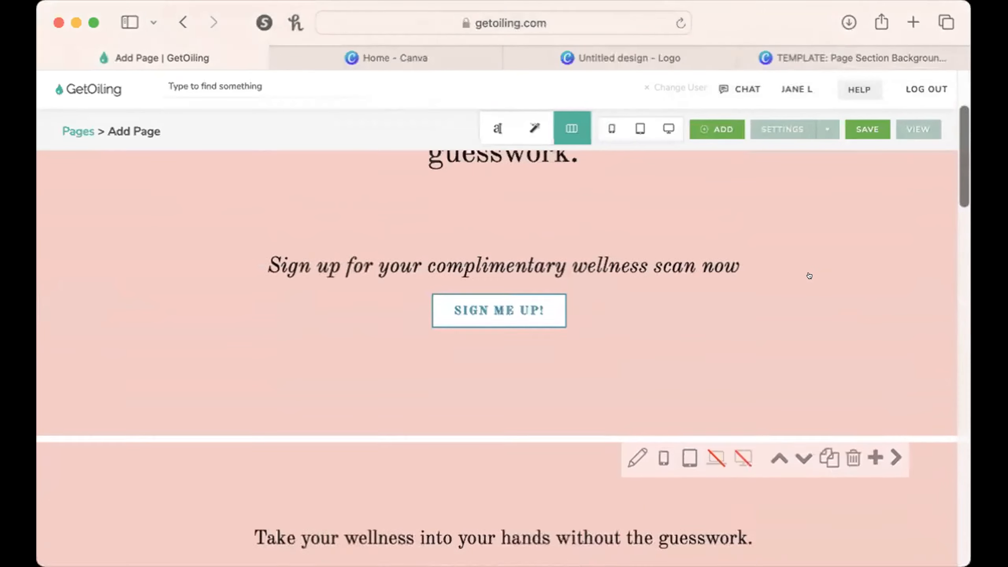
scroll(809, 276, "up", 2)
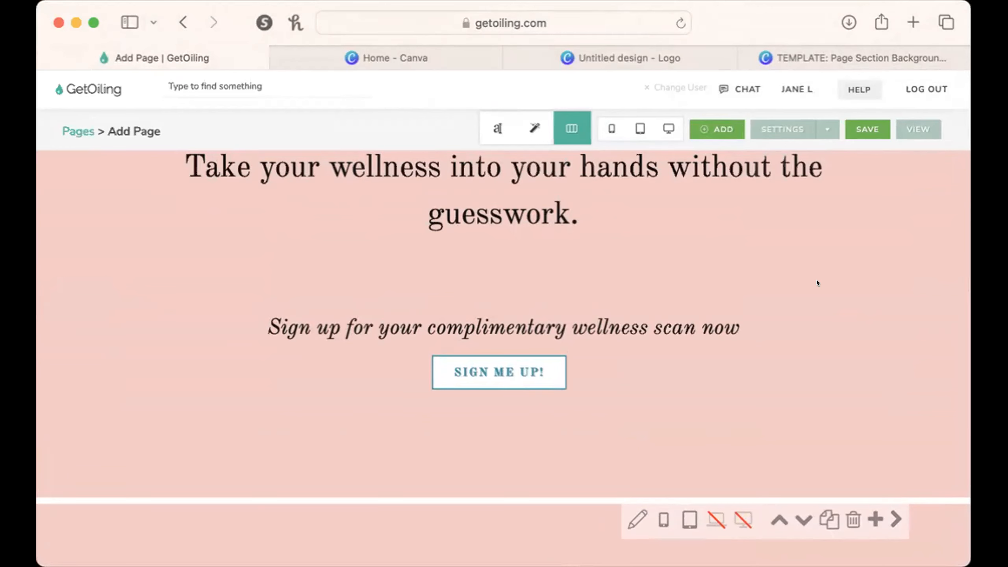
scroll(818, 283, "down", 1)
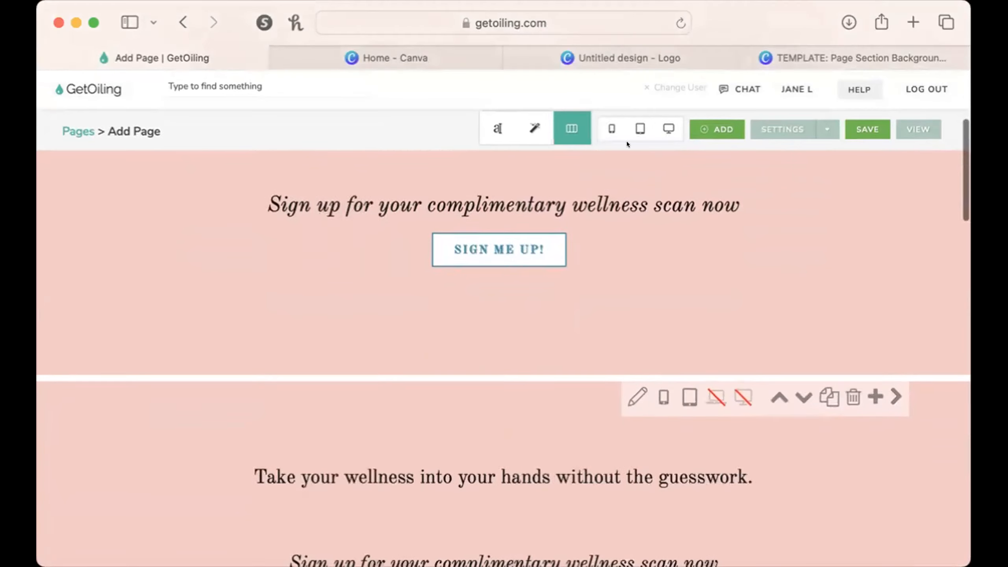
left_click(535, 128)
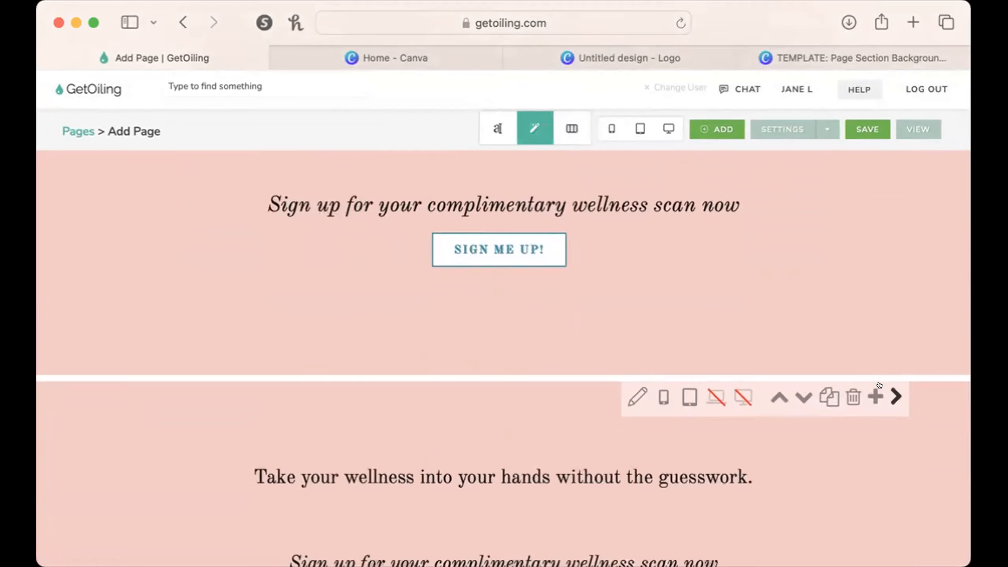
scroll(879, 385, "down", 6)
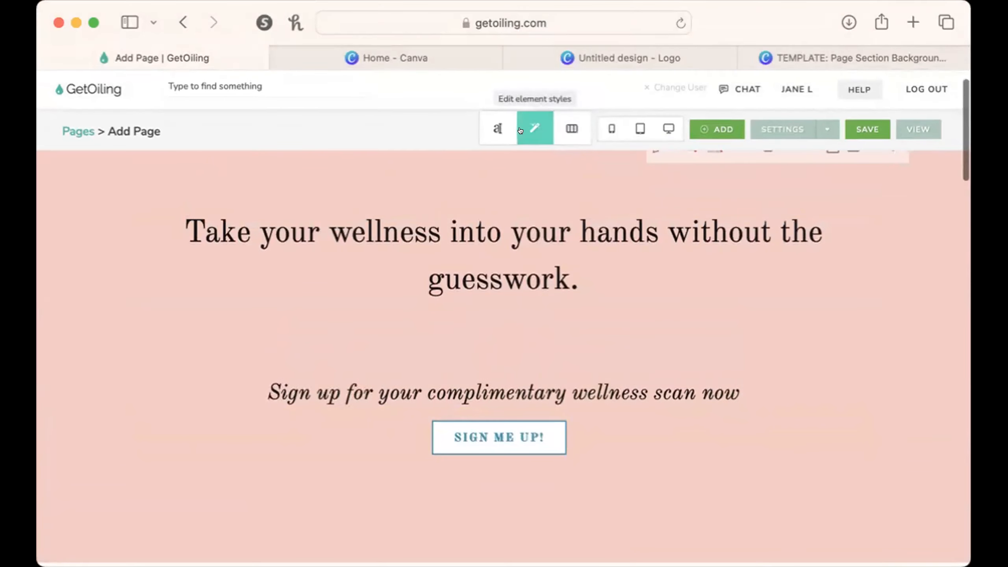
left_click(527, 451)
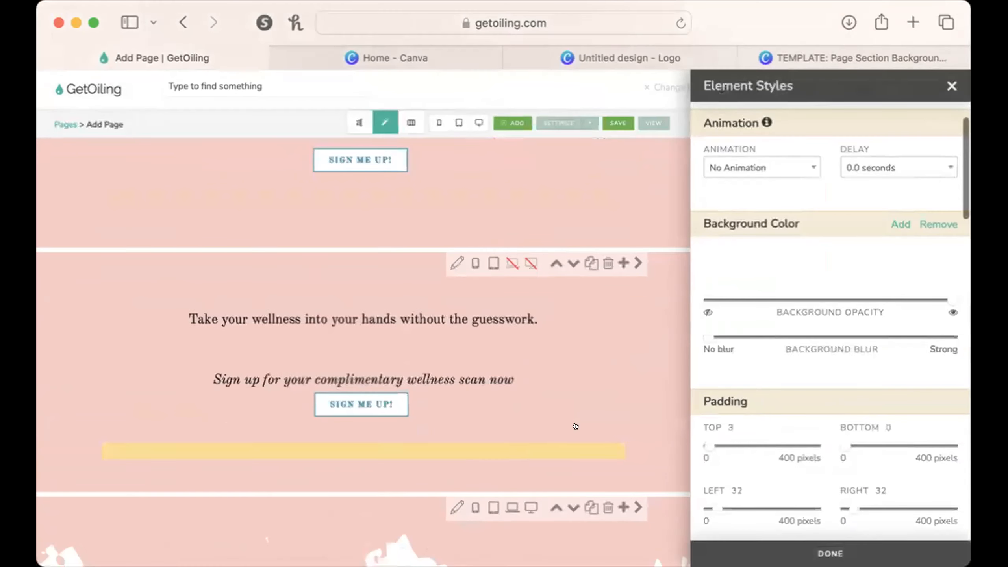
Give the Sign Me Up button a Wobble animation with a delay of 0.1 seconds and close its styles.
left_click(795, 173)
scroll(780, 232, "down", 3)
scroll(782, 232, "down", 10)
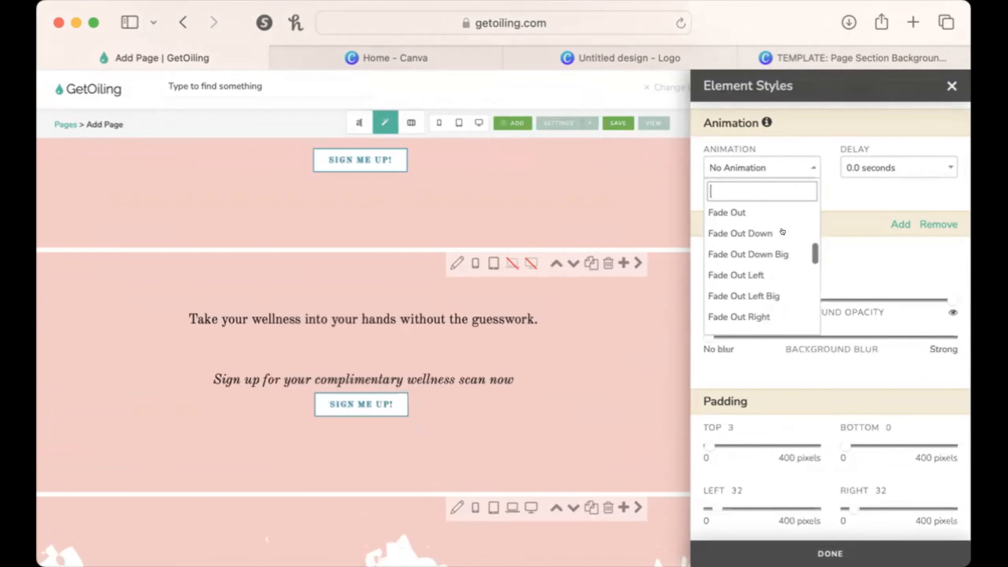
scroll(782, 232, "down", 5)
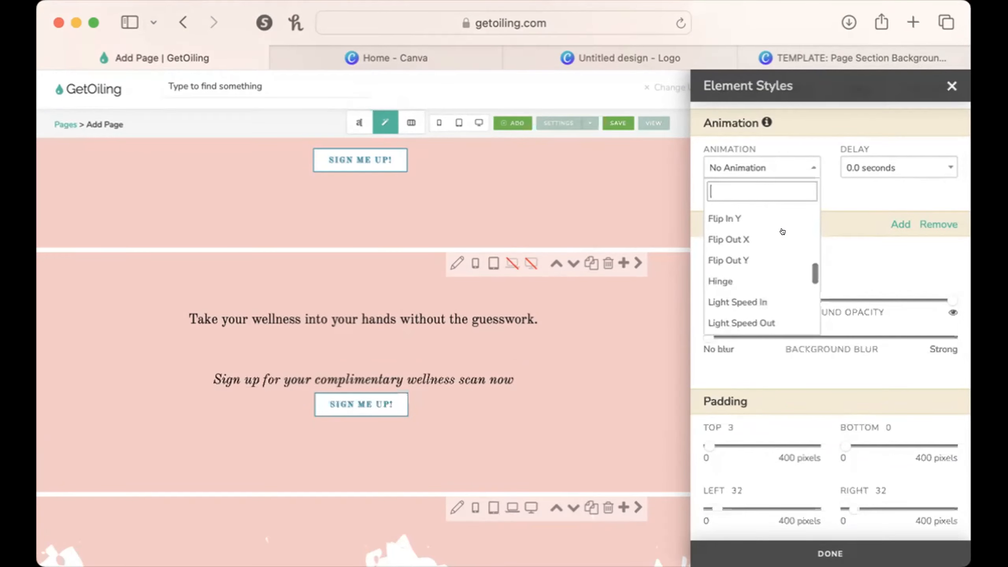
scroll(782, 232, "down", 7)
scroll(782, 232, "up", 3)
scroll(782, 232, "up", 1)
scroll(782, 232, "down", 6)
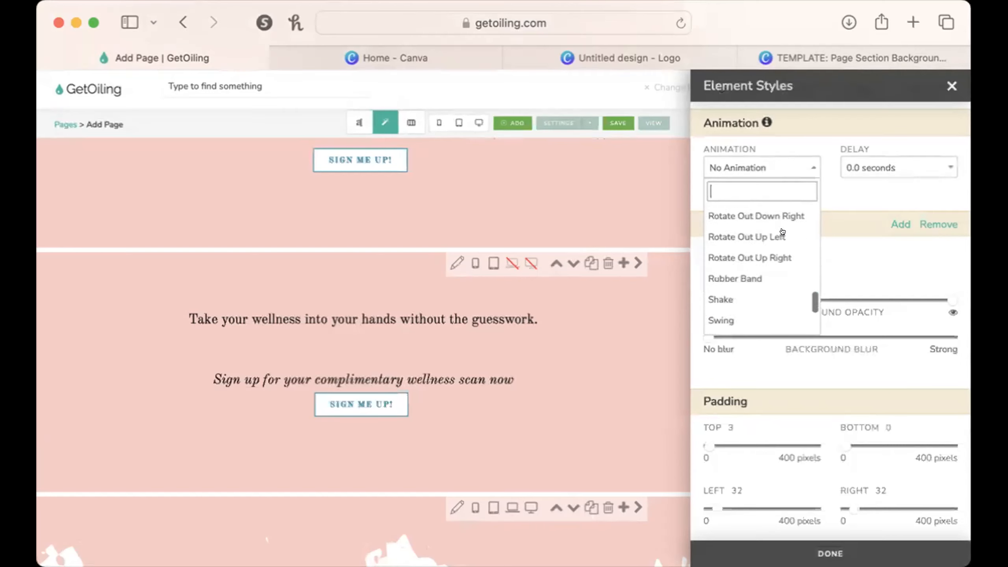
scroll(782, 232, "down", 4)
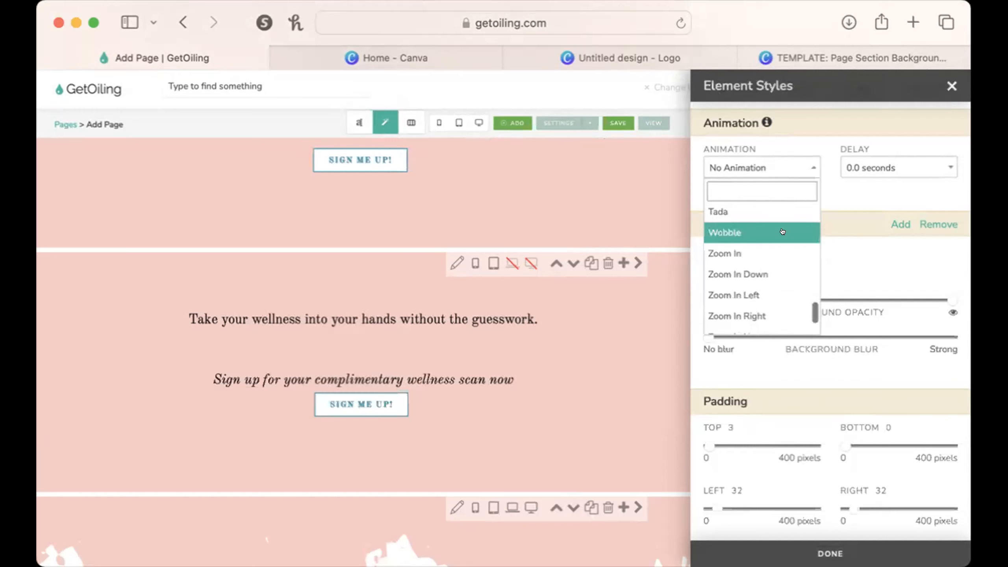
left_click(782, 232)
left_click(937, 160)
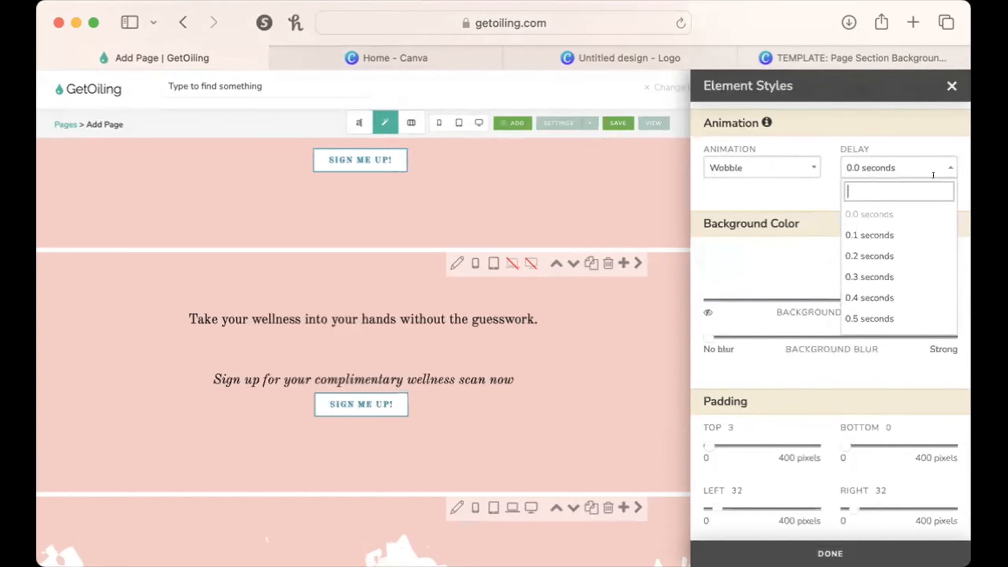
left_click(921, 230)
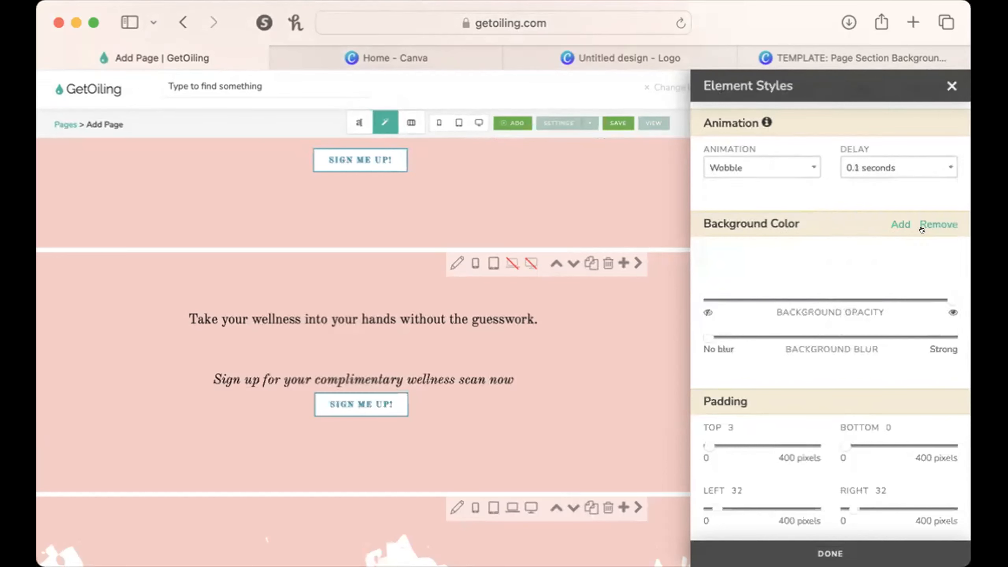
left_click(947, 82)
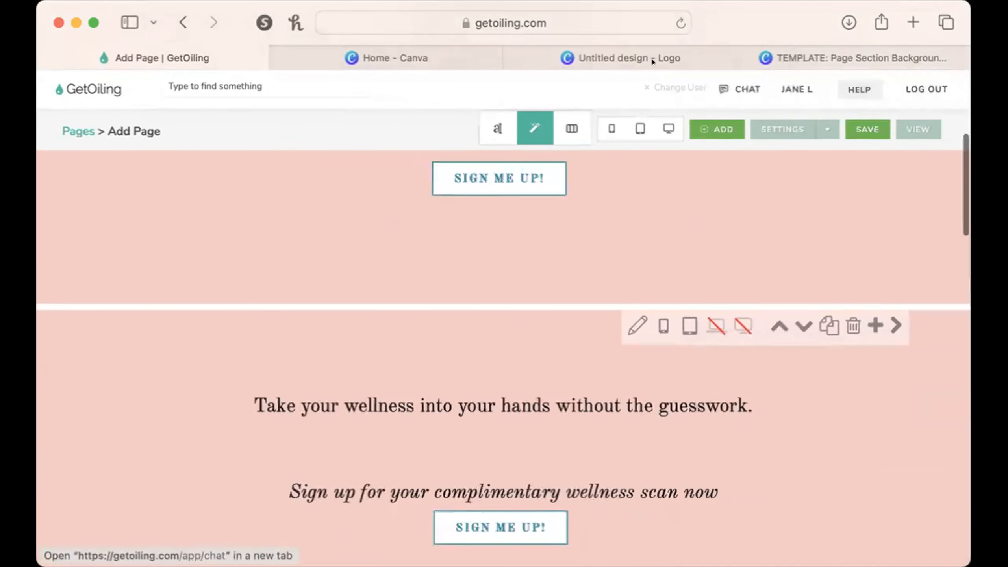
Preview the wellness sign-up section in the phone, tablet and desktop layouts and close the preview.
left_click(607, 126)
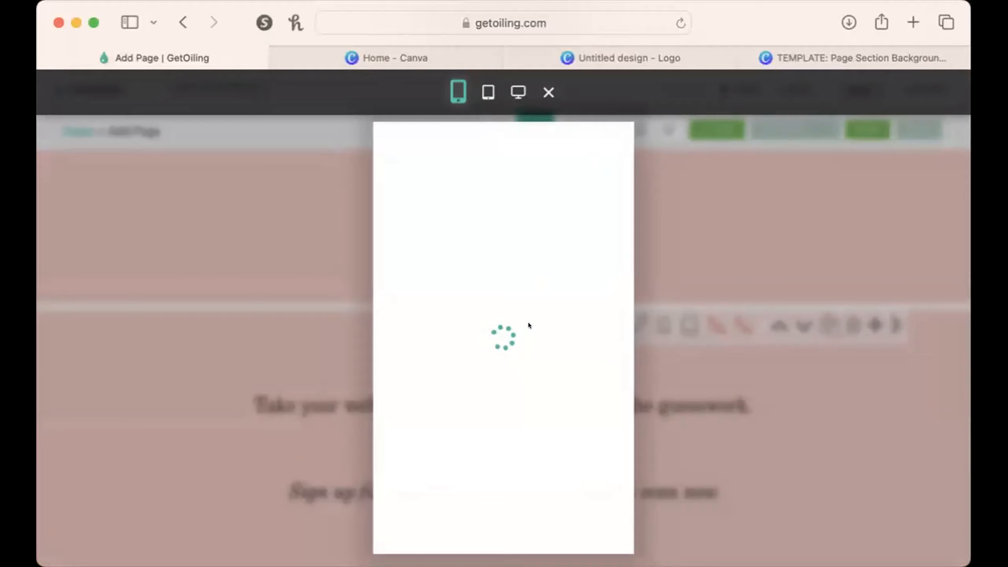
scroll(527, 322, "down", 5)
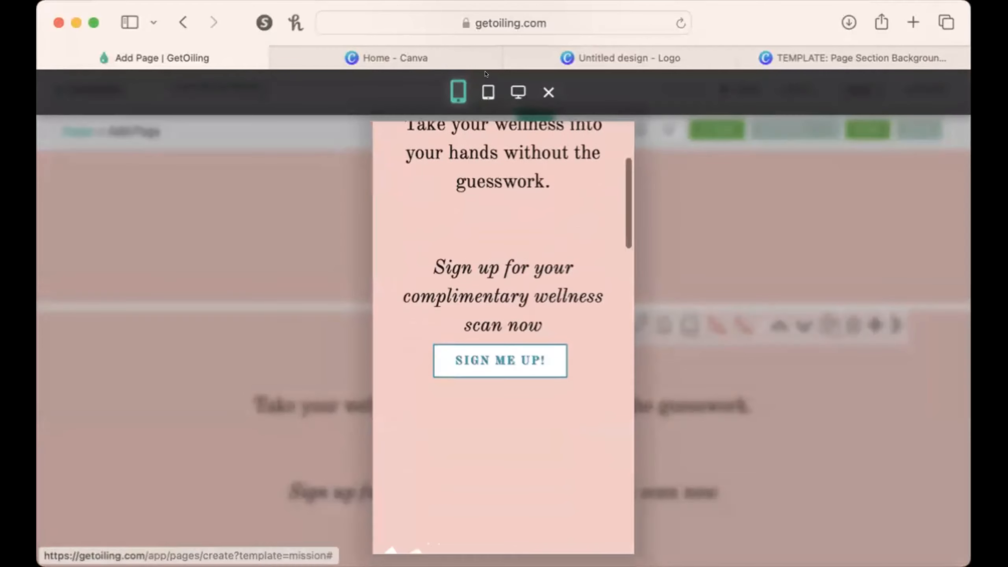
left_click(488, 92)
left_click(516, 90)
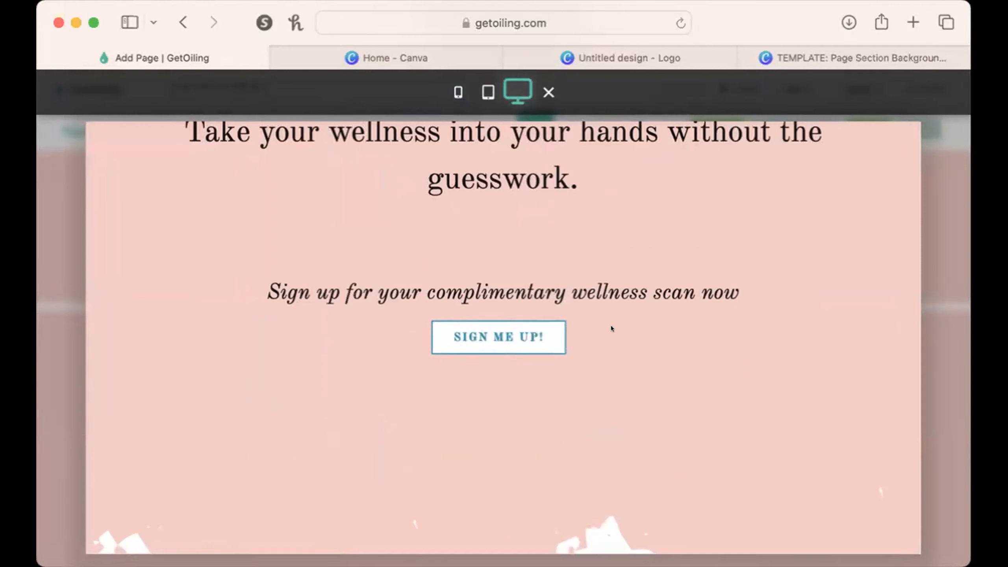
left_click(547, 91)
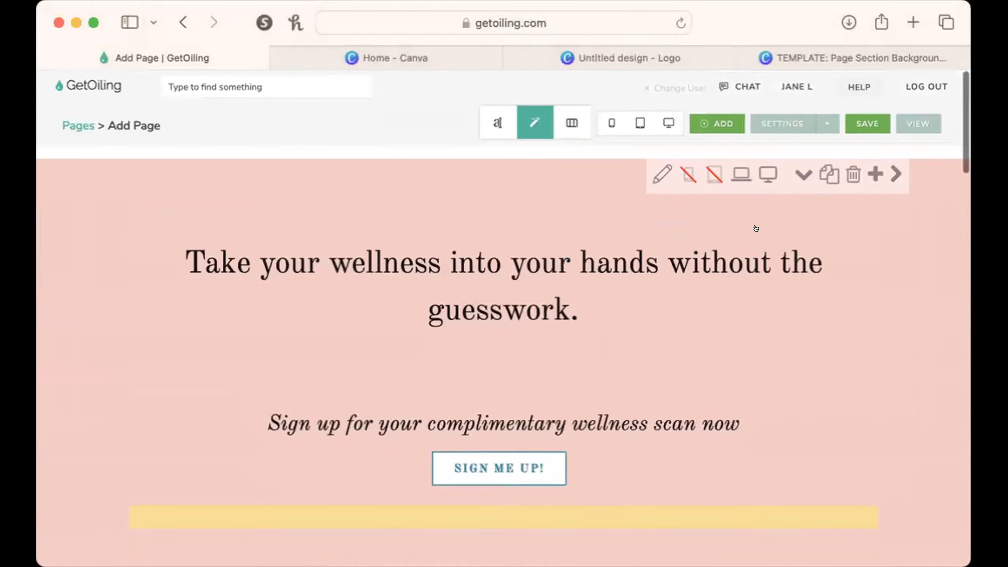
Delete the wellness sign-up section that is hidden on laptop and desktop.
scroll(756, 228, "down", 5)
left_click(851, 340)
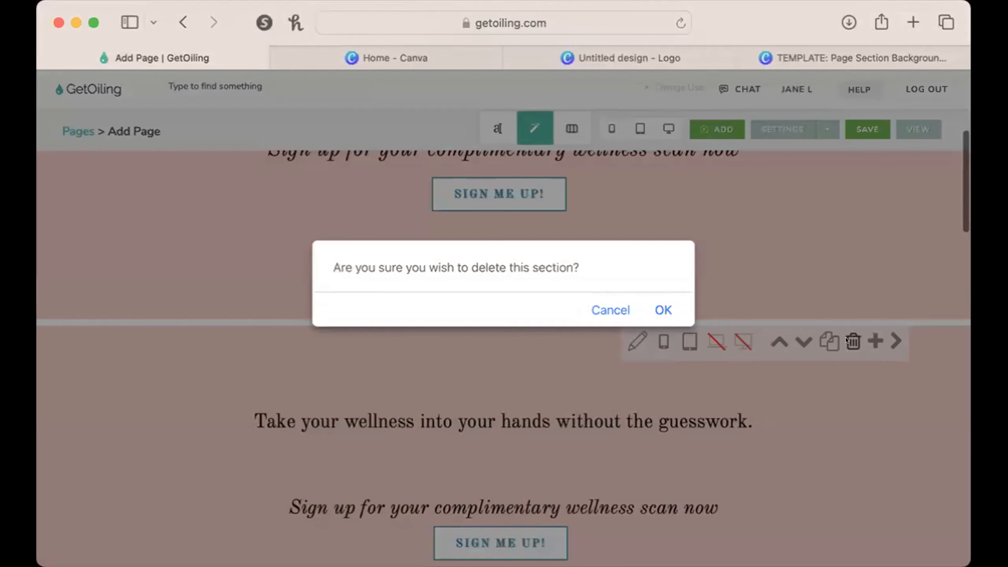
left_click(659, 309)
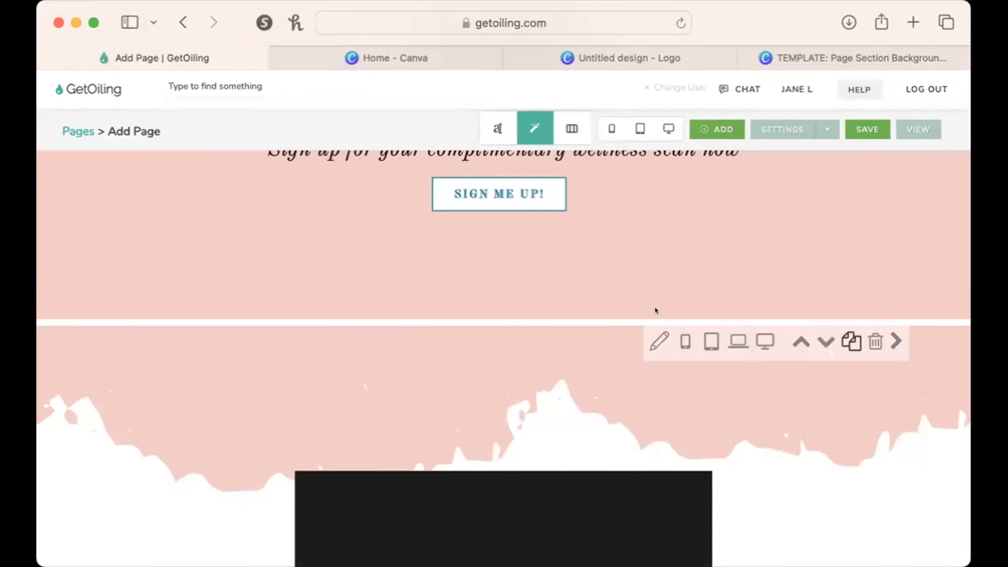
Make the first wellness sign-up section visible on phones and tablets as well.
scroll(655, 309, "up", 4)
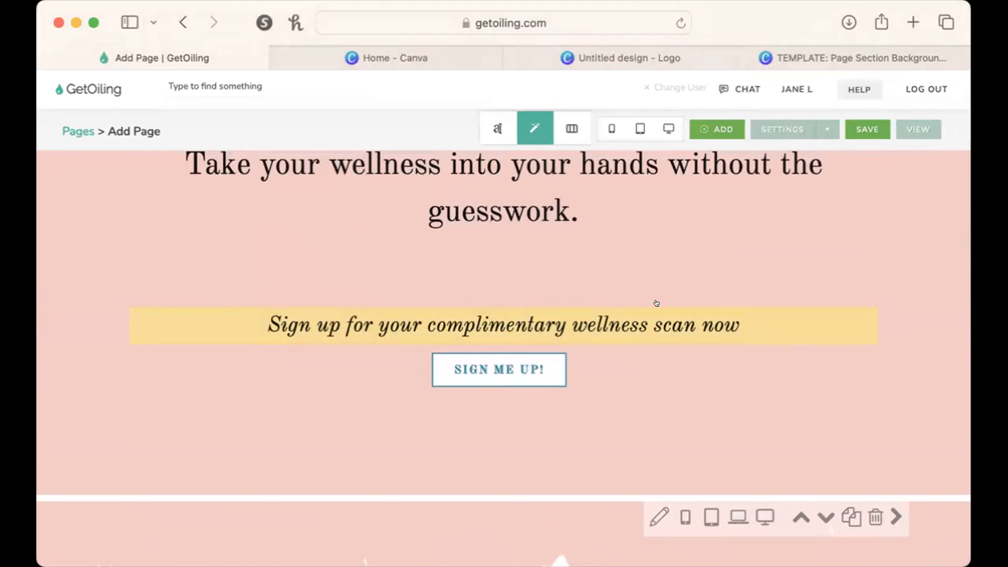
scroll(657, 304, "up", 3)
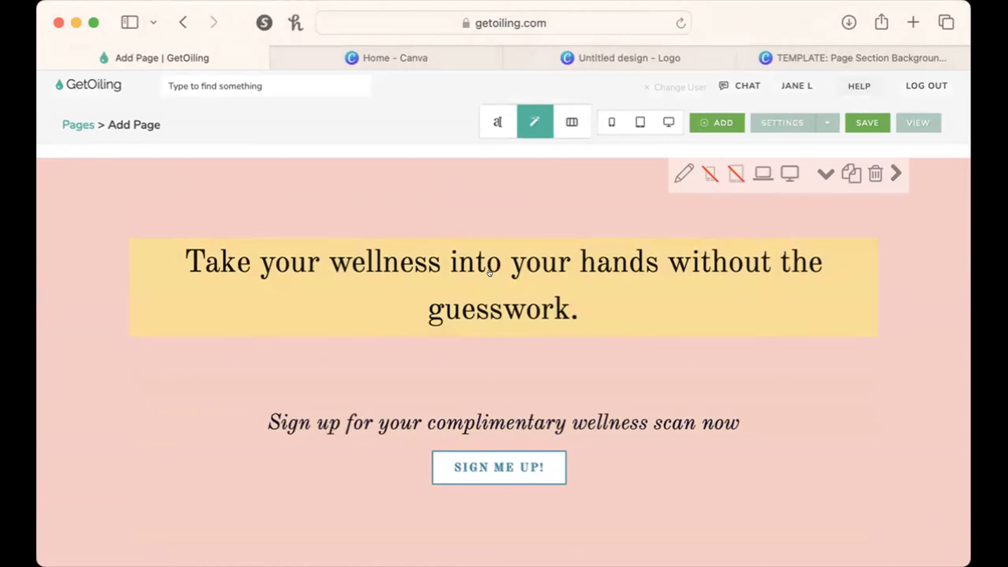
left_click(710, 173)
left_click(736, 173)
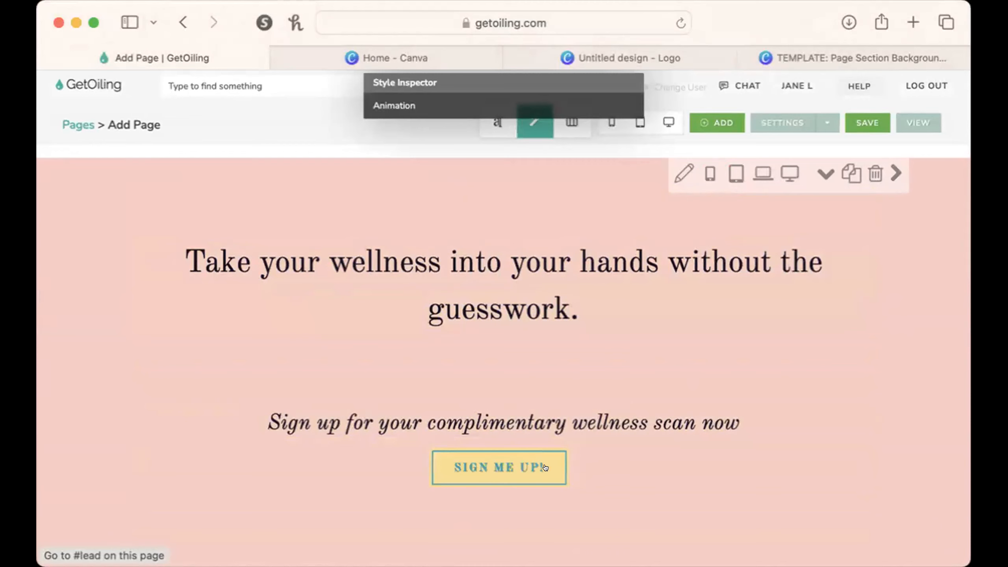
scroll(545, 467, "down", 2)
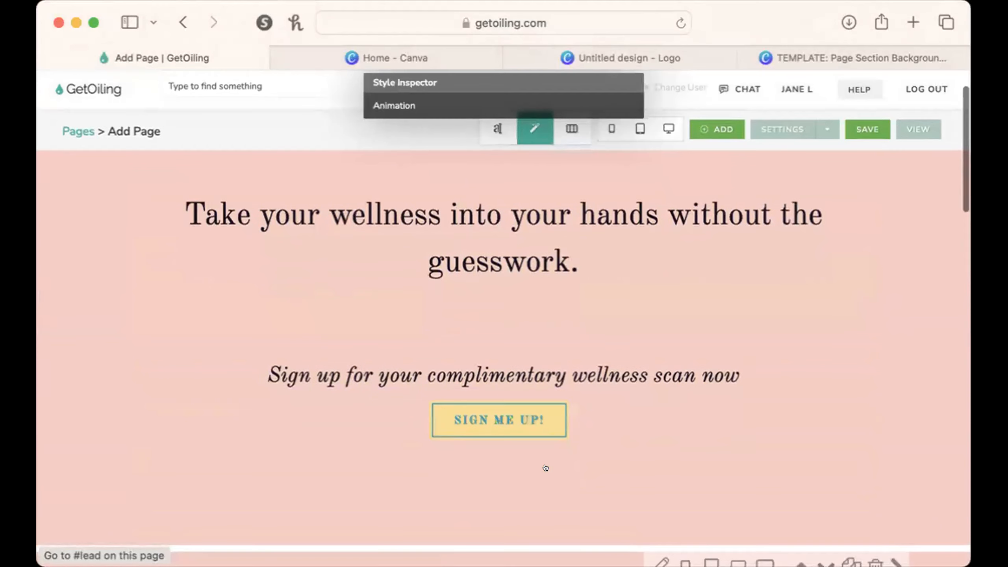